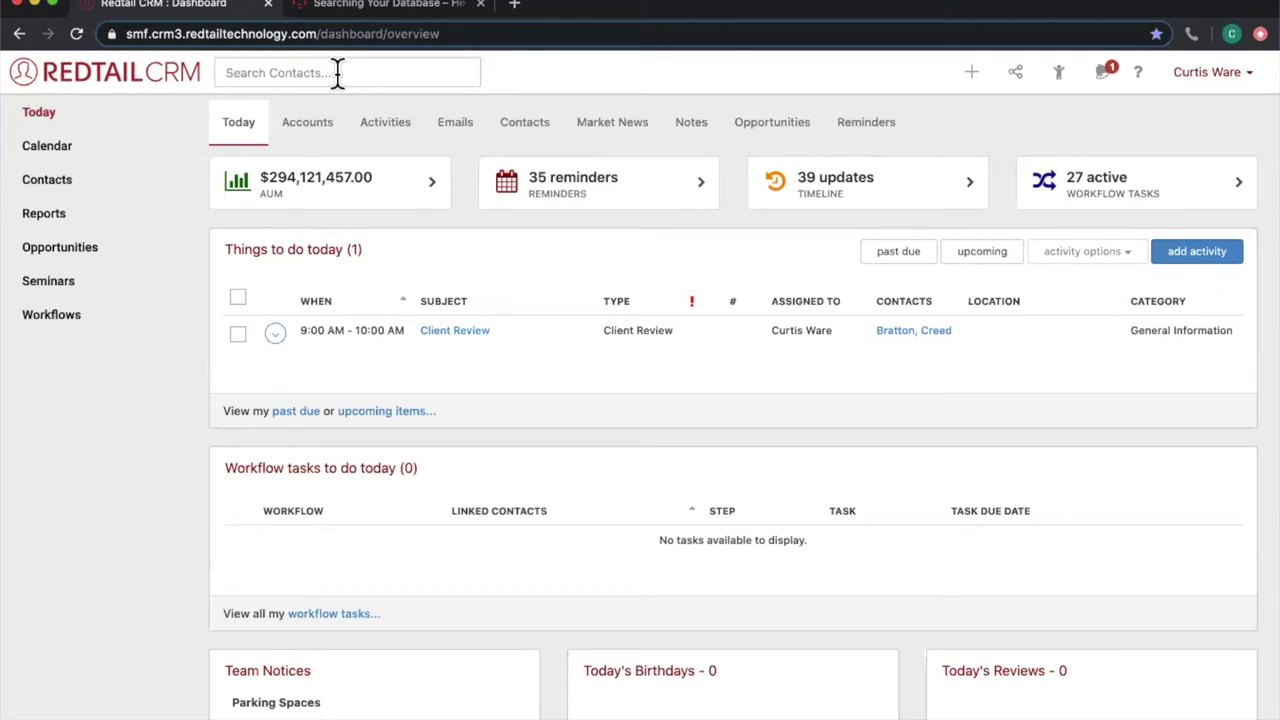
- Search the contacts by a first name using the quick contact search
{"action": "left_click", "coordinate": [338, 73]}
{"action": "type", "text": "kevin"}
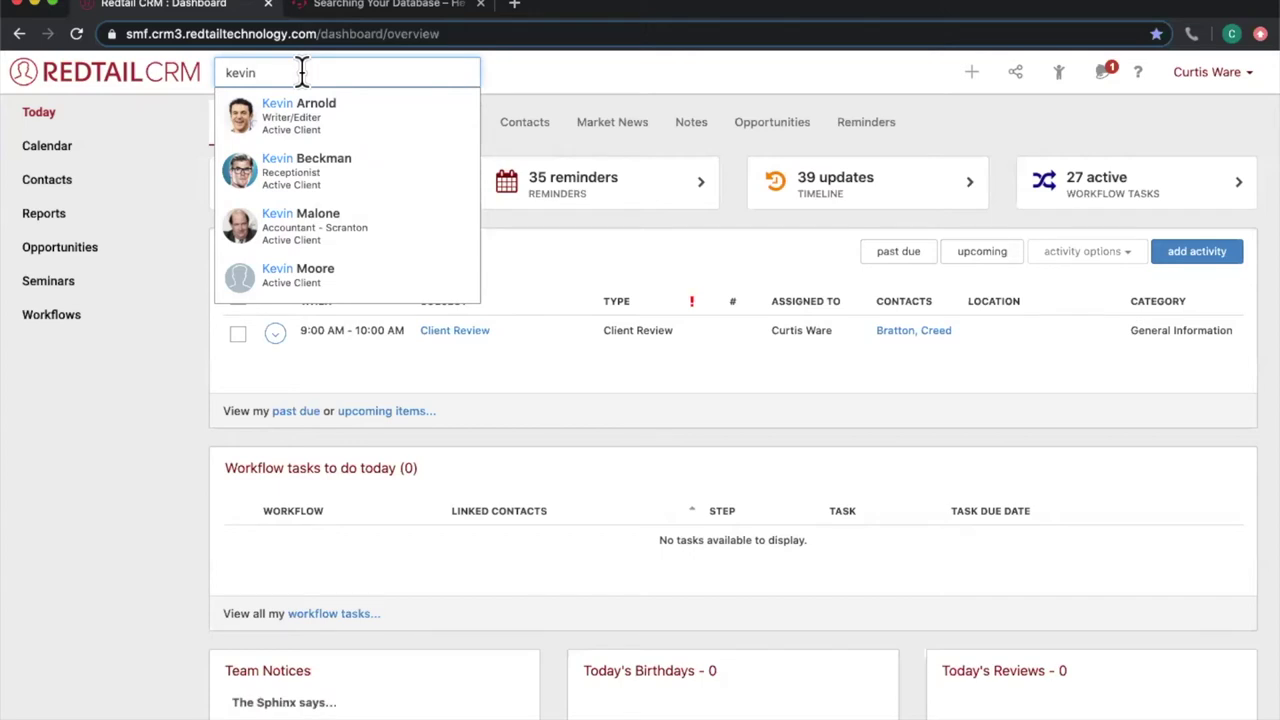
{"action": "left_click_drag", "start_coordinate": [302, 72], "coordinate": [235, 72]}
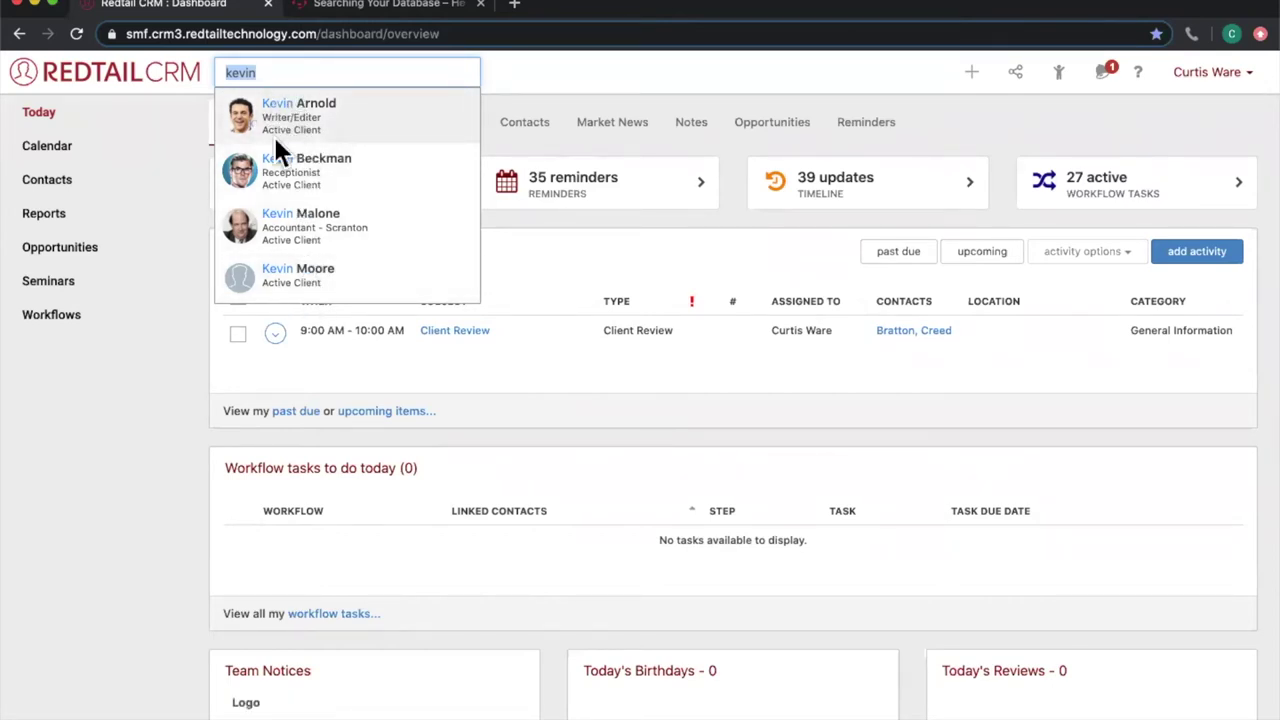
- Run a quick contact search for "redtail" and look through the full search results list
{"action": "left_click", "coordinate": [296, 62]}
{"action": "double_click", "coordinate": [296, 64]}
{"action": "type", "text": "redtail"}
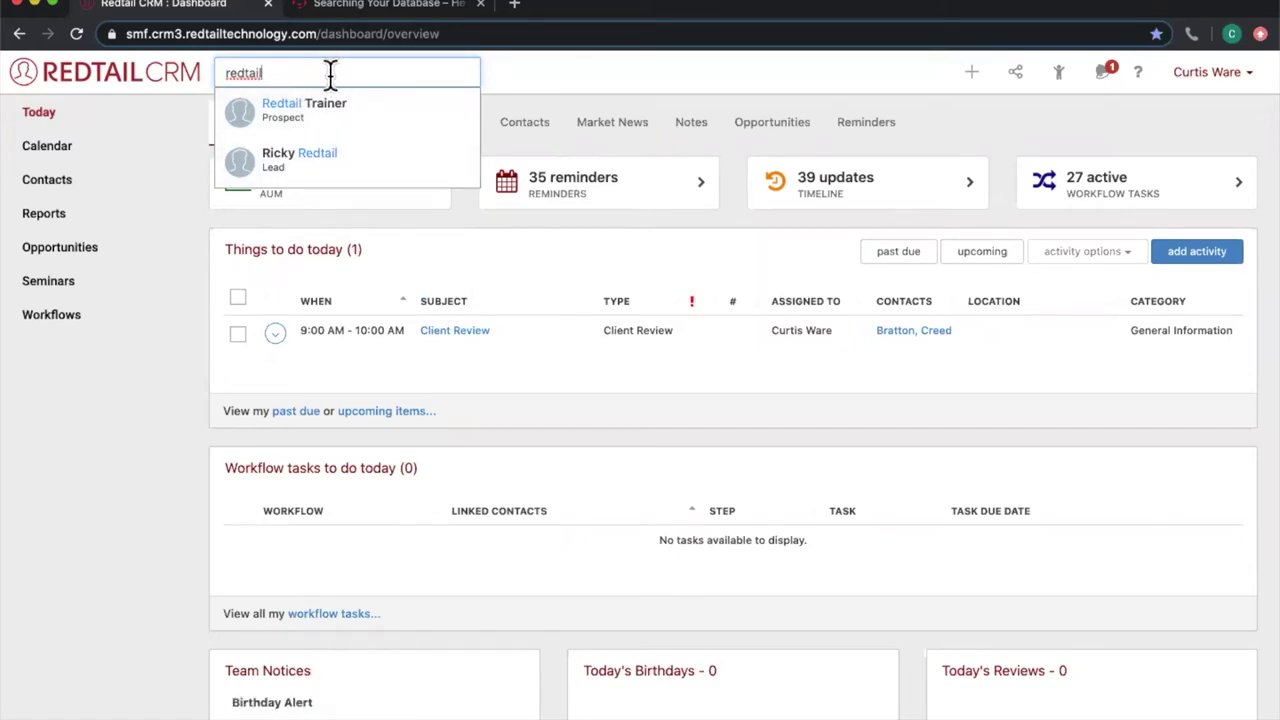
{"action": "key", "text": "Return"}
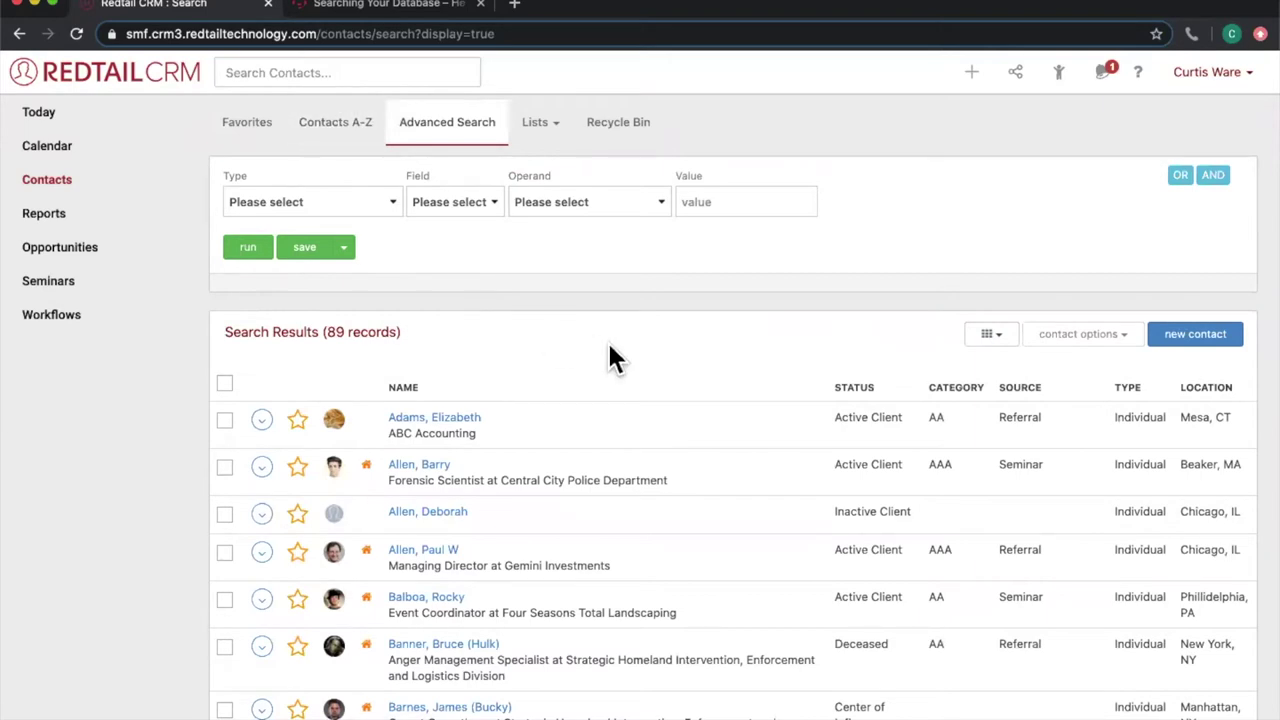
{"action": "scroll", "coordinate": [614, 373], "scroll_direction": "down", "scroll_amount": 1}
{"action": "scroll", "coordinate": [616, 385], "scroll_direction": "down", "scroll_amount": 2}
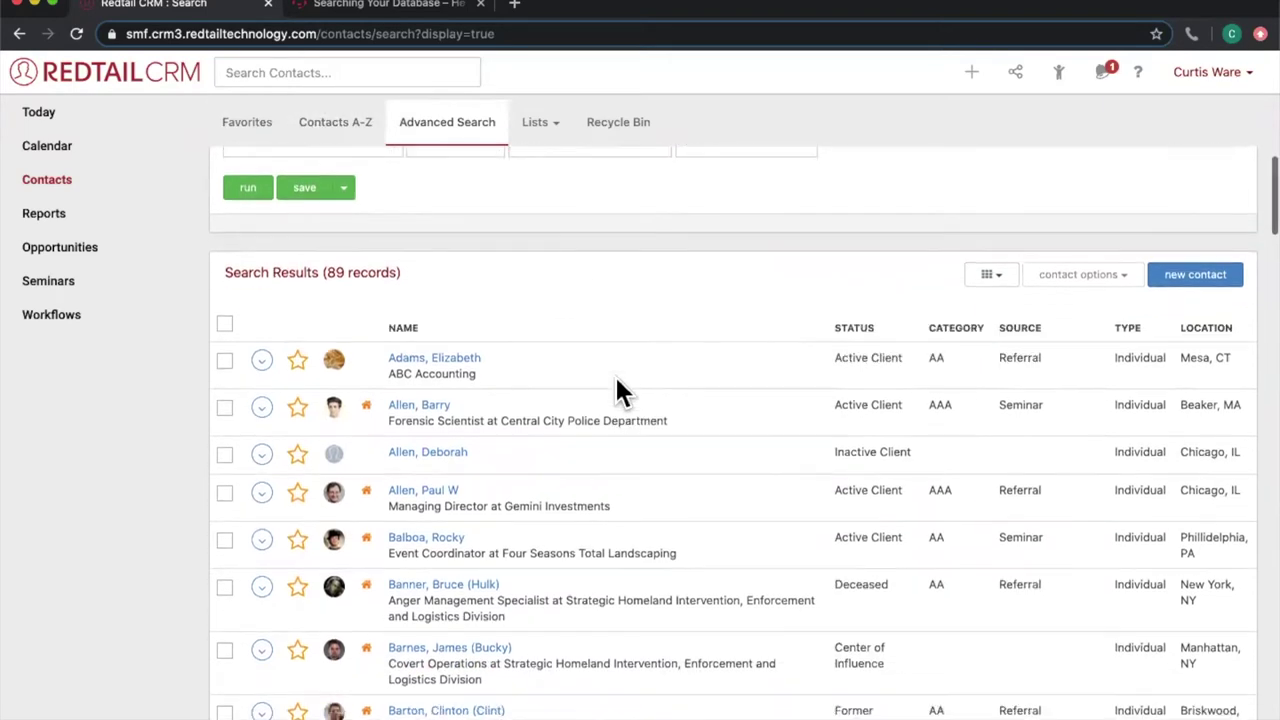
{"action": "left_click_drag", "start_coordinate": [327, 229], "coordinate": [433, 226]}
{"action": "left_click", "coordinate": [435, 230]}
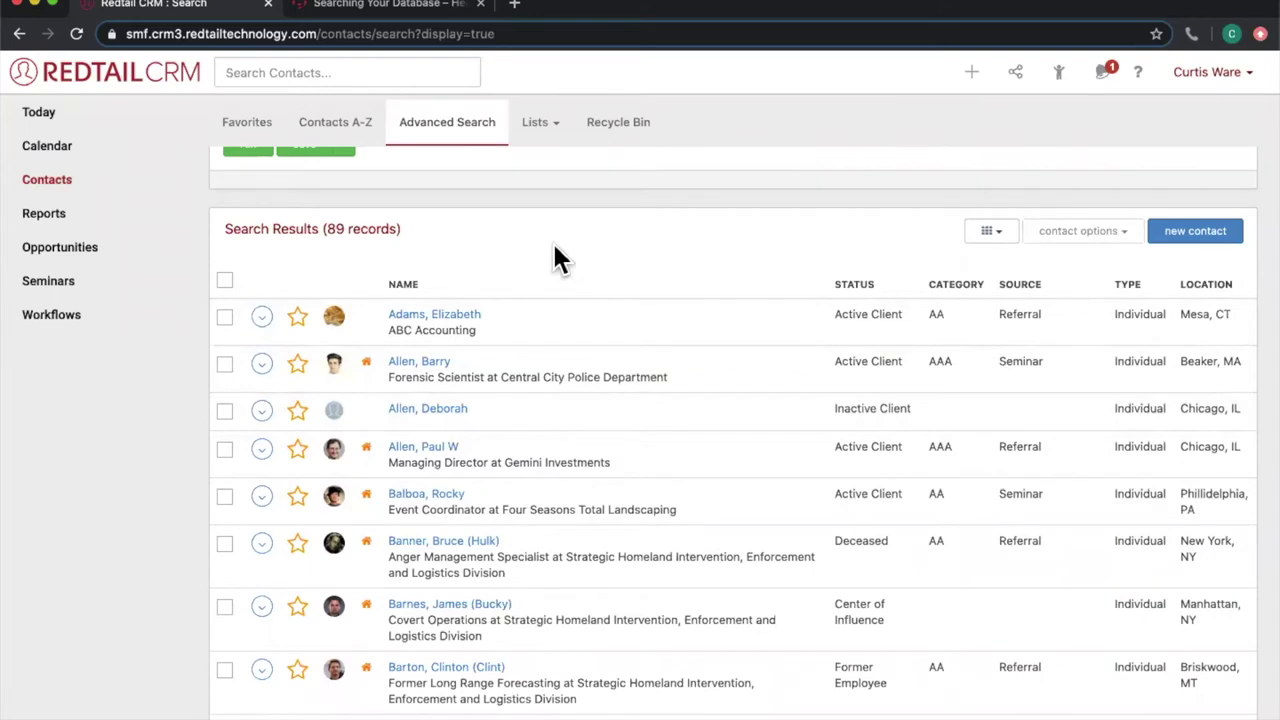
{"action": "scroll", "coordinate": [555, 250], "scroll_direction": "up", "scroll_amount": 2}
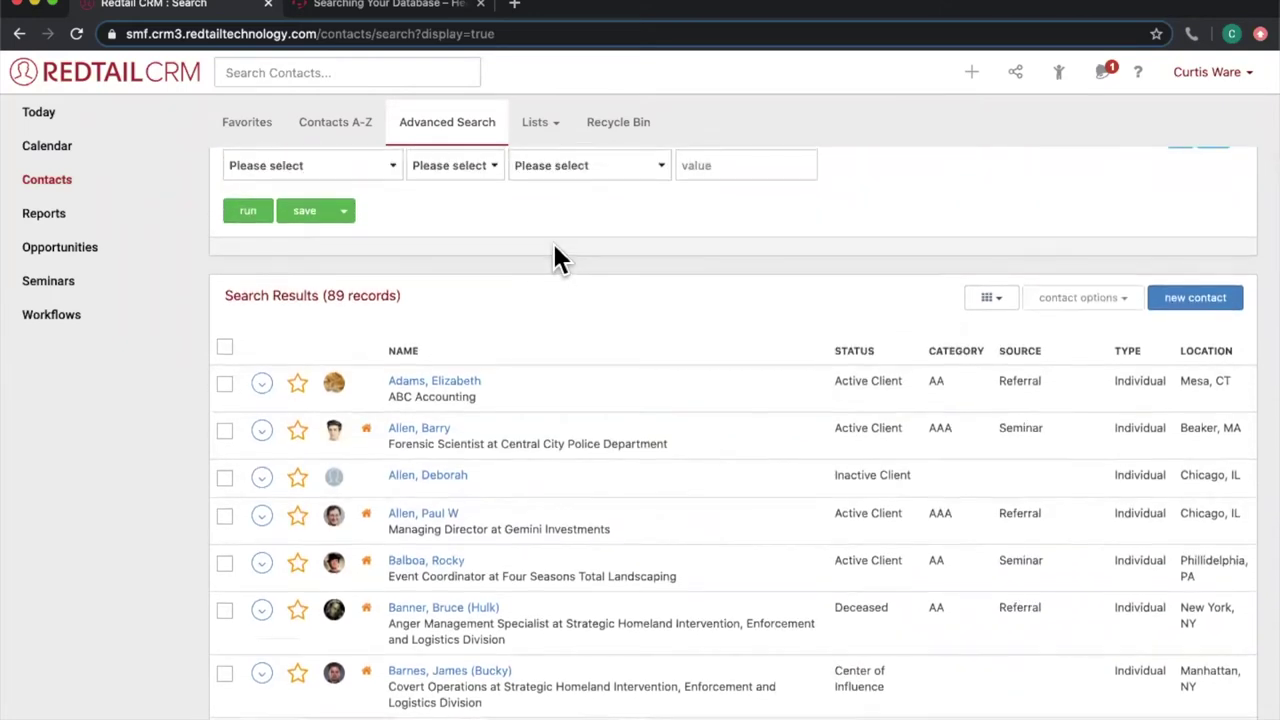
{"action": "scroll", "coordinate": [555, 258], "scroll_direction": "up", "scroll_amount": 1}
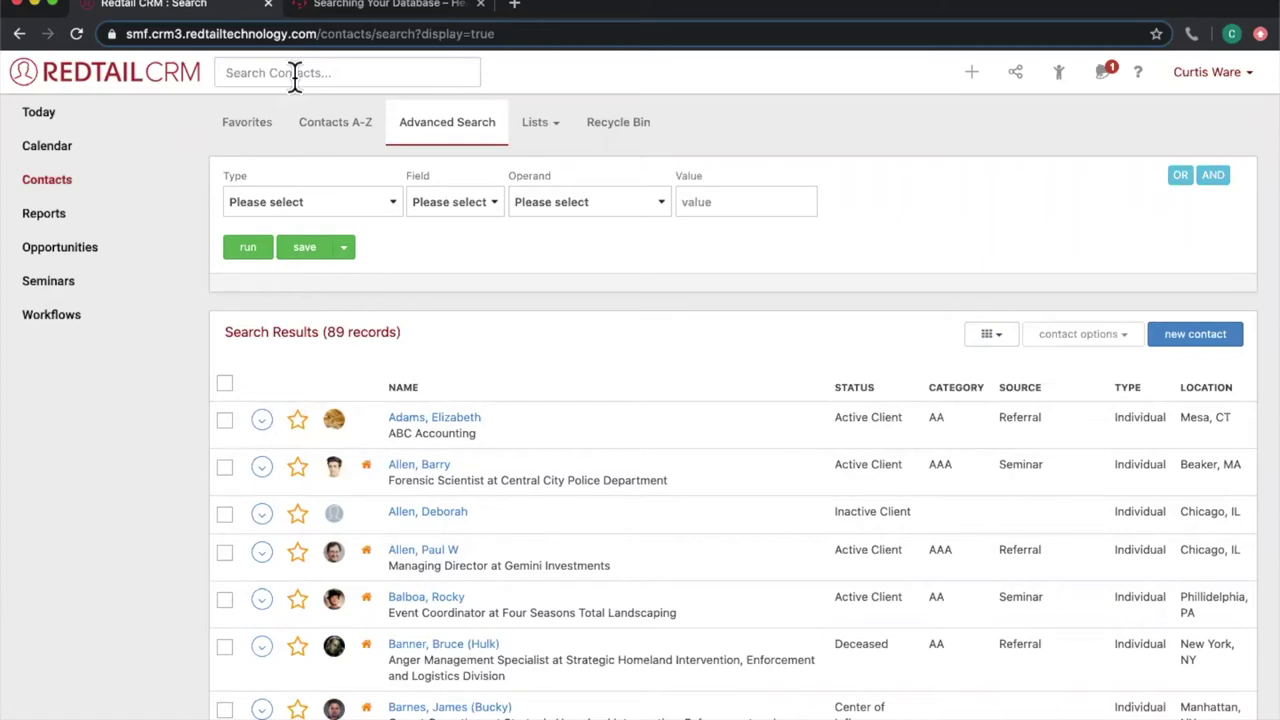
- Open the Today dashboard, view the Favorites list in Contacts and return to Advanced Search
{"action": "left_click", "coordinate": [86, 128]}
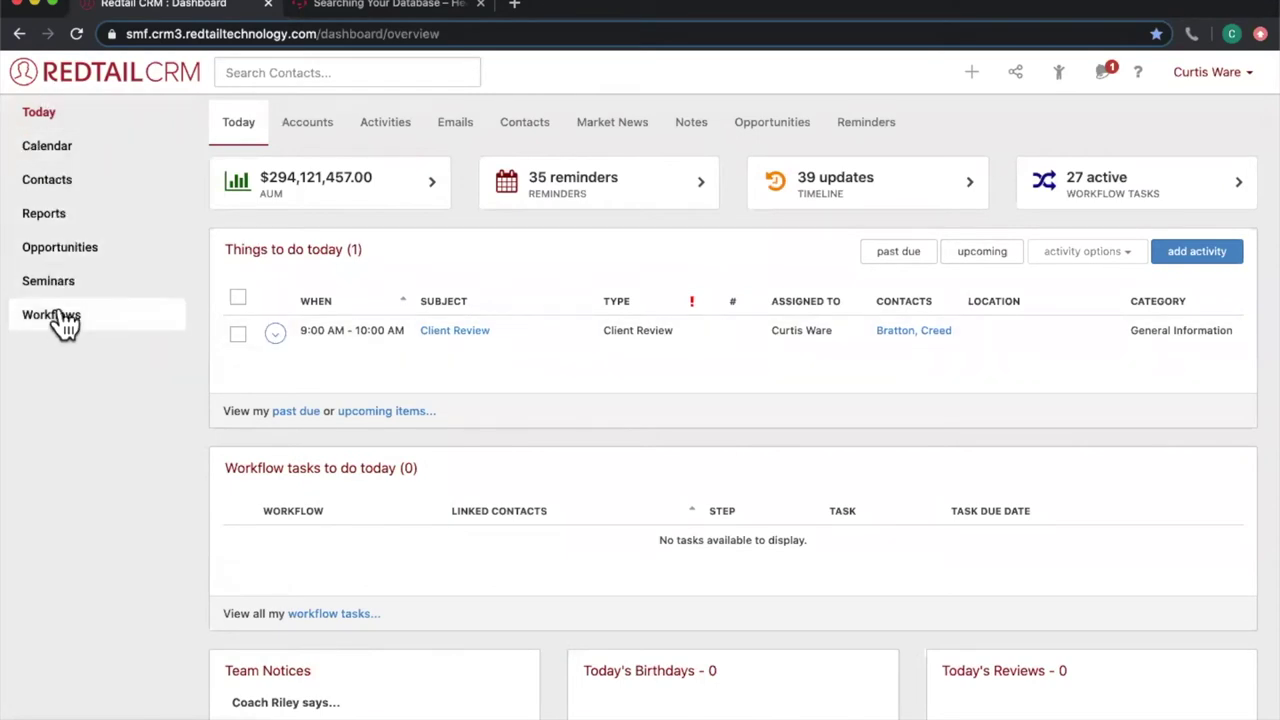
{"action": "left_click", "coordinate": [52, 190]}
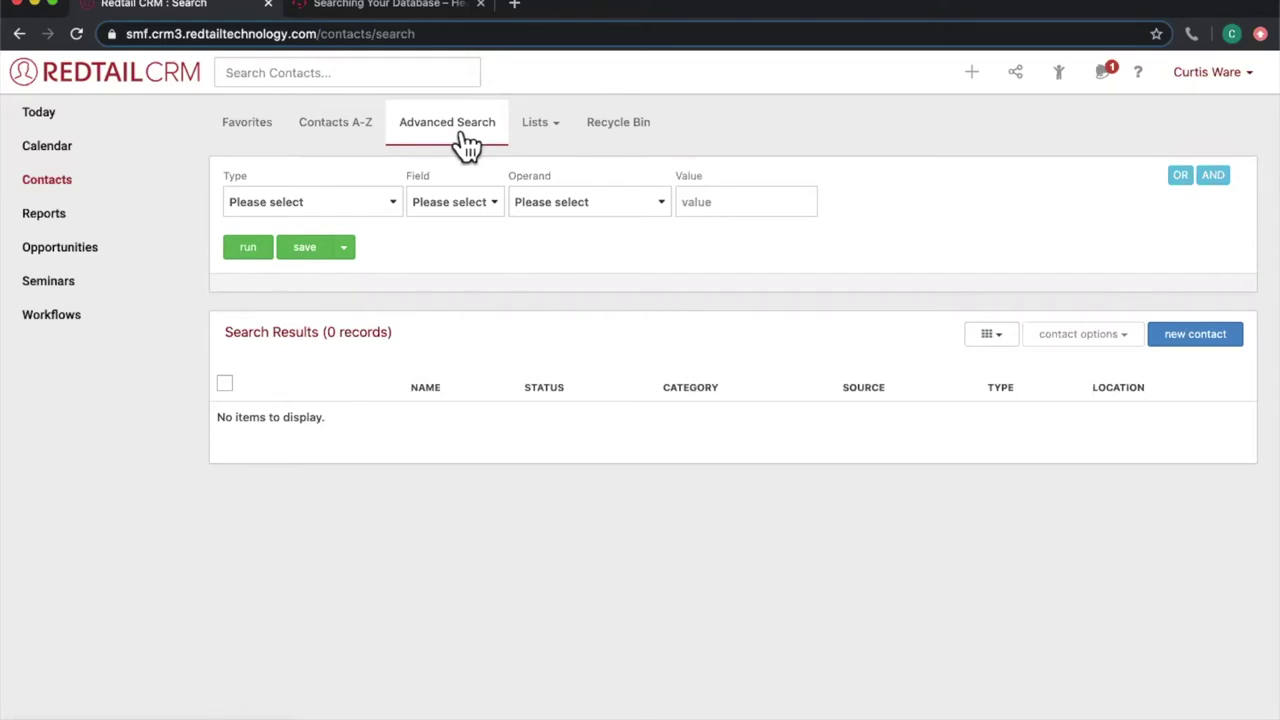
{"action": "left_click", "coordinate": [262, 146]}
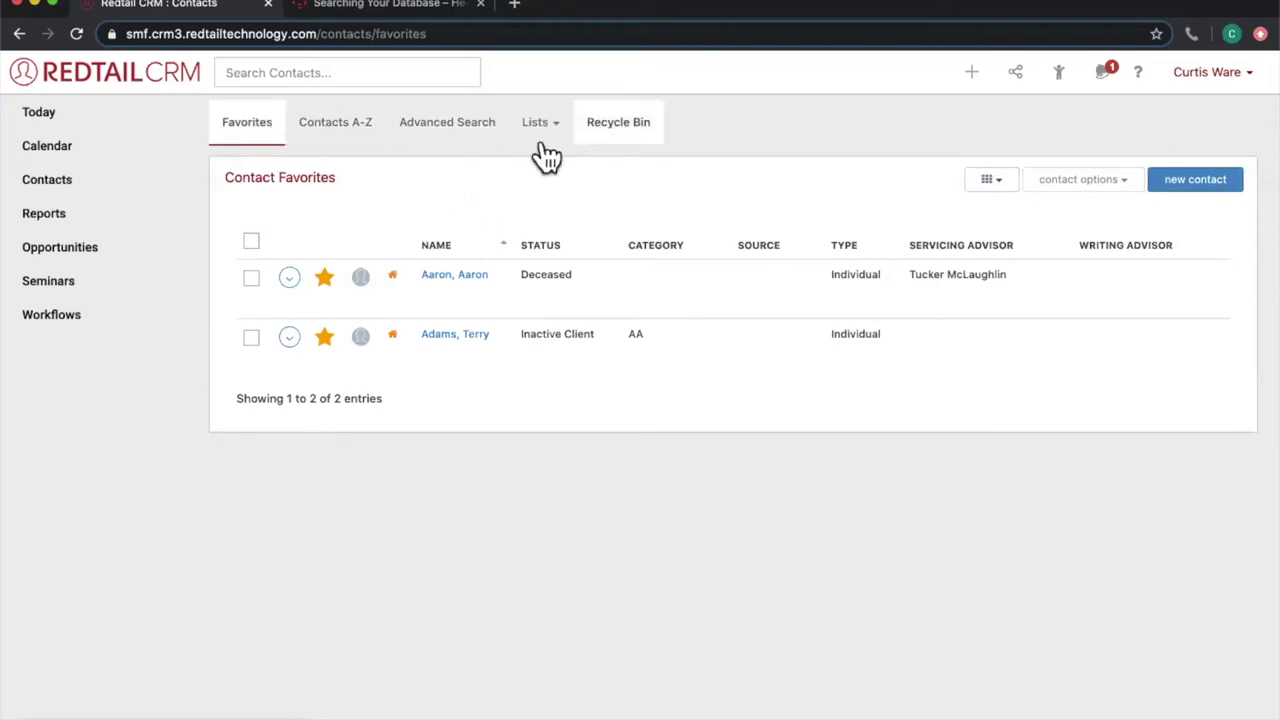
{"action": "left_click", "coordinate": [48, 185]}
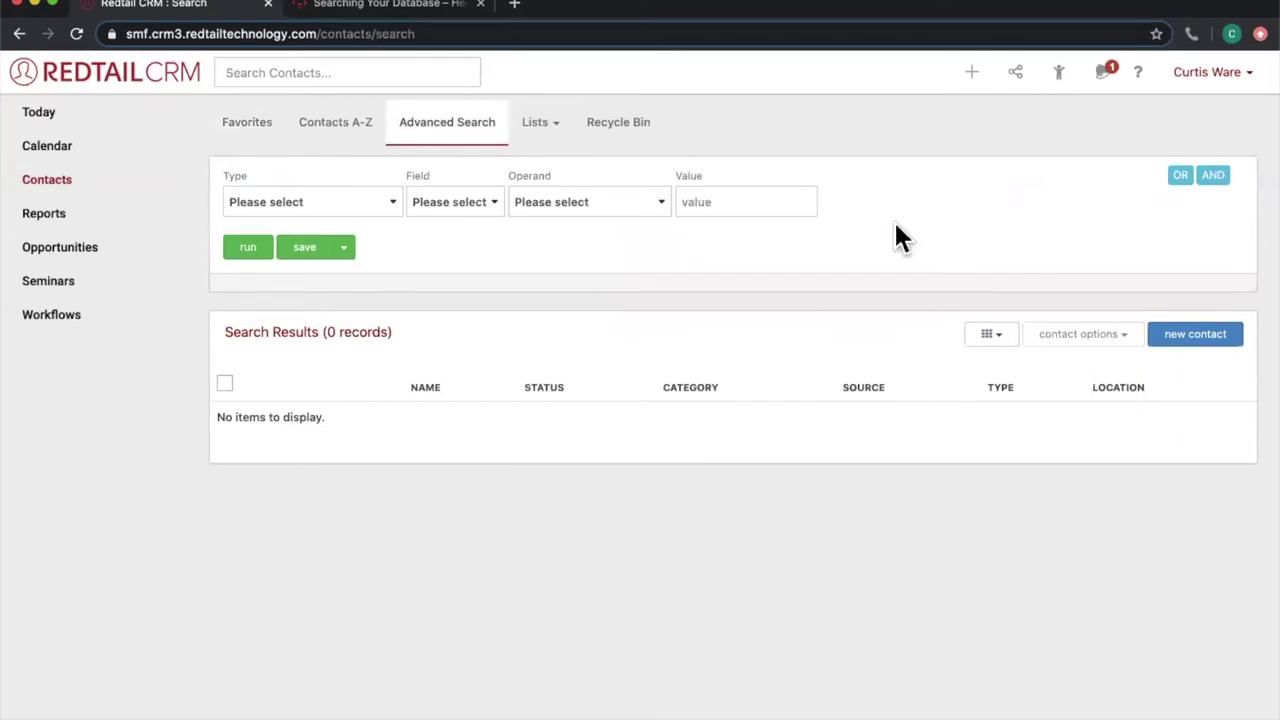
- Review the Default Contacts Screen options in the user preferences with Advanced Search chosen, and return to the Contacts page
{"action": "left_click", "coordinate": [1220, 78]}
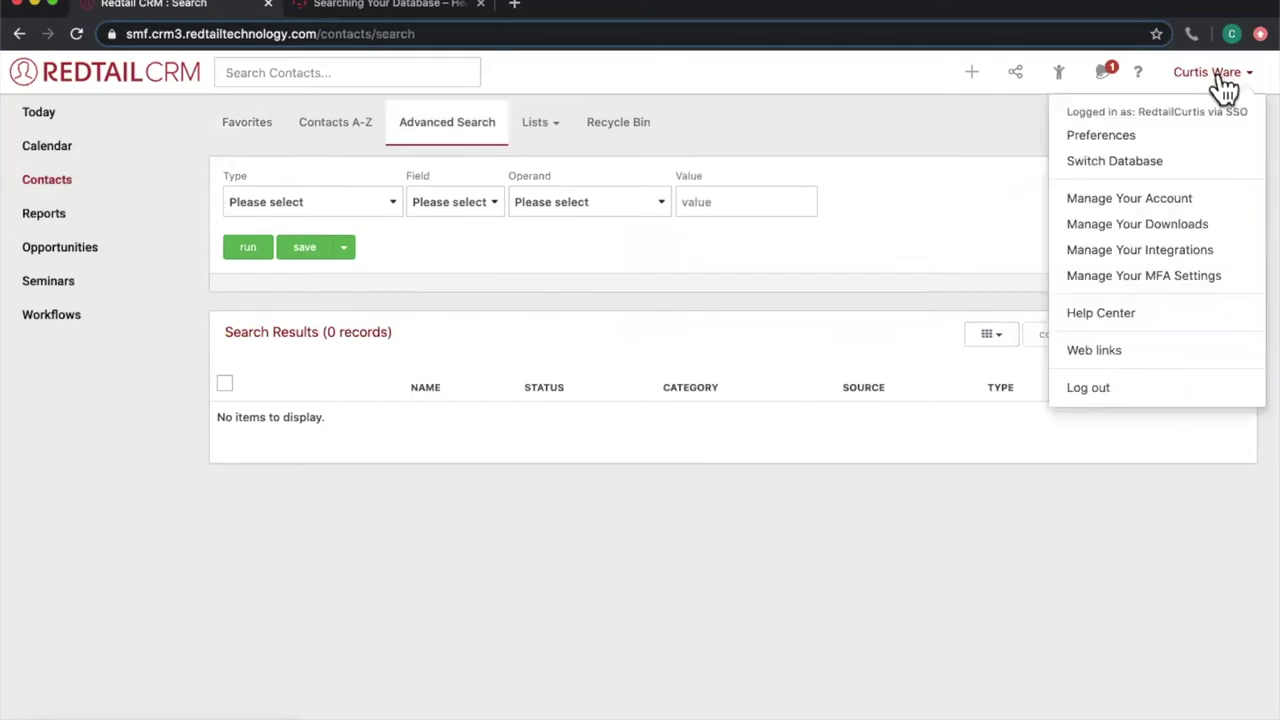
{"action": "left_click", "coordinate": [1124, 142]}
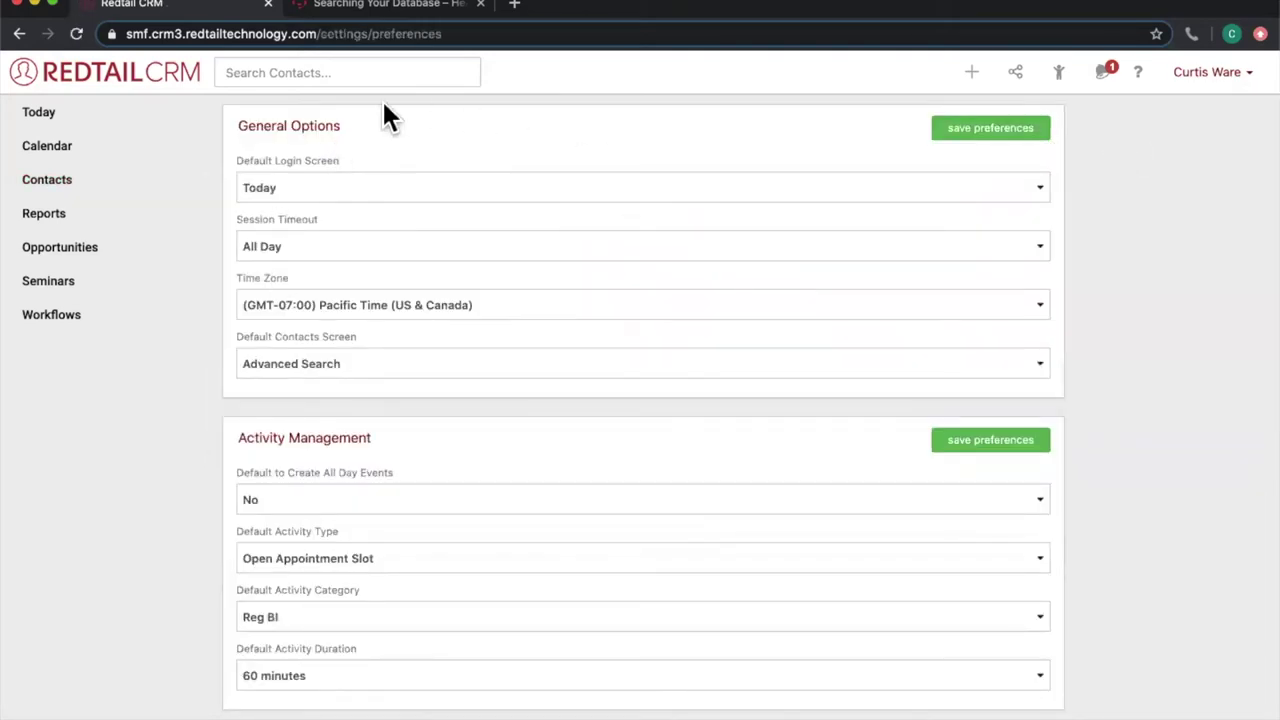
{"action": "left_click_drag", "start_coordinate": [240, 126], "coordinate": [352, 140]}
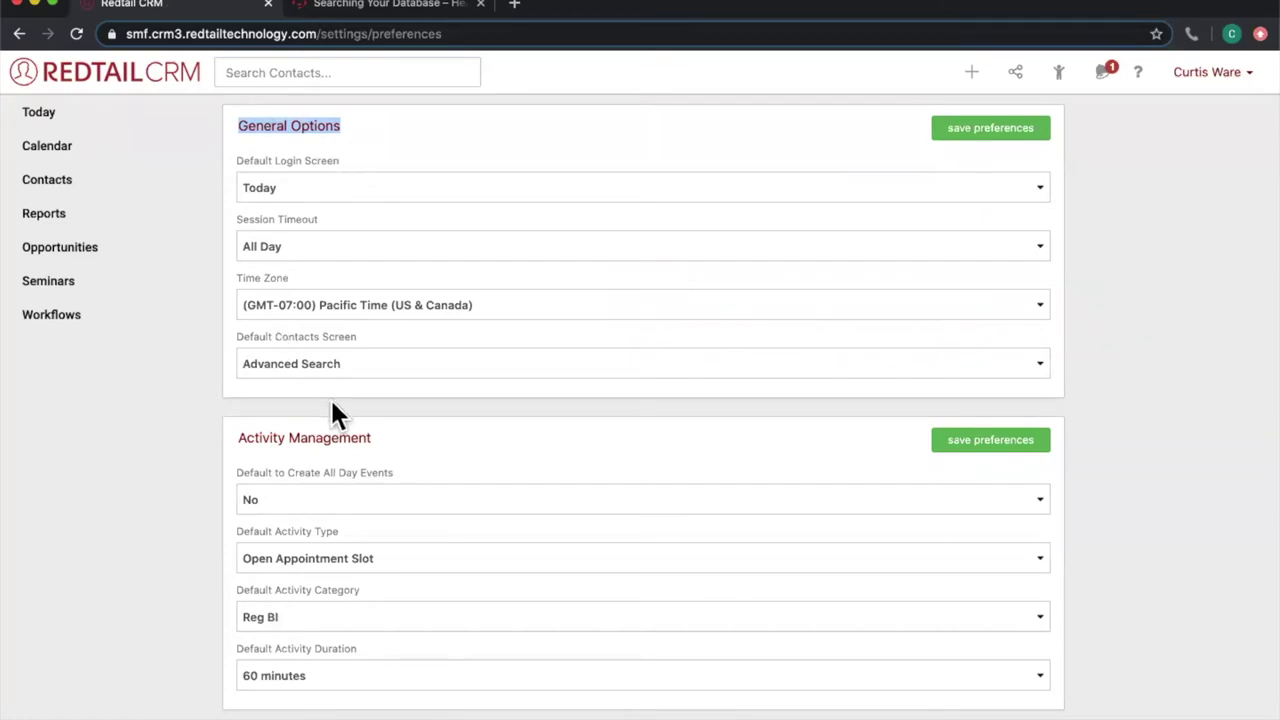
{"action": "left_click_drag", "start_coordinate": [240, 337], "coordinate": [300, 341]}
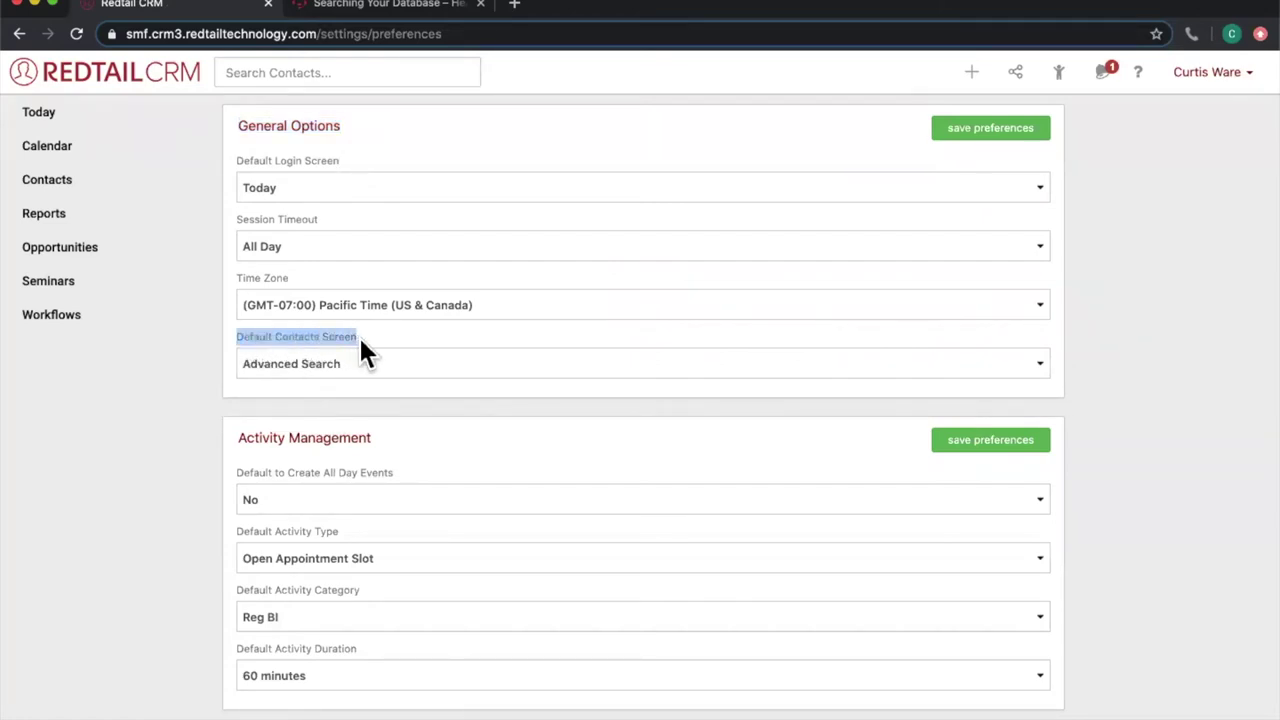
{"action": "left_click", "coordinate": [310, 366]}
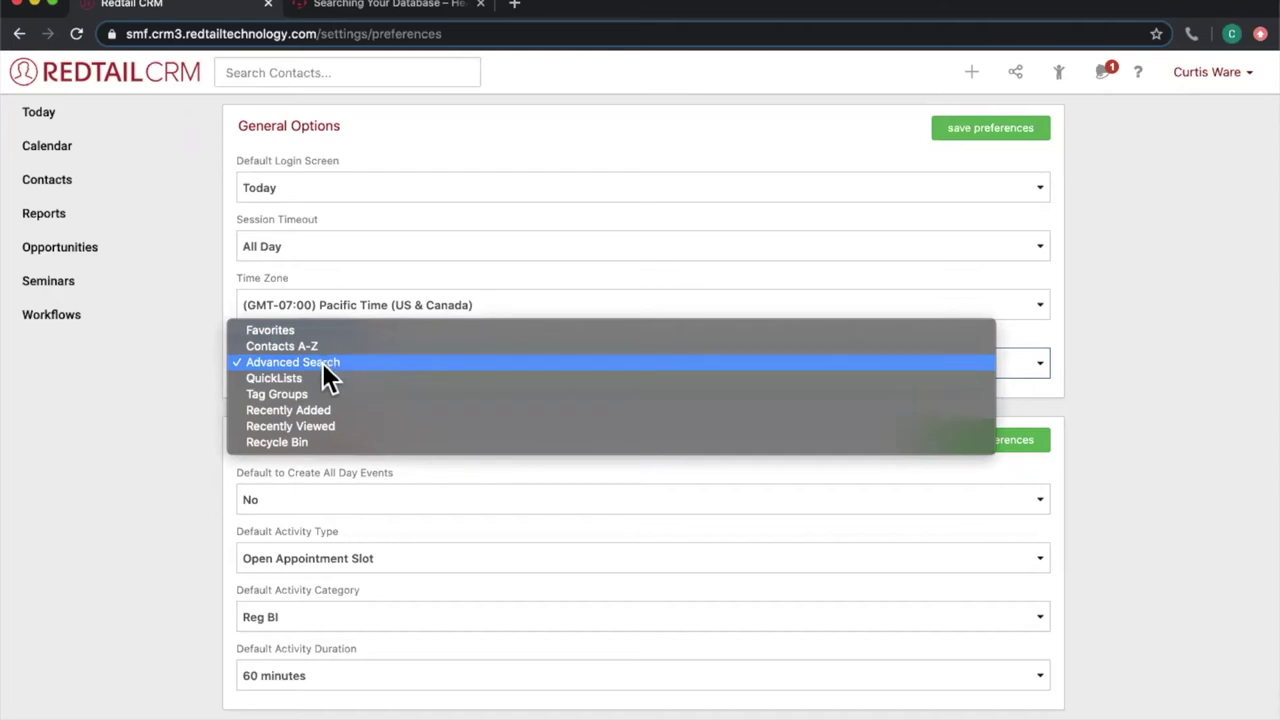
{"action": "left_click", "coordinate": [322, 362]}
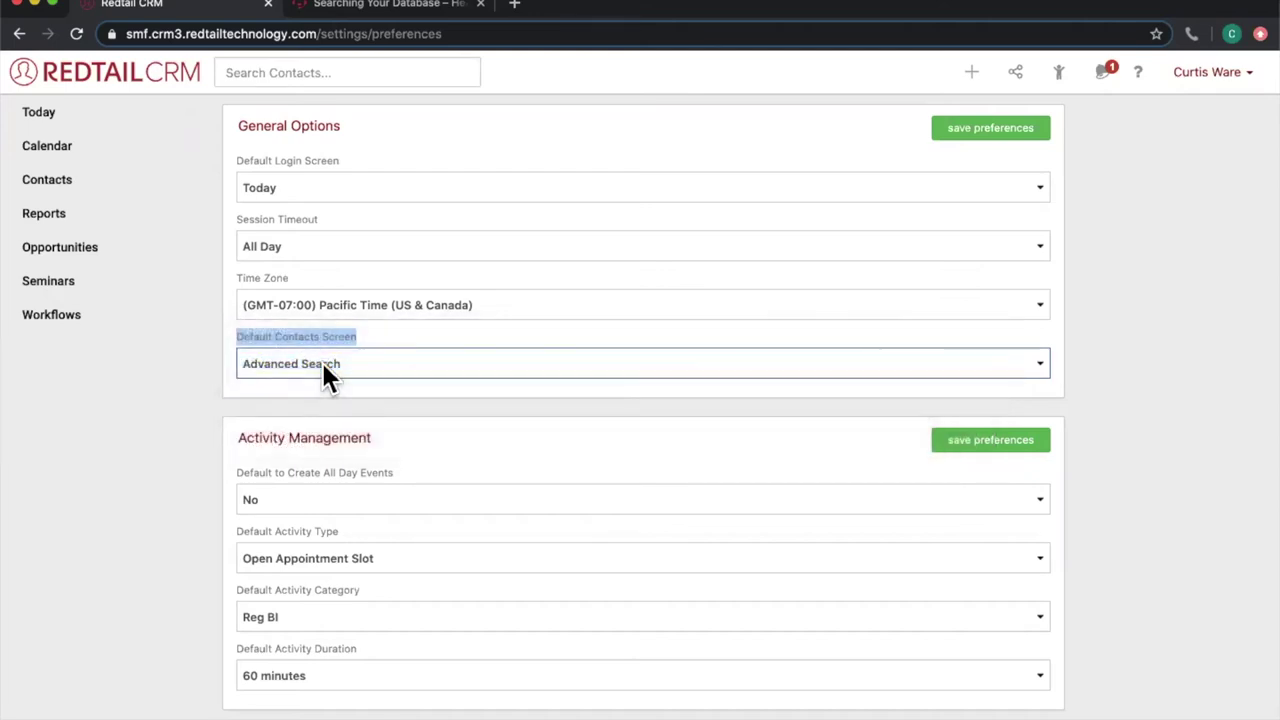
{"action": "left_click", "coordinate": [98, 200]}
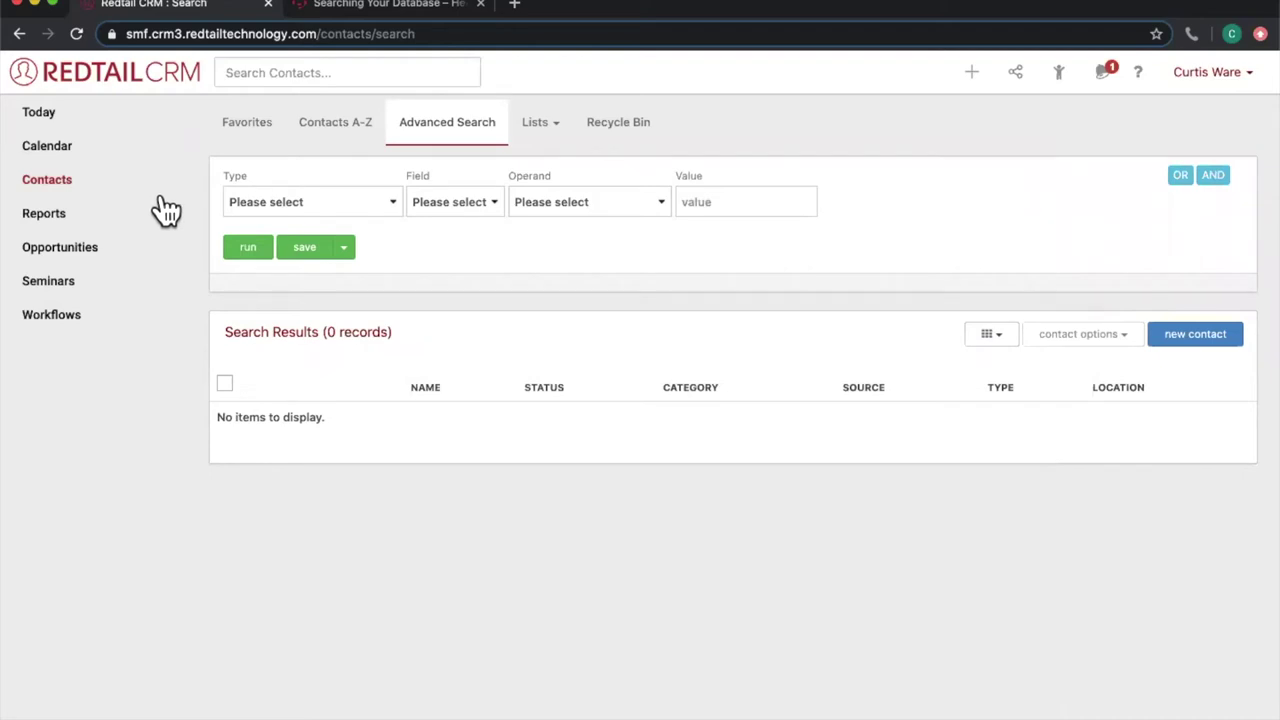
{"action": "left_click", "coordinate": [1222, 80]}
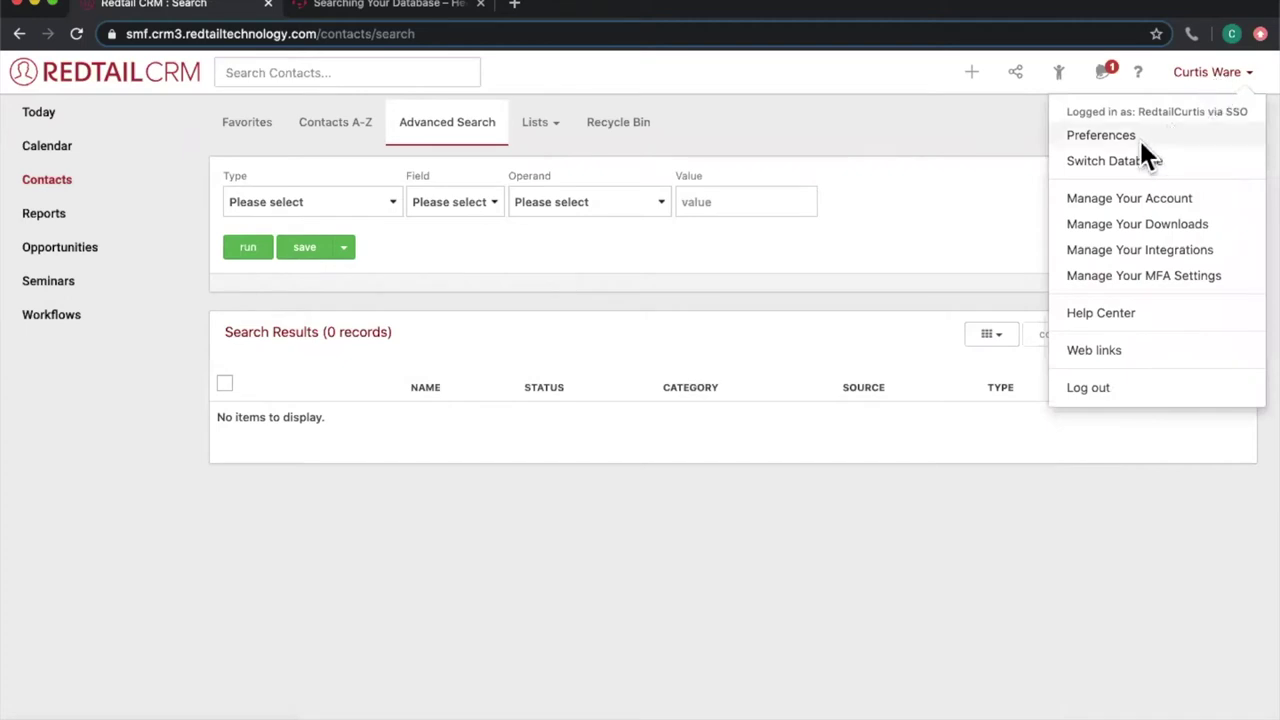
{"action": "left_click", "coordinate": [828, 263]}
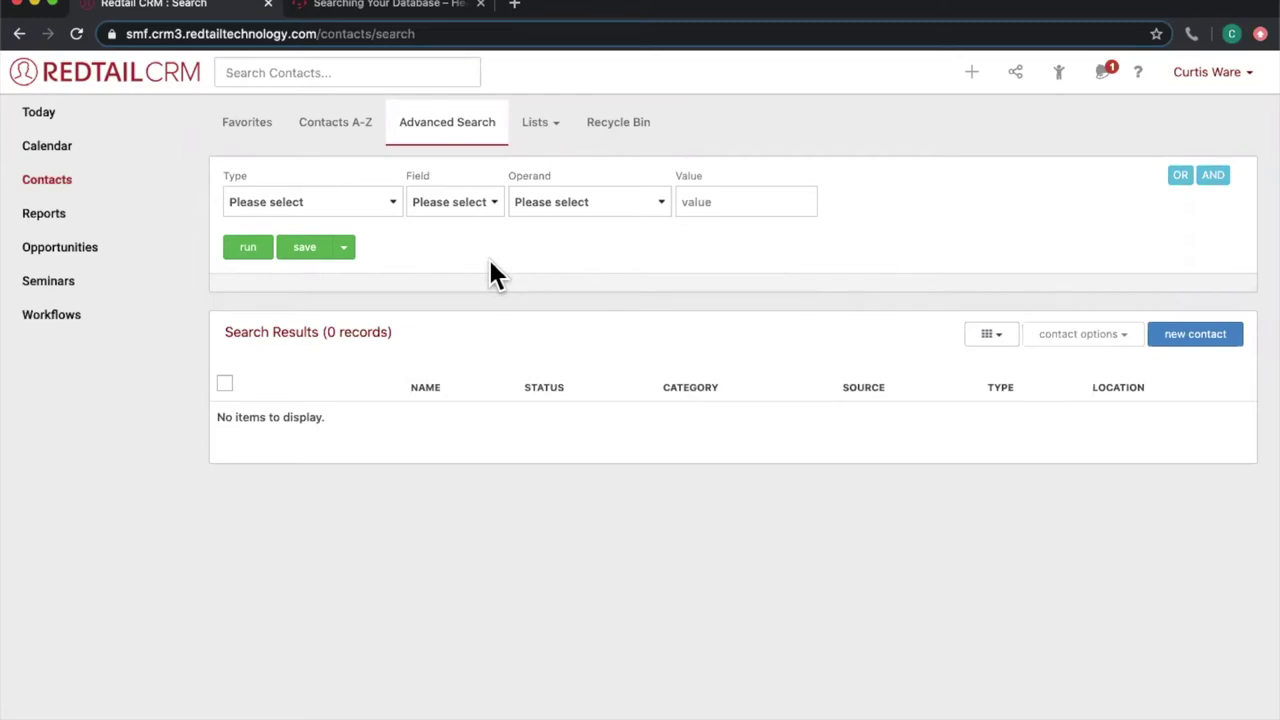
- Open the first recently viewed contact's record and examine the Status and Category fields in its Contact Details
{"action": "left_click", "coordinate": [1058, 74]}
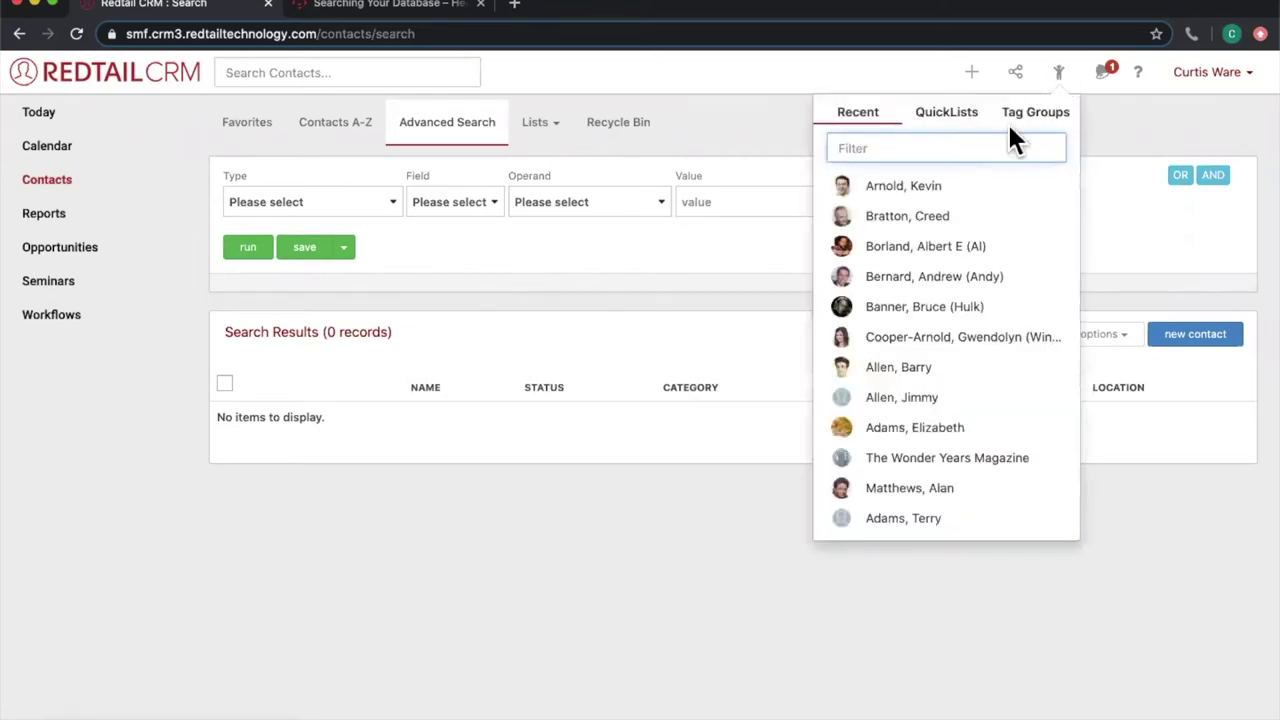
{"action": "left_click", "coordinate": [937, 197]}
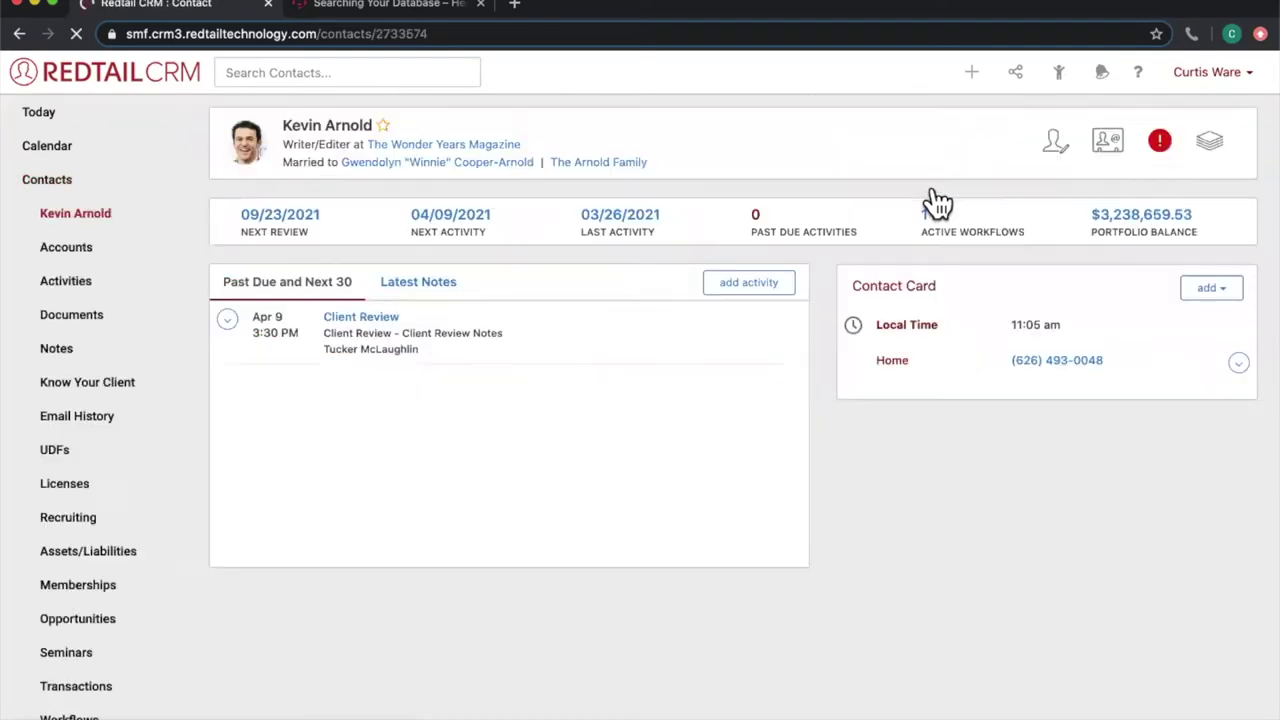
{"action": "scroll", "coordinate": [1028, 379], "scroll_direction": "down", "scroll_amount": 5}
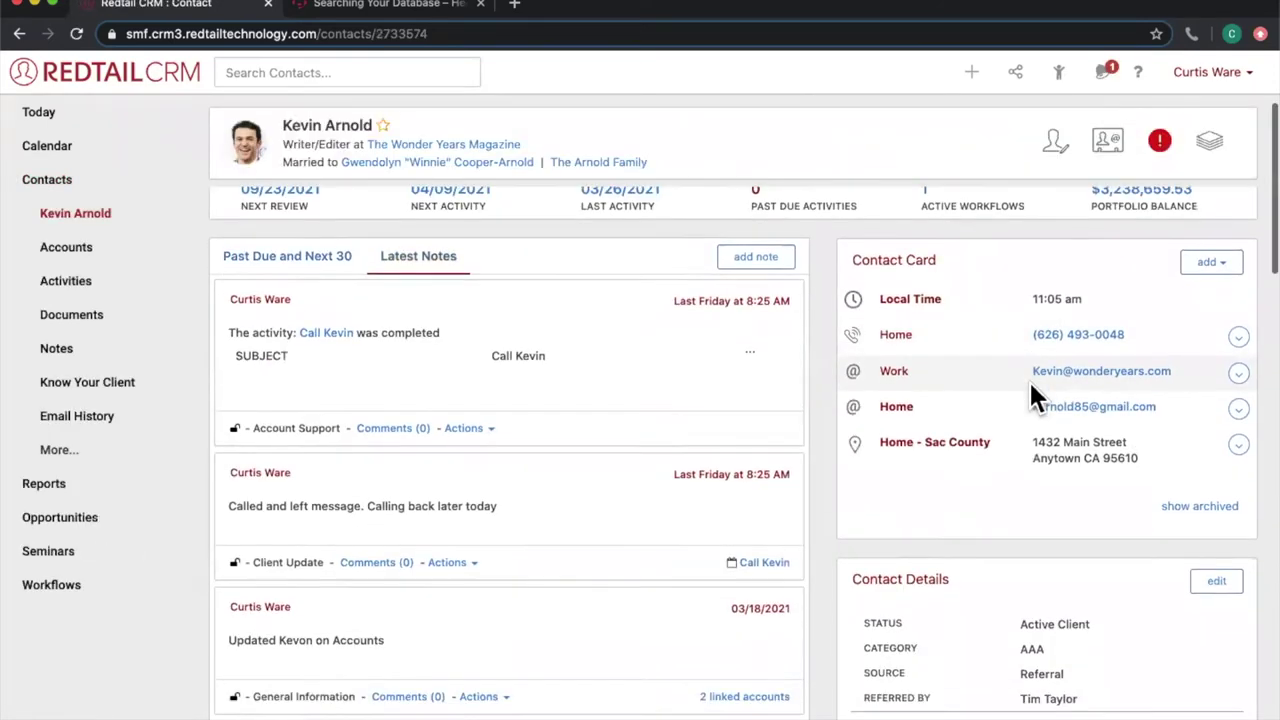
{"action": "scroll", "coordinate": [1029, 380], "scroll_direction": "down", "scroll_amount": 1}
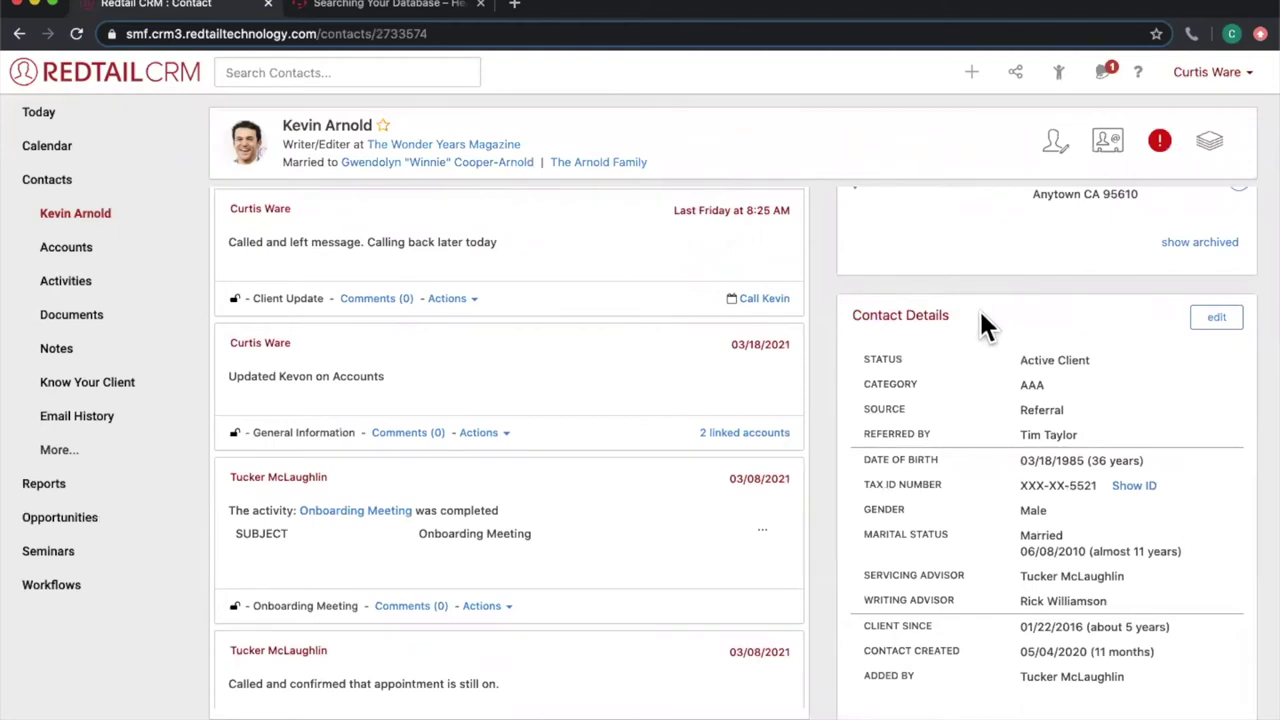
{"action": "left_click_drag", "start_coordinate": [842, 320], "coordinate": [947, 316]}
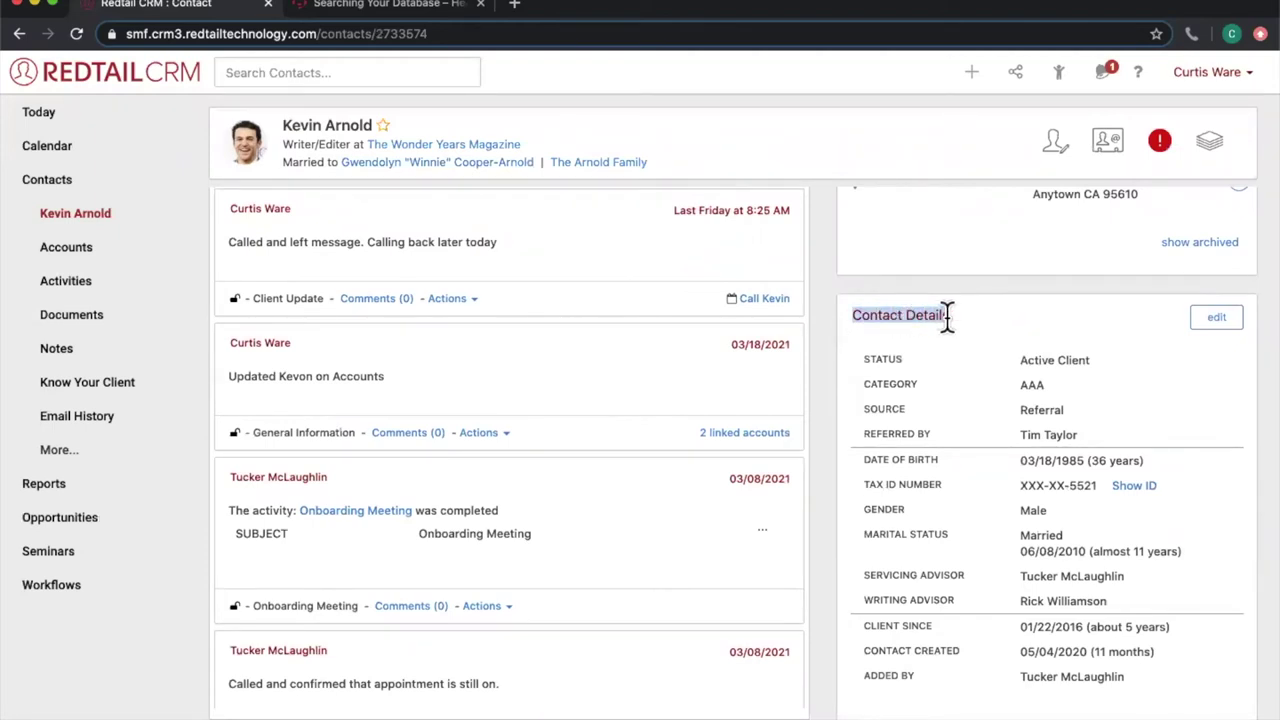
{"action": "double_click", "coordinate": [873, 360]}
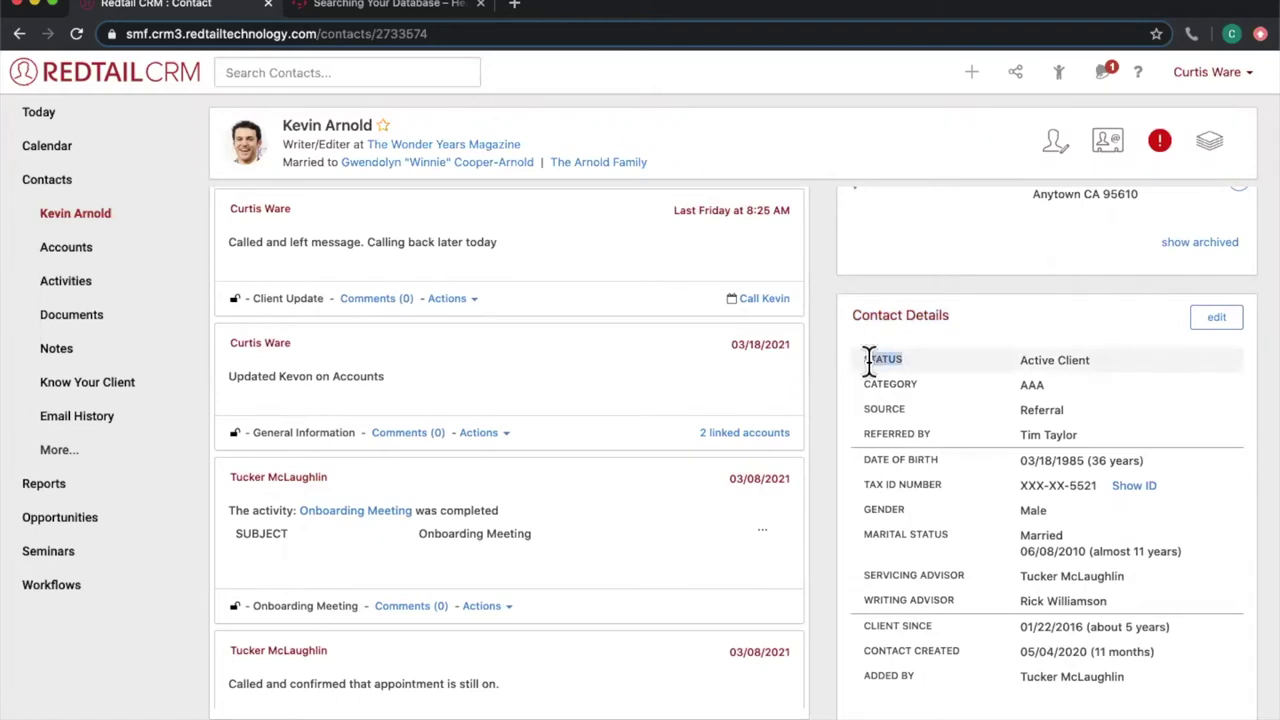
{"action": "double_click", "coordinate": [885, 383]}
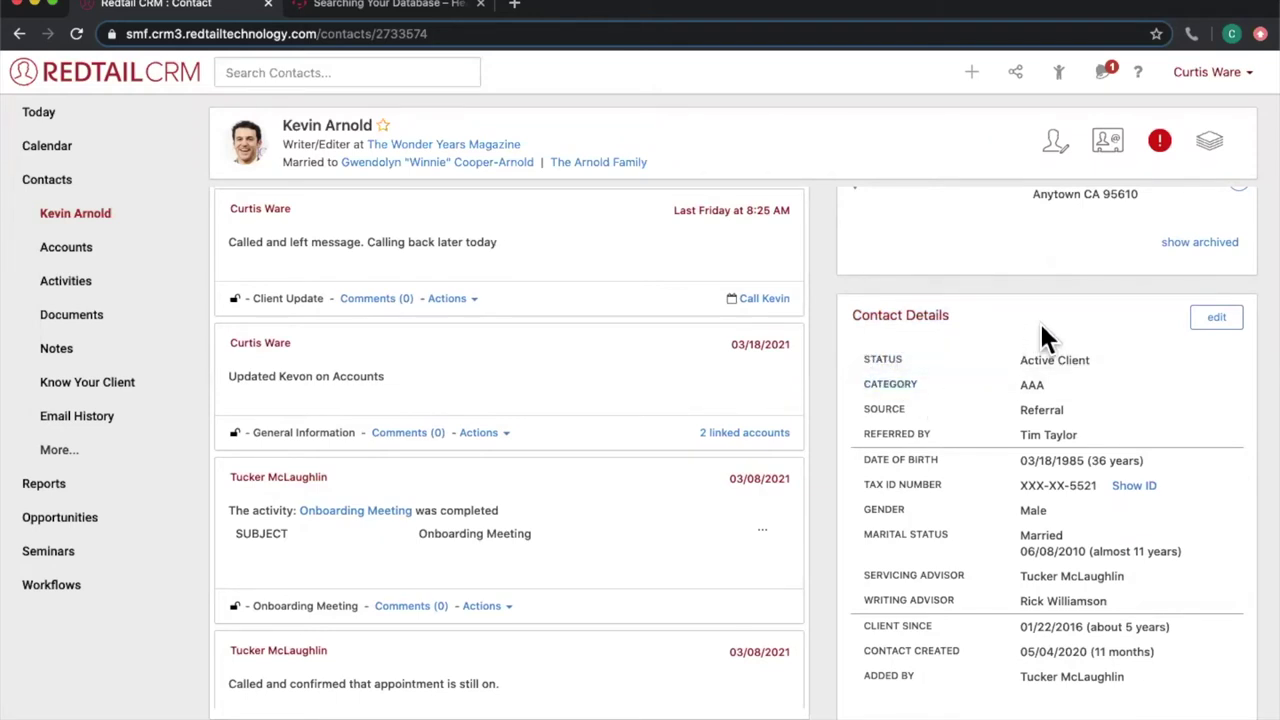
{"action": "left_click_drag", "start_coordinate": [1091, 359], "coordinate": [1032, 361]}
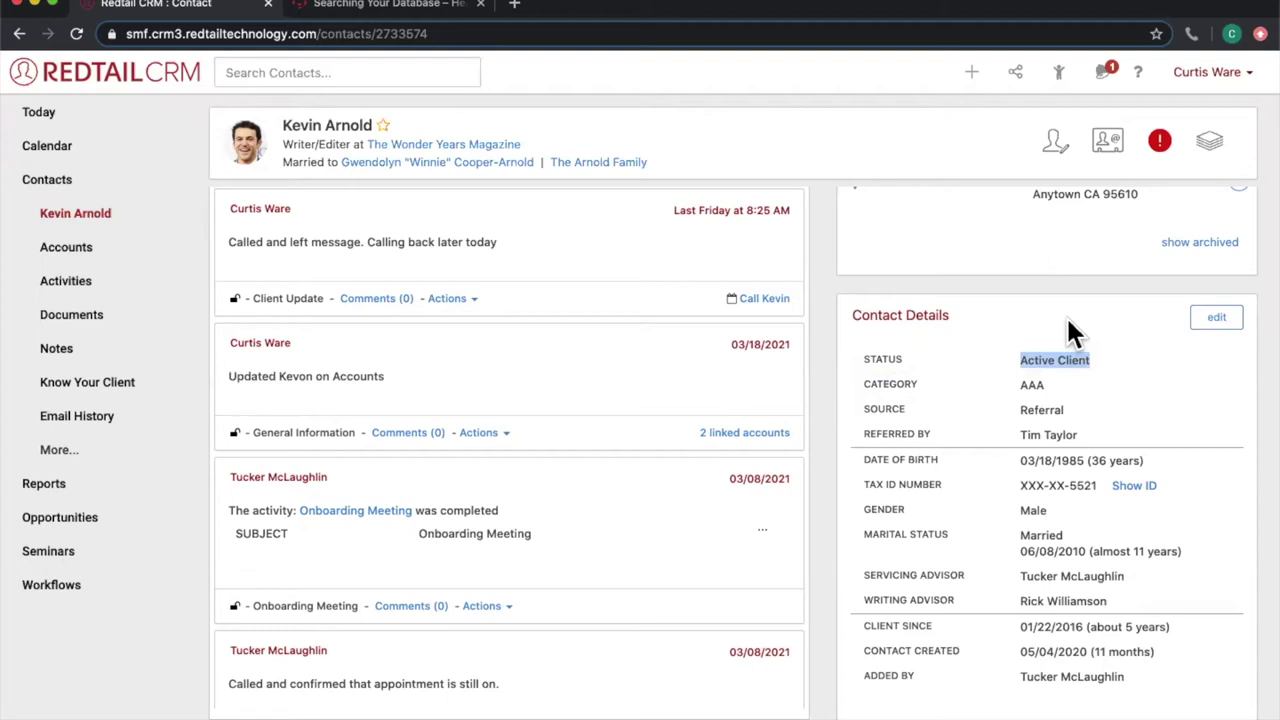
{"action": "left_click_drag", "start_coordinate": [1088, 360], "coordinate": [1018, 362]}
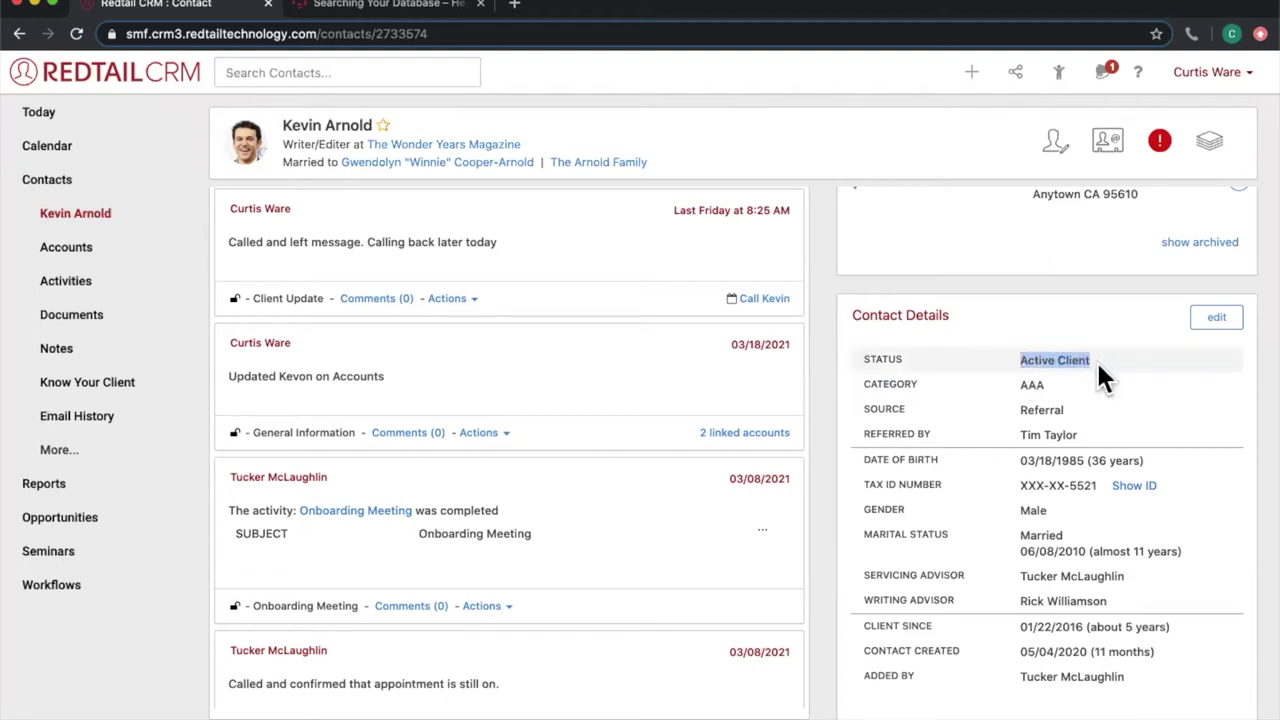
{"action": "left_click", "coordinate": [1100, 320]}
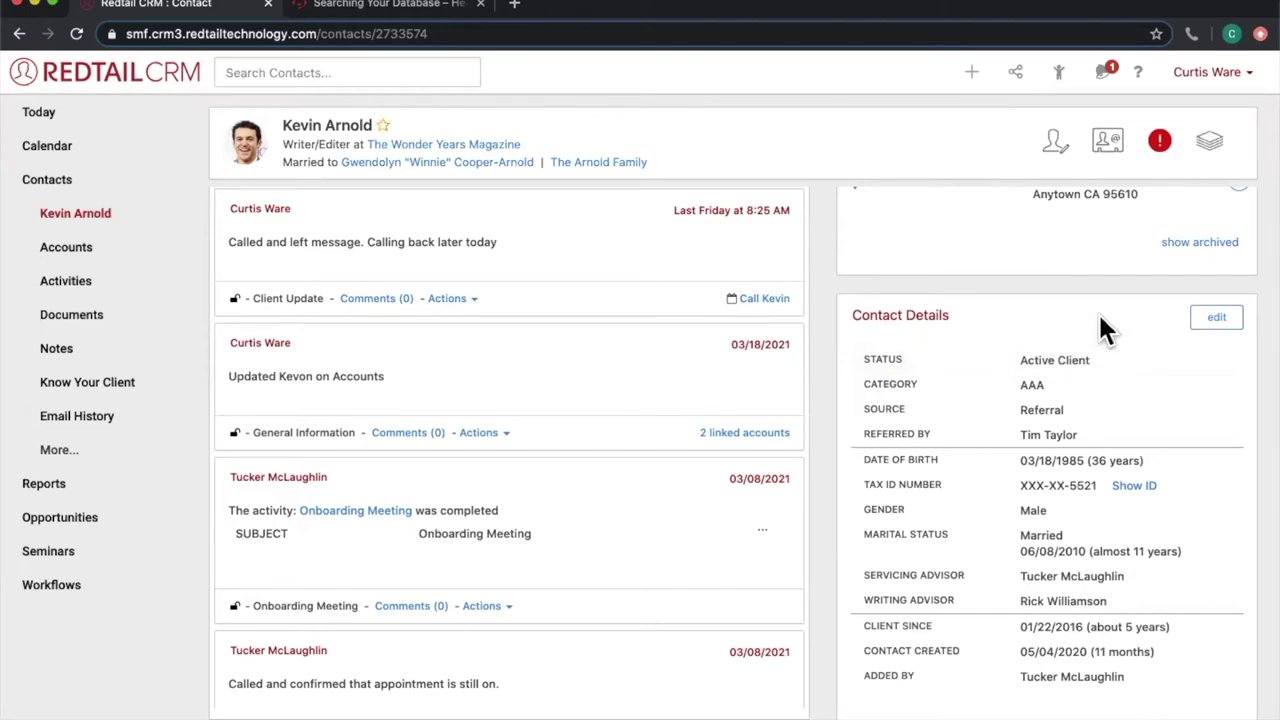
{"action": "left_click_drag", "start_coordinate": [1020, 362], "coordinate": [1098, 370]}
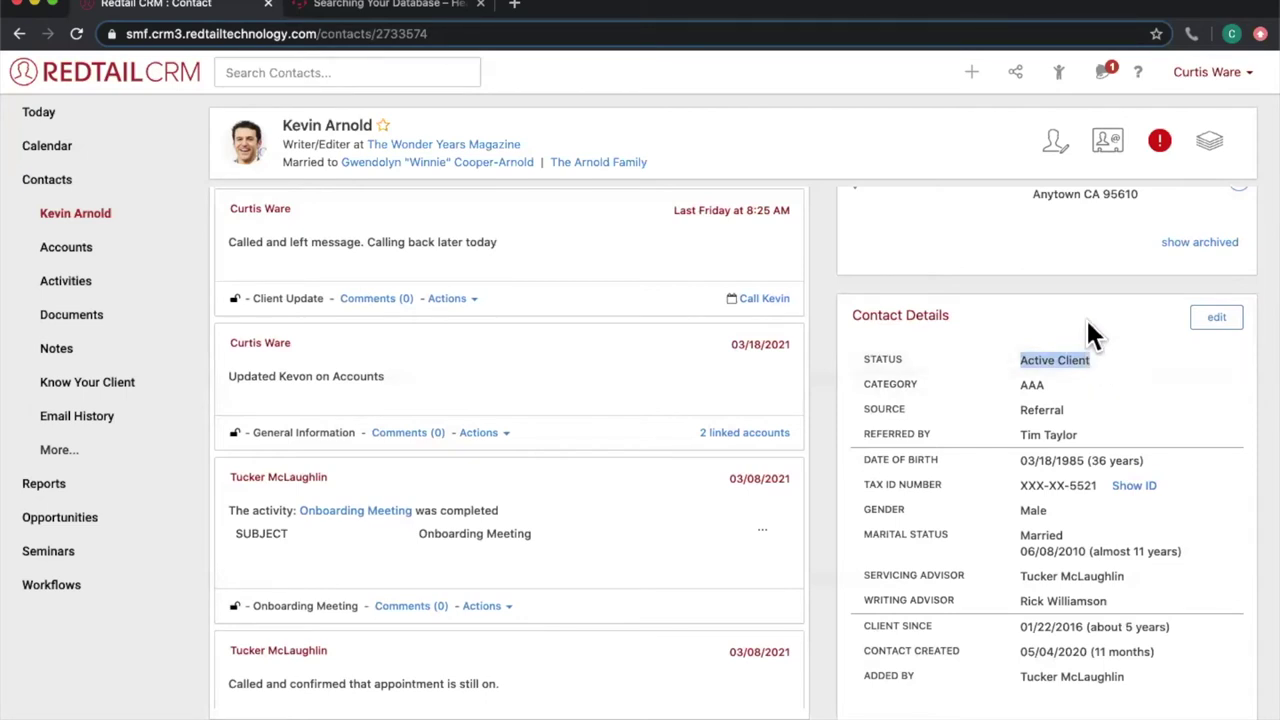
- Return to the contacts' Advanced Search and set the first criterion's Type to Contact
{"action": "left_click", "coordinate": [74, 186]}
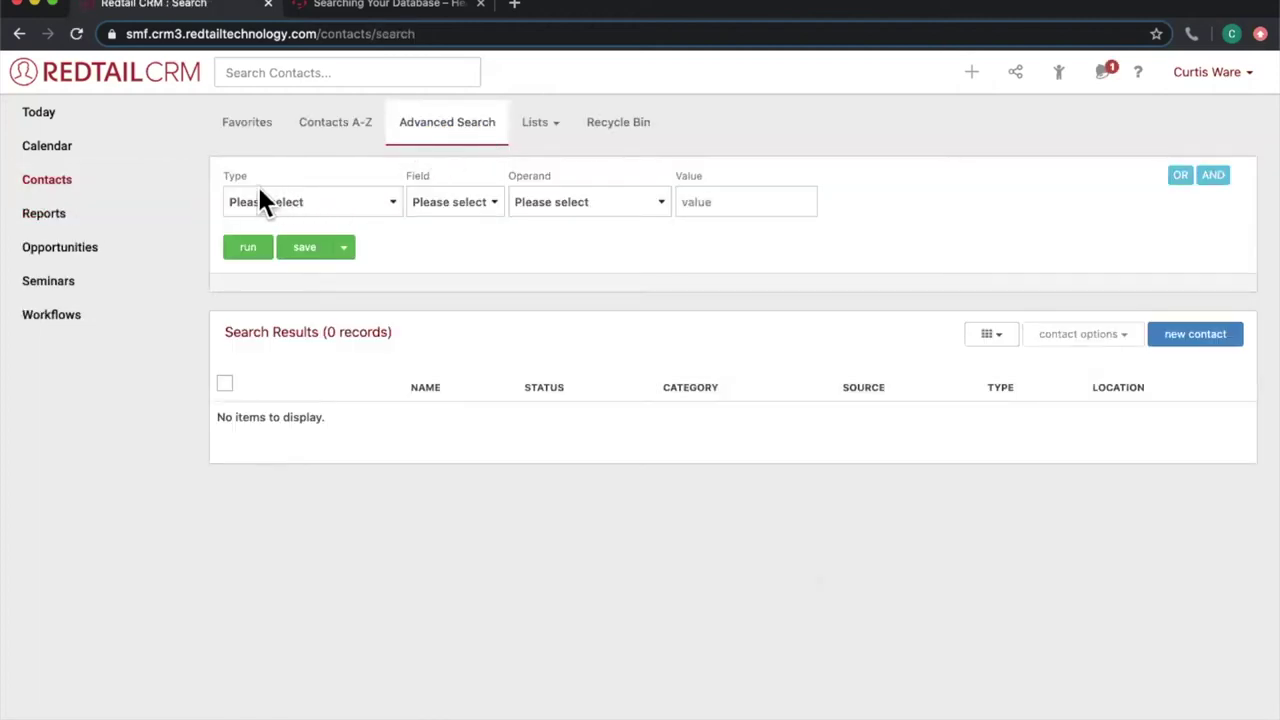
{"action": "left_click_drag", "start_coordinate": [222, 178], "coordinate": [238, 175]}
{"action": "left_click_drag", "start_coordinate": [401, 176], "coordinate": [446, 181]}
{"action": "left_click", "coordinate": [566, 268]}
{"action": "left_click", "coordinate": [287, 204]}
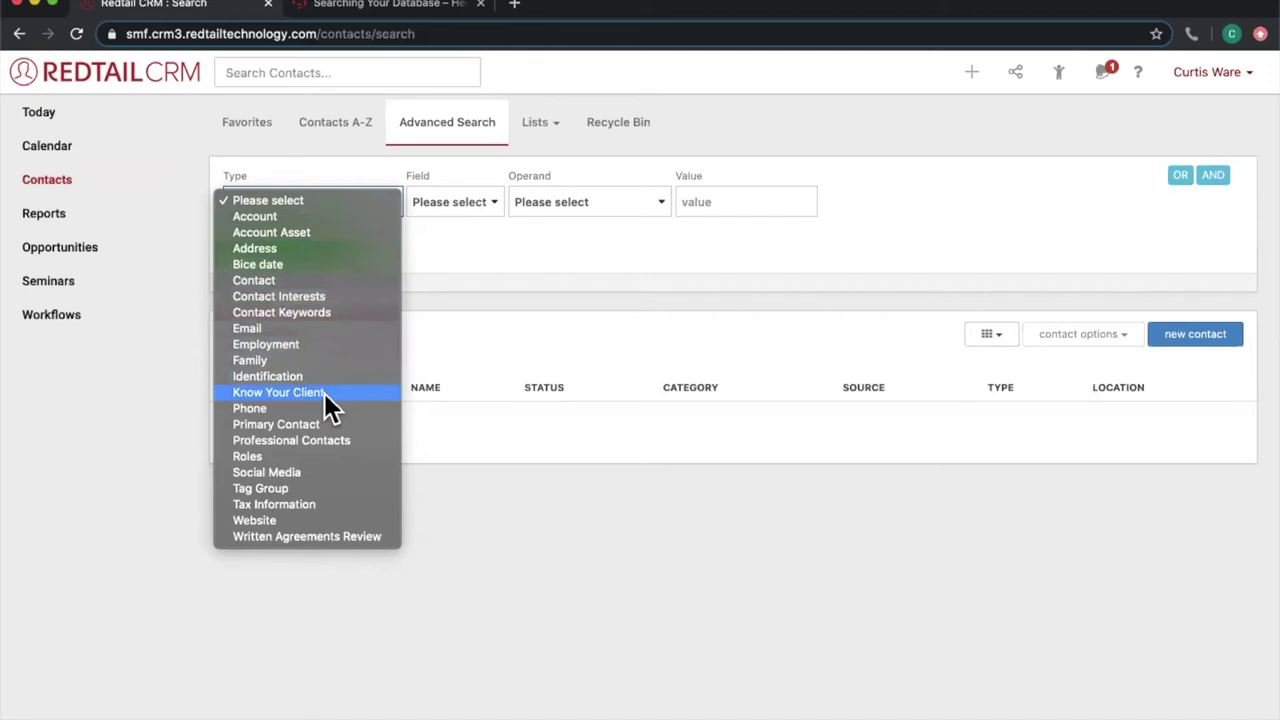
{"action": "left_click", "coordinate": [267, 284]}
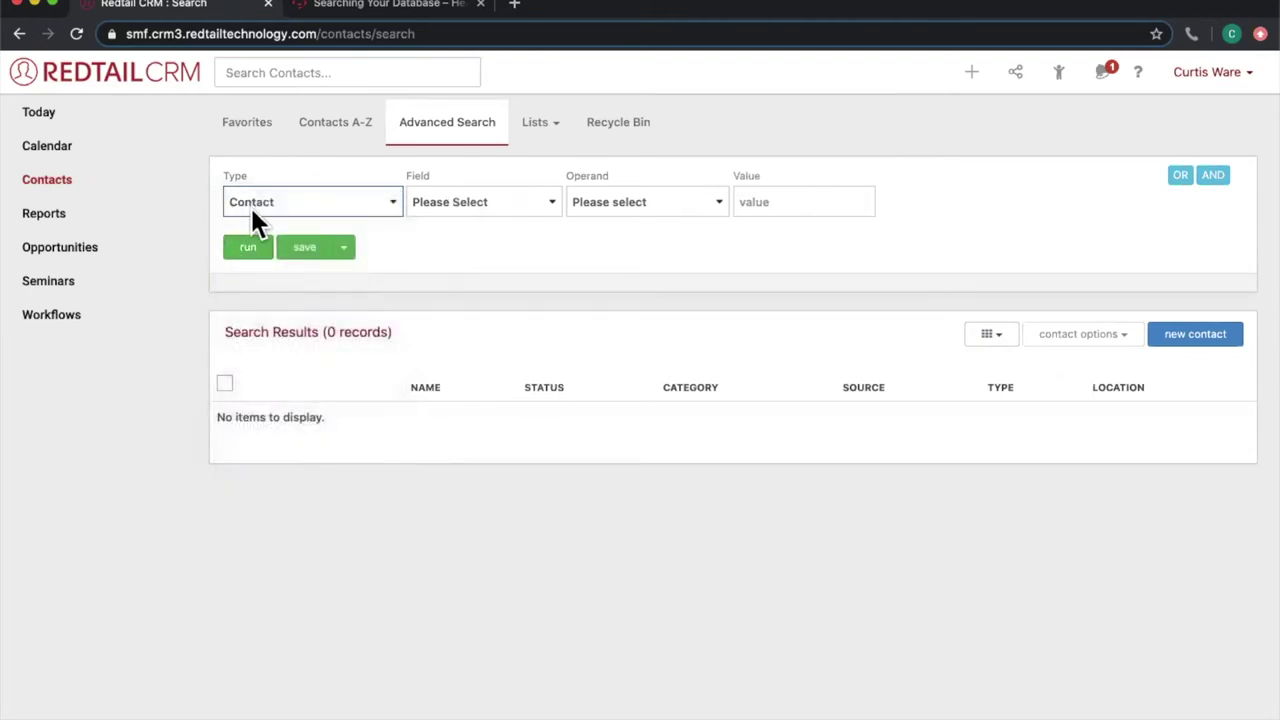
- Complete the first criterion as Status Equal To Active Client and run the search
{"action": "left_click", "coordinate": [467, 201]}
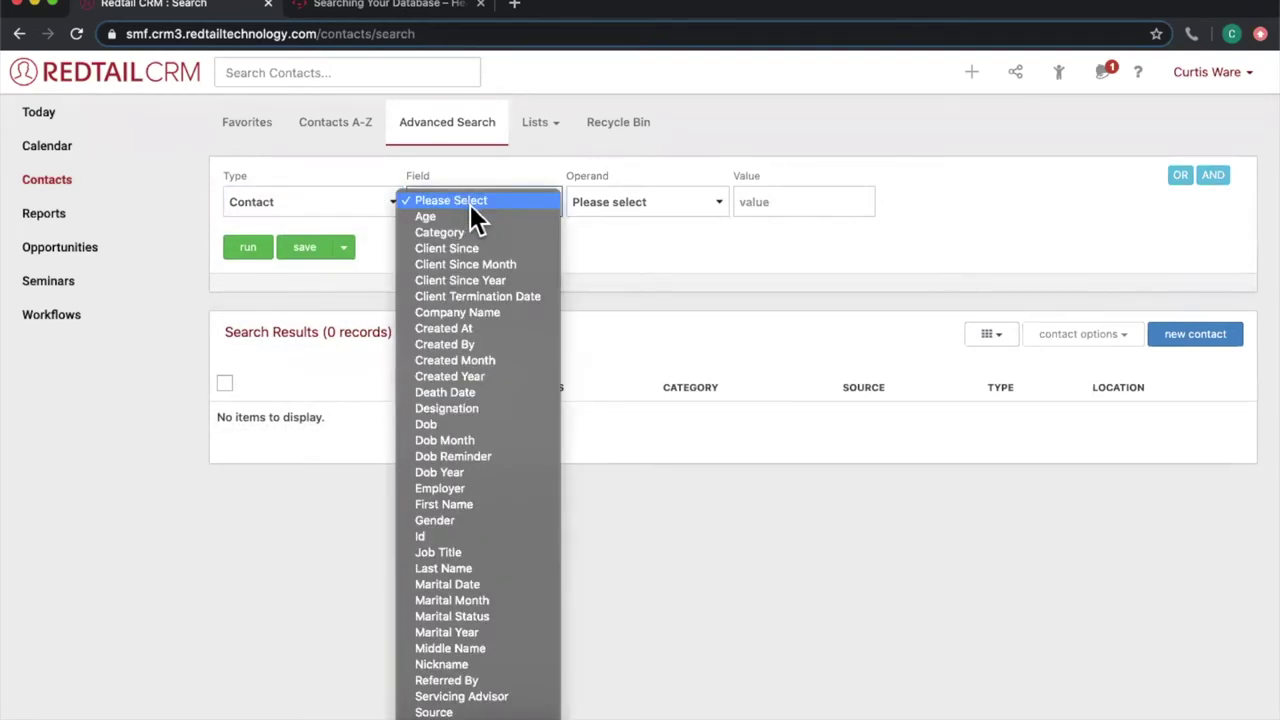
{"action": "scroll", "coordinate": [512, 365], "scroll_direction": "down", "scroll_amount": 2}
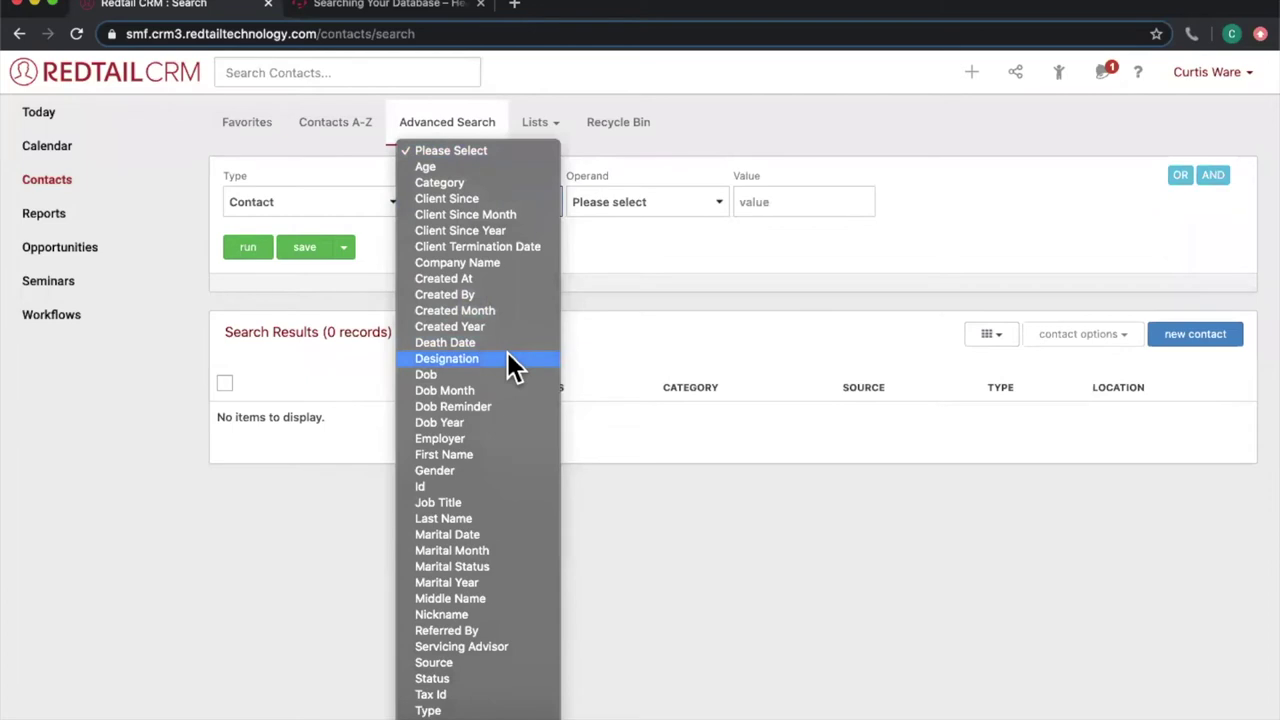
{"action": "left_click", "coordinate": [432, 679]}
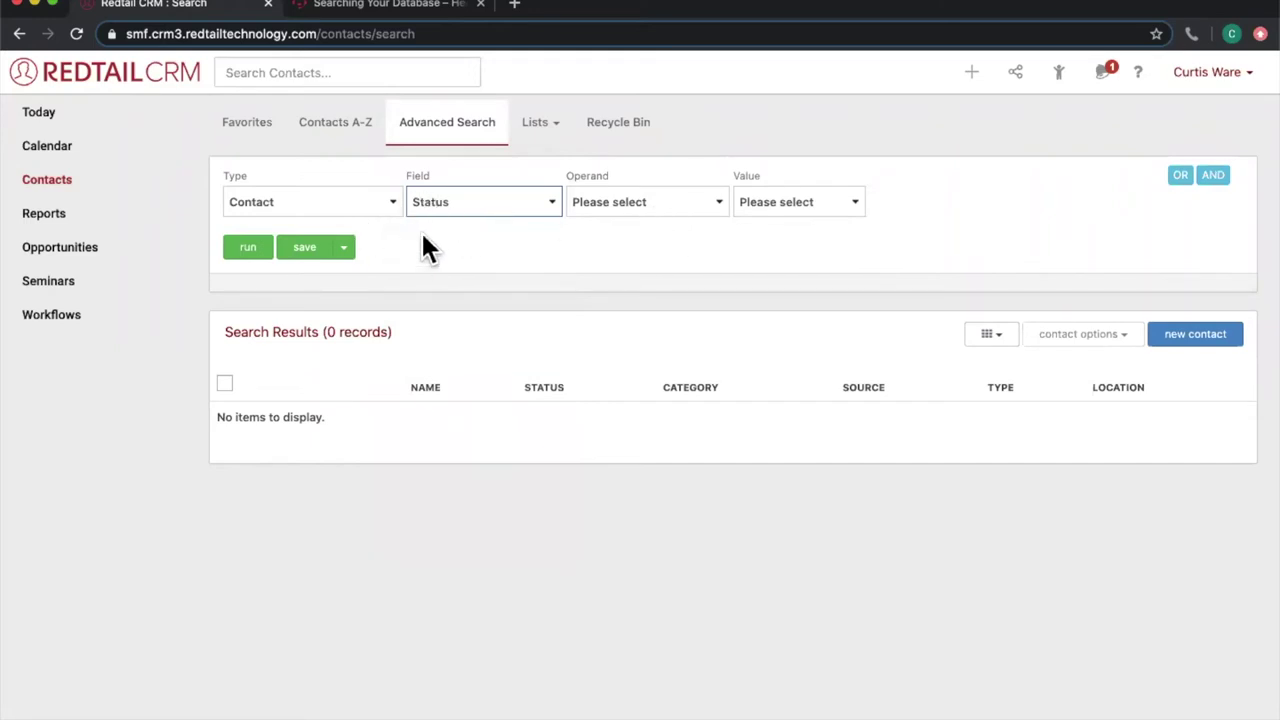
{"action": "left_click", "coordinate": [628, 205]}
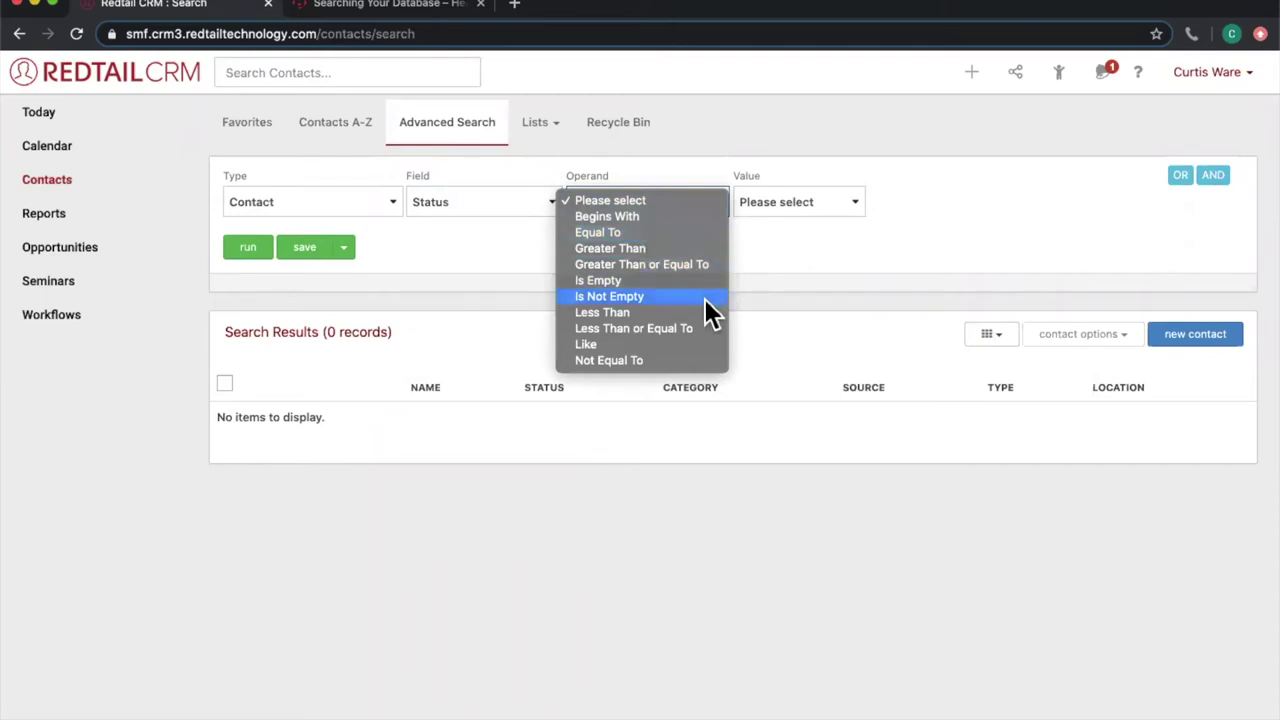
{"action": "left_click", "coordinate": [626, 234]}
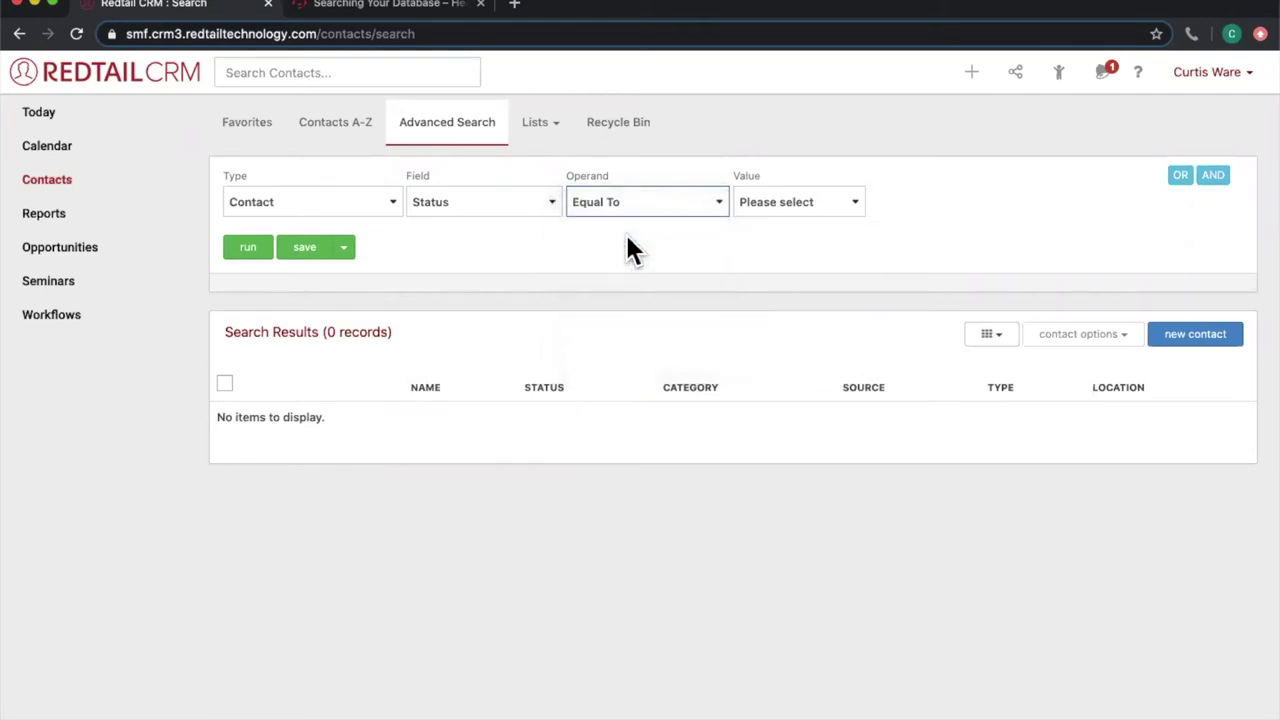
{"action": "left_click", "coordinate": [850, 208]}
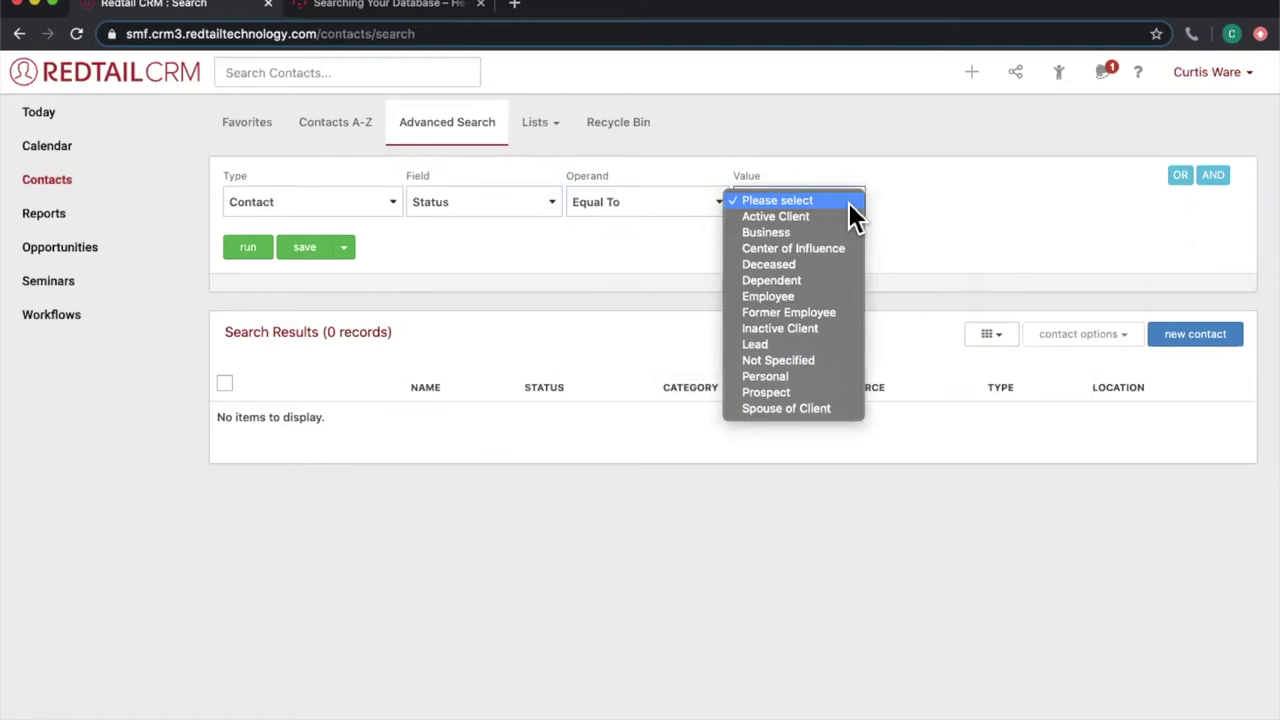
{"action": "left_click", "coordinate": [797, 217]}
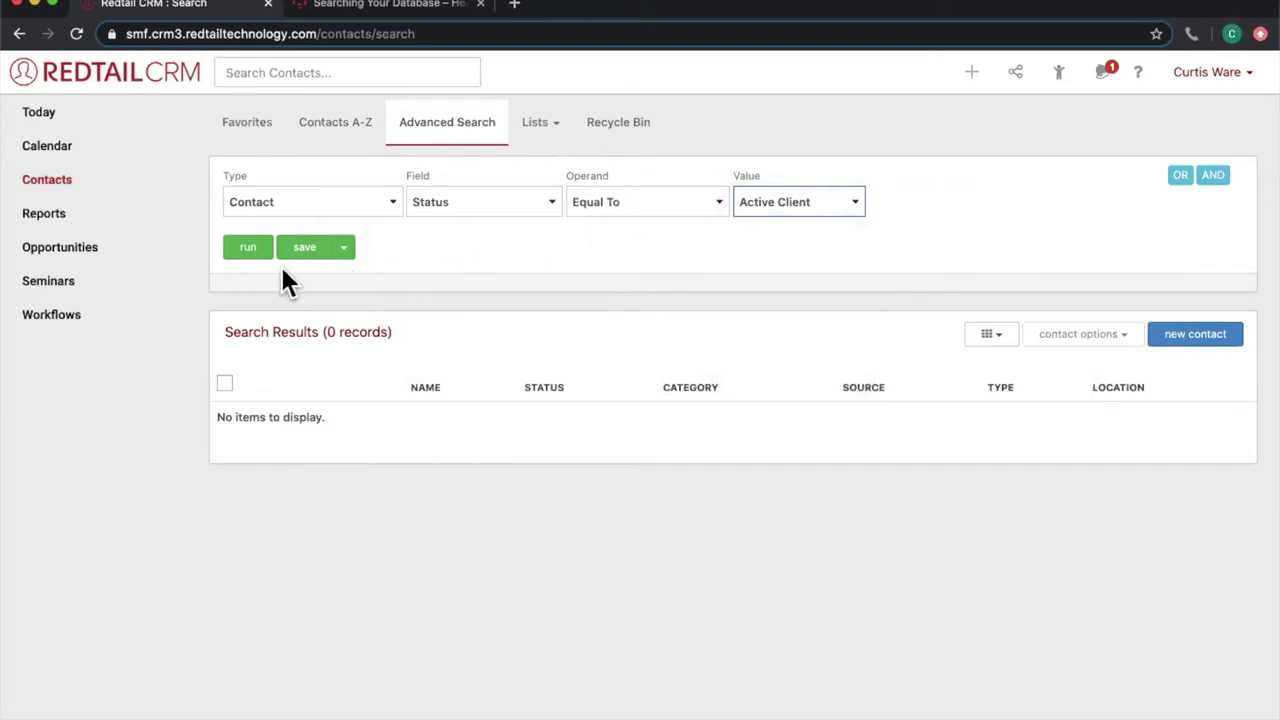
{"action": "left_click", "coordinate": [247, 255]}
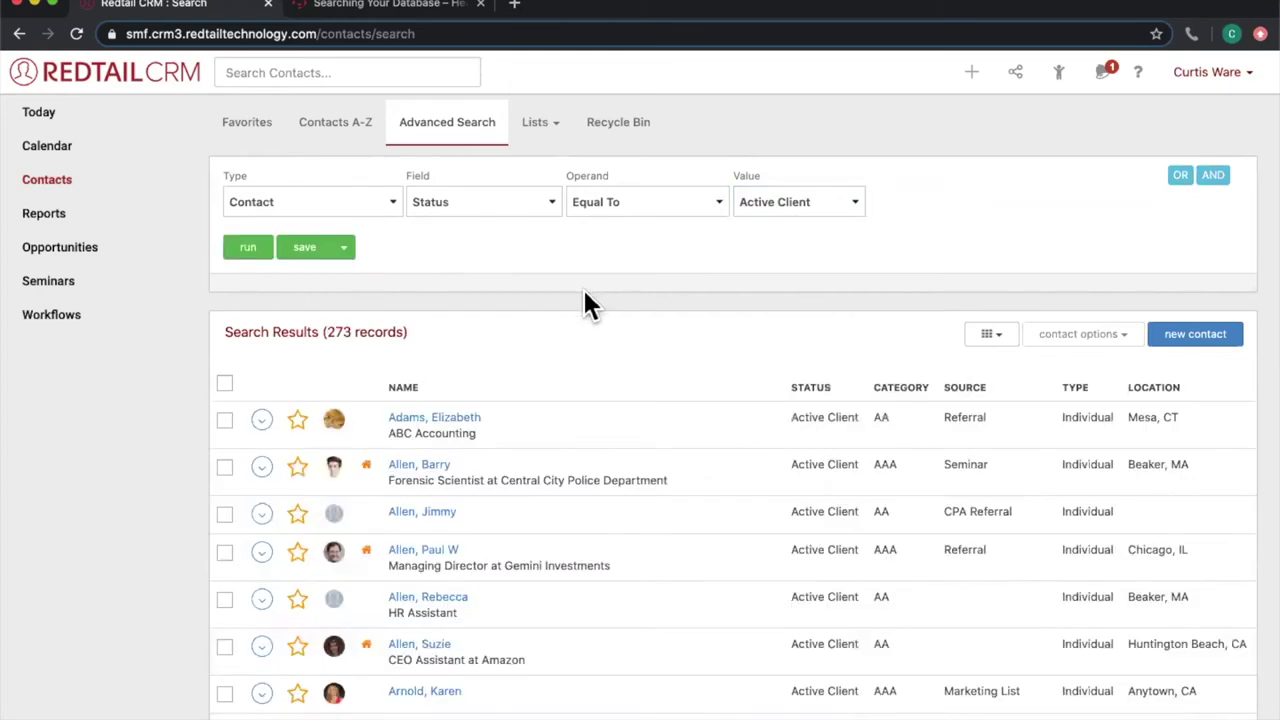
- Examine the record count and the Category column in the Active Client search results
{"action": "left_click_drag", "start_coordinate": [323, 332], "coordinate": [422, 336]}
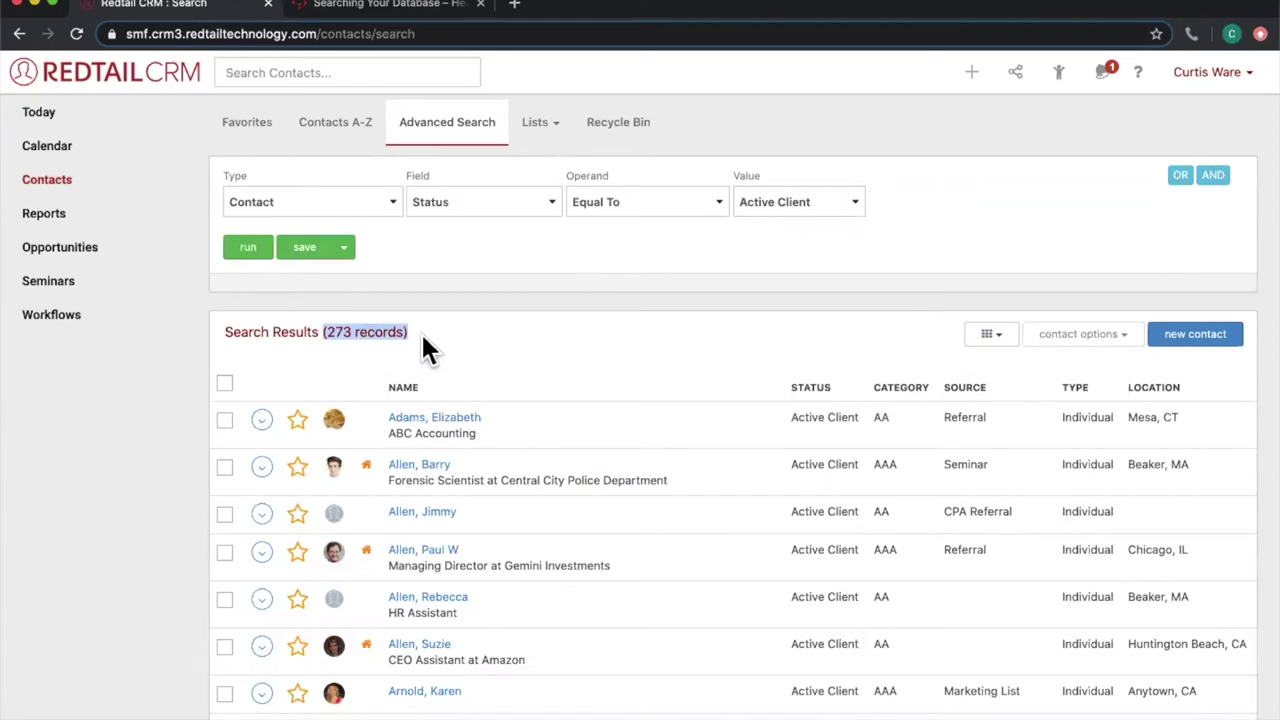
{"action": "scroll", "coordinate": [565, 341], "scroll_direction": "down", "scroll_amount": 1}
{"action": "scroll", "coordinate": [565, 341], "scroll_direction": "up", "scroll_amount": 1}
{"action": "left_click", "coordinate": [518, 265]}
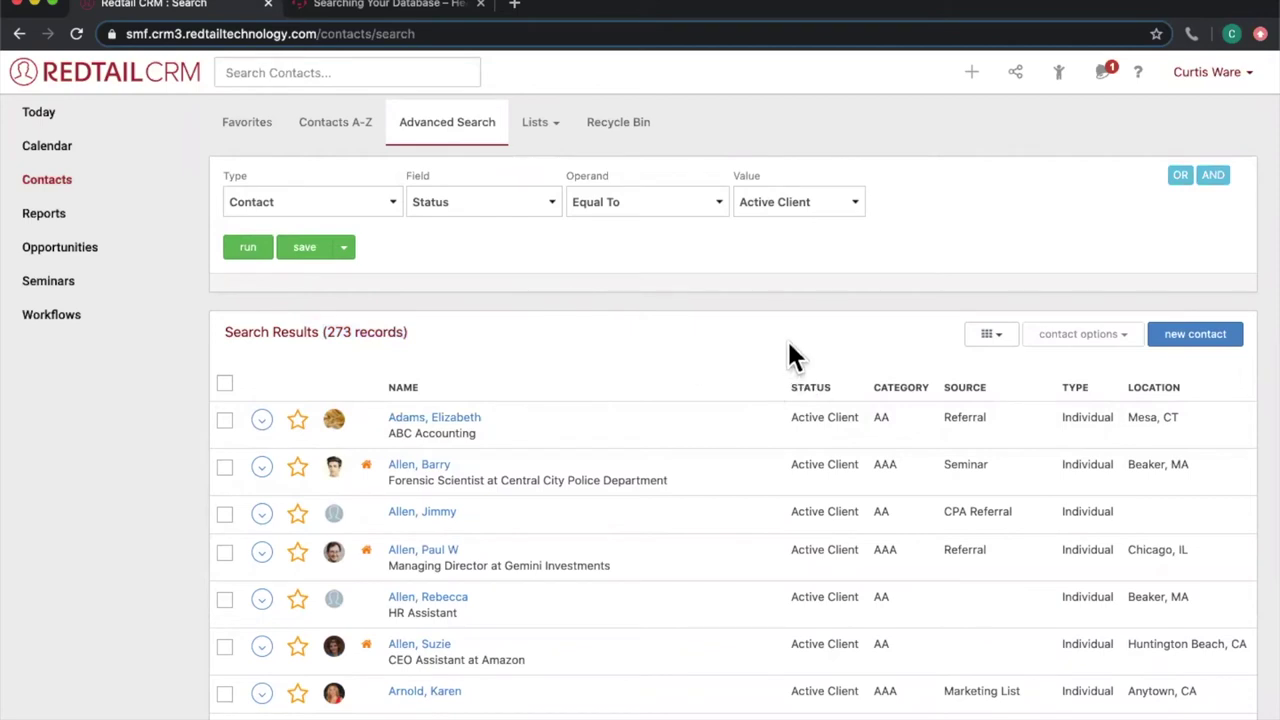
{"action": "double_click", "coordinate": [882, 464]}
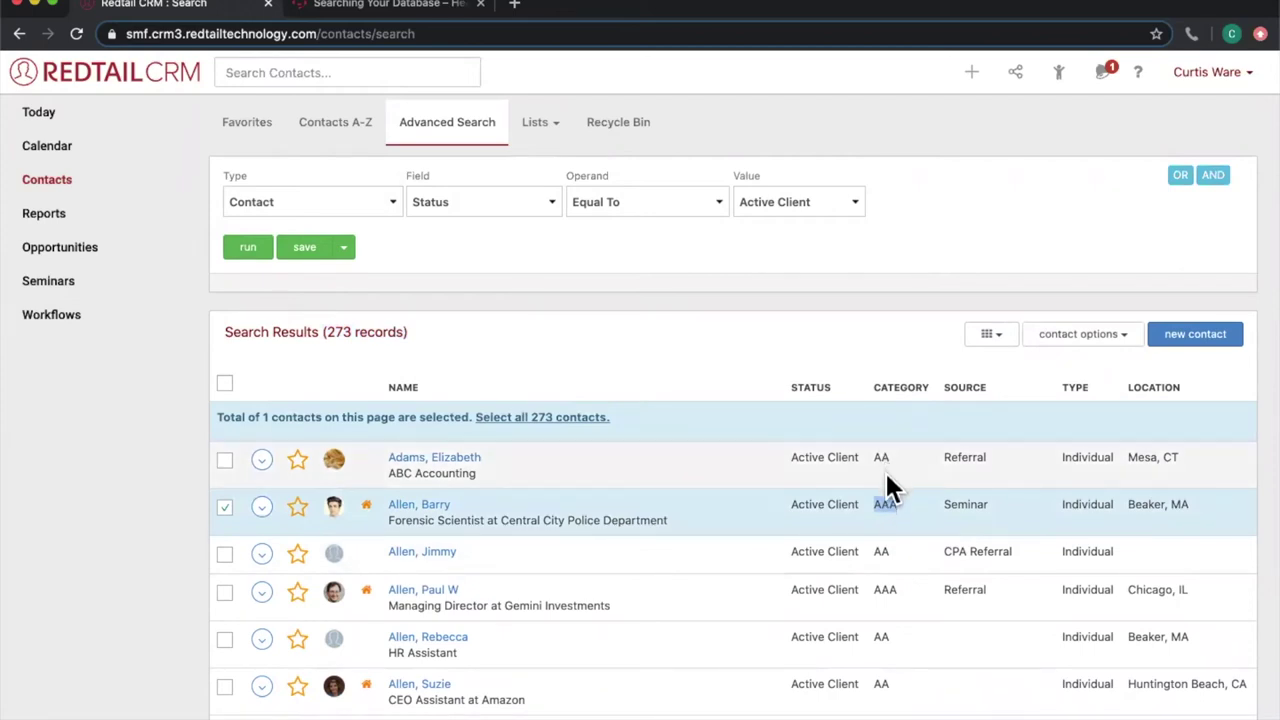
{"action": "left_click", "coordinate": [850, 346]}
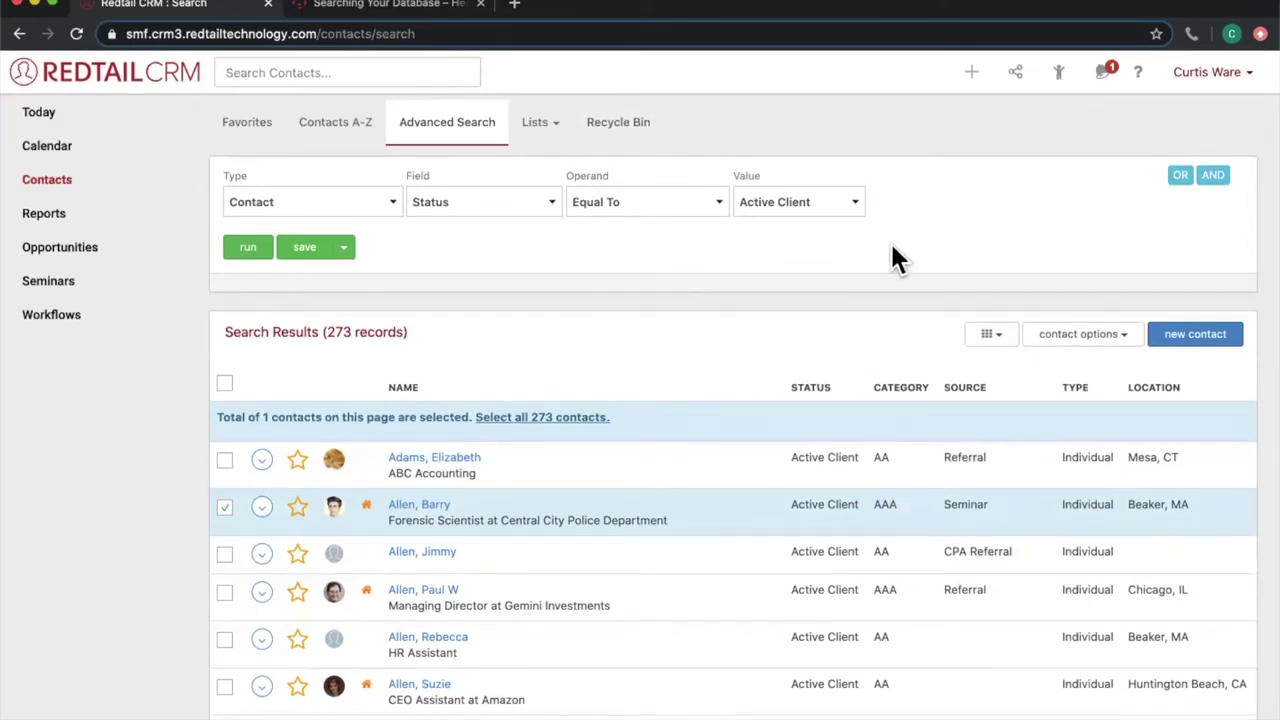
- Add an AND criterion of Type Contact with Category Equal To AAA
{"action": "left_click", "coordinate": [1216, 180]}
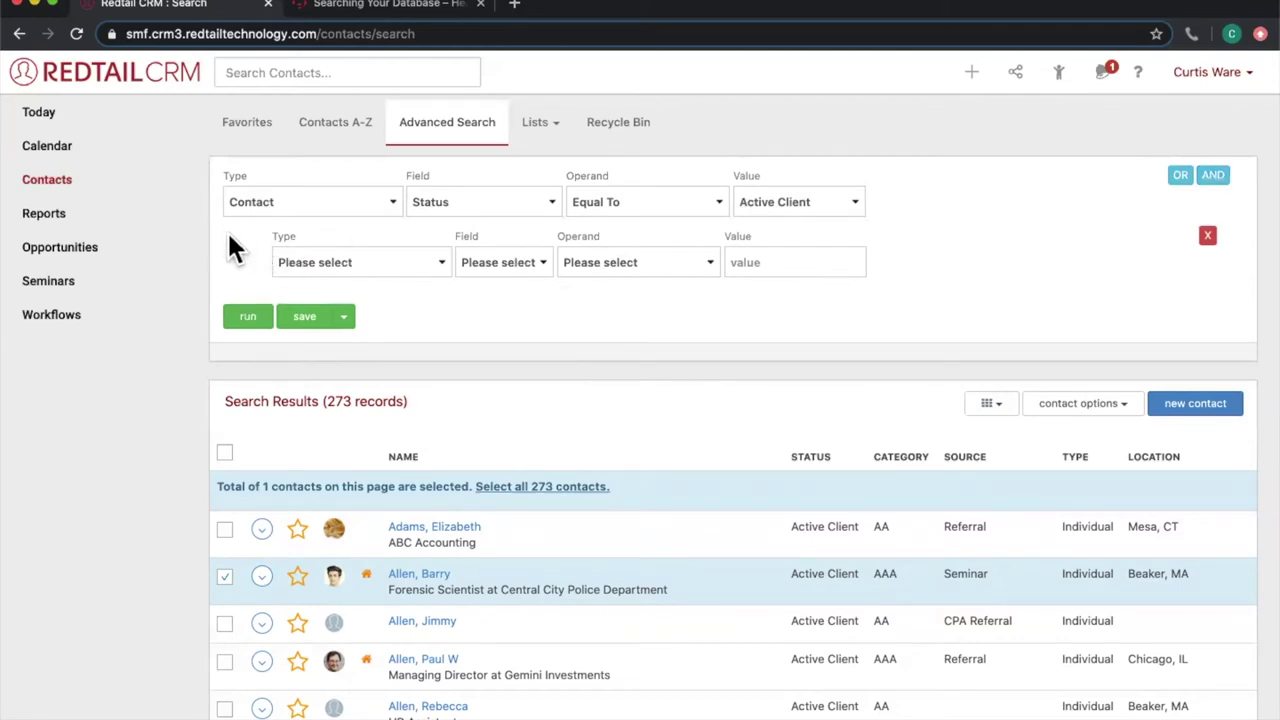
{"action": "left_click", "coordinate": [408, 263]}
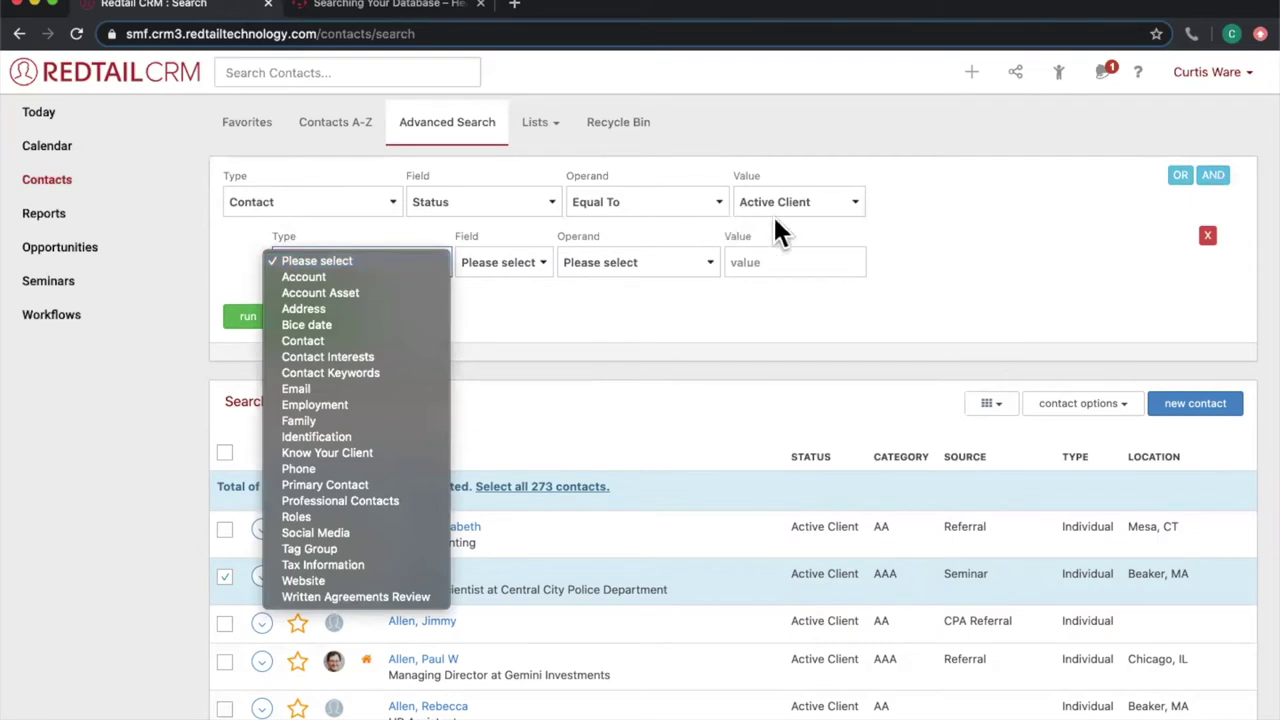
{"action": "left_click", "coordinate": [397, 340]}
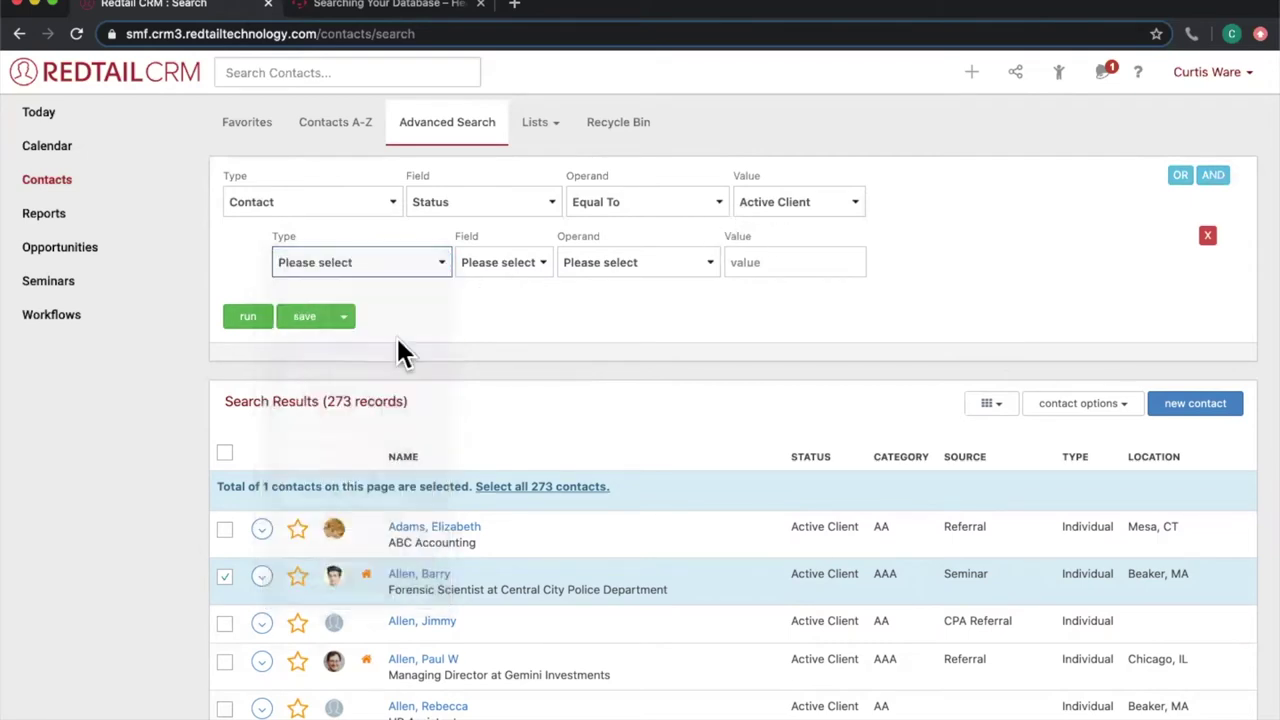
{"action": "left_click", "coordinate": [531, 267]}
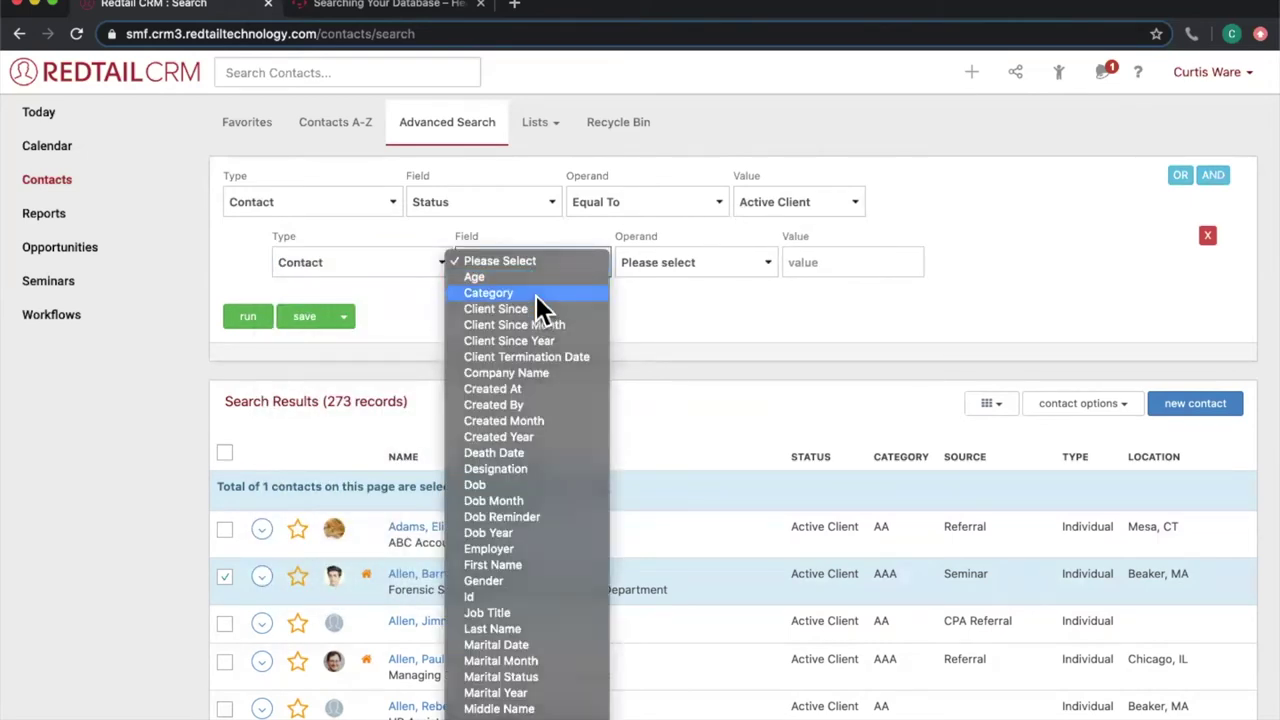
{"action": "left_click", "coordinate": [536, 293]}
{"action": "left_click", "coordinate": [717, 272]}
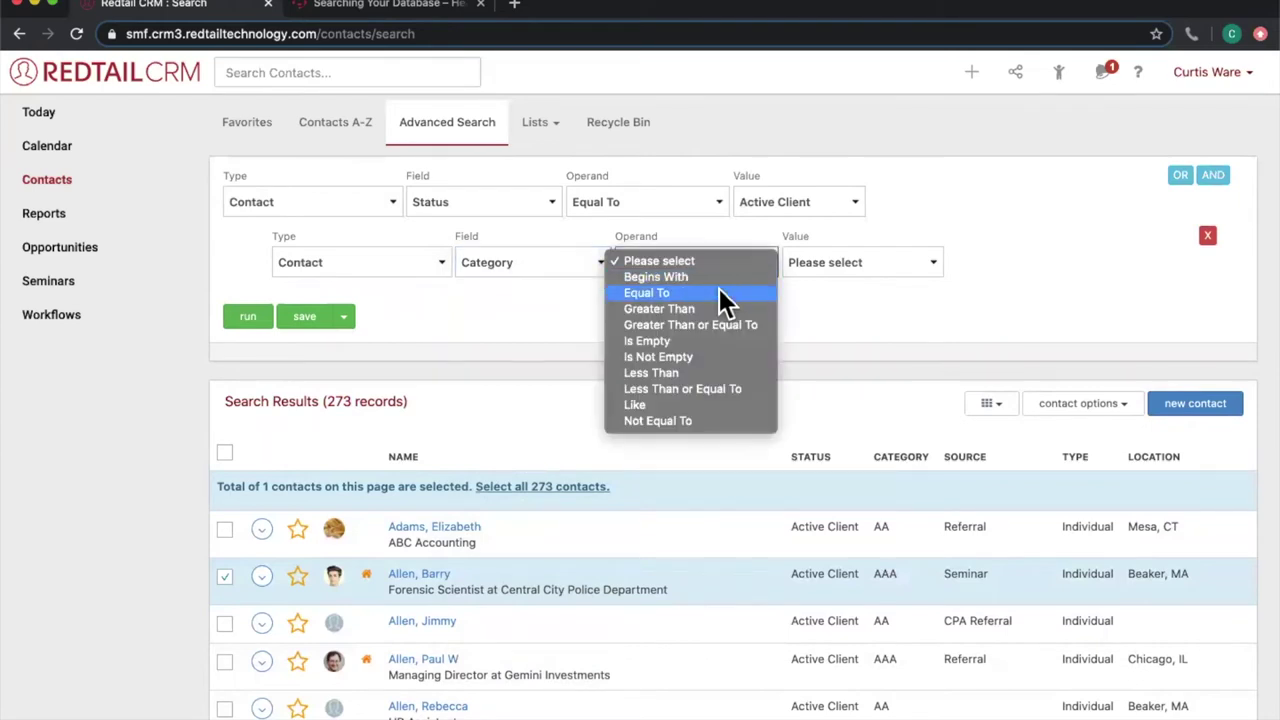
{"action": "left_click", "coordinate": [741, 290]}
{"action": "left_click", "coordinate": [852, 265]}
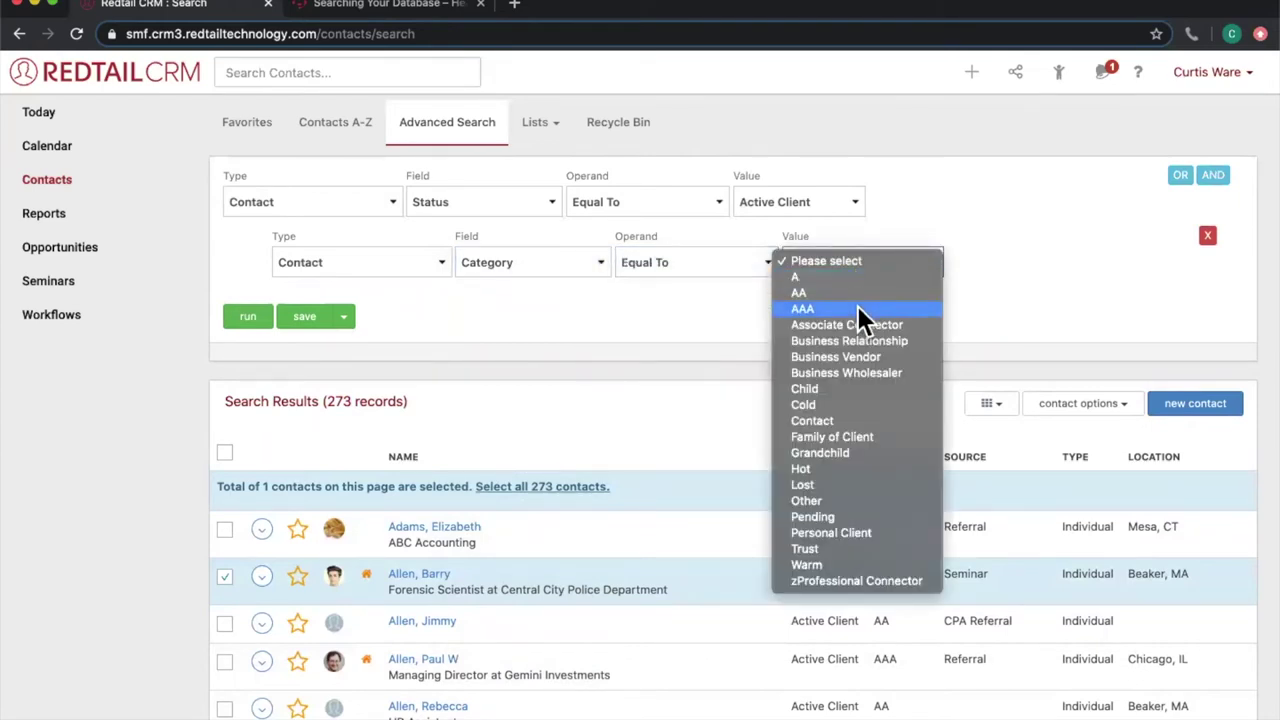
{"action": "left_click", "coordinate": [857, 305]}
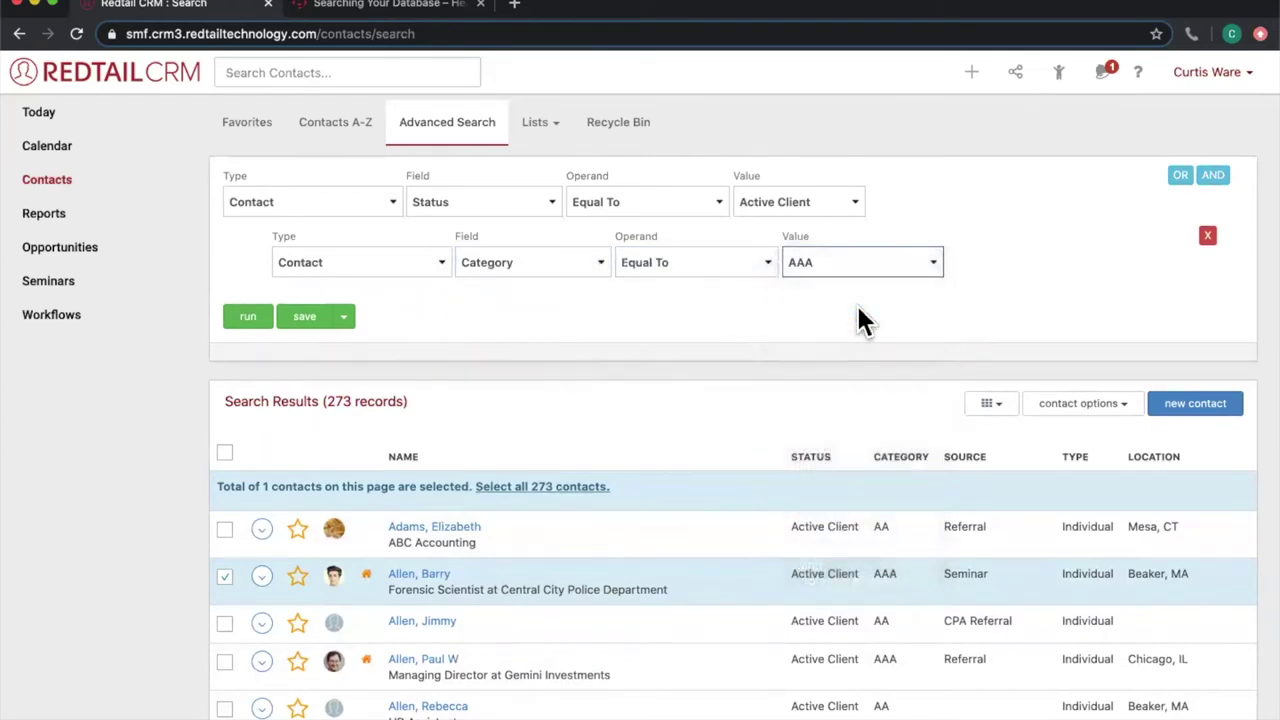
- Run the search with both criteria and review the Category values in the results
{"action": "left_click", "coordinate": [247, 318]}
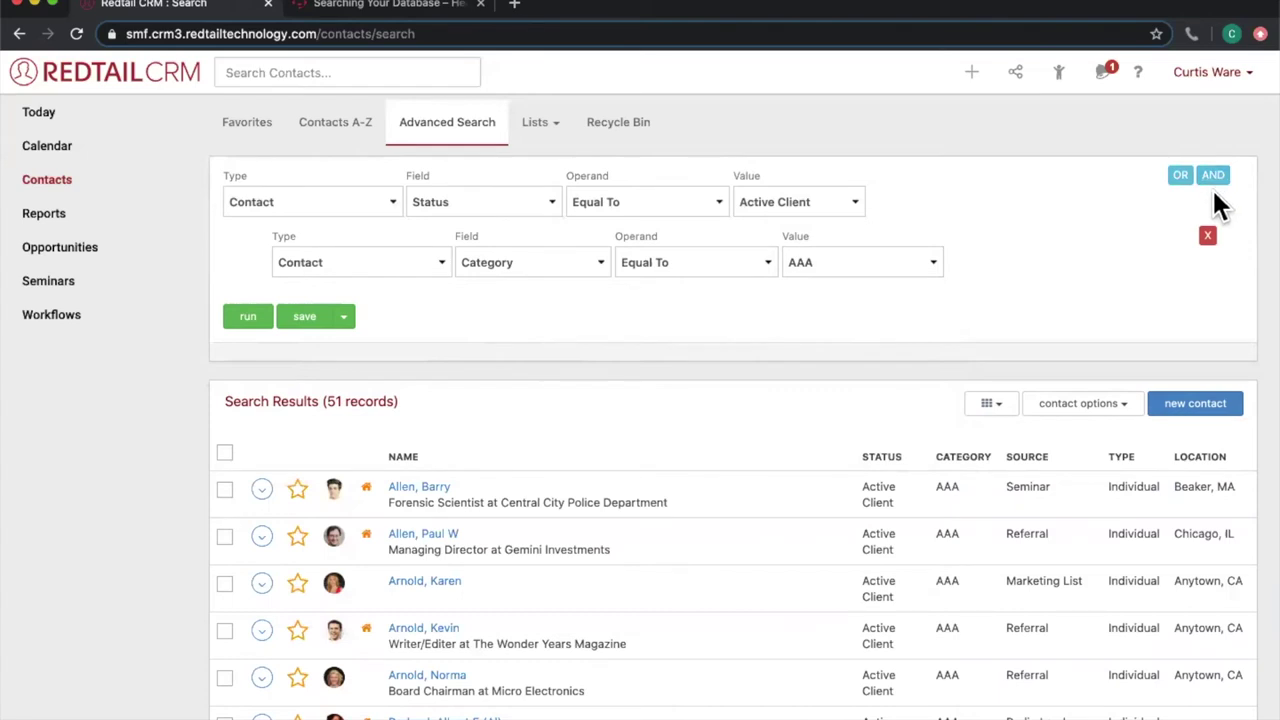
{"action": "scroll", "coordinate": [640, 390], "scroll_direction": "down", "scroll_amount": 1}
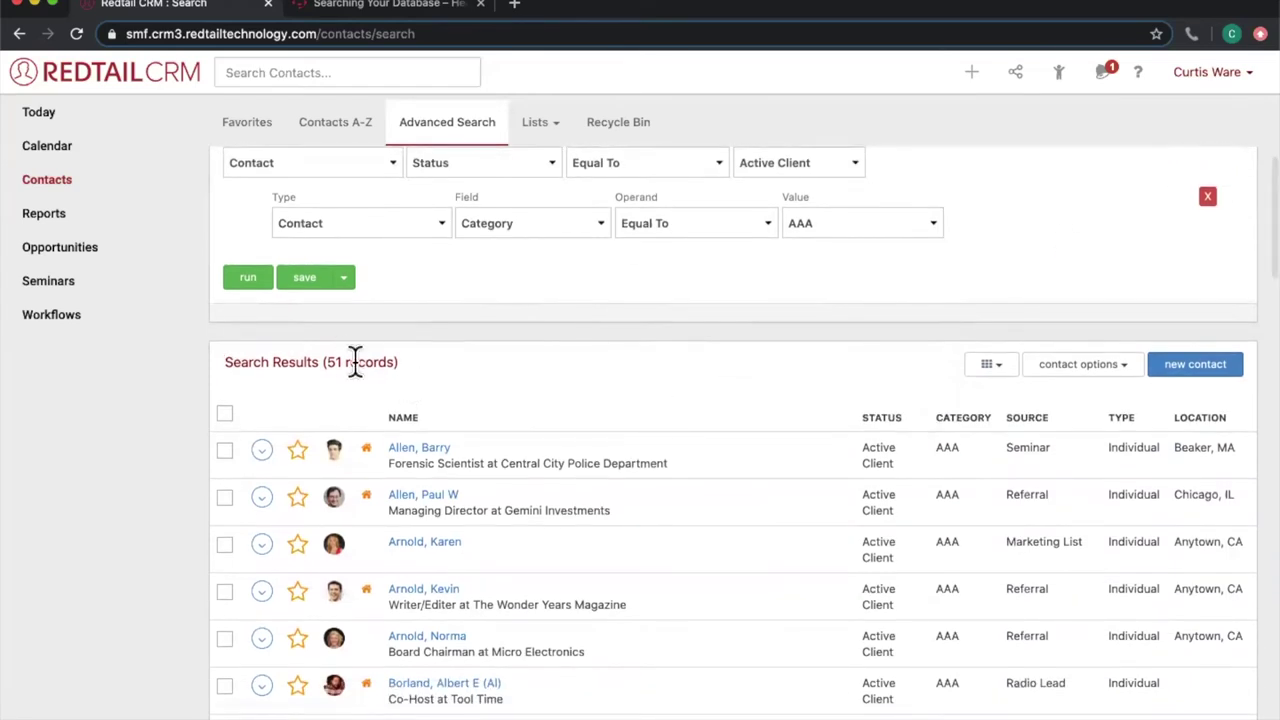
{"action": "scroll", "coordinate": [623, 378], "scroll_direction": "down", "scroll_amount": 1}
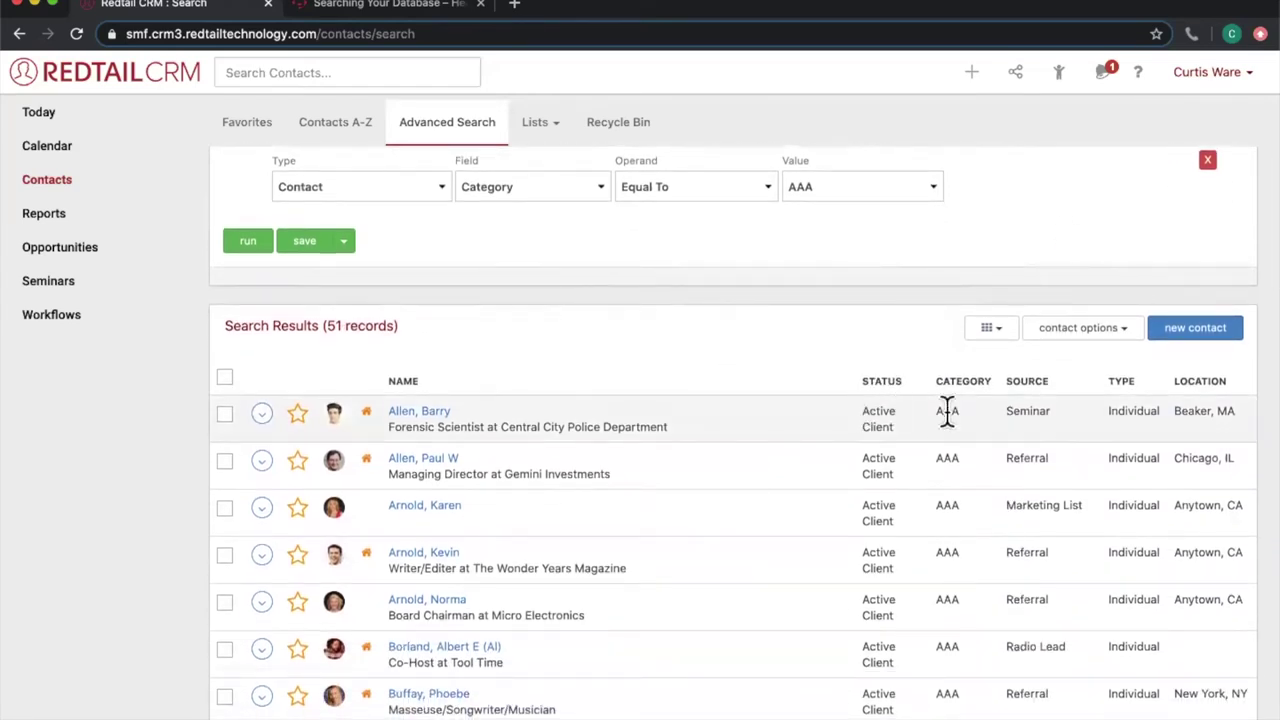
{"action": "scroll", "coordinate": [858, 352], "scroll_direction": "up", "scroll_amount": 2}
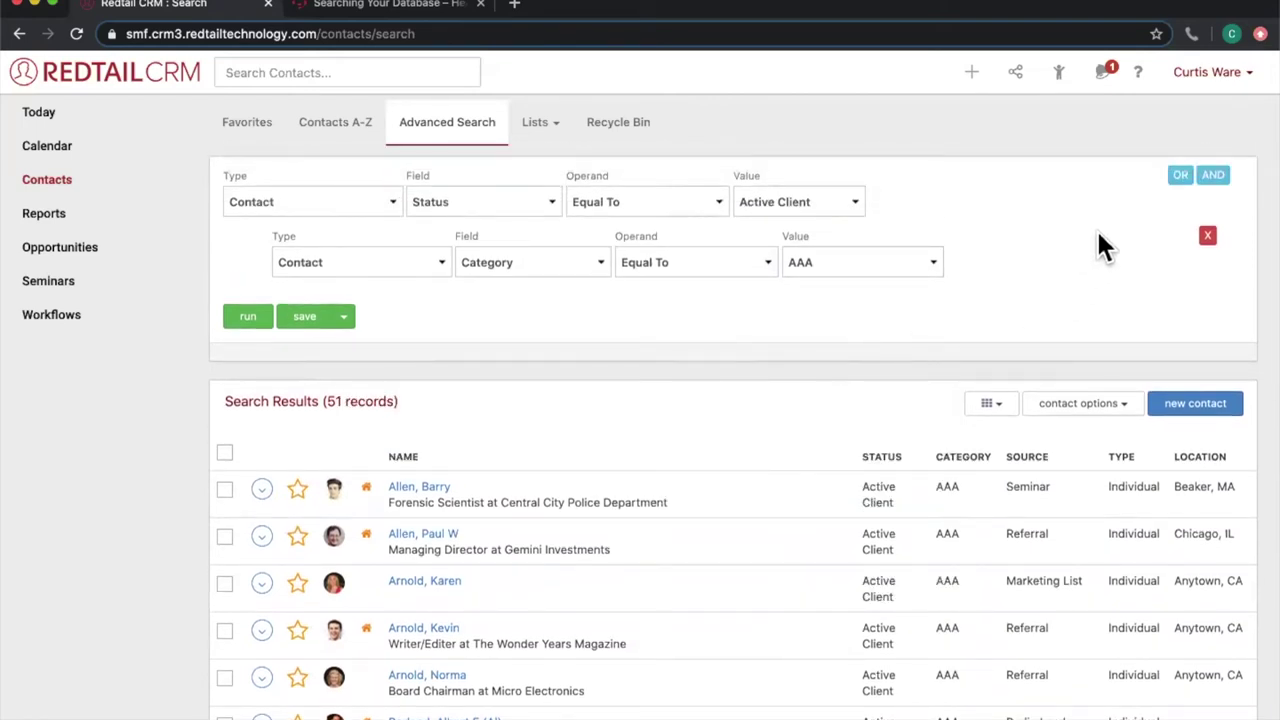
- Add a third AND criterion of Type Contact with Source Equal To Radio Lead and run the search
{"action": "left_click", "coordinate": [1214, 178]}
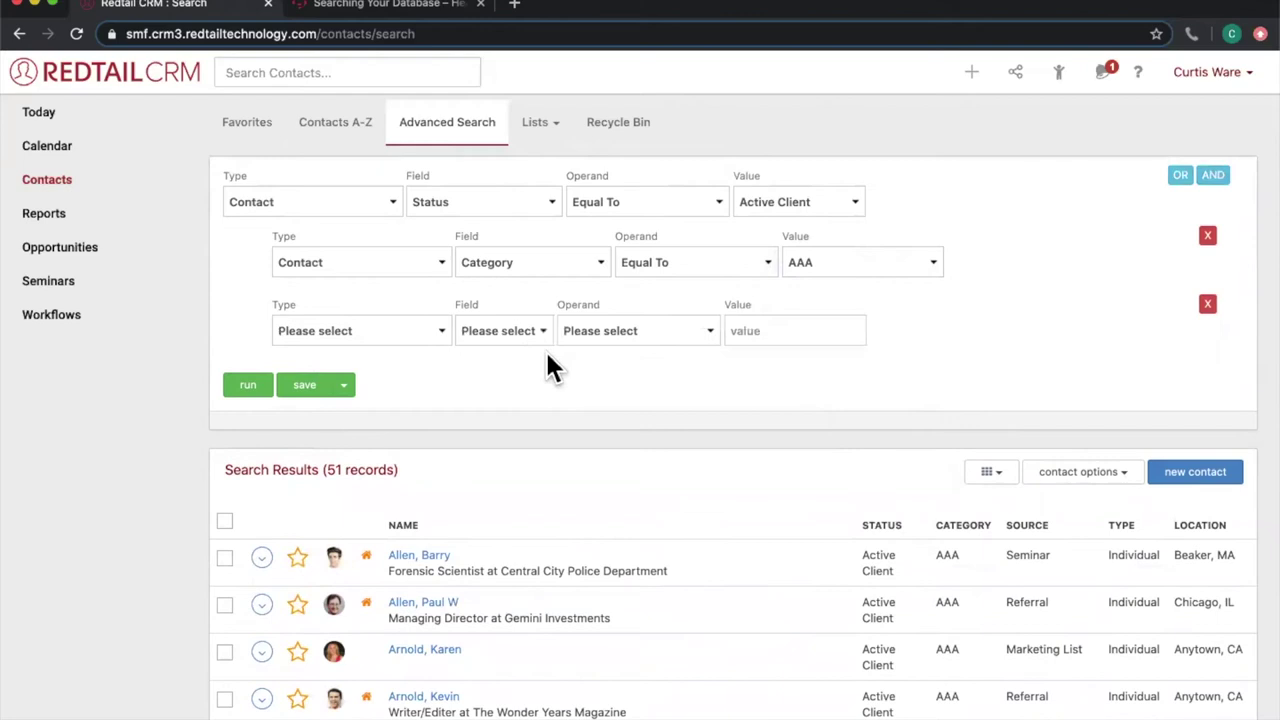
{"action": "left_click", "coordinate": [433, 330]}
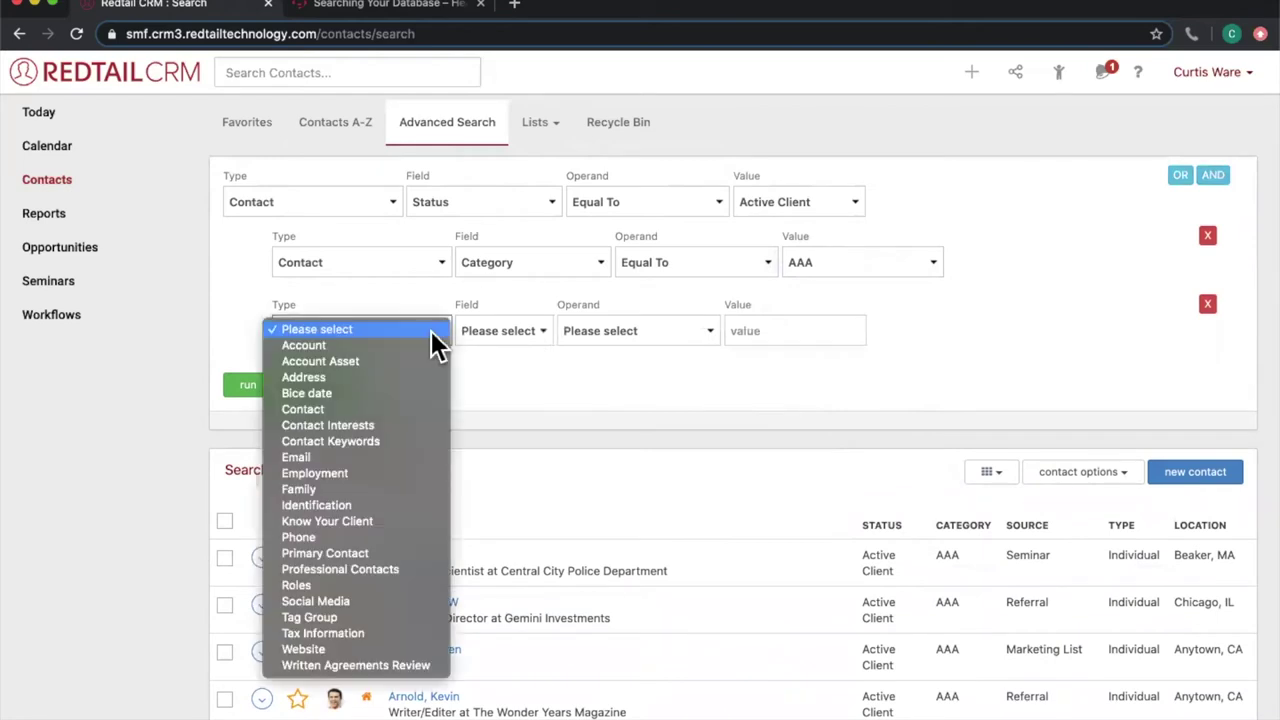
{"action": "left_click", "coordinate": [407, 408]}
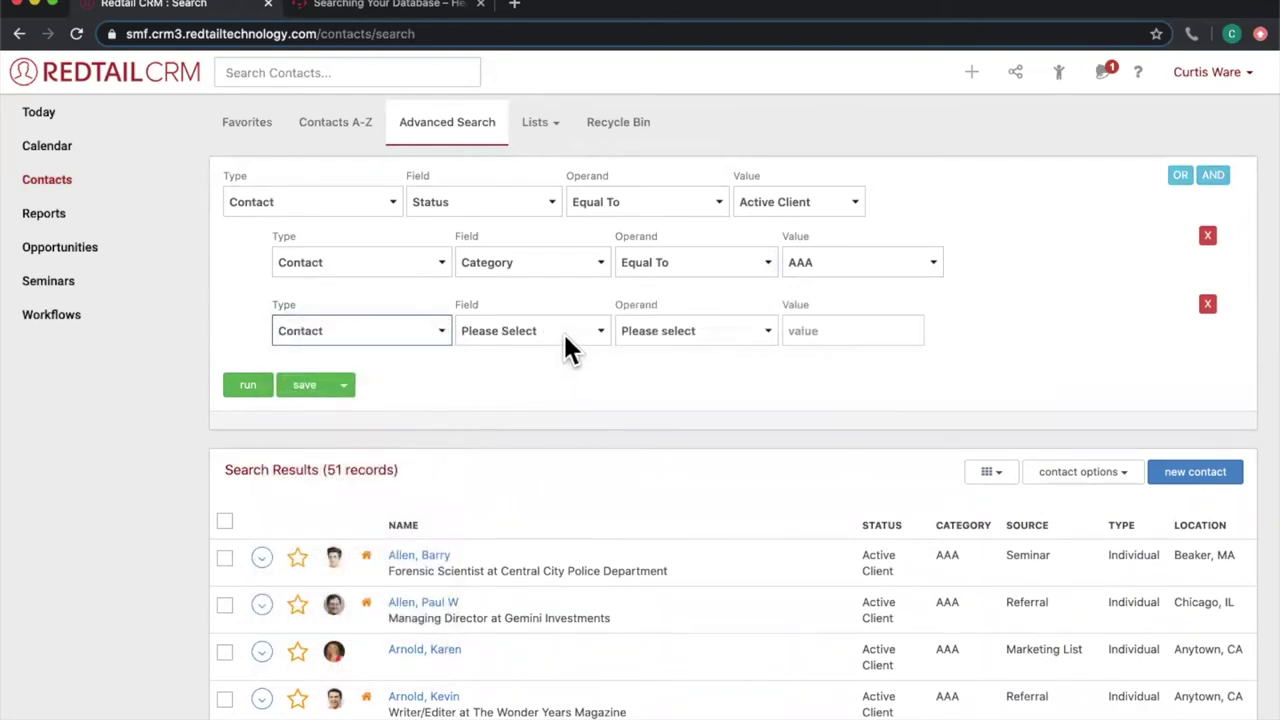
{"action": "left_click", "coordinate": [565, 336]}
{"action": "scroll", "coordinate": [549, 439], "scroll_direction": "down", "scroll_amount": 3}
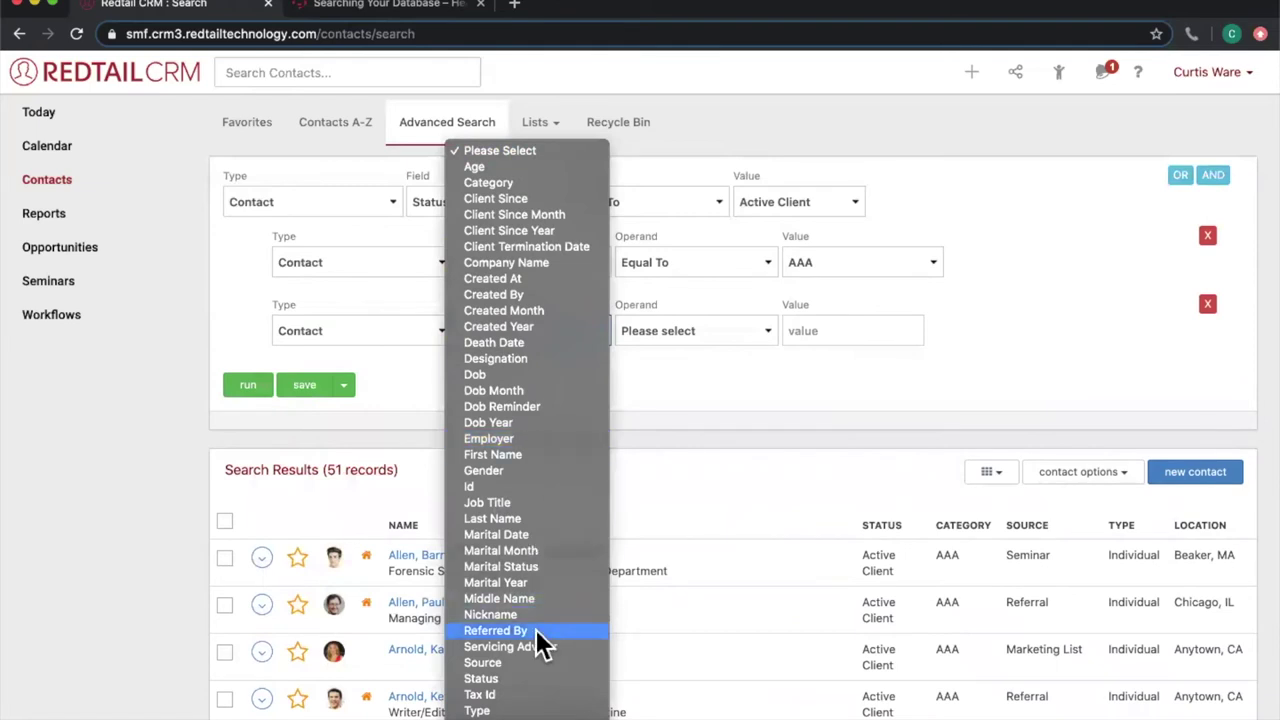
{"action": "left_click", "coordinate": [538, 664]}
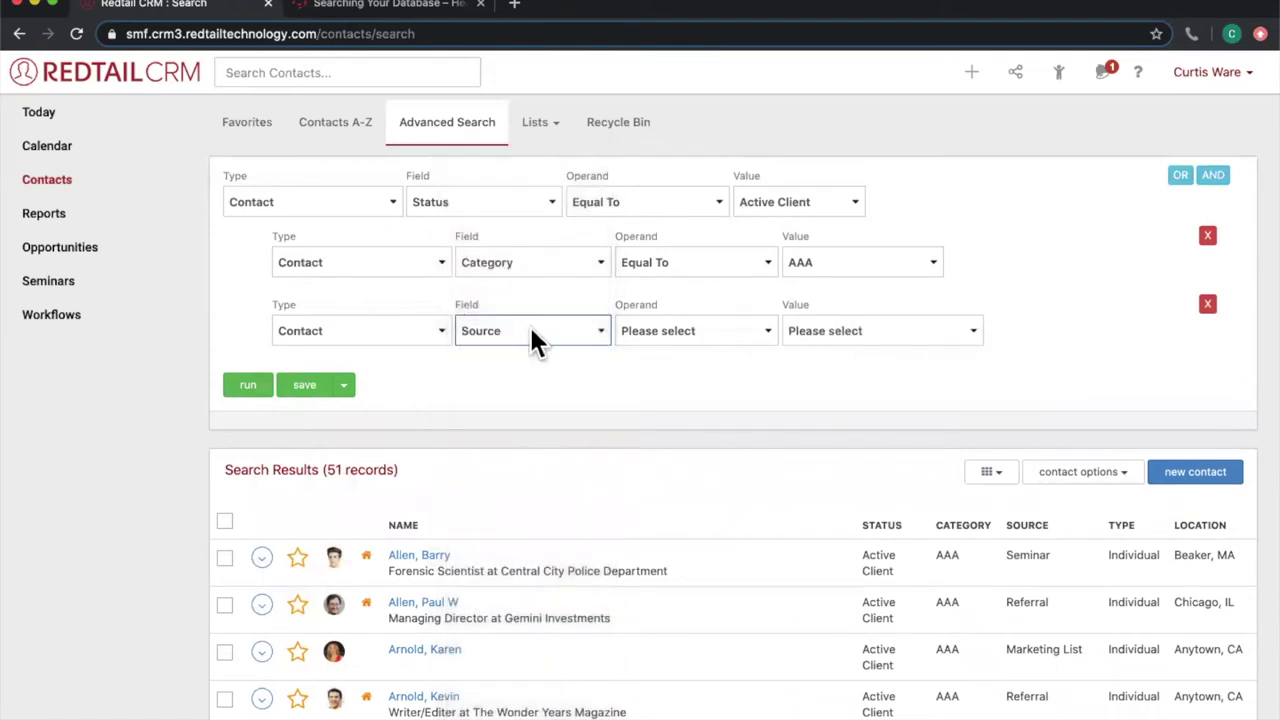
{"action": "left_click", "coordinate": [685, 335]}
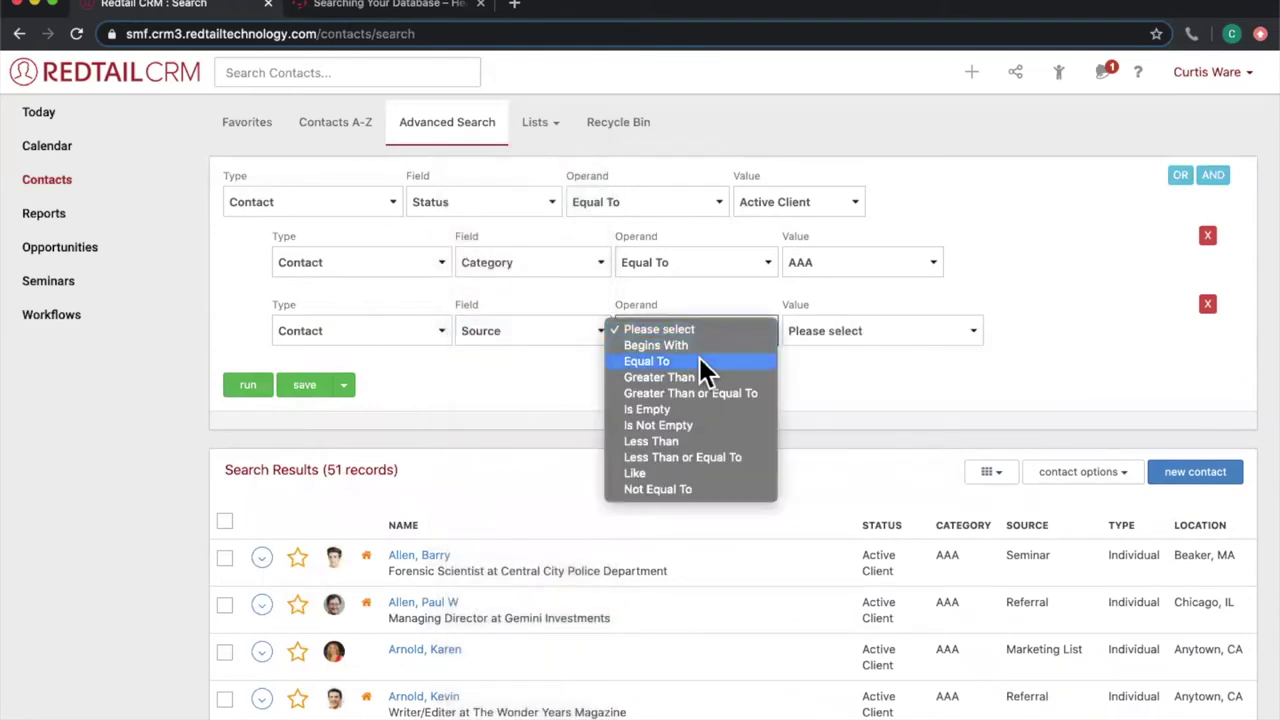
{"action": "left_click", "coordinate": [750, 363]}
{"action": "left_click", "coordinate": [898, 330]}
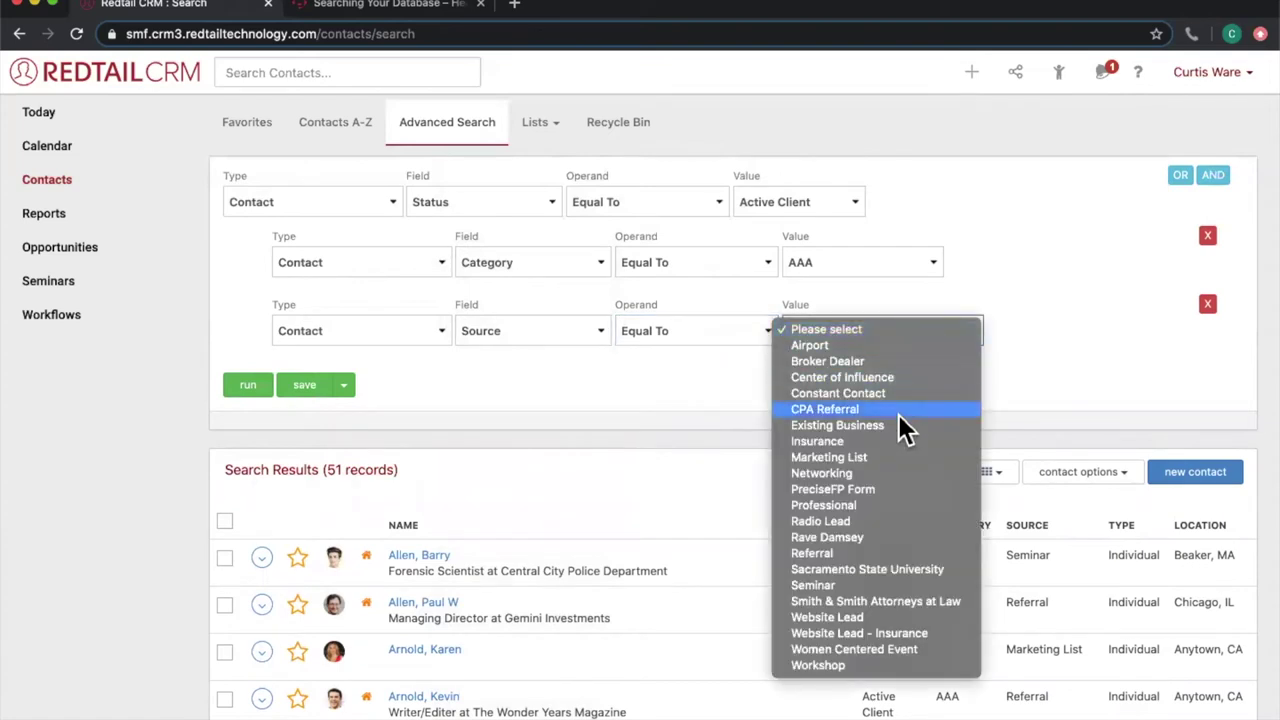
{"action": "left_click", "coordinate": [880, 525]}
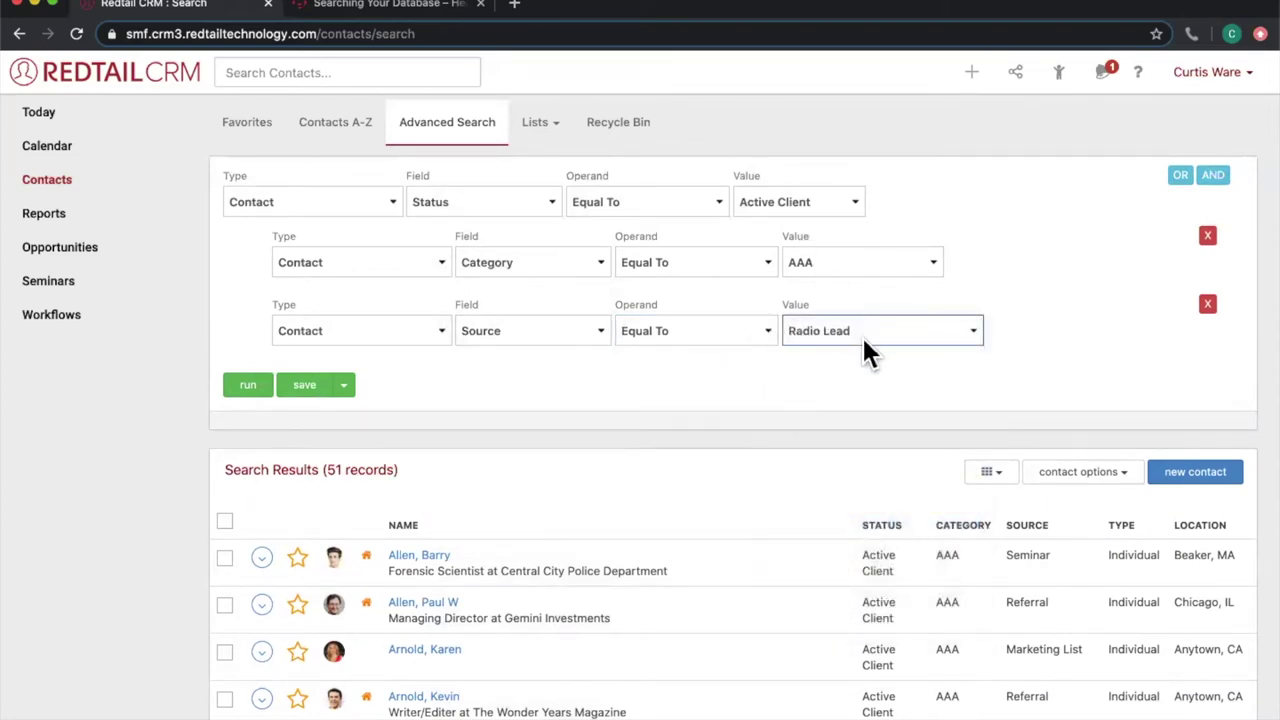
{"action": "left_click", "coordinate": [247, 386]}
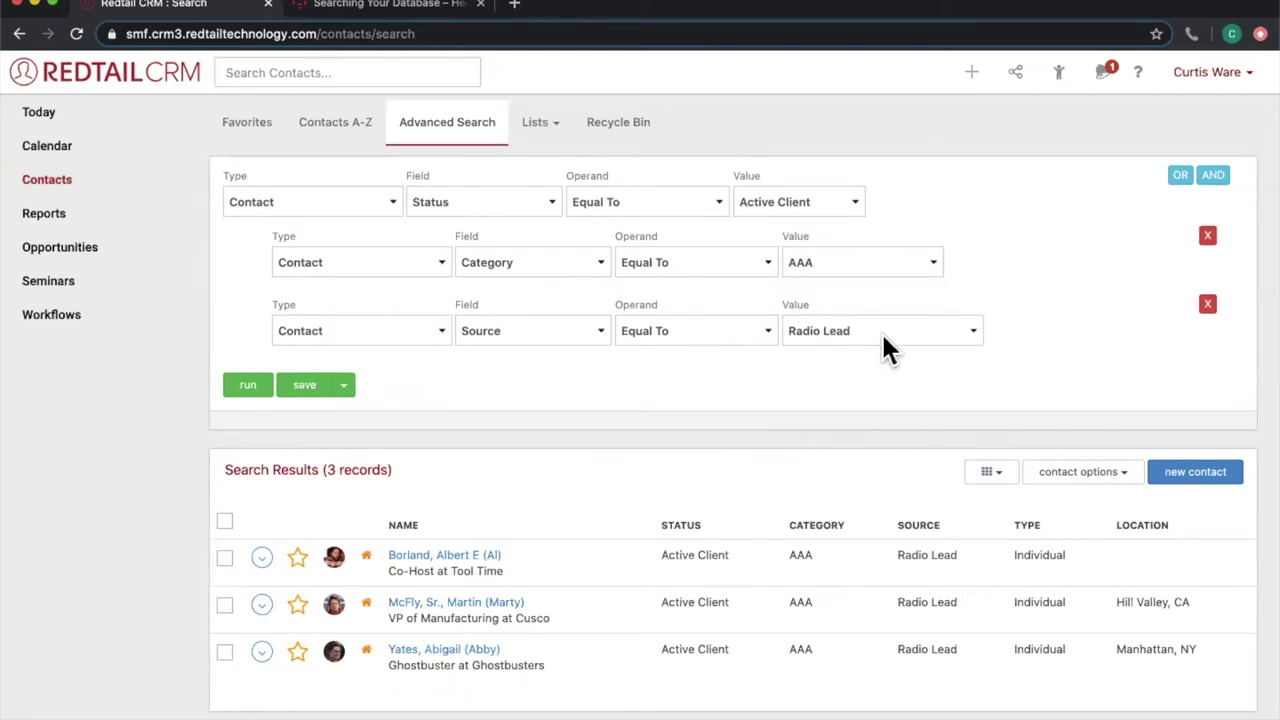
- Remove the Category criterion, rerun the search and review the resulting contacts
{"action": "left_click", "coordinate": [1208, 237]}
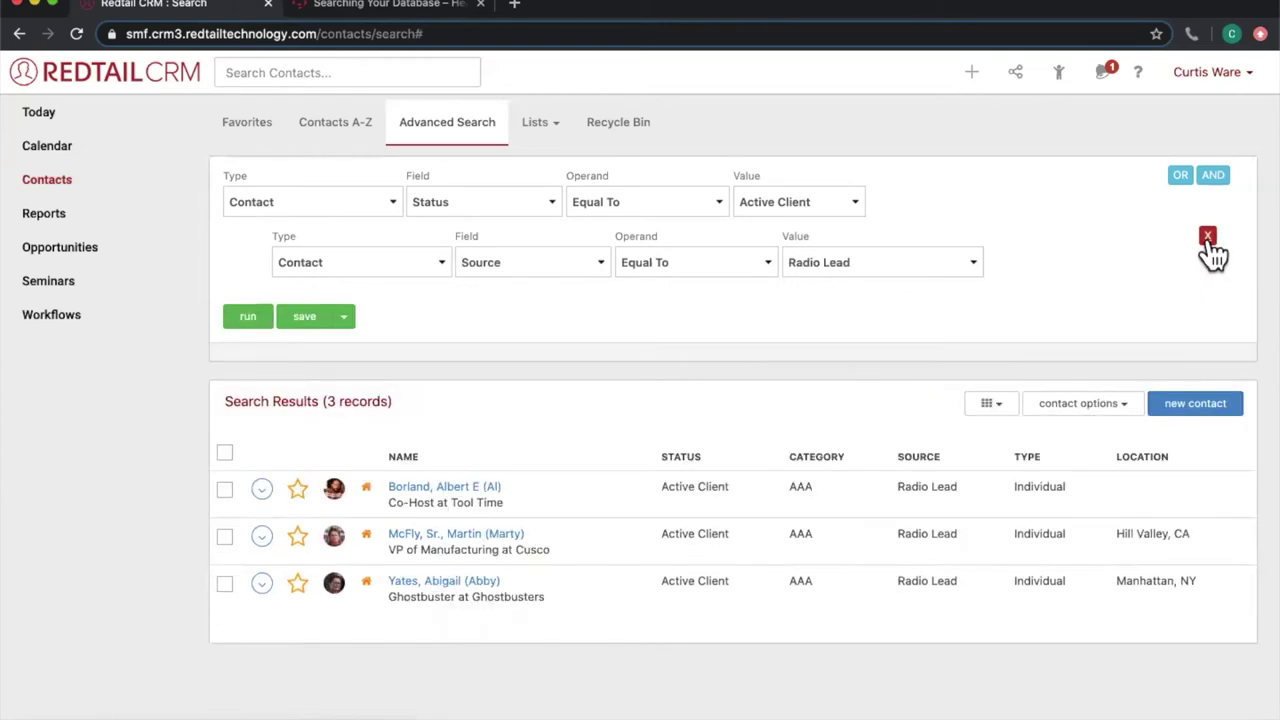
{"action": "left_click", "coordinate": [250, 318]}
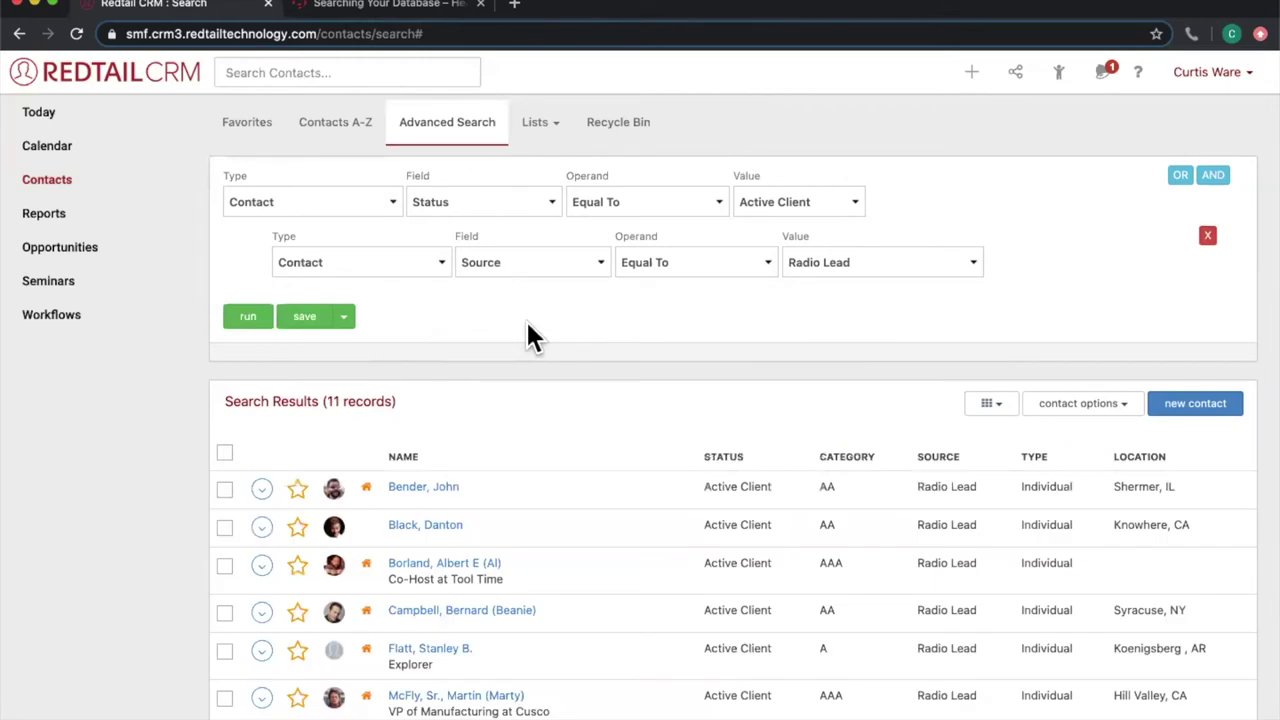
{"action": "scroll", "coordinate": [530, 335], "scroll_direction": "down", "scroll_amount": 3}
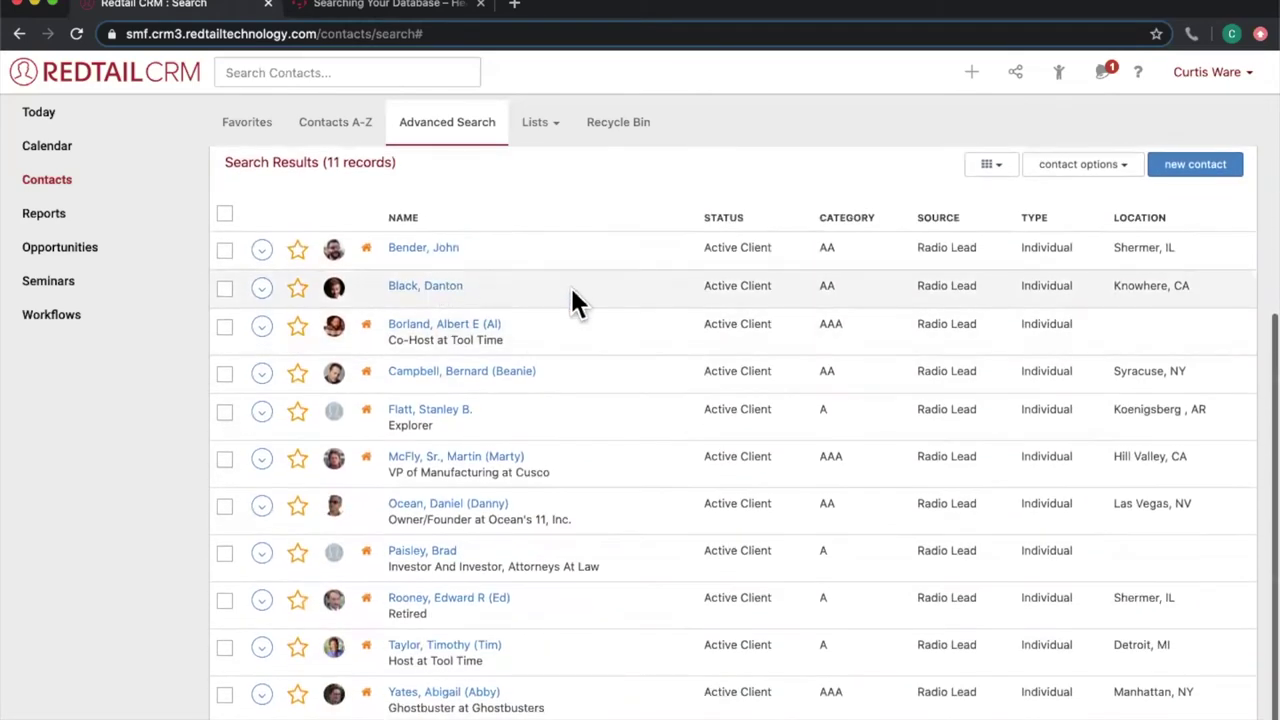
- Open the first recently viewed contact's record and examine the Status value in its Contact Details
{"action": "scroll", "coordinate": [591, 478], "scroll_direction": "up", "scroll_amount": 3}
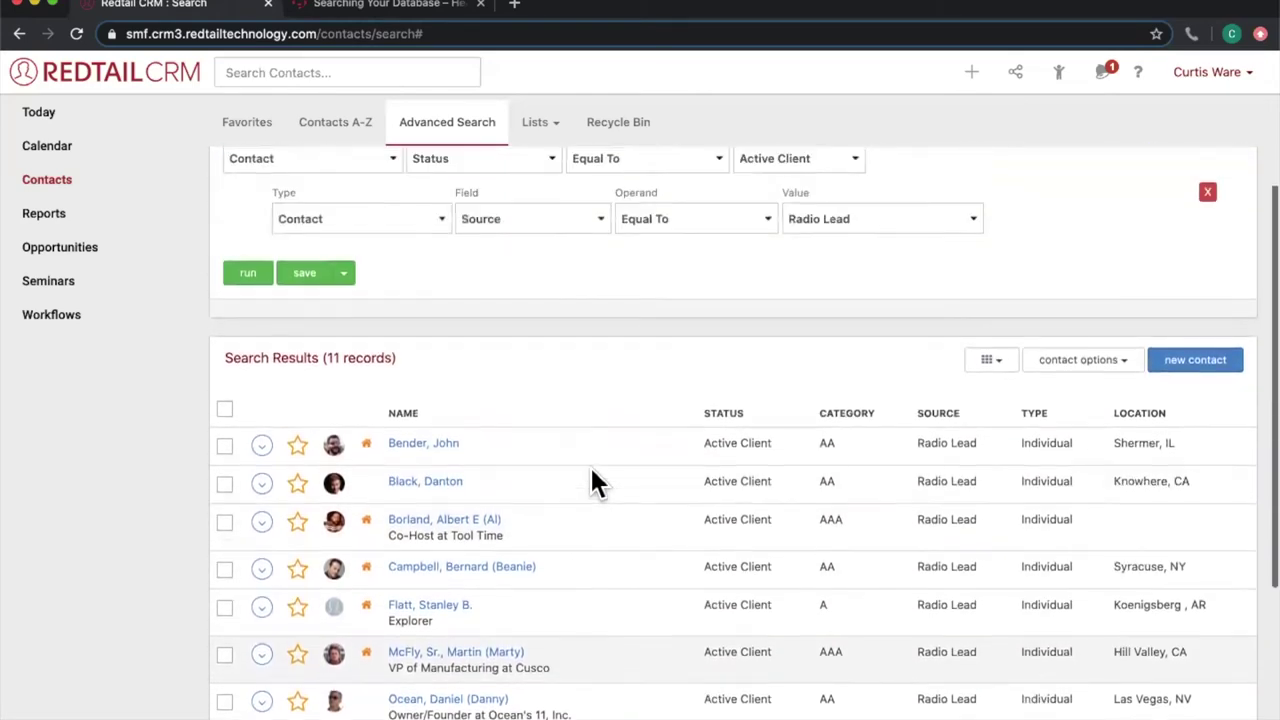
{"action": "scroll", "coordinate": [595, 483], "scroll_direction": "up", "scroll_amount": 1}
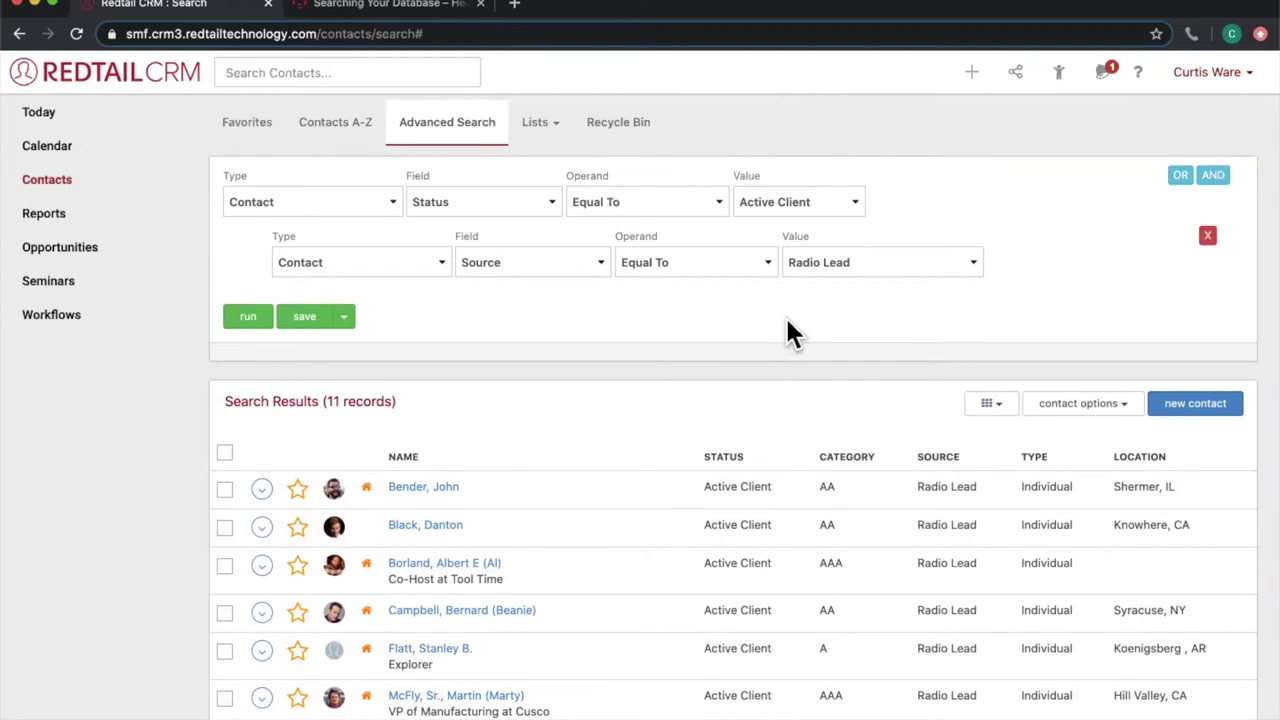
{"action": "left_click", "coordinate": [1059, 76]}
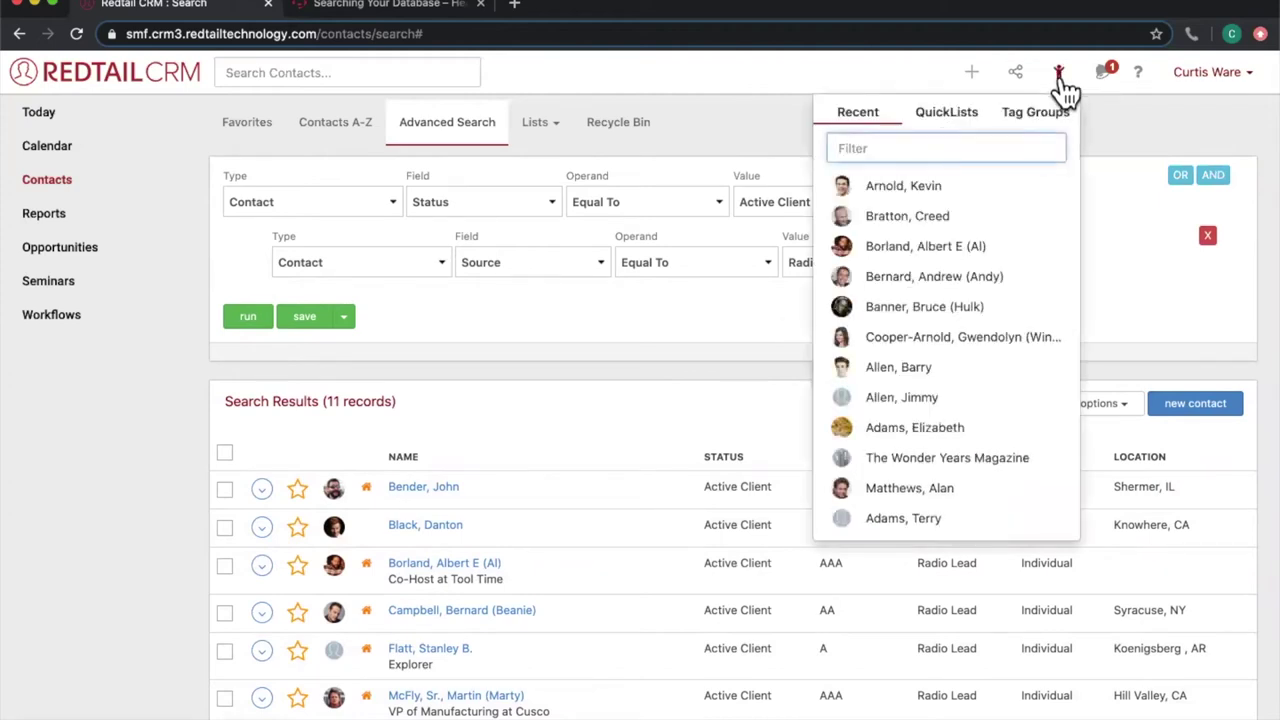
{"action": "left_click", "coordinate": [914, 190]}
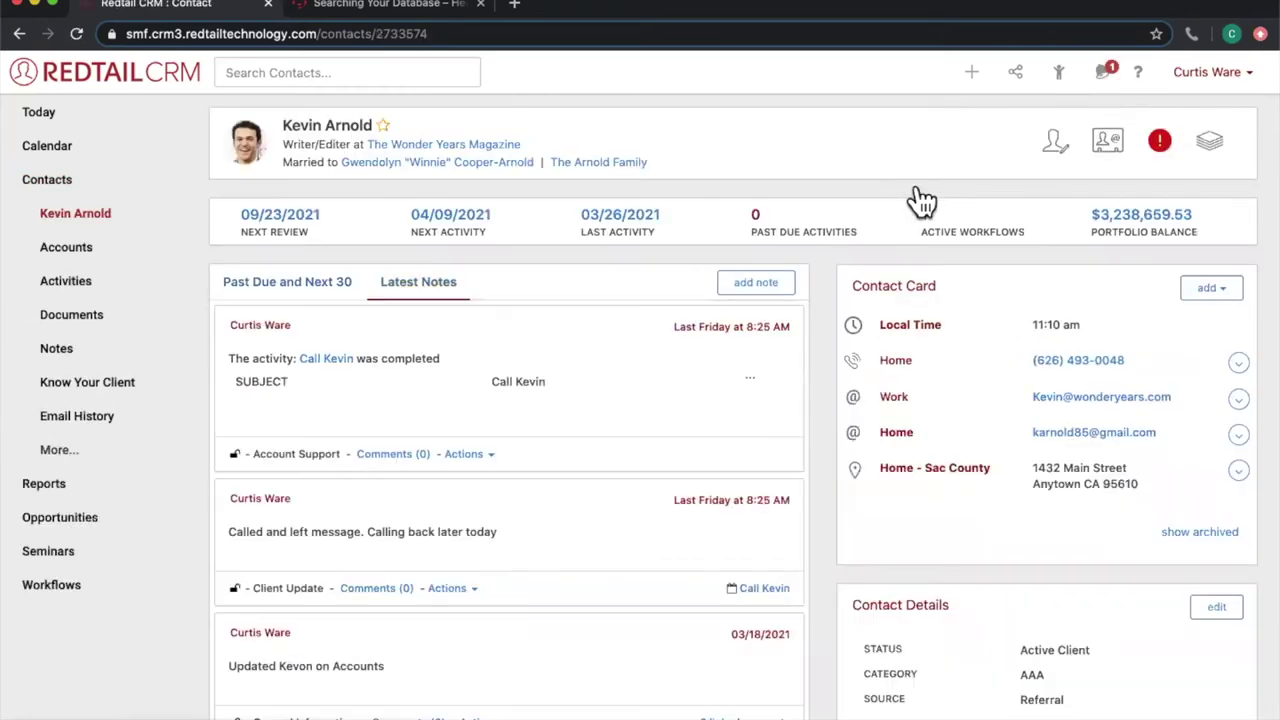
{"action": "scroll", "coordinate": [1027, 385], "scroll_direction": "down", "scroll_amount": 7}
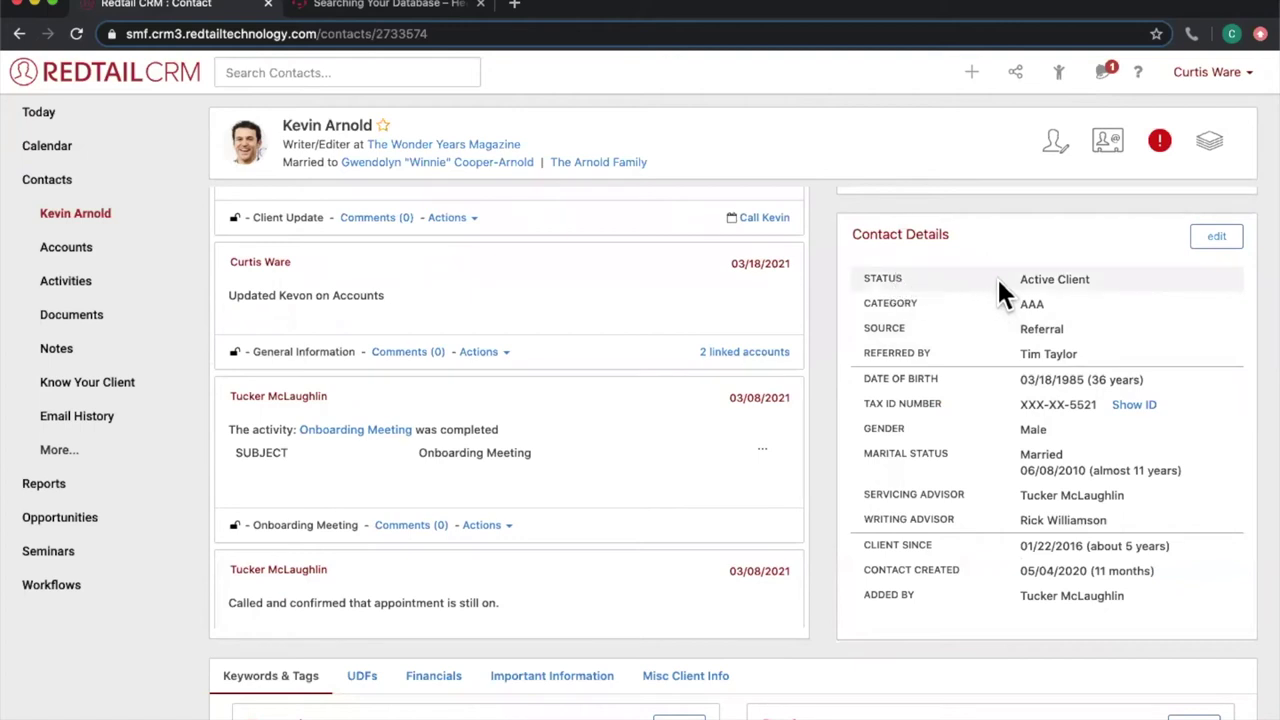
{"action": "left_click_drag", "start_coordinate": [998, 281], "coordinate": [1092, 281]}
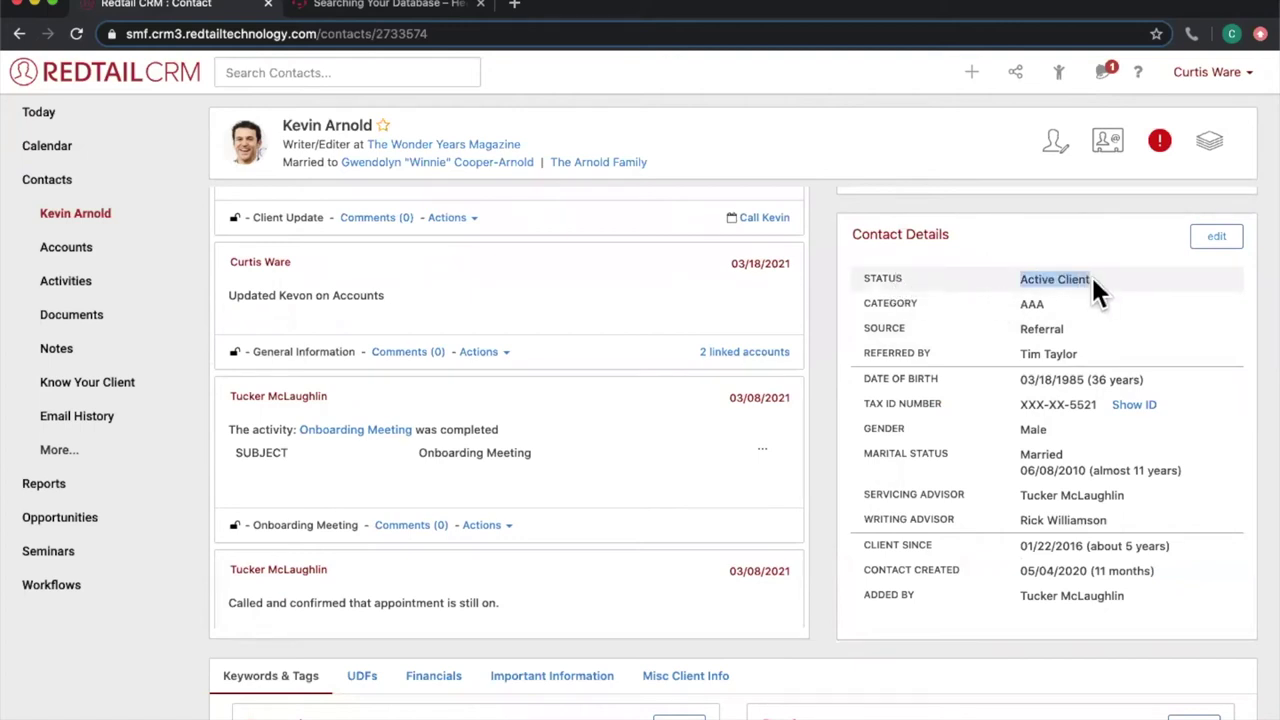
- Examine the contact's Keywords list, focusing on the Investment Advisory Client, Retirement Client and Tax Client entries
{"action": "scroll", "coordinate": [803, 434], "scroll_direction": "down", "scroll_amount": 2}
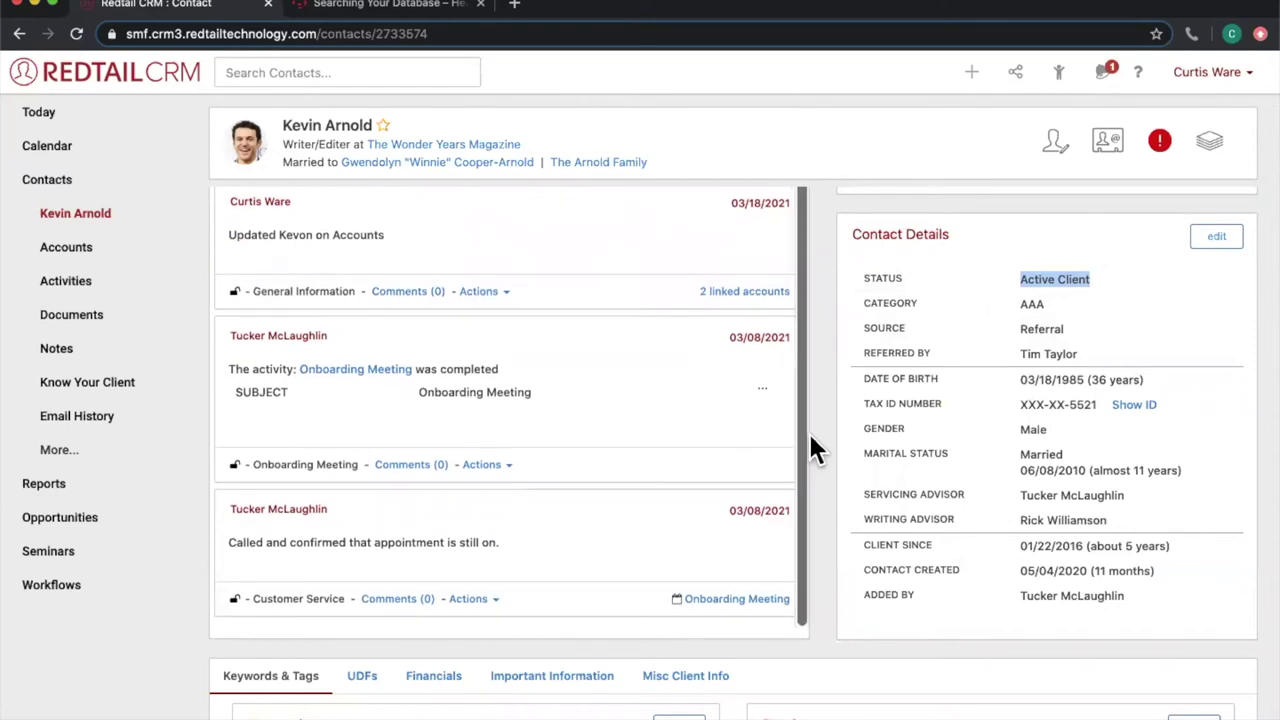
{"action": "scroll", "coordinate": [825, 450], "scroll_direction": "down", "scroll_amount": 3}
{"action": "scroll", "coordinate": [819, 433], "scroll_direction": "down", "scroll_amount": 2}
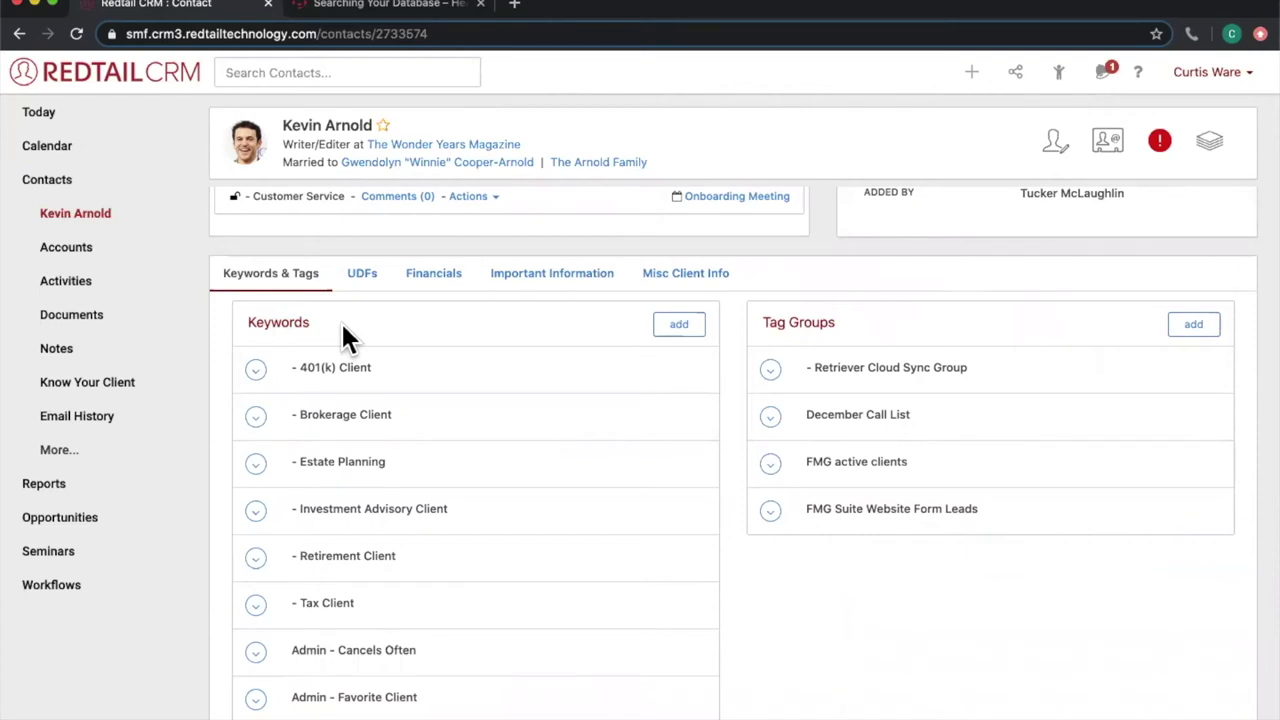
{"action": "scroll", "coordinate": [342, 336], "scroll_direction": "down", "scroll_amount": 1}
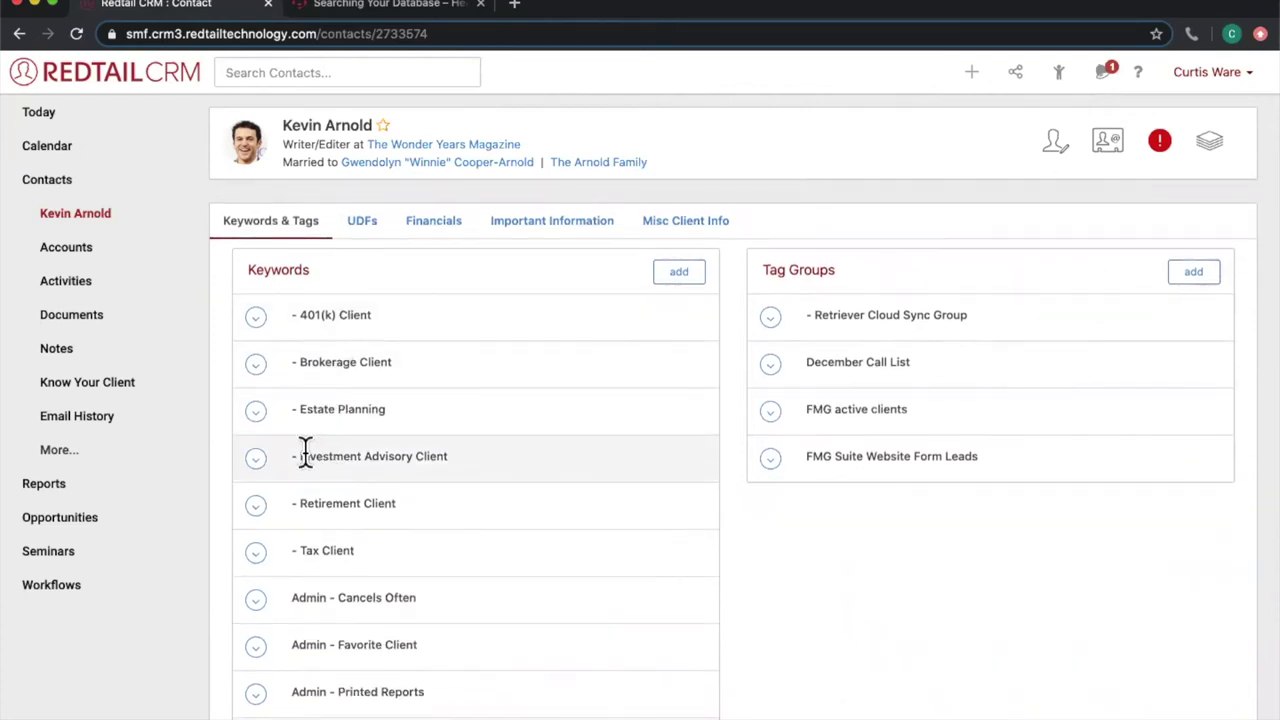
{"action": "left_click_drag", "start_coordinate": [301, 456], "coordinate": [455, 470]}
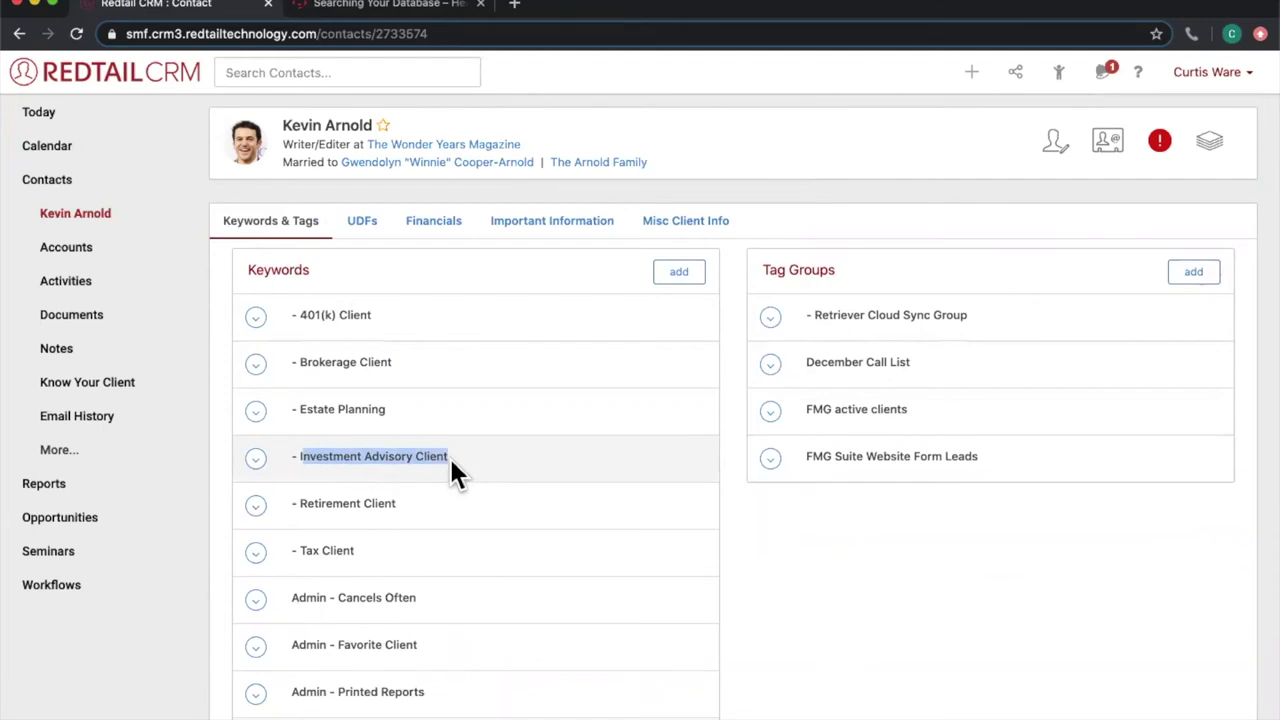
{"action": "left_click", "coordinate": [451, 466]}
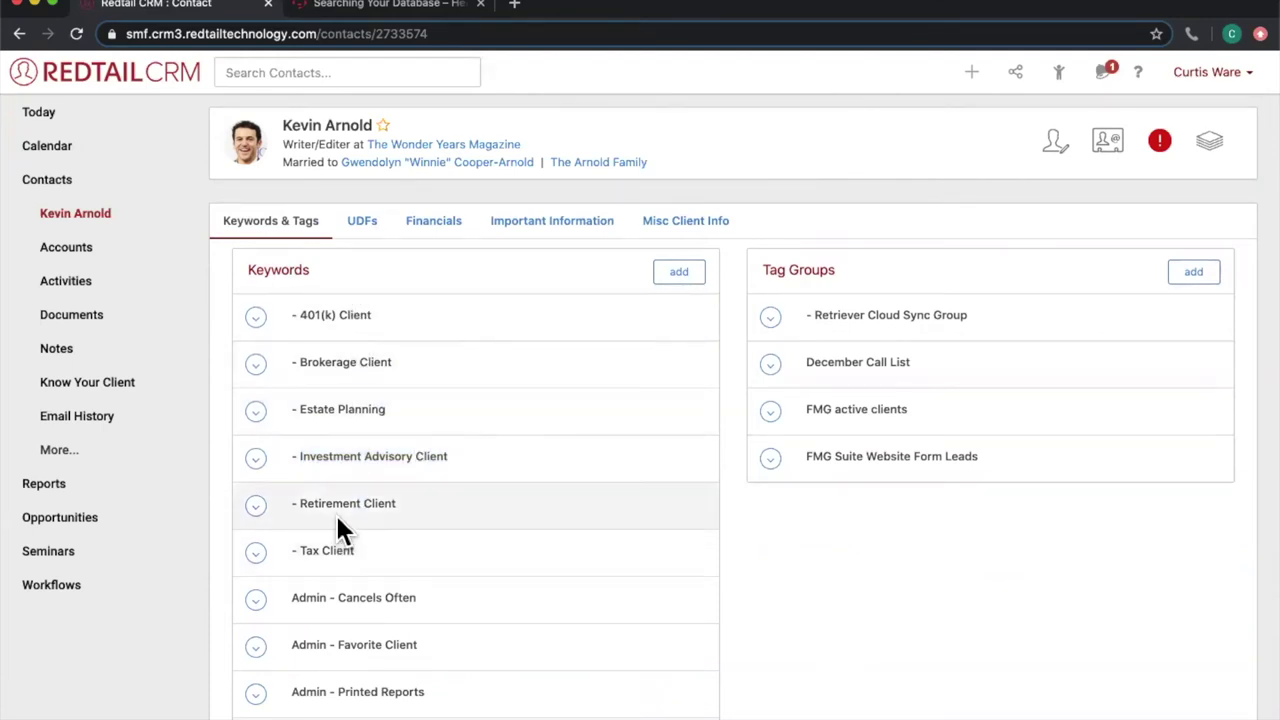
{"action": "left_click_drag", "start_coordinate": [301, 456], "coordinate": [366, 457]}
{"action": "left_click_drag", "start_coordinate": [339, 503], "coordinate": [394, 505]}
{"action": "left_click_drag", "start_coordinate": [321, 550], "coordinate": [367, 550]}
{"action": "left_click", "coordinate": [481, 522]}
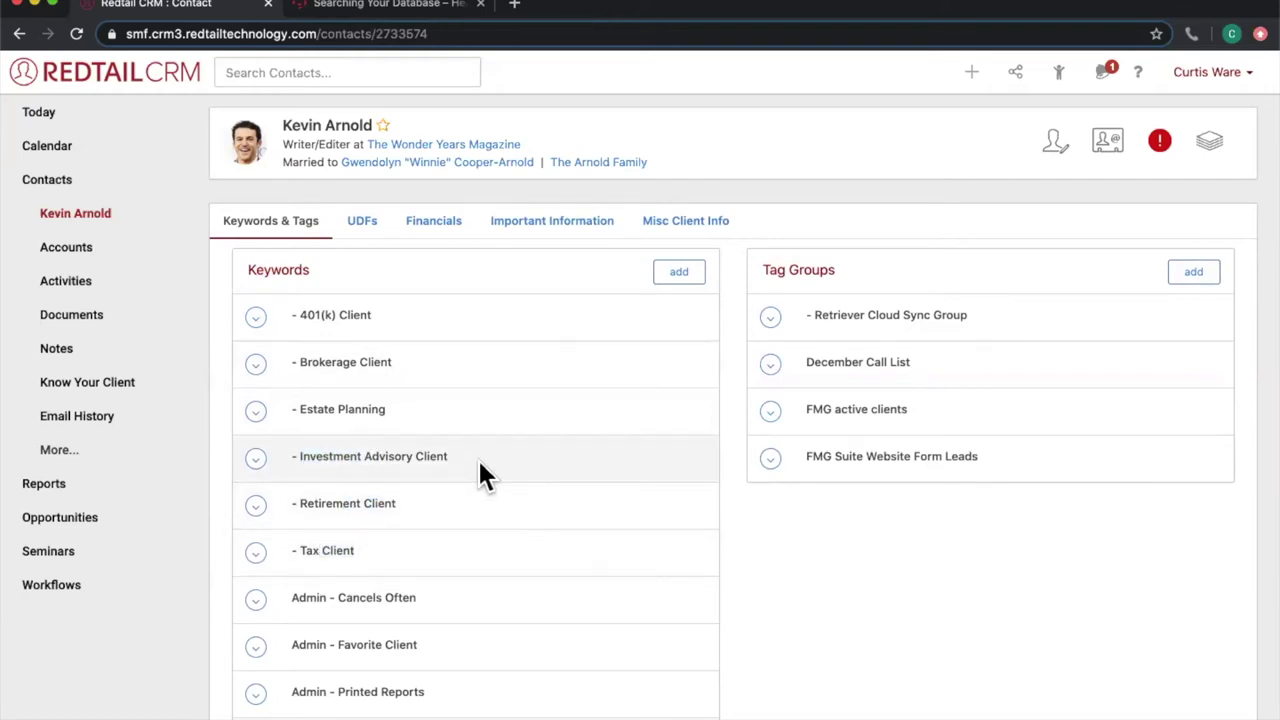
{"action": "left_click_drag", "start_coordinate": [311, 457], "coordinate": [423, 457]}
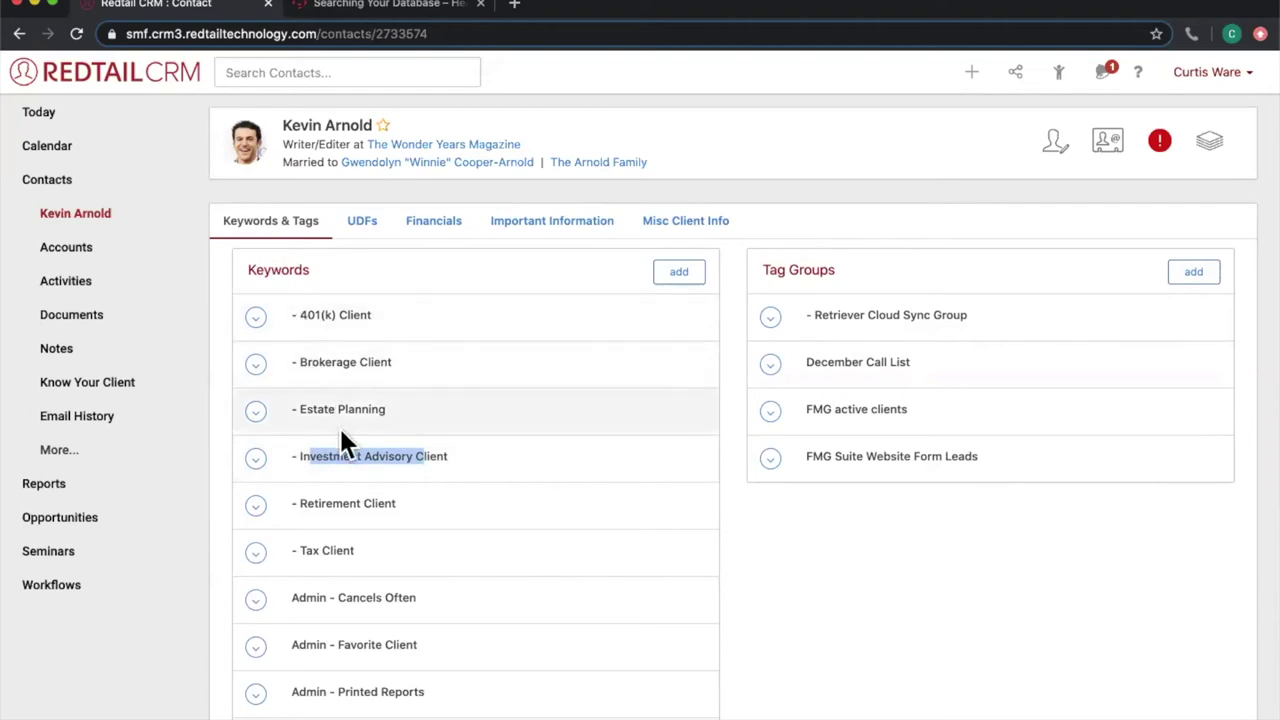
- Start a new Advanced Search with a criterion of Type Contact and Status Equal To Active Client
{"action": "left_click", "coordinate": [60, 188]}
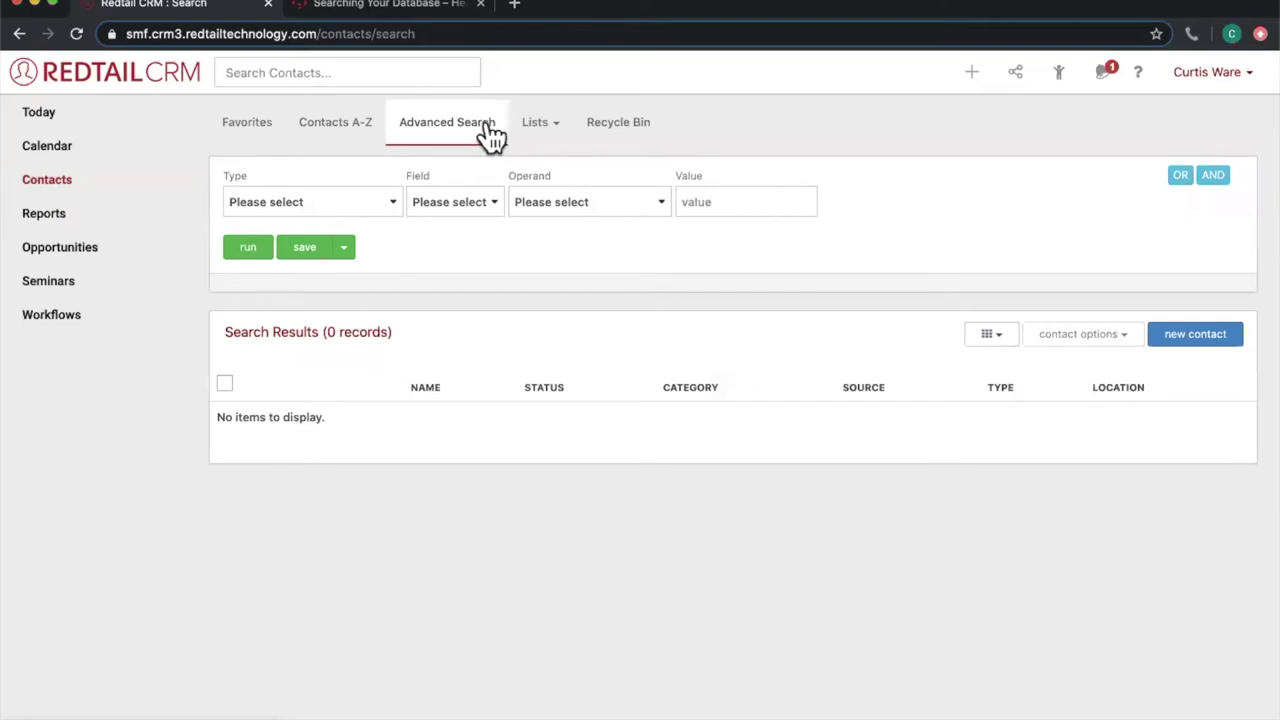
{"action": "left_click", "coordinate": [381, 196]}
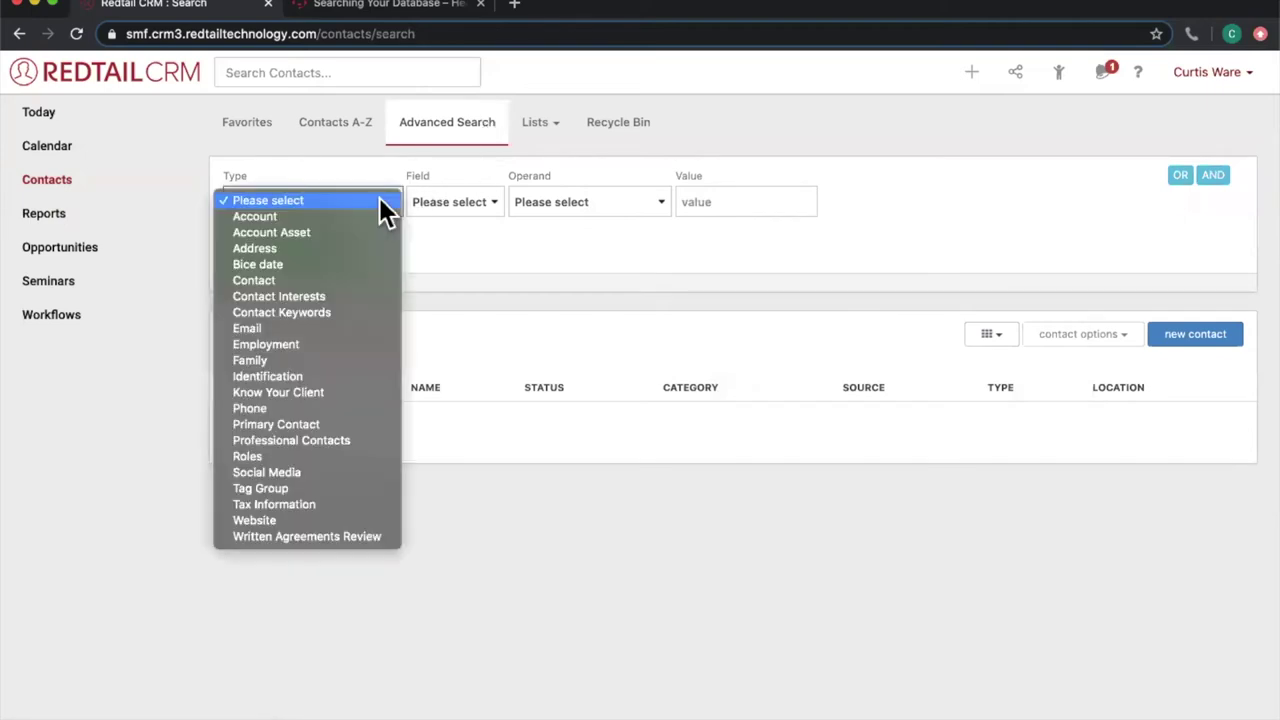
{"action": "left_click", "coordinate": [352, 281]}
{"action": "left_click", "coordinate": [497, 204]}
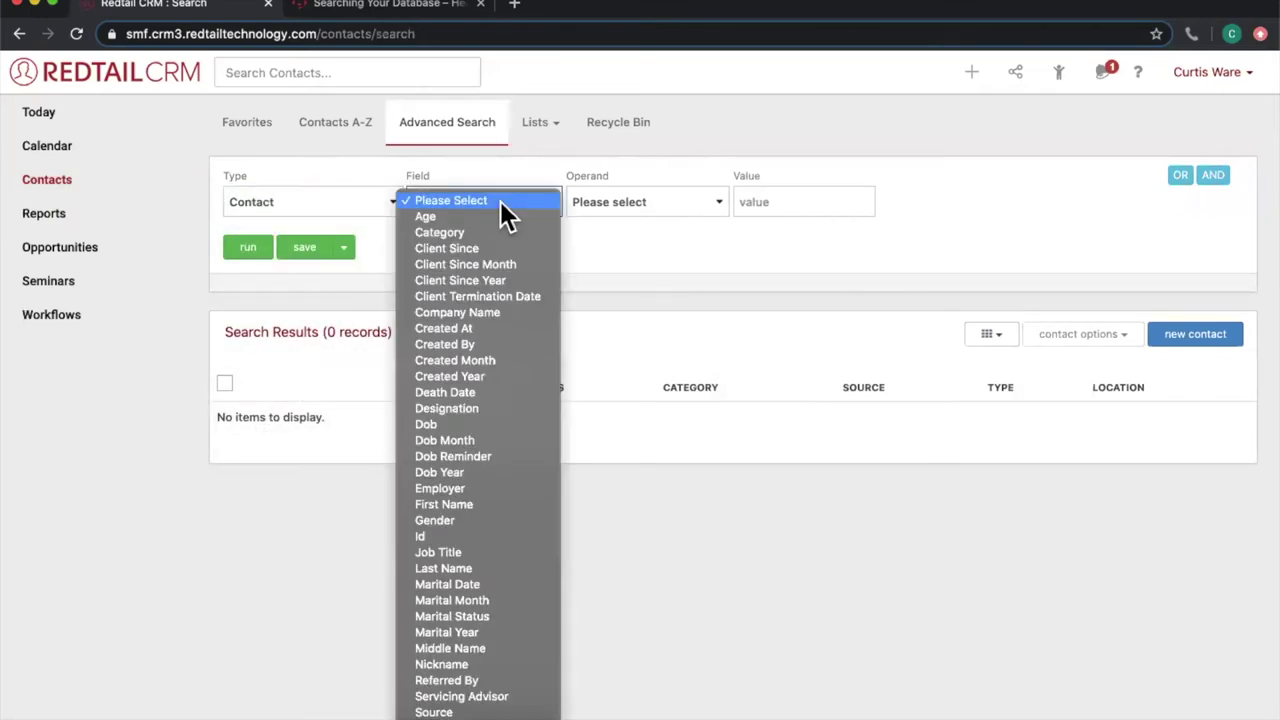
{"action": "scroll", "coordinate": [500, 380], "scroll_direction": "down", "scroll_amount": 2}
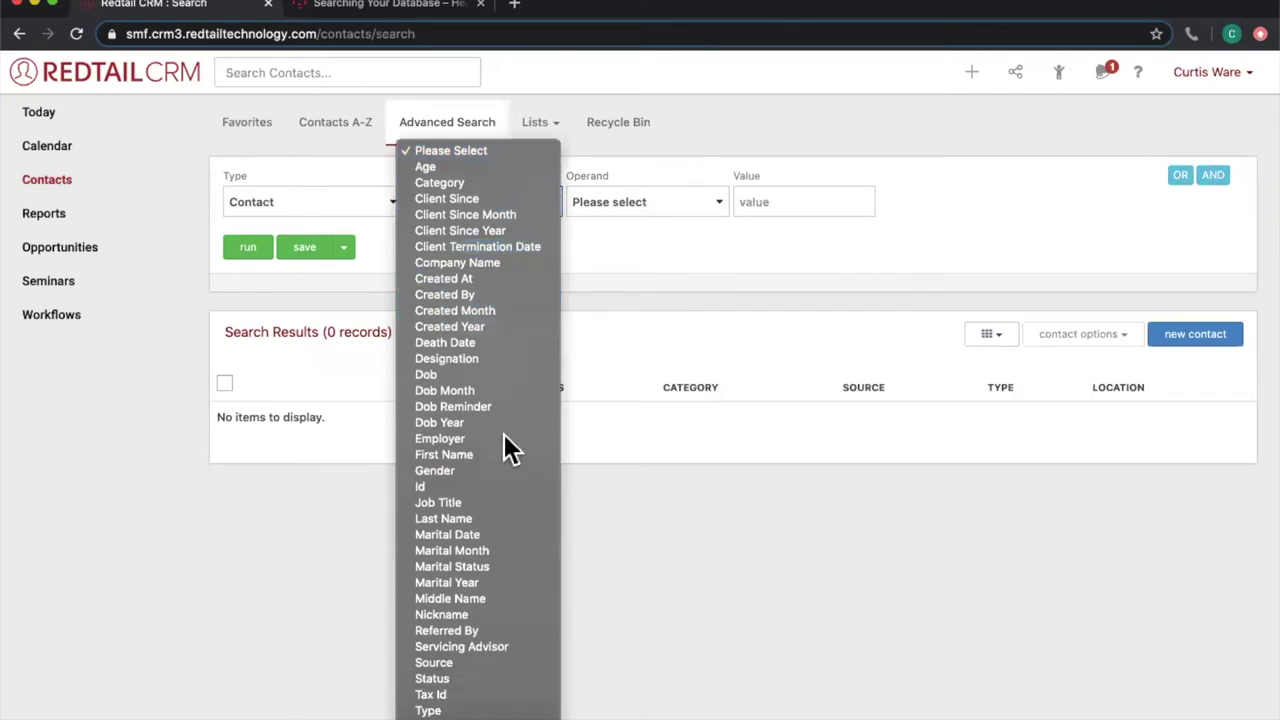
{"action": "left_click", "coordinate": [464, 679]}
{"action": "left_click", "coordinate": [635, 202]}
{"action": "left_click", "coordinate": [646, 231]}
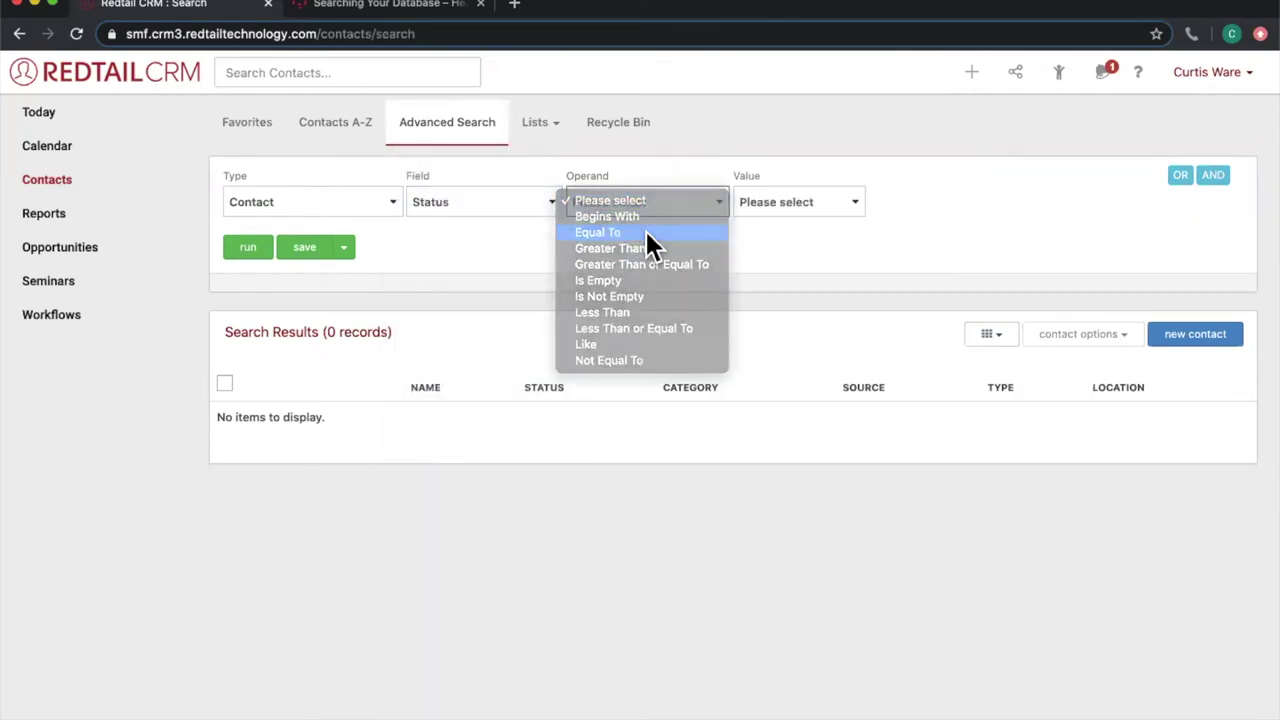
{"action": "left_click", "coordinate": [761, 213]}
{"action": "left_click", "coordinate": [763, 215]}
- Add an AND criterion of Type Contact Keywords with Keyword Equal To "- Investment Advisory Client"
{"action": "left_click", "coordinate": [1218, 182]}
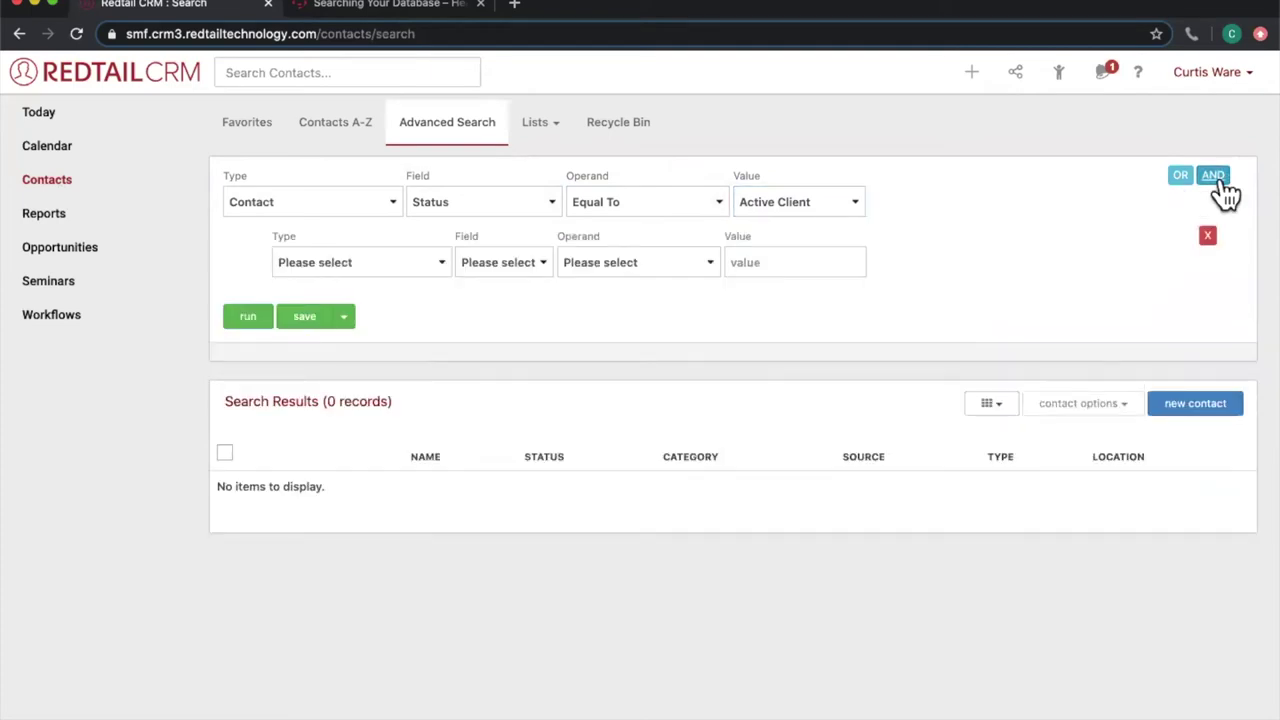
{"action": "left_click", "coordinate": [421, 266]}
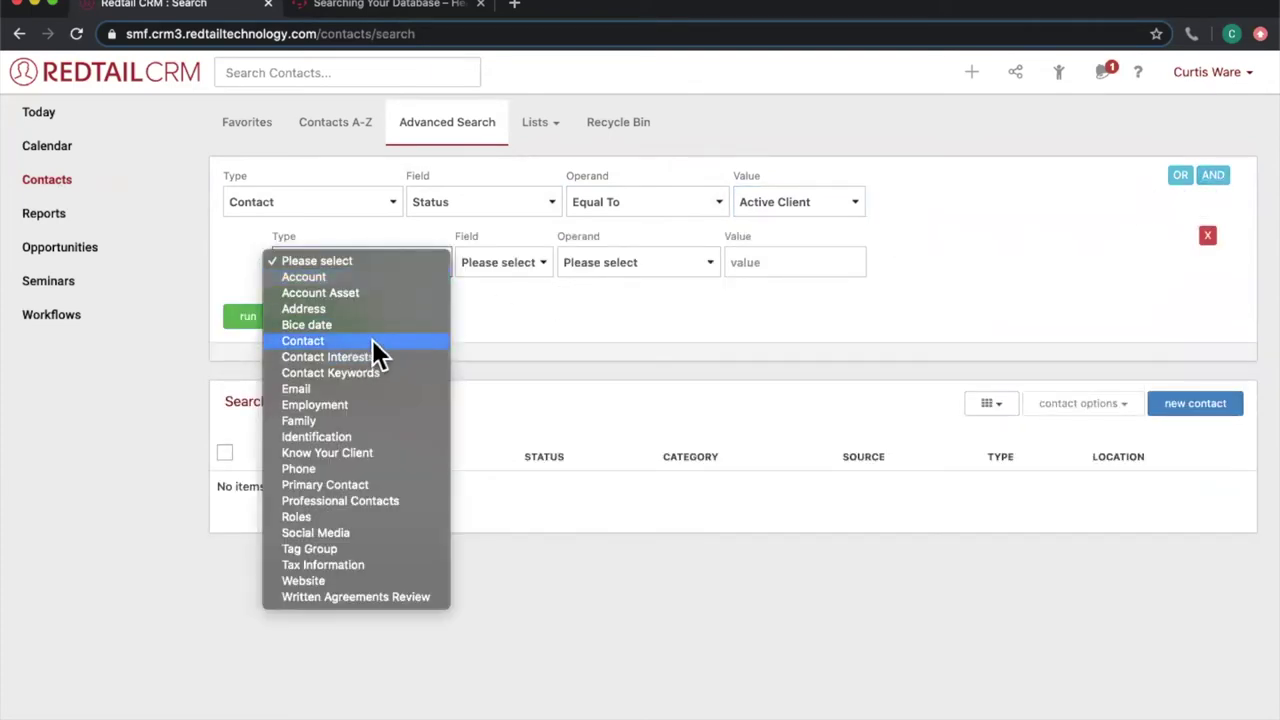
{"action": "left_click", "coordinate": [345, 388]}
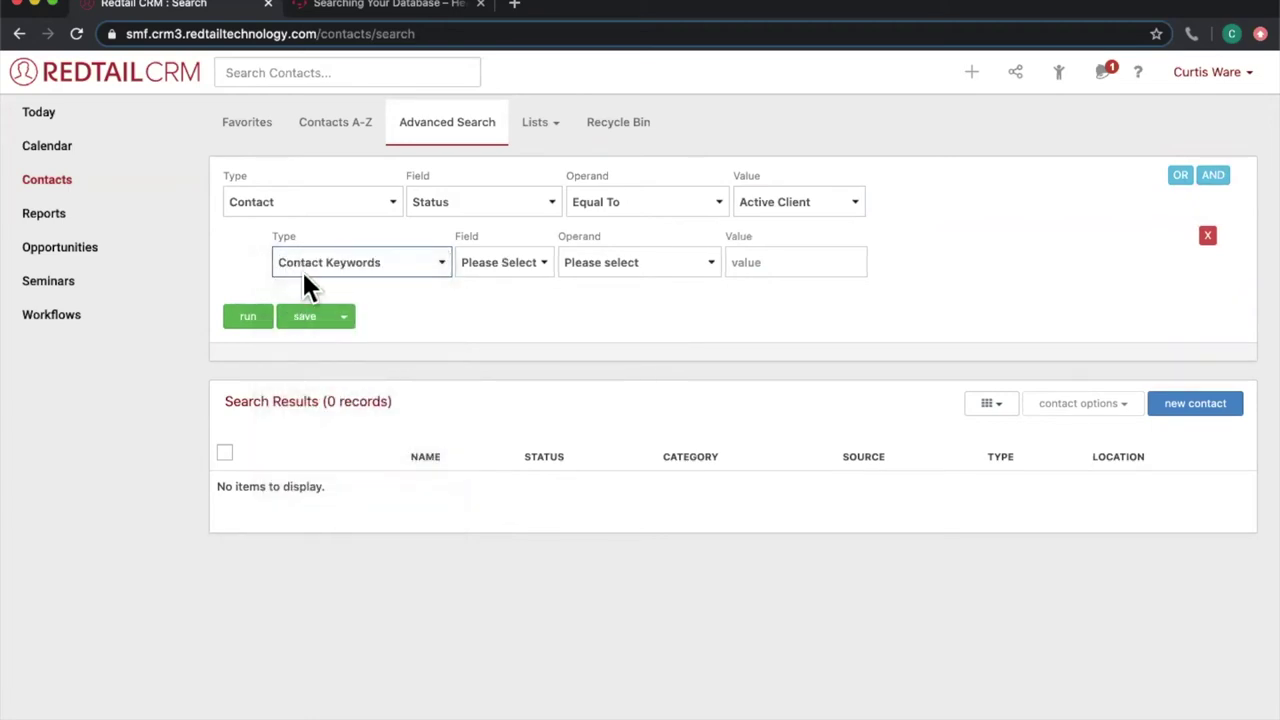
{"action": "left_click", "coordinate": [514, 264]}
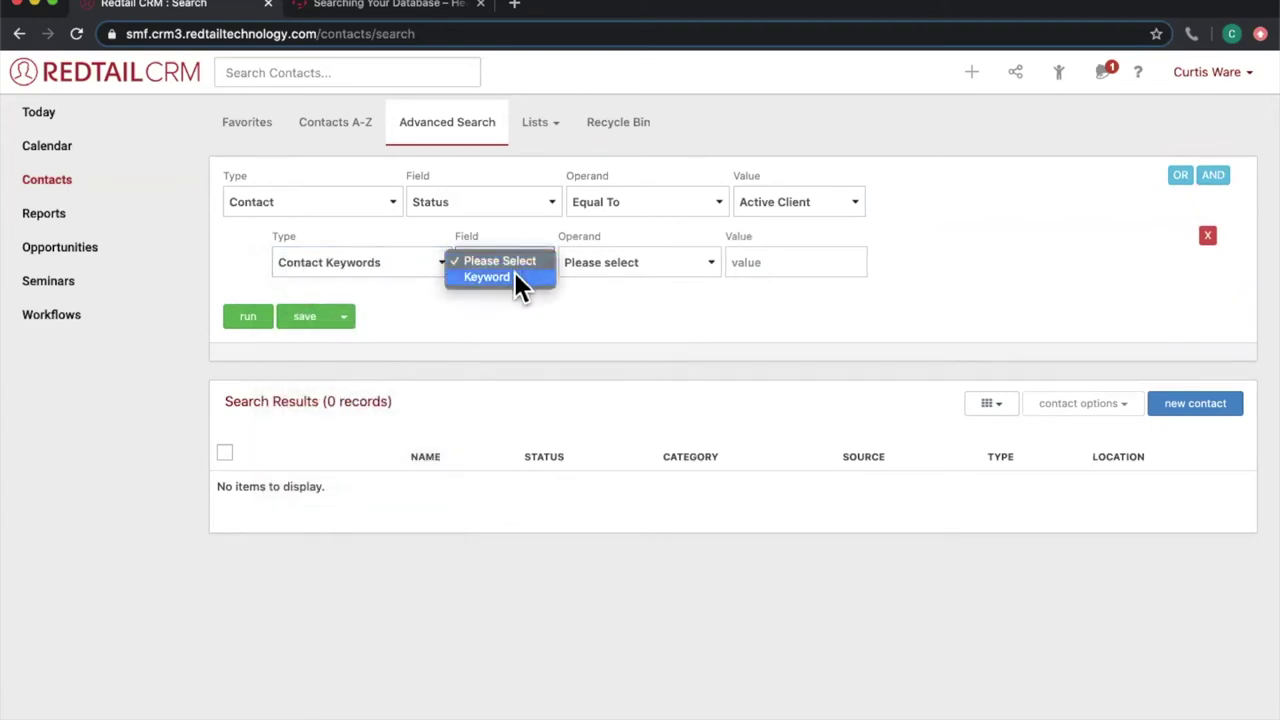
{"action": "left_click", "coordinate": [513, 269]}
{"action": "left_click", "coordinate": [645, 266]}
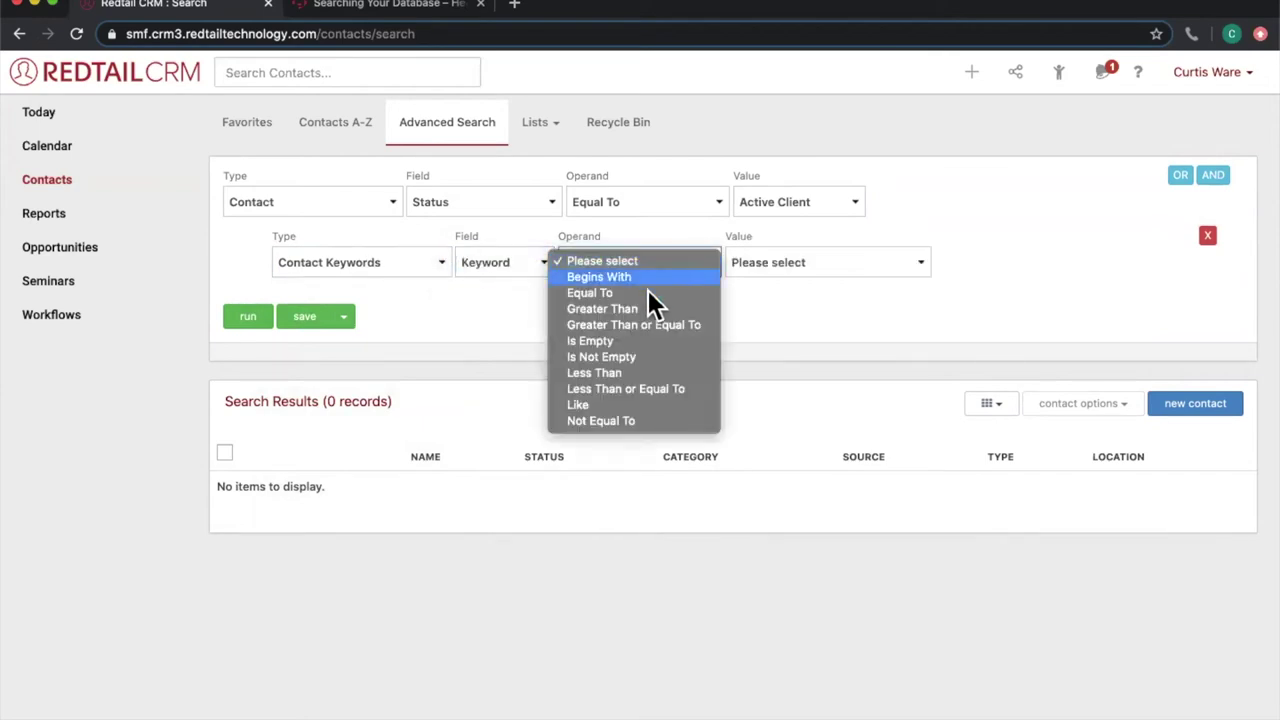
{"action": "left_click", "coordinate": [649, 293]}
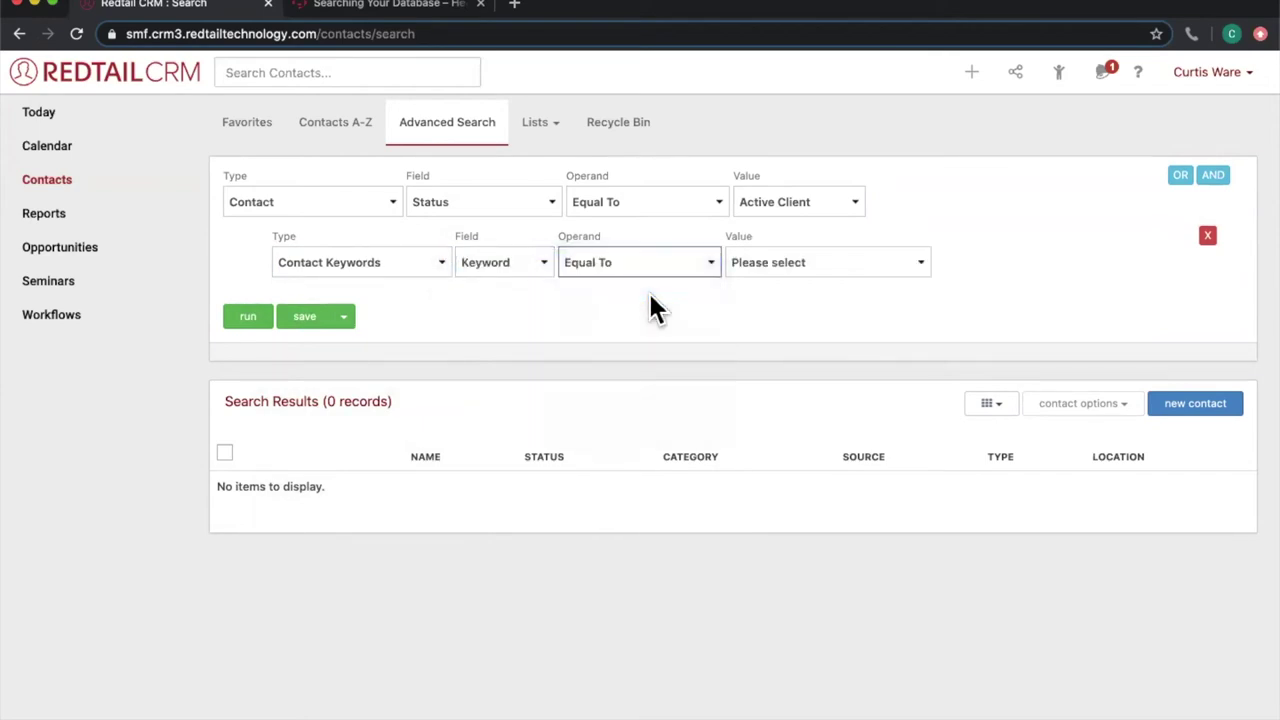
{"action": "left_click", "coordinate": [861, 260]}
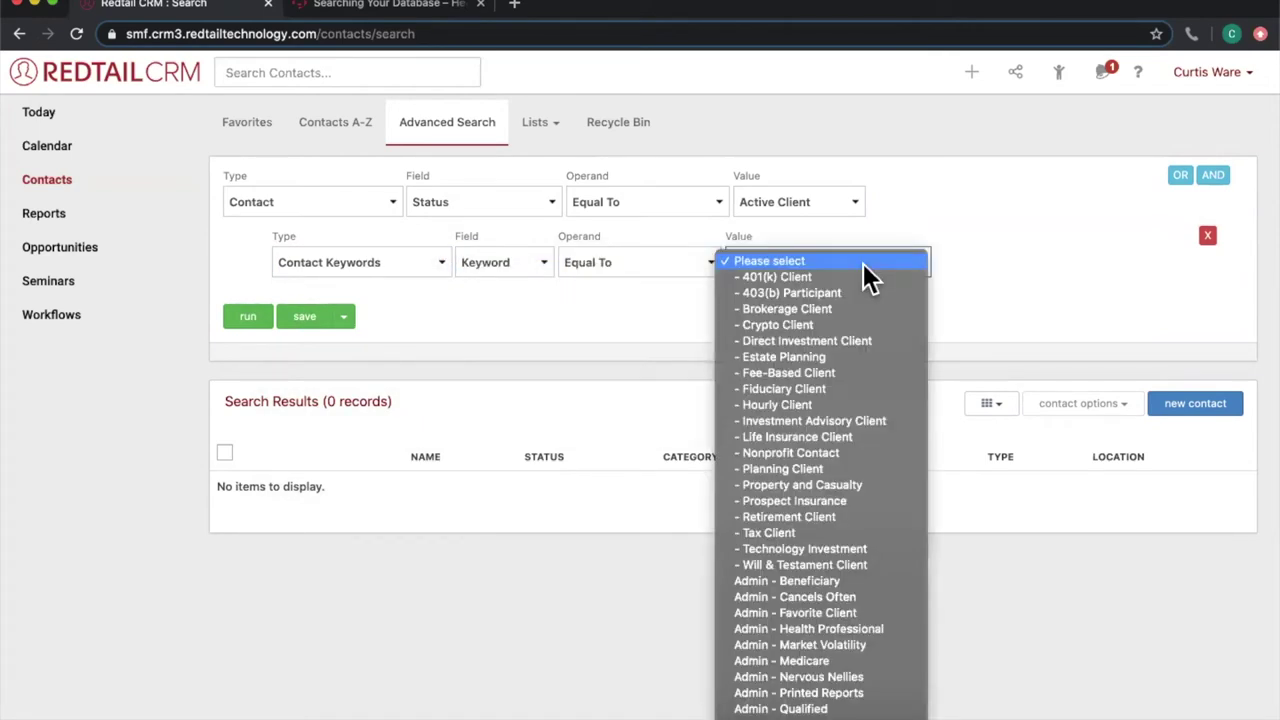
{"action": "left_click", "coordinate": [843, 421]}
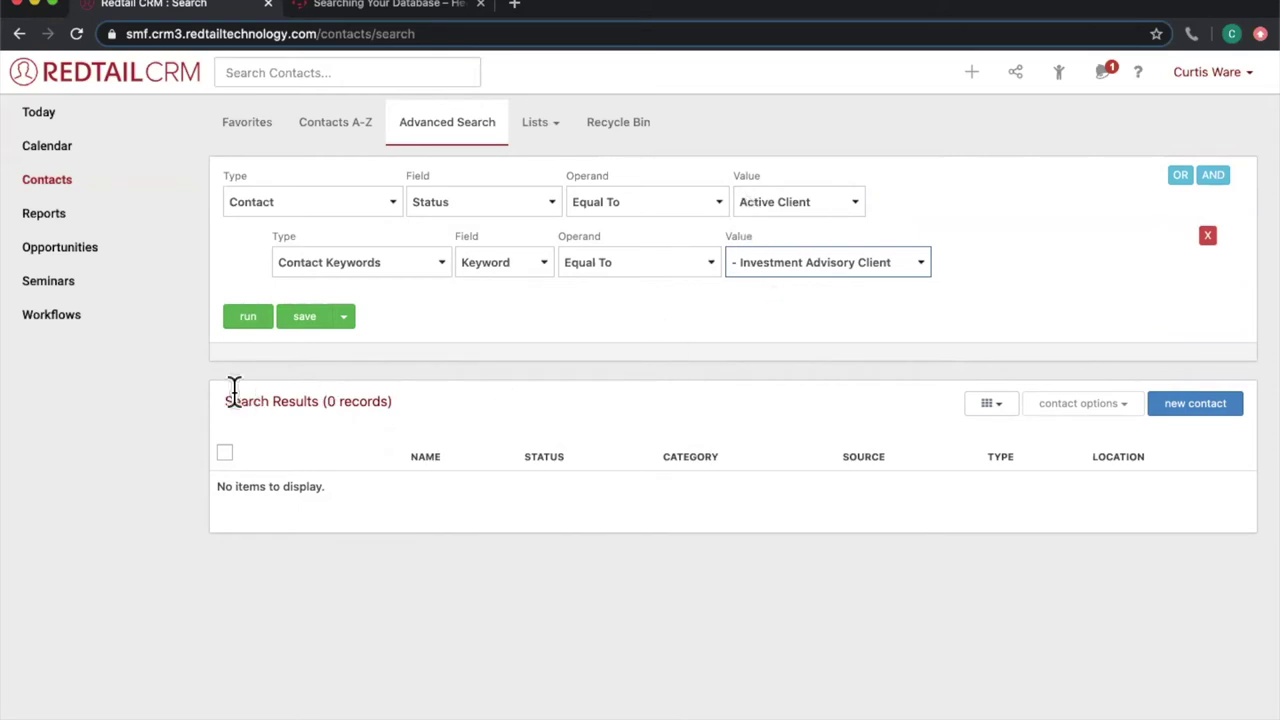
- Run the search for active clients with the chosen keyword and review the resulting contacts
{"action": "left_click", "coordinate": [245, 318]}
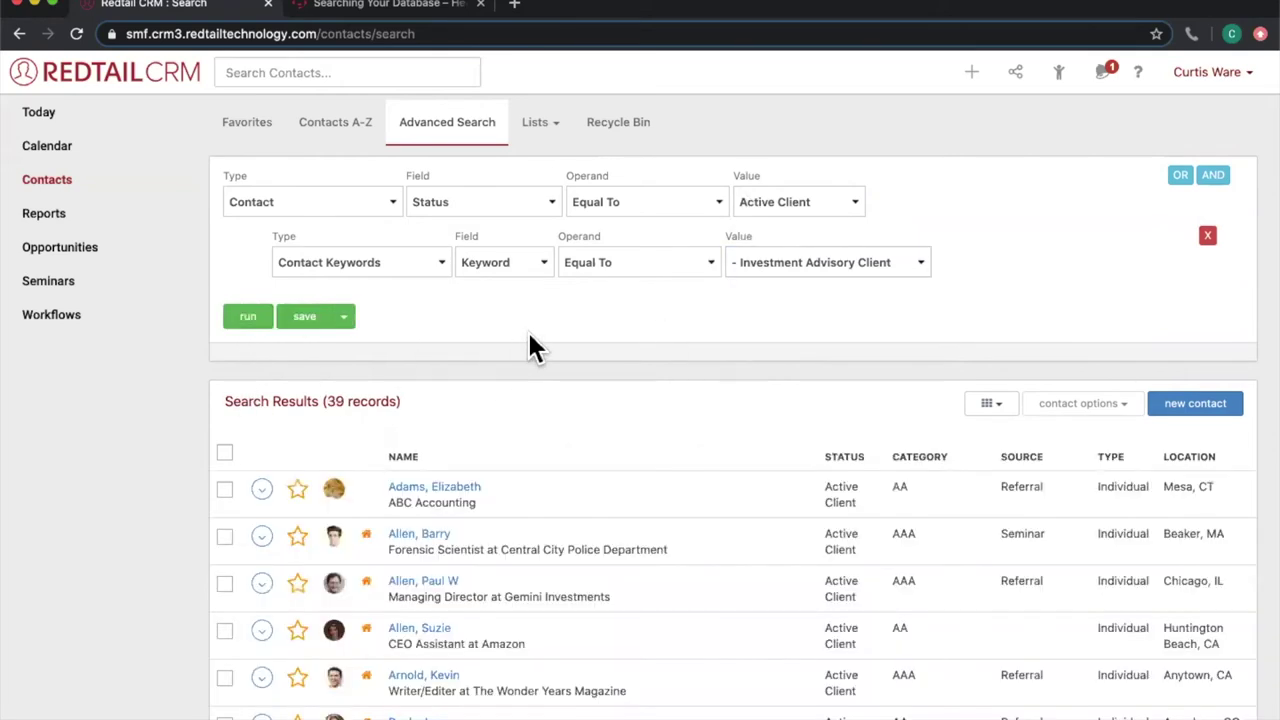
{"action": "scroll", "coordinate": [642, 362], "scroll_direction": "down", "scroll_amount": 2}
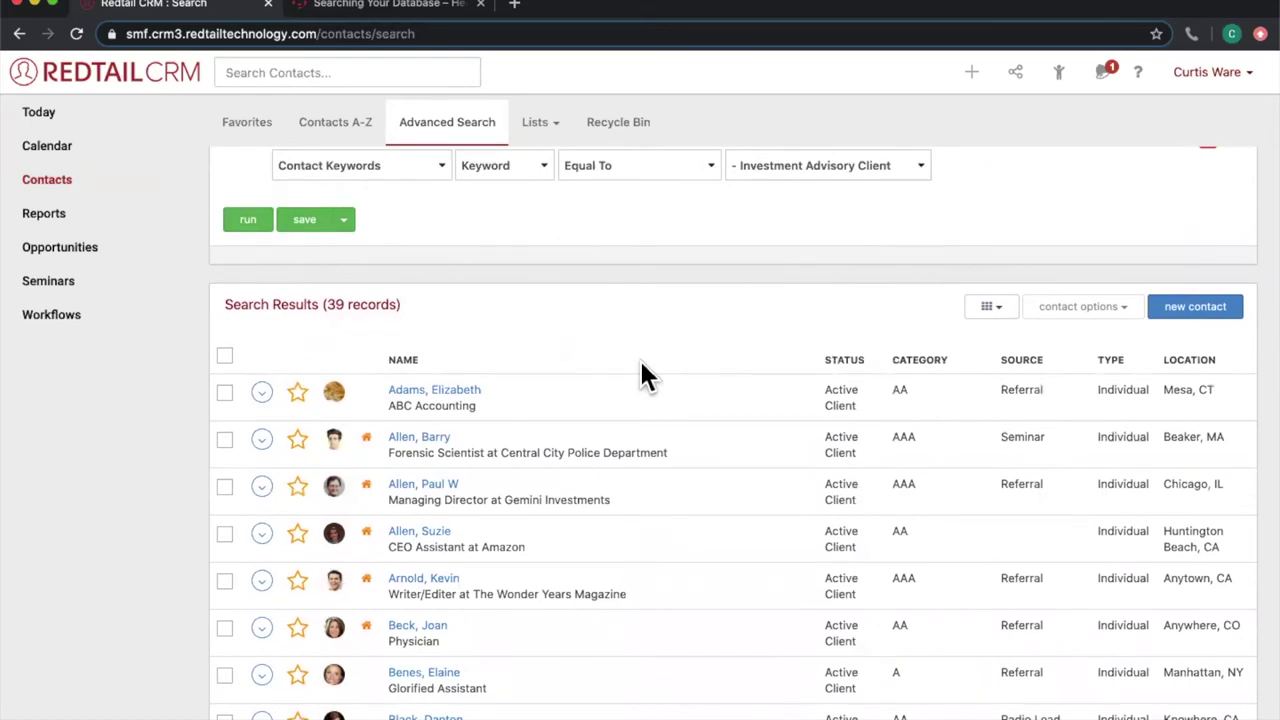
{"action": "scroll", "coordinate": [642, 364], "scroll_direction": "up", "scroll_amount": 2}
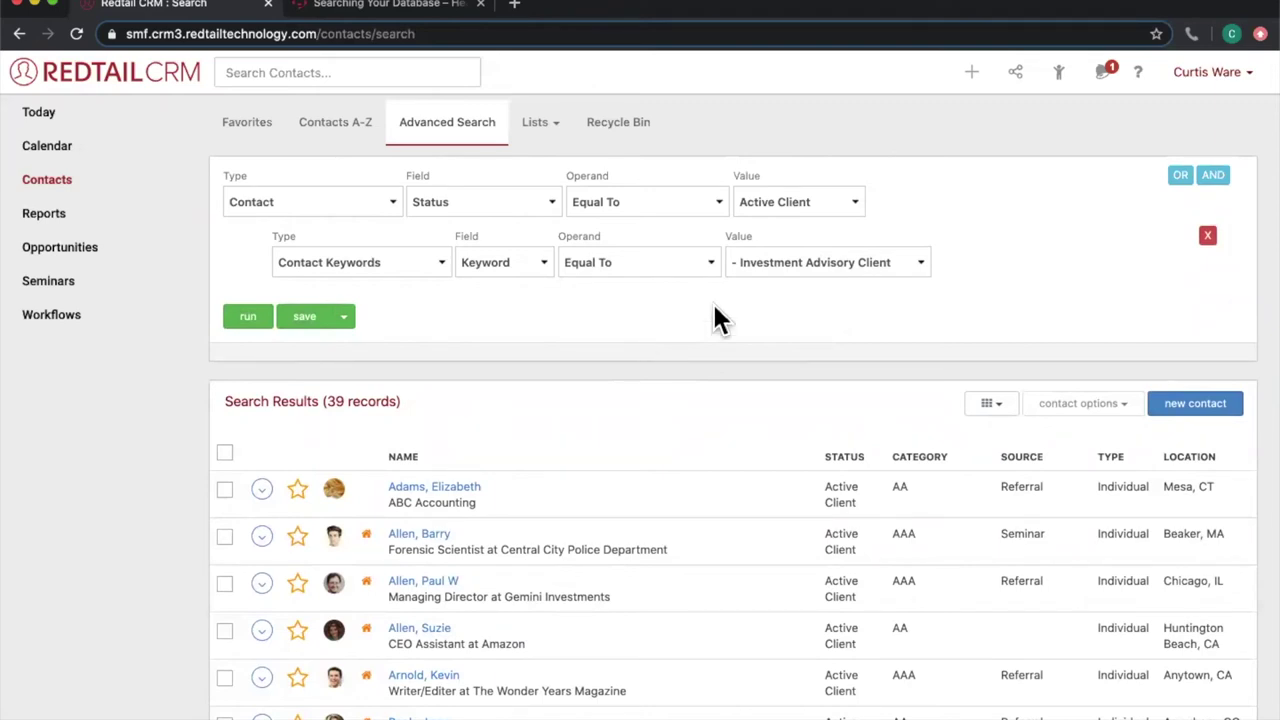
- Replace the keyword criterion with an AND criterion of Type Contact with Category Equal To AAA
{"action": "left_click", "coordinate": [1208, 236]}
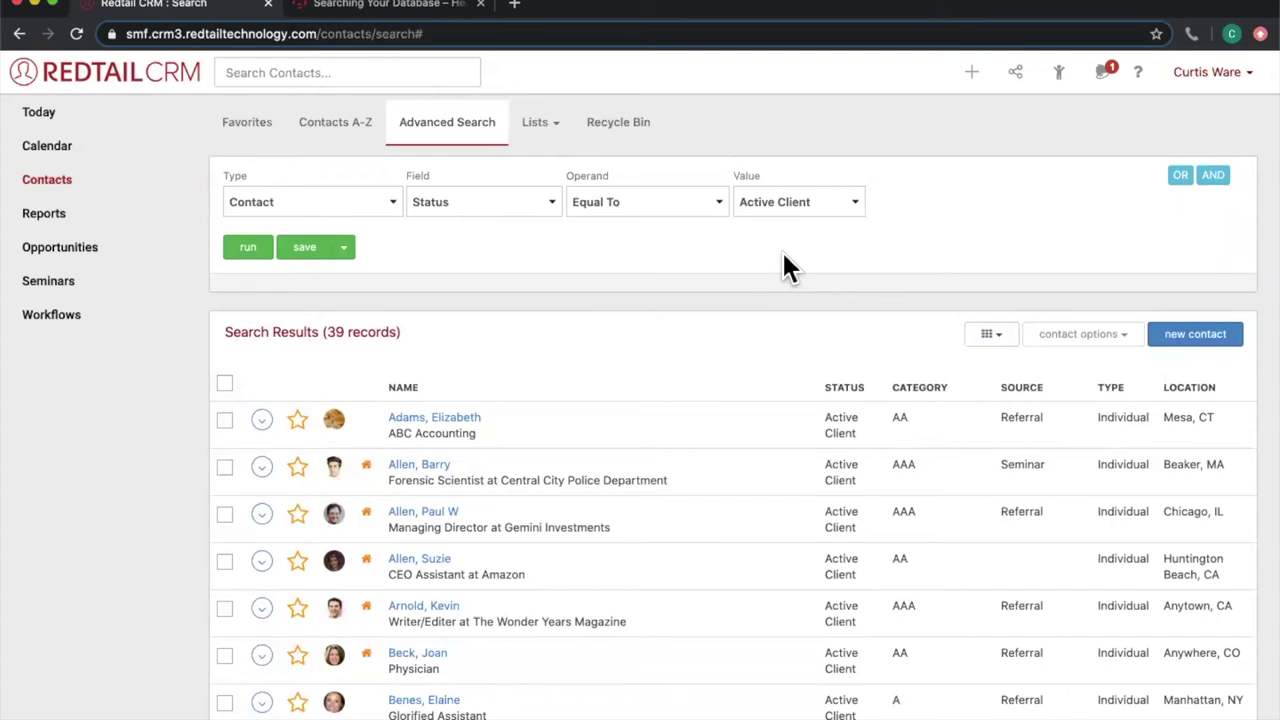
{"action": "left_click", "coordinate": [1213, 178]}
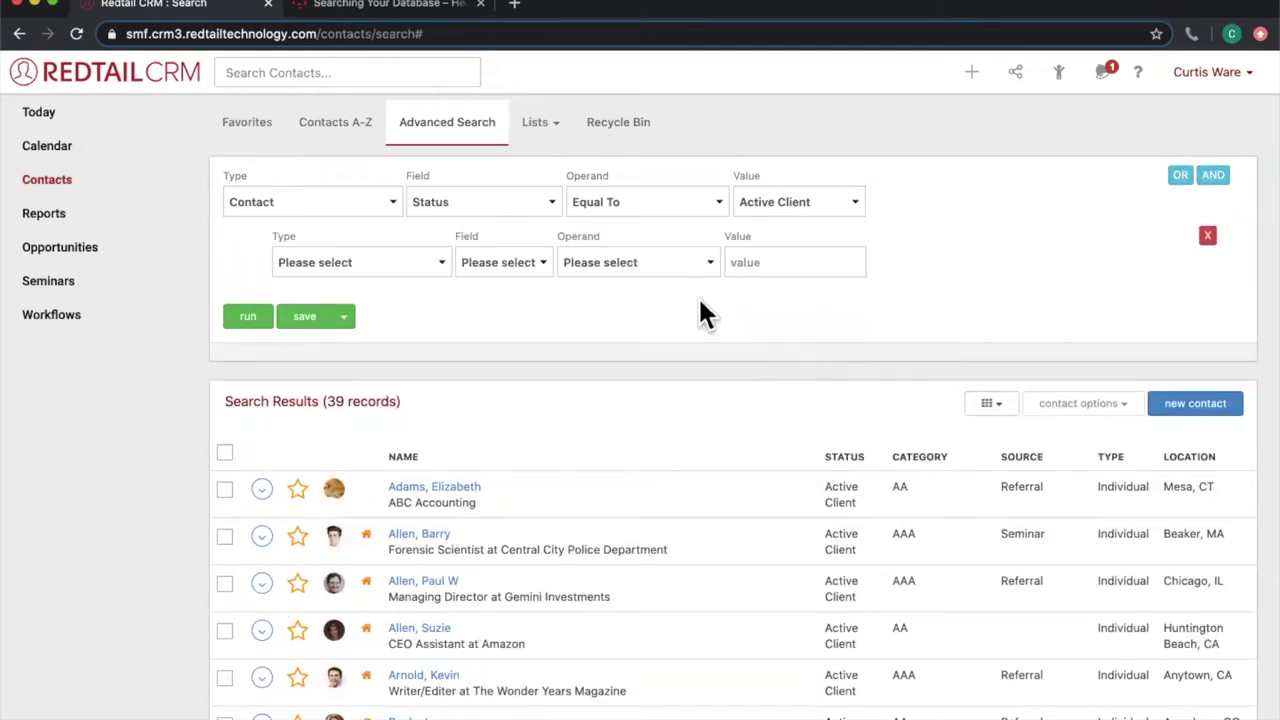
{"action": "left_click", "coordinate": [402, 272]}
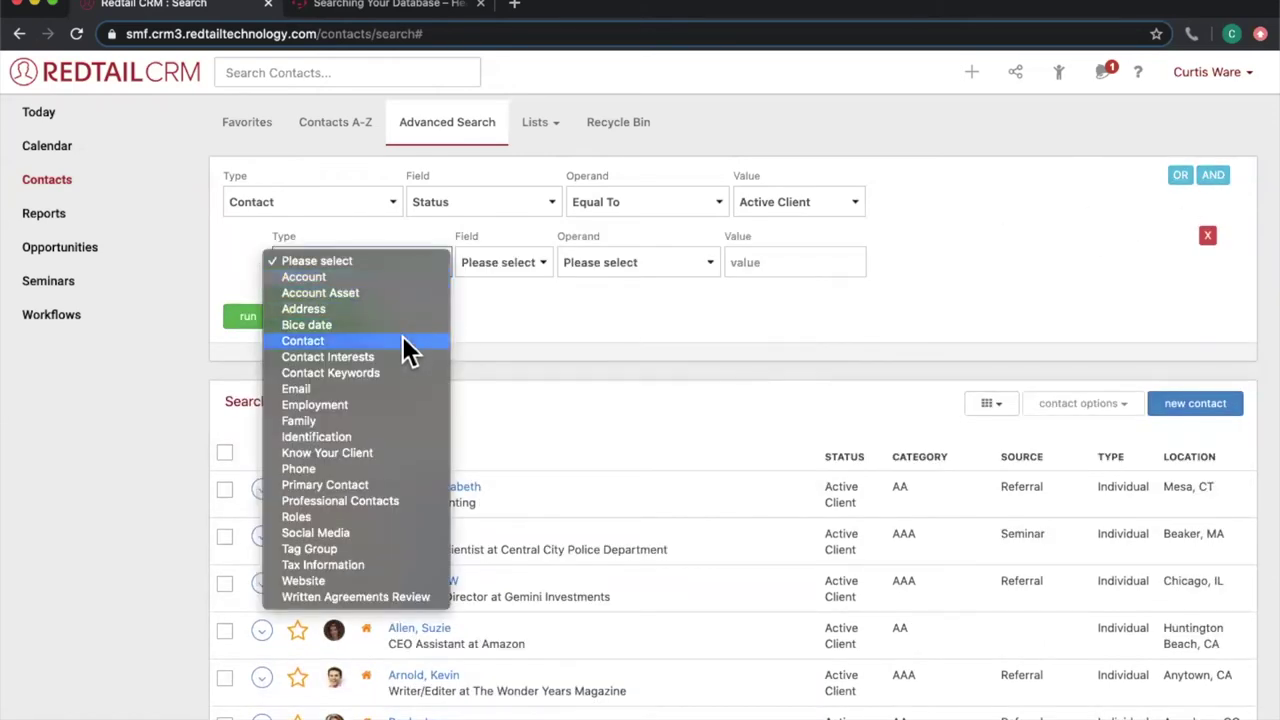
{"action": "left_click", "coordinate": [470, 292]}
{"action": "left_click", "coordinate": [526, 263]}
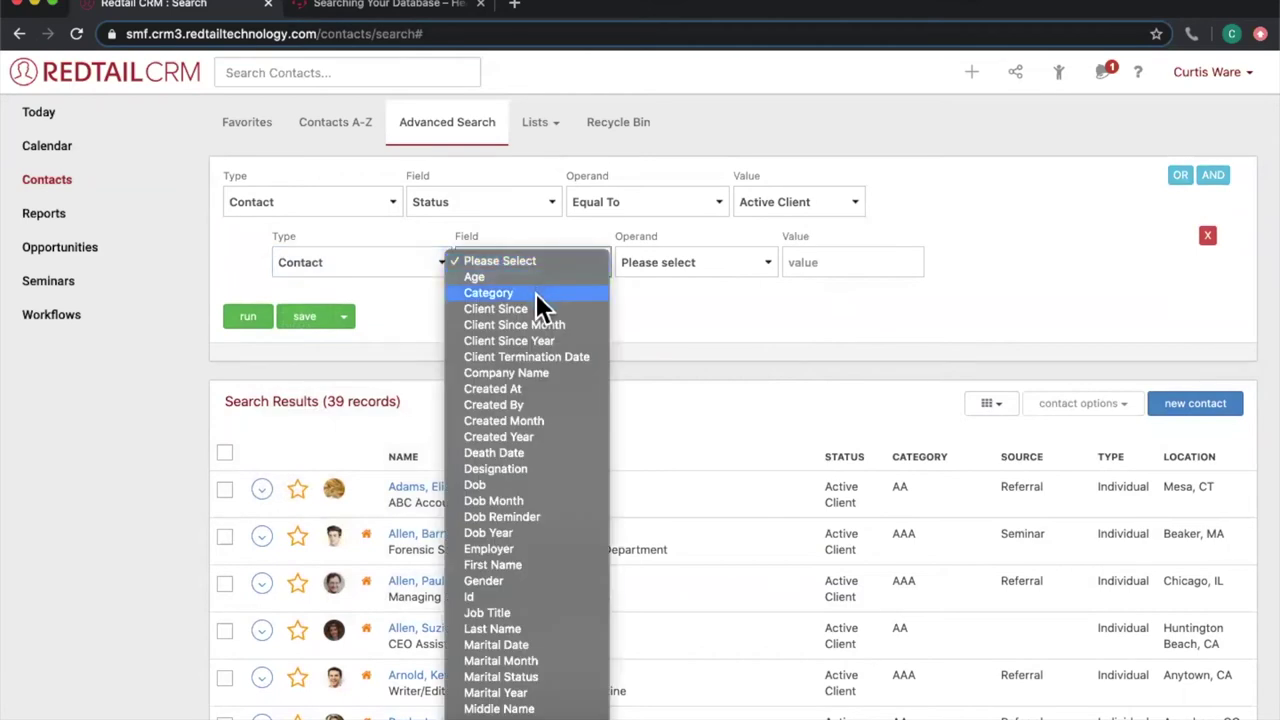
{"action": "left_click", "coordinate": [536, 292]}
{"action": "left_click", "coordinate": [667, 270]}
{"action": "left_click", "coordinate": [676, 293]}
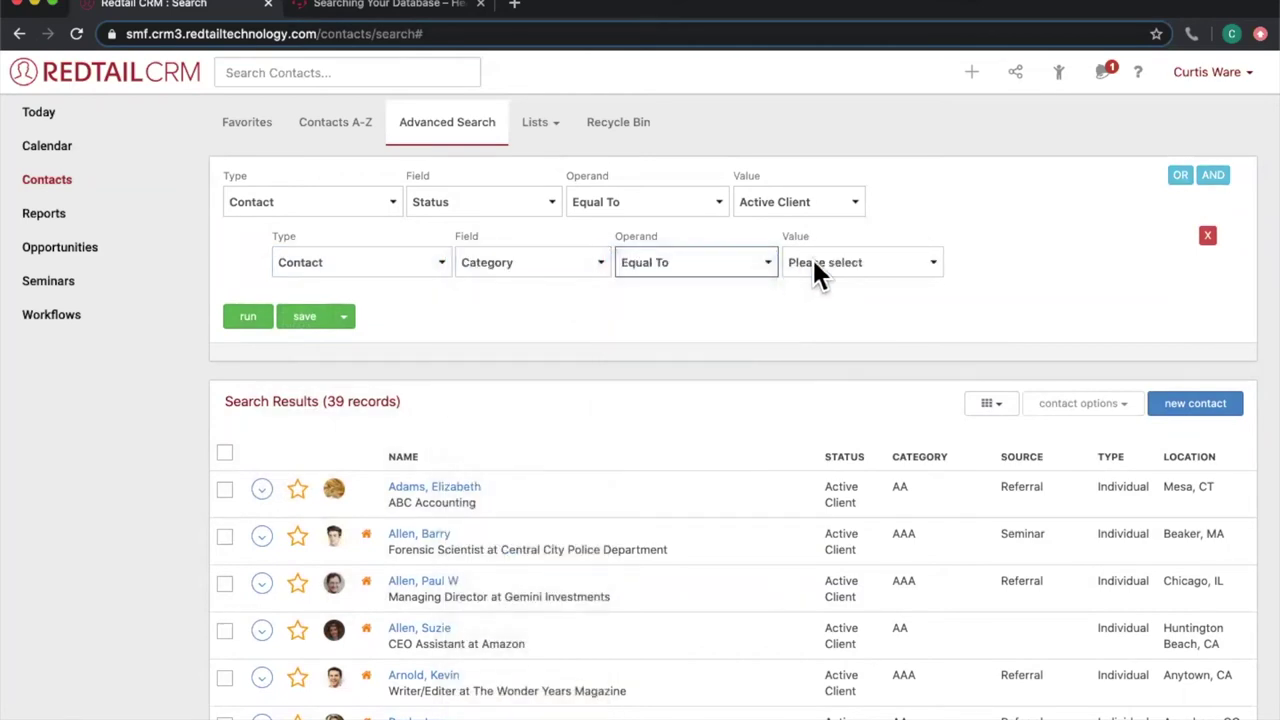
{"action": "left_click", "coordinate": [815, 262]}
{"action": "left_click", "coordinate": [820, 308]}
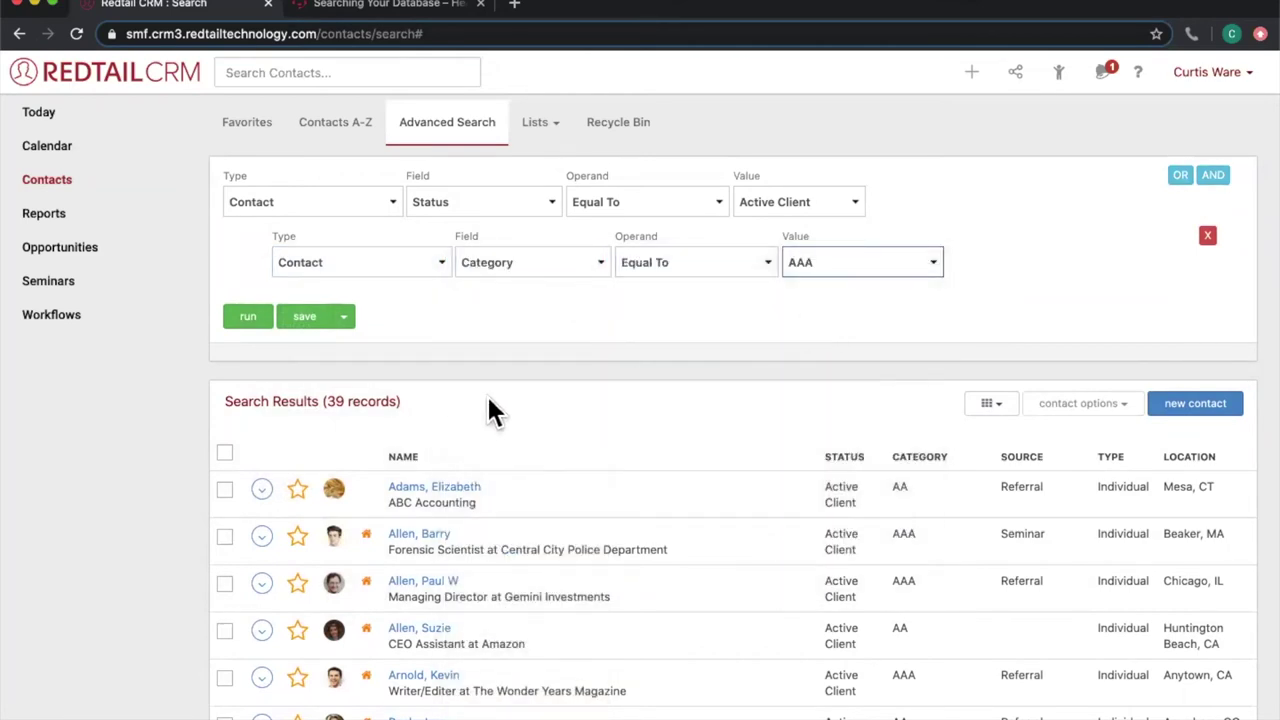
- Run the search for active AAA clients and add an OR criterion of Type Contact with Status Equal To Active Client
{"action": "left_click", "coordinate": [262, 317]}
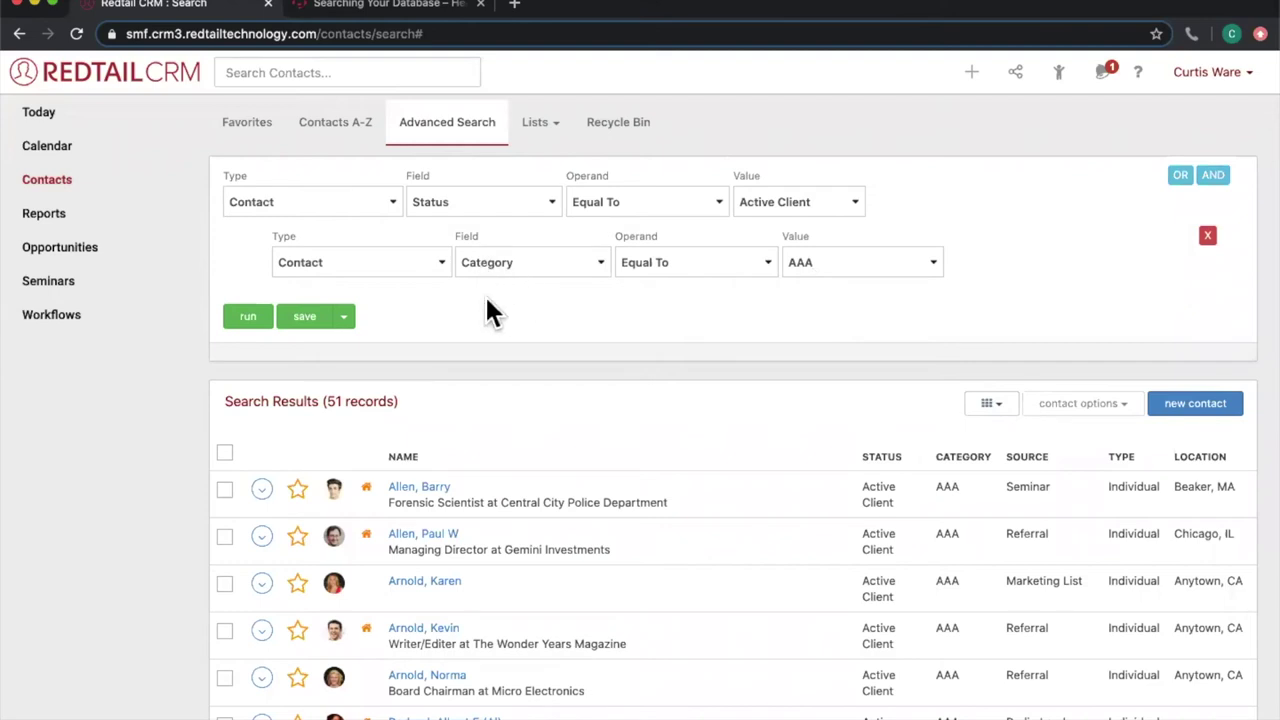
{"action": "left_click", "coordinate": [1181, 178]}
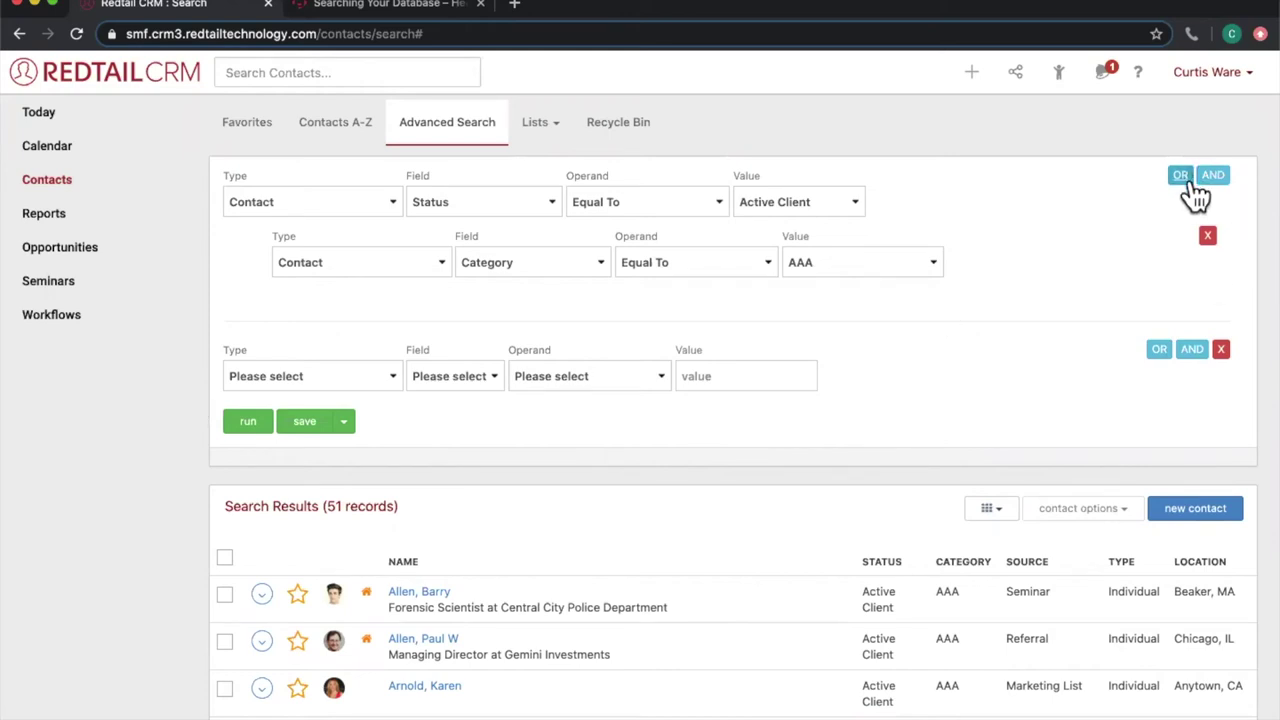
{"action": "left_click", "coordinate": [367, 380]}
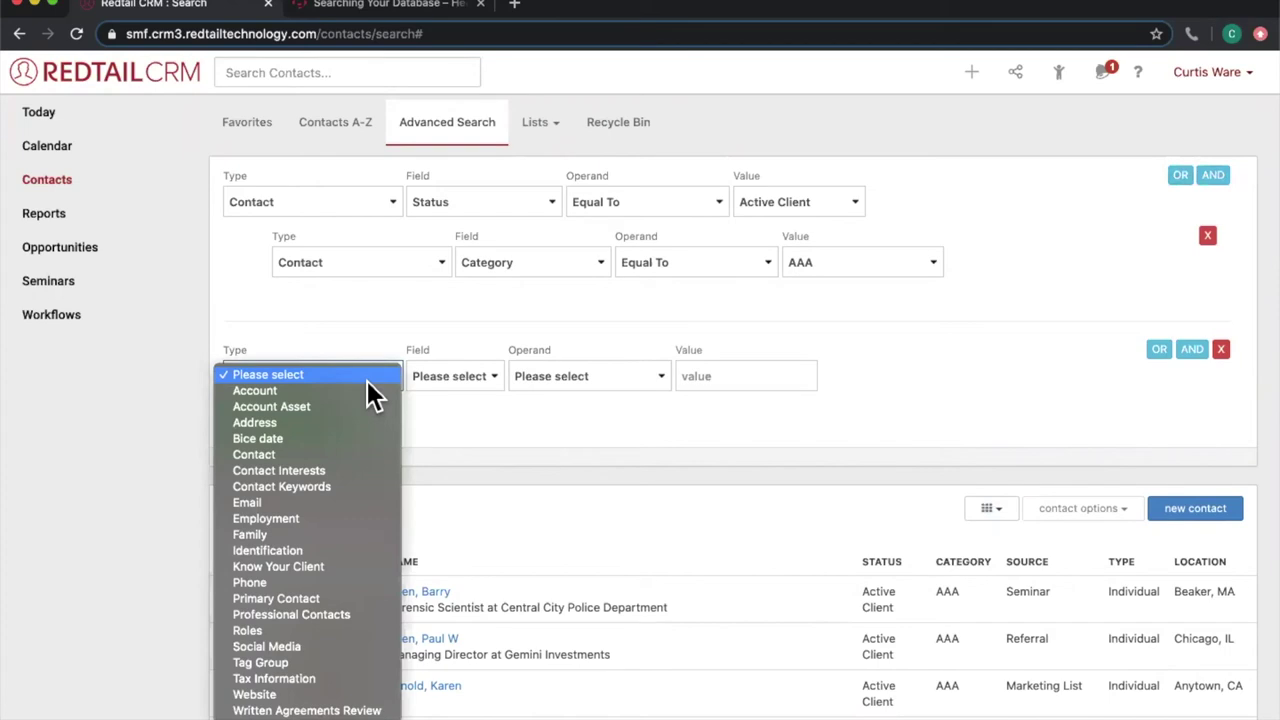
{"action": "left_click", "coordinate": [368, 455]}
{"action": "left_click", "coordinate": [501, 376]}
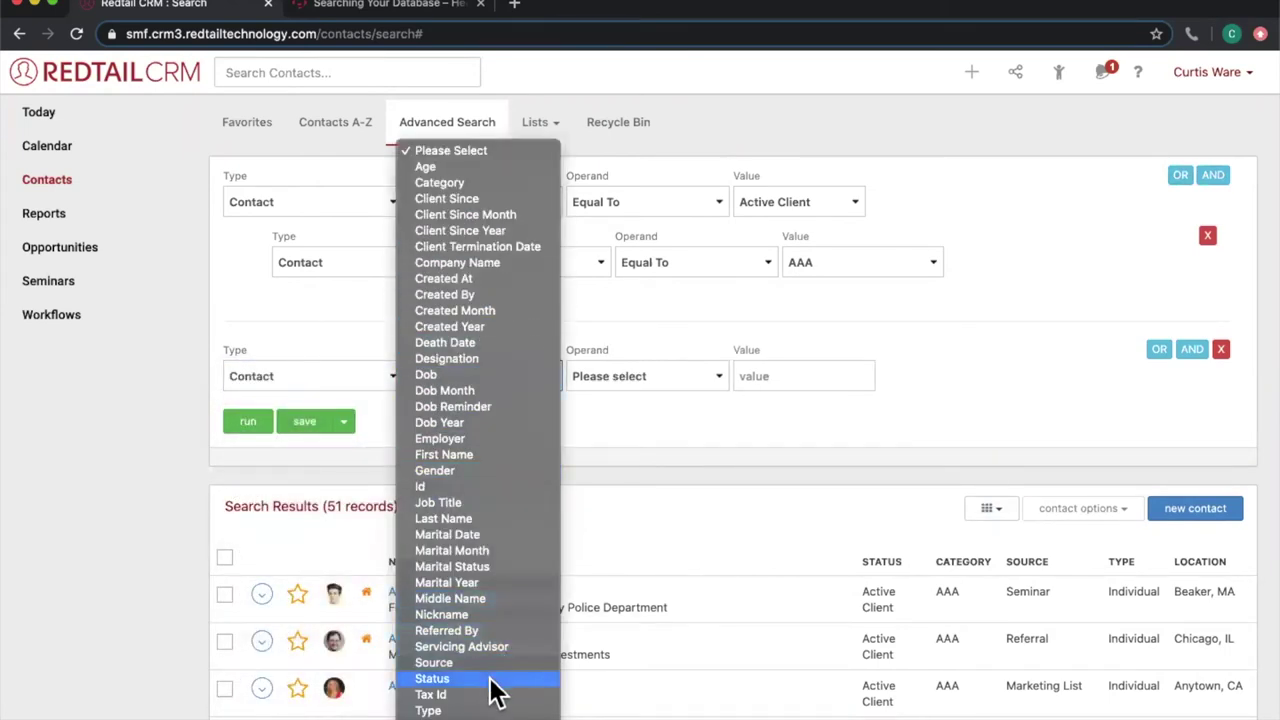
{"action": "left_click", "coordinate": [497, 682]}
{"action": "left_click", "coordinate": [606, 375]}
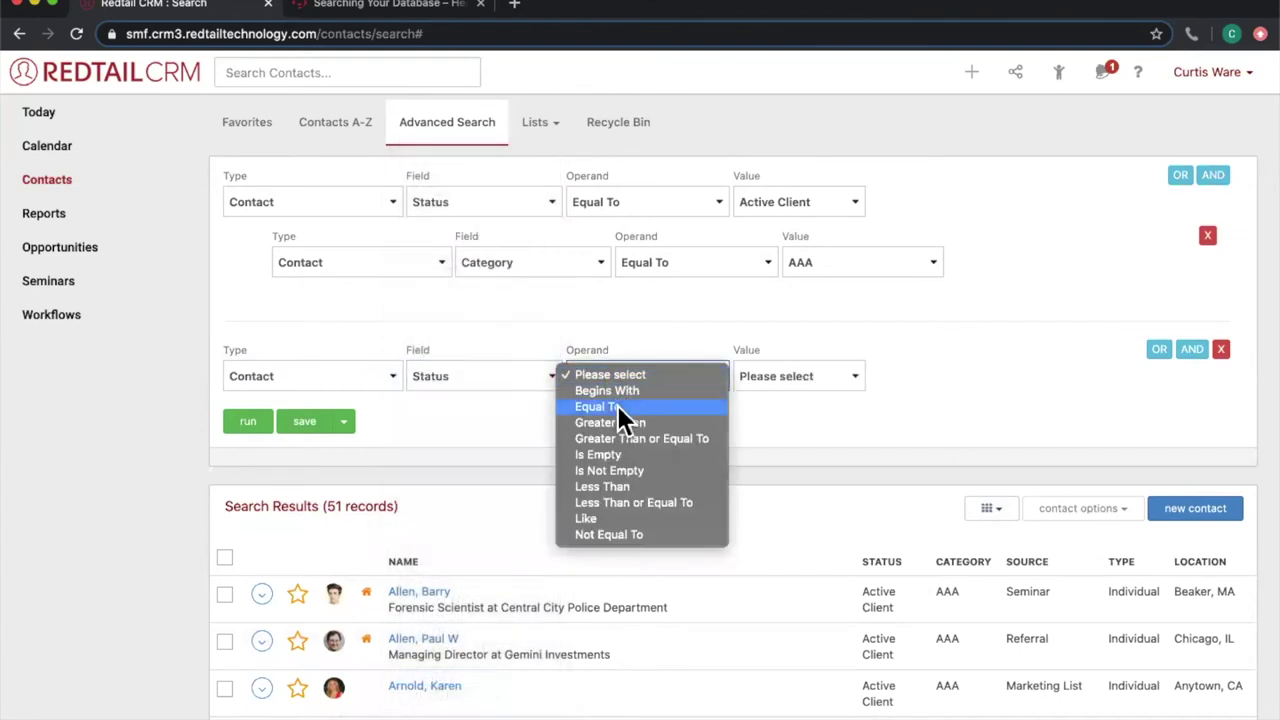
{"action": "left_click", "coordinate": [617, 405]}
{"action": "left_click", "coordinate": [815, 385]}
{"action": "left_click", "coordinate": [828, 391]}
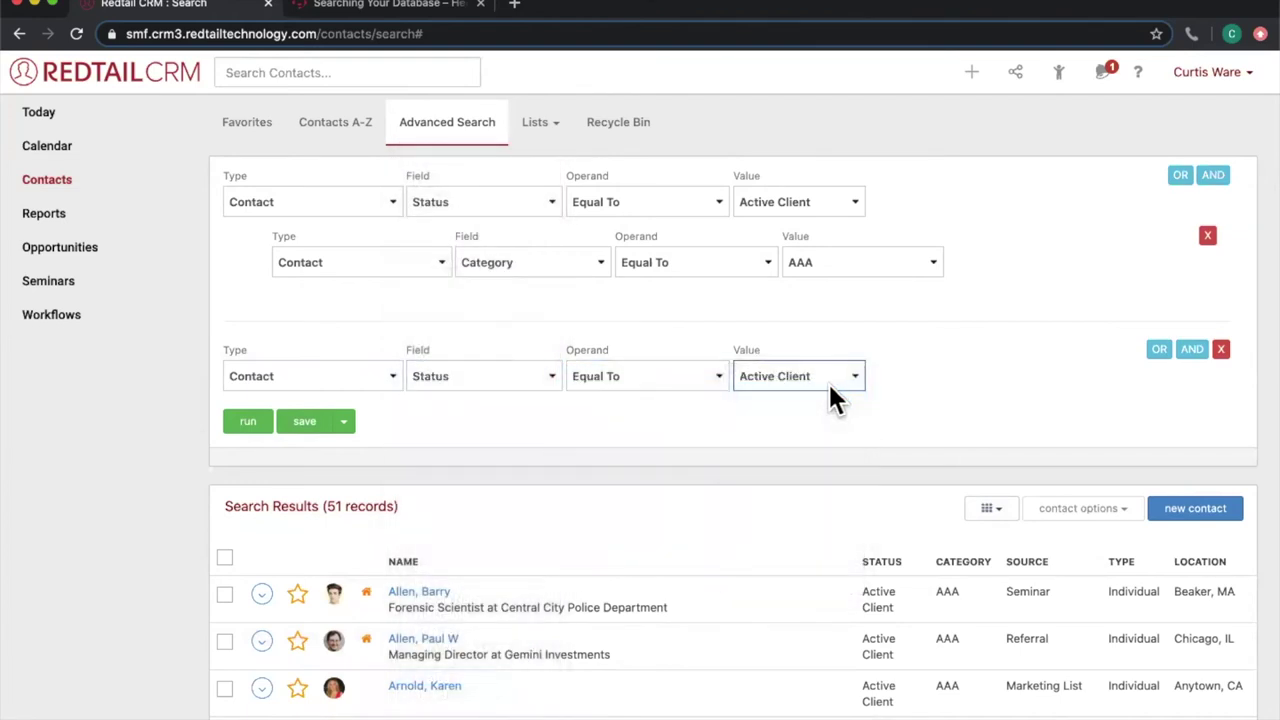
- Within the OR group, add an AND criterion of Type Contact with Category Equal To AA
{"action": "left_click", "coordinate": [1194, 352]}
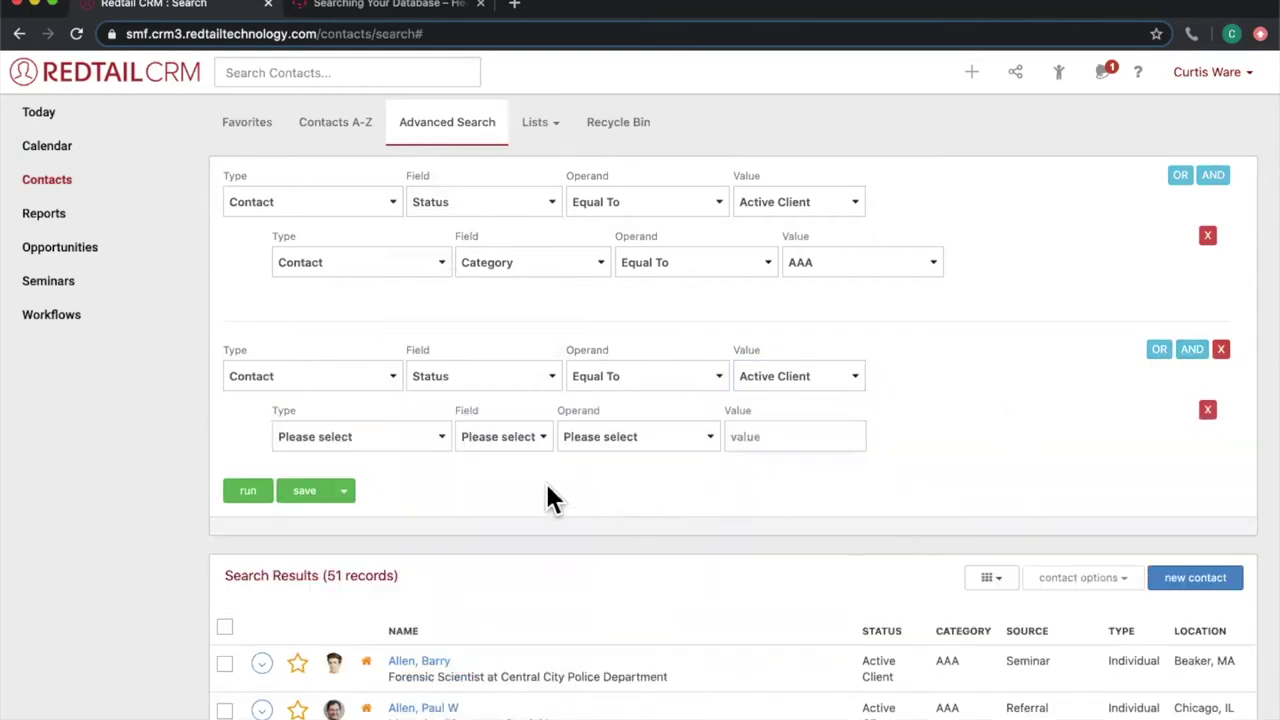
{"action": "left_click", "coordinate": [424, 436]}
{"action": "left_click", "coordinate": [423, 518]}
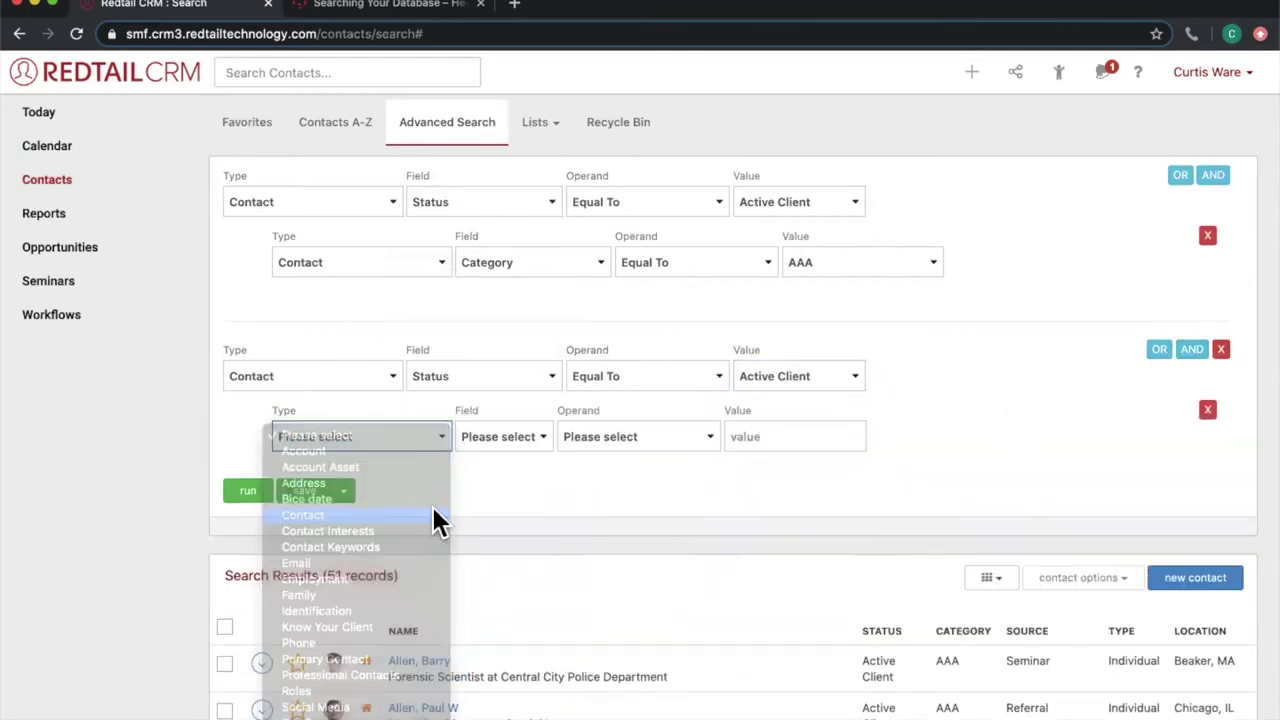
{"action": "left_click", "coordinate": [538, 436]}
{"action": "left_click", "coordinate": [543, 466]}
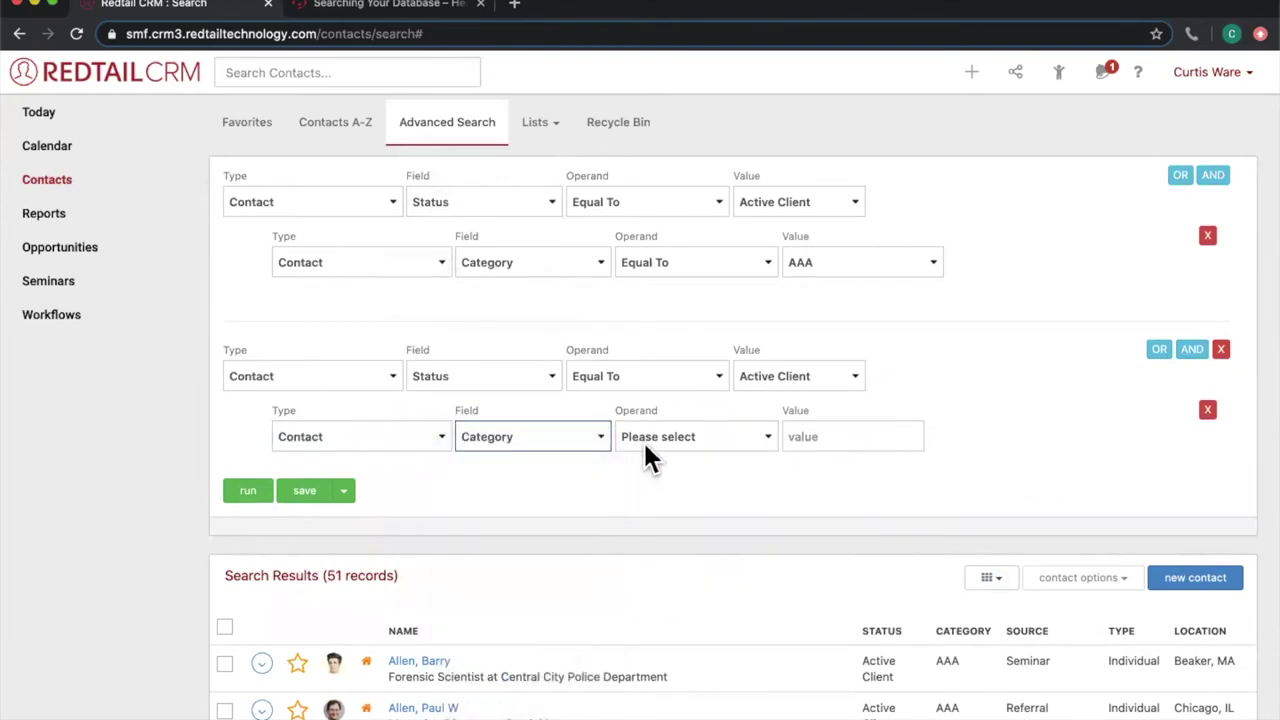
{"action": "left_click", "coordinate": [648, 438]}
{"action": "left_click", "coordinate": [662, 466]}
{"action": "left_click", "coordinate": [870, 436]}
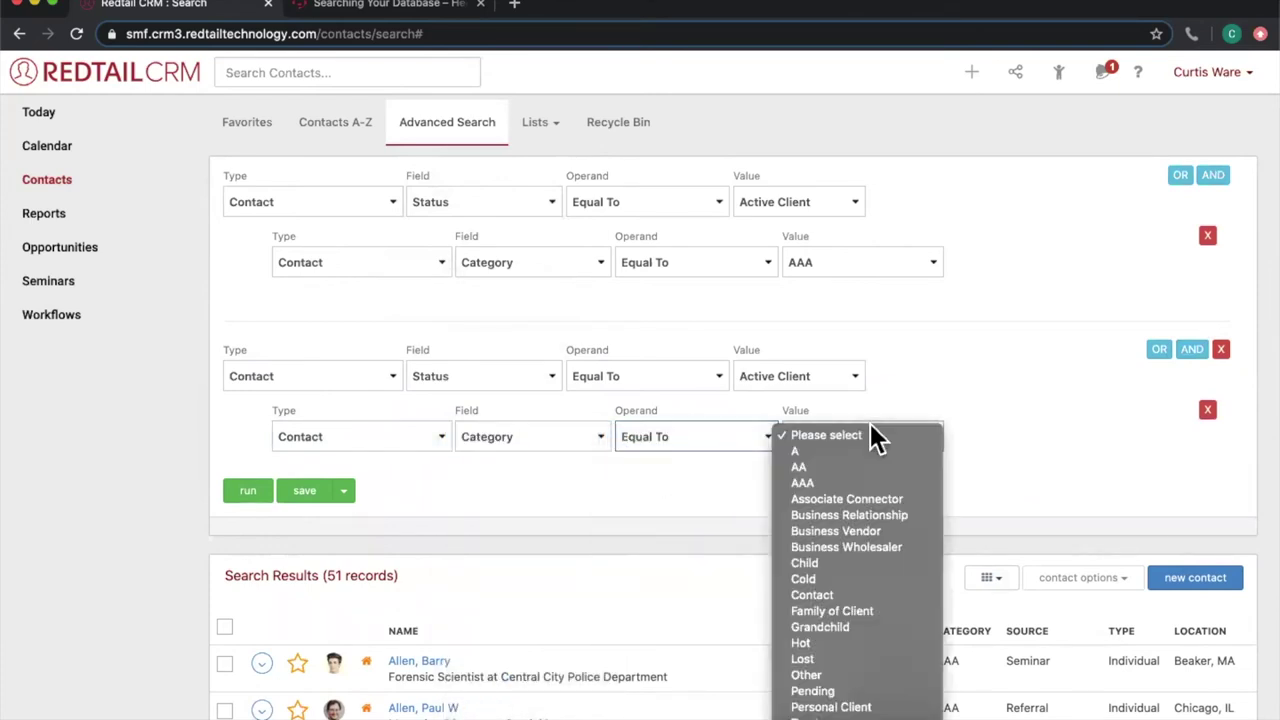
{"action": "left_click", "coordinate": [870, 466]}
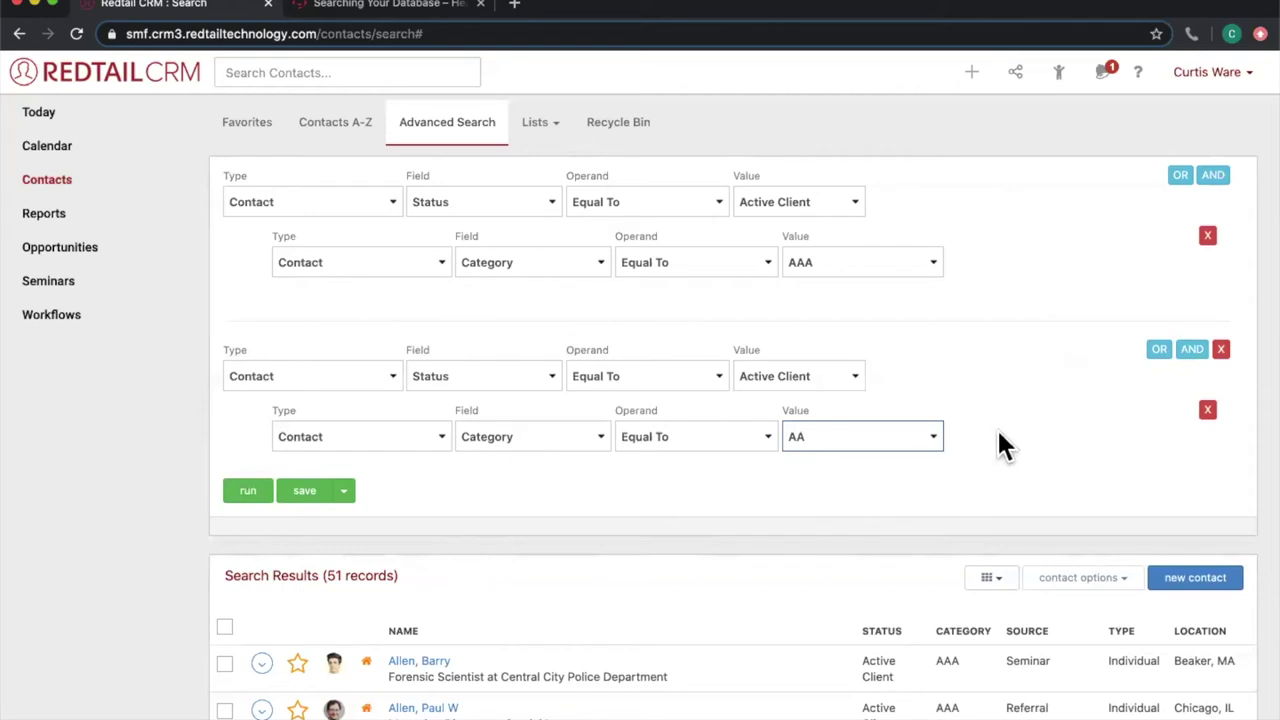
- Run the search for active clients in category AAA or AA and review the resulting contacts
{"action": "left_click", "coordinate": [241, 499]}
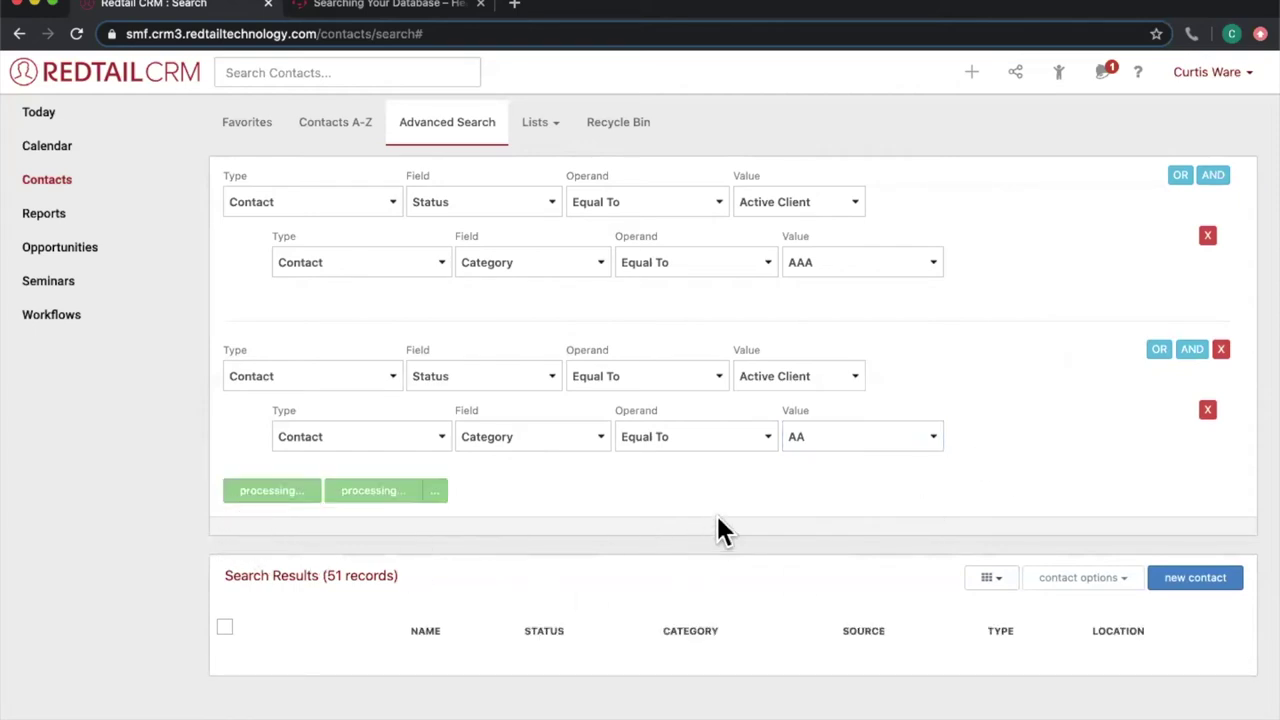
{"action": "scroll", "coordinate": [758, 478], "scroll_direction": "down", "scroll_amount": 1}
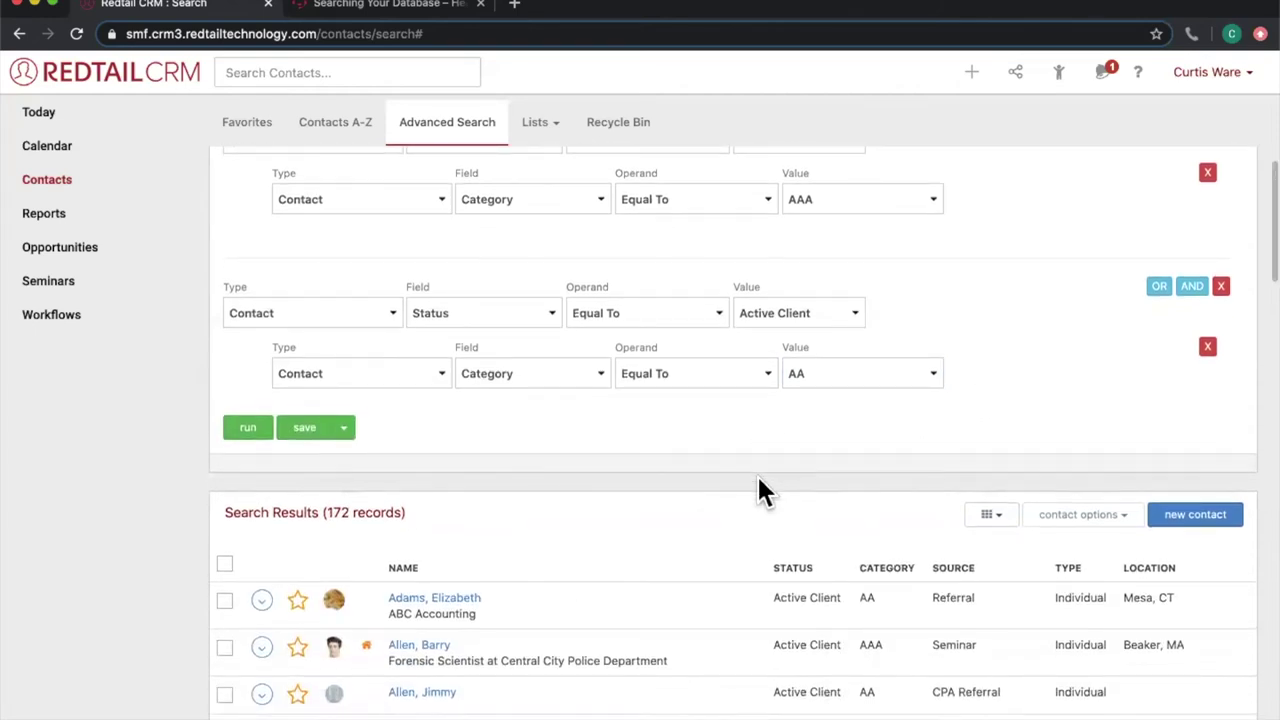
{"action": "scroll", "coordinate": [757, 476], "scroll_direction": "down", "scroll_amount": 2}
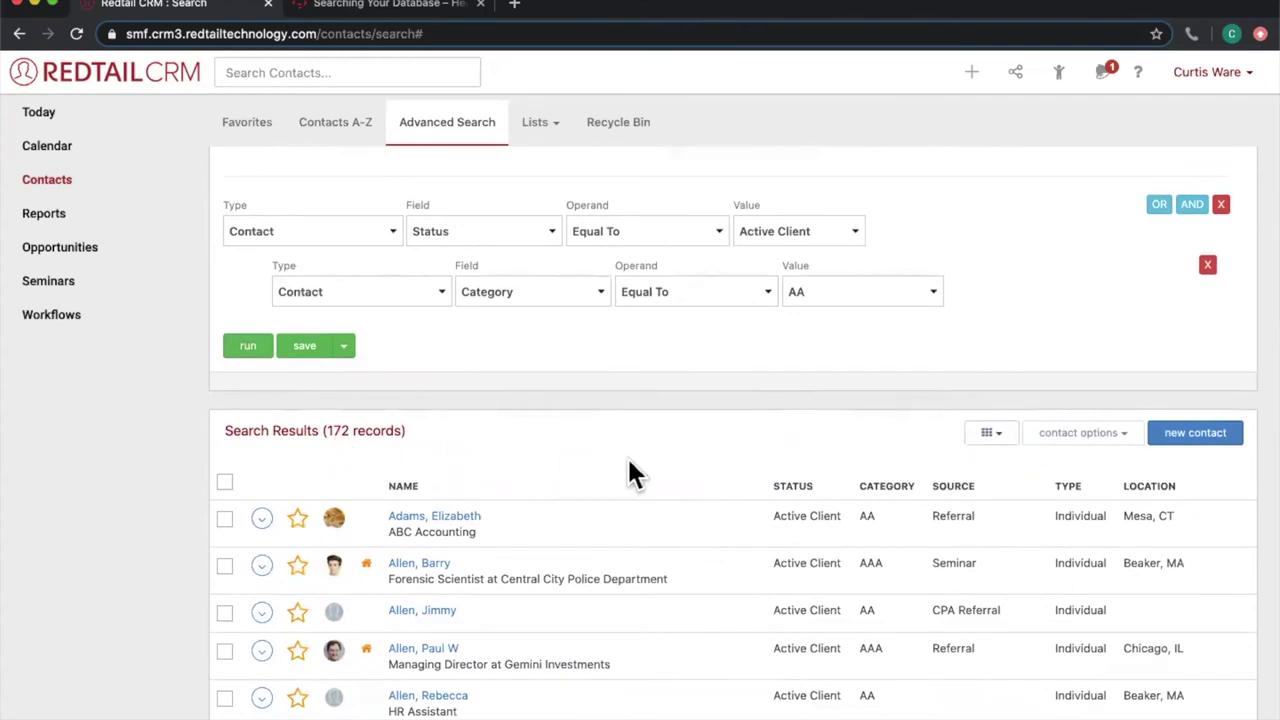
{"action": "scroll", "coordinate": [627, 456], "scroll_direction": "up", "scroll_amount": 3}
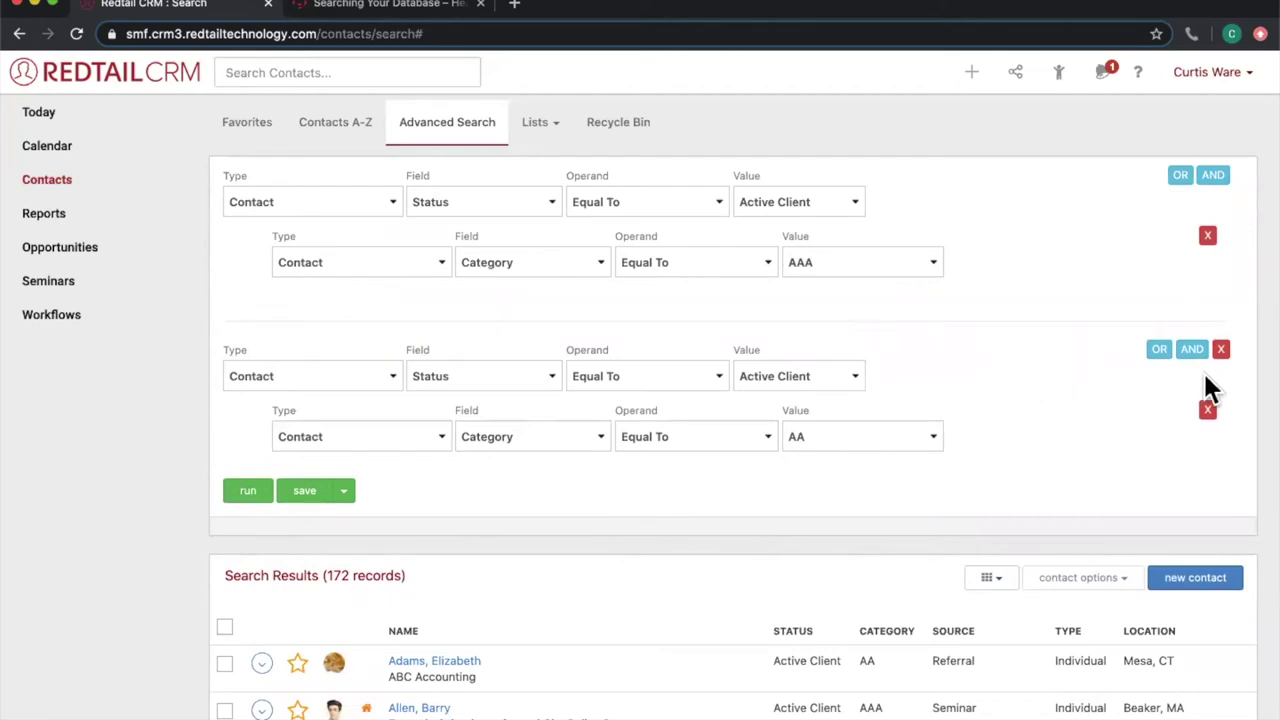
- Replace the OR group with an AND criterion of Type Contact with Category Equal To AA in the first group, and run the search
{"action": "left_click", "coordinate": [1207, 409]}
{"action": "left_click", "coordinate": [1222, 349]}
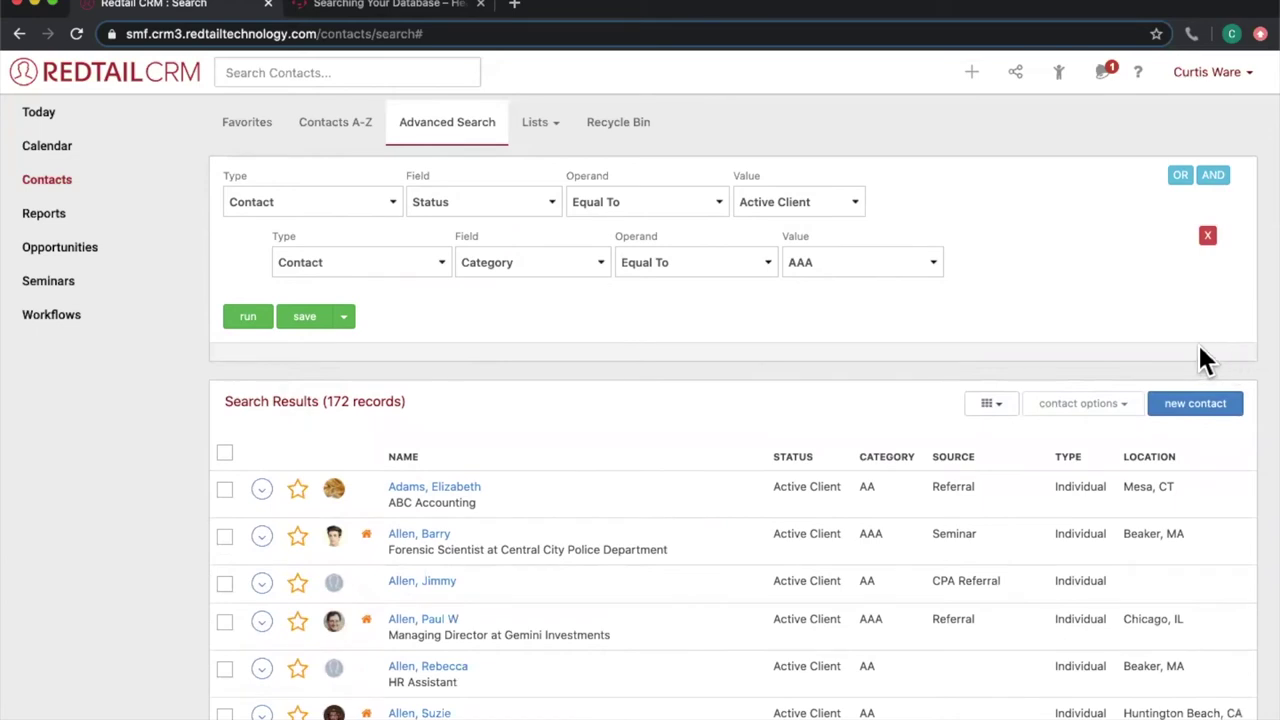
{"action": "left_click", "coordinate": [1212, 175]}
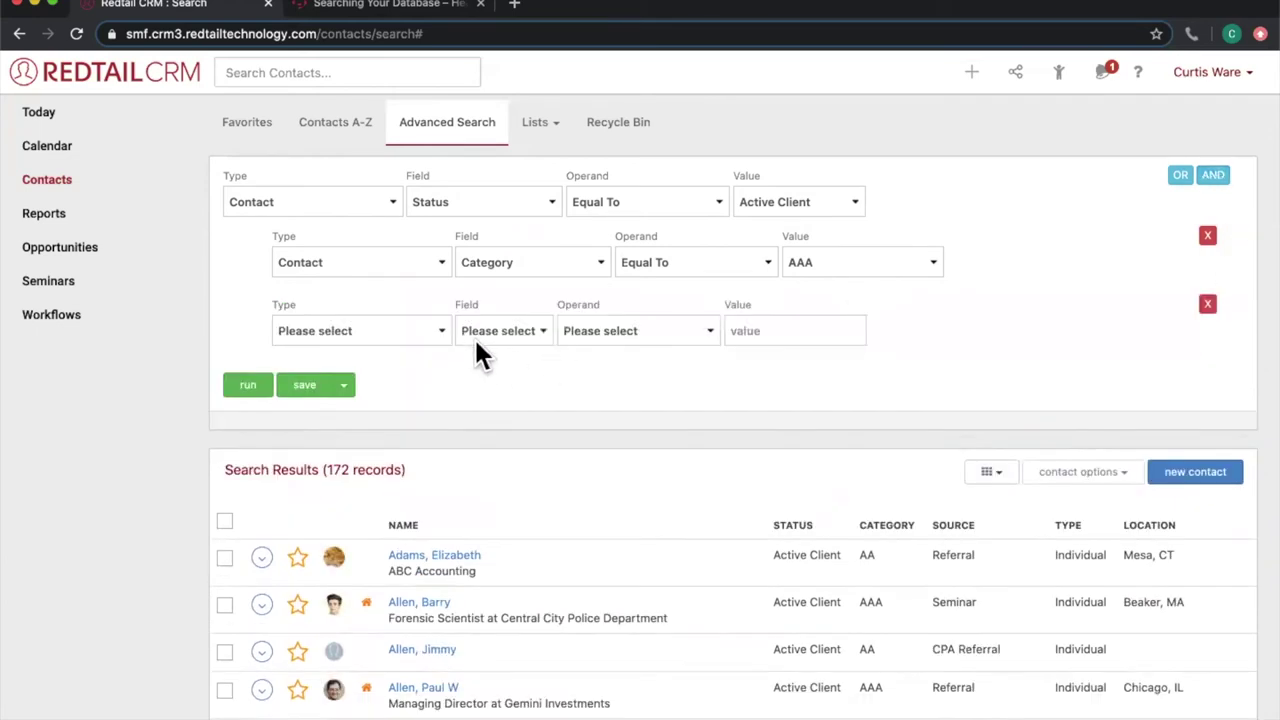
{"action": "left_click", "coordinate": [430, 333]}
{"action": "left_click", "coordinate": [406, 408]}
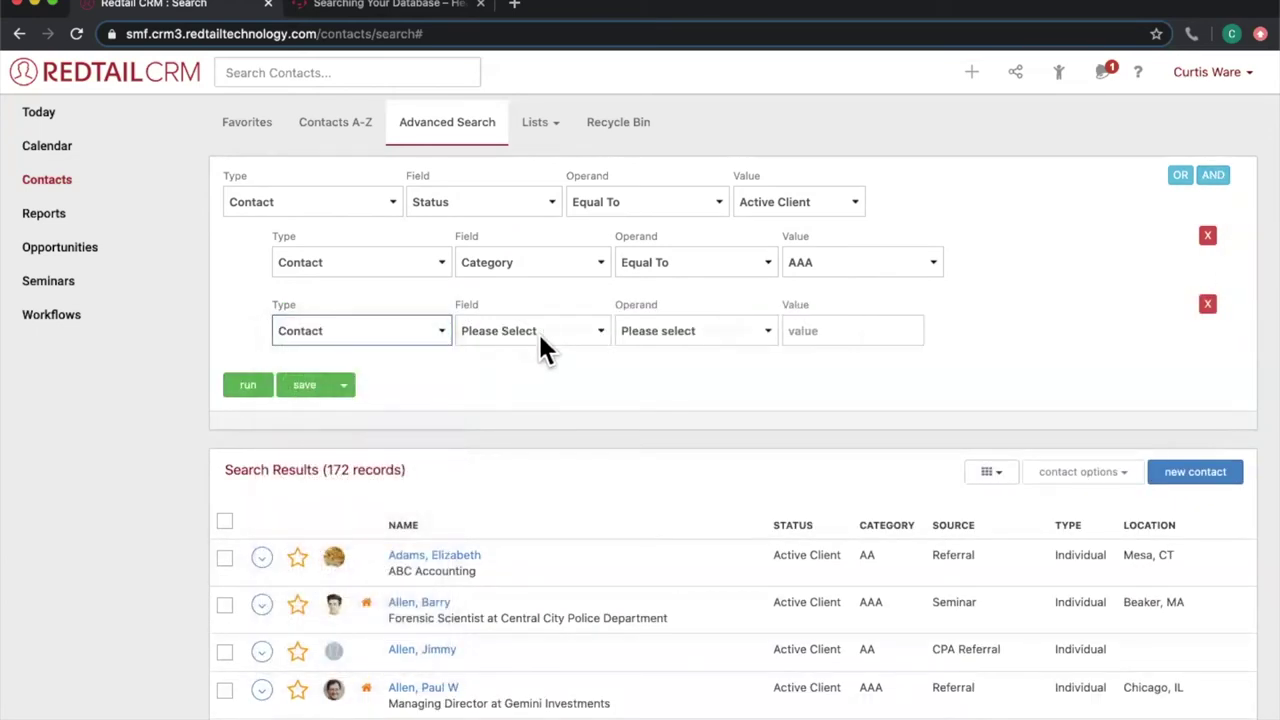
{"action": "left_click", "coordinate": [540, 331]}
{"action": "left_click", "coordinate": [544, 361]}
{"action": "left_click", "coordinate": [678, 336]}
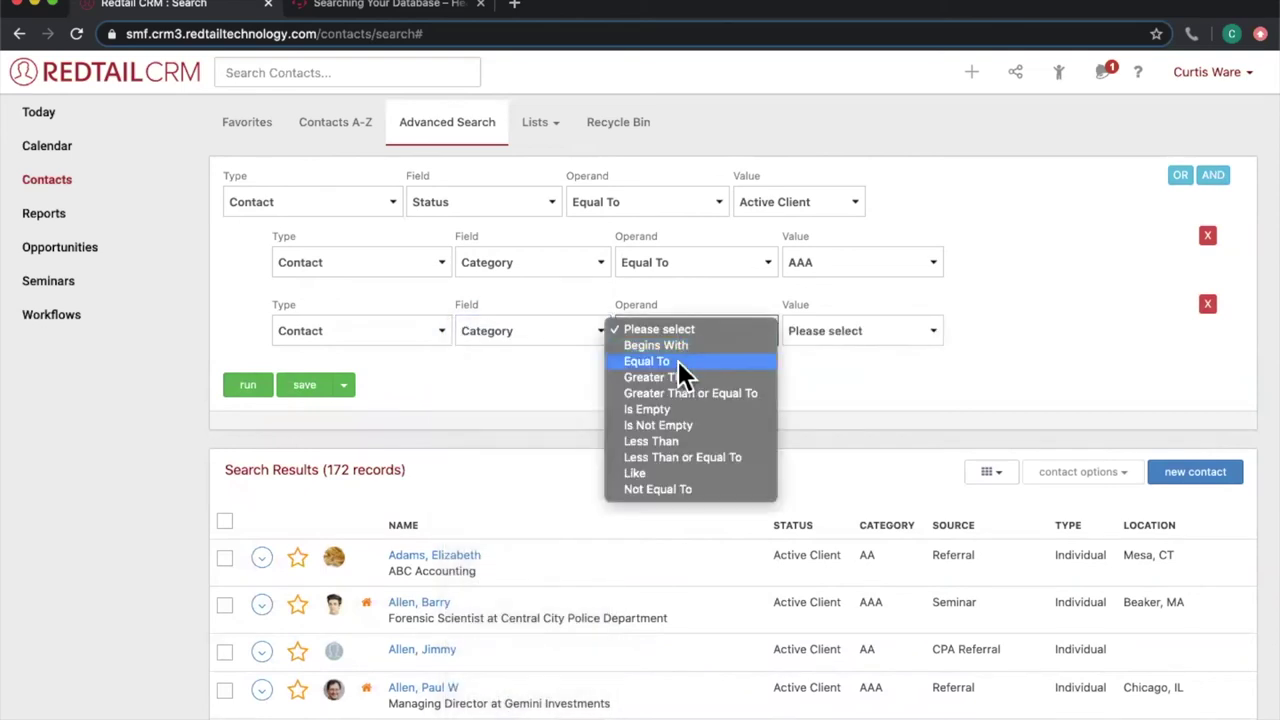
{"action": "left_click", "coordinate": [680, 362]}
{"action": "left_click", "coordinate": [852, 331]}
{"action": "left_click", "coordinate": [847, 363]}
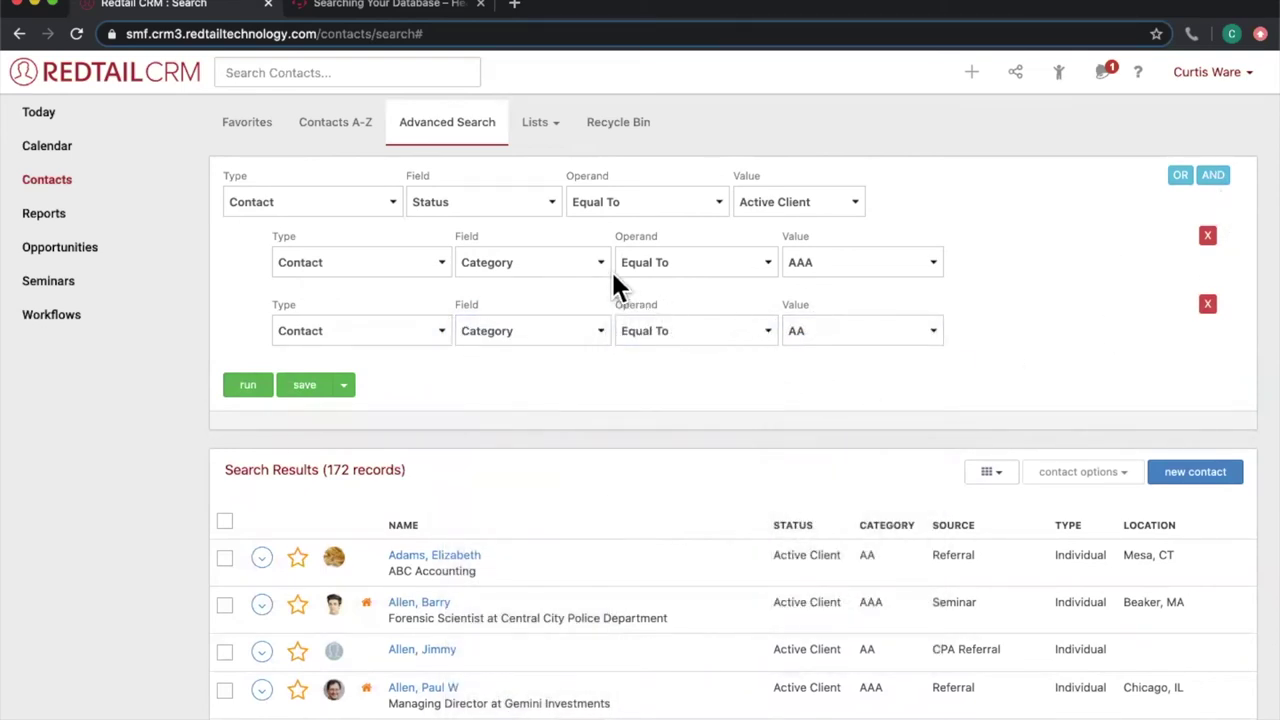
{"action": "left_click", "coordinate": [248, 386]}
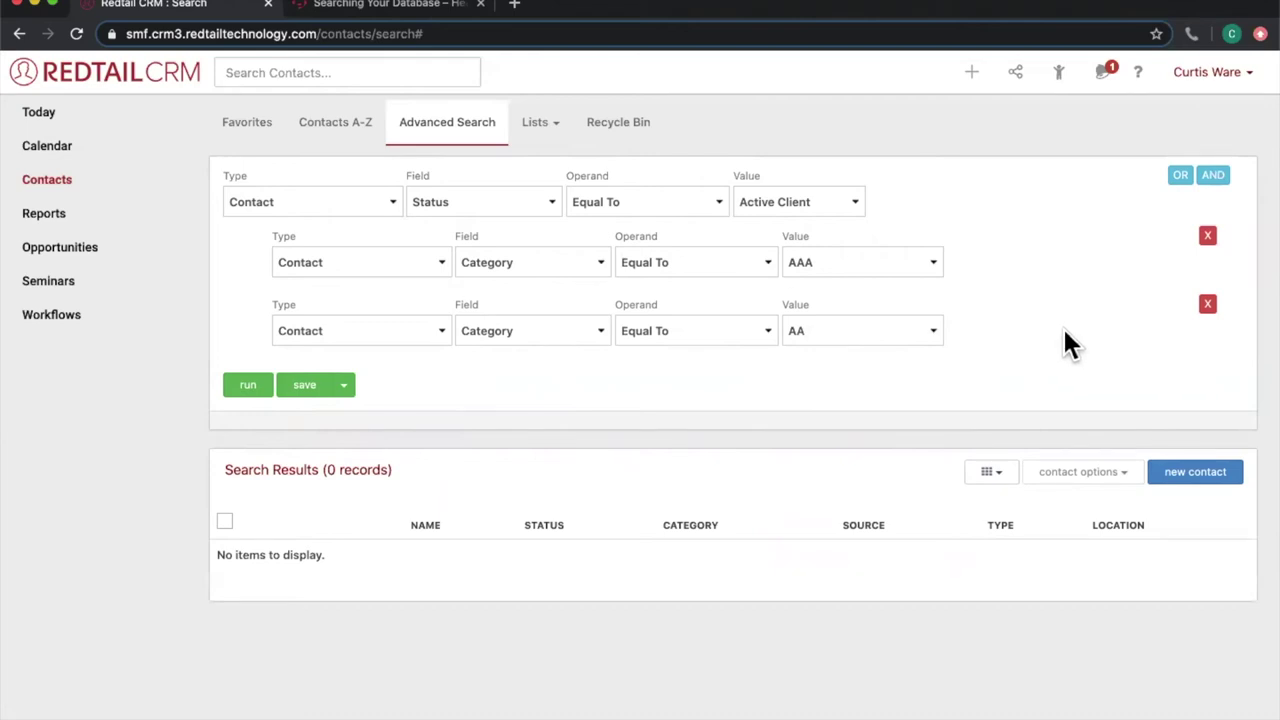
- Replace the AA criterion in the first group with an OR criterion of Type Contact with Category Equal To AA
{"action": "left_click", "coordinate": [1207, 304]}
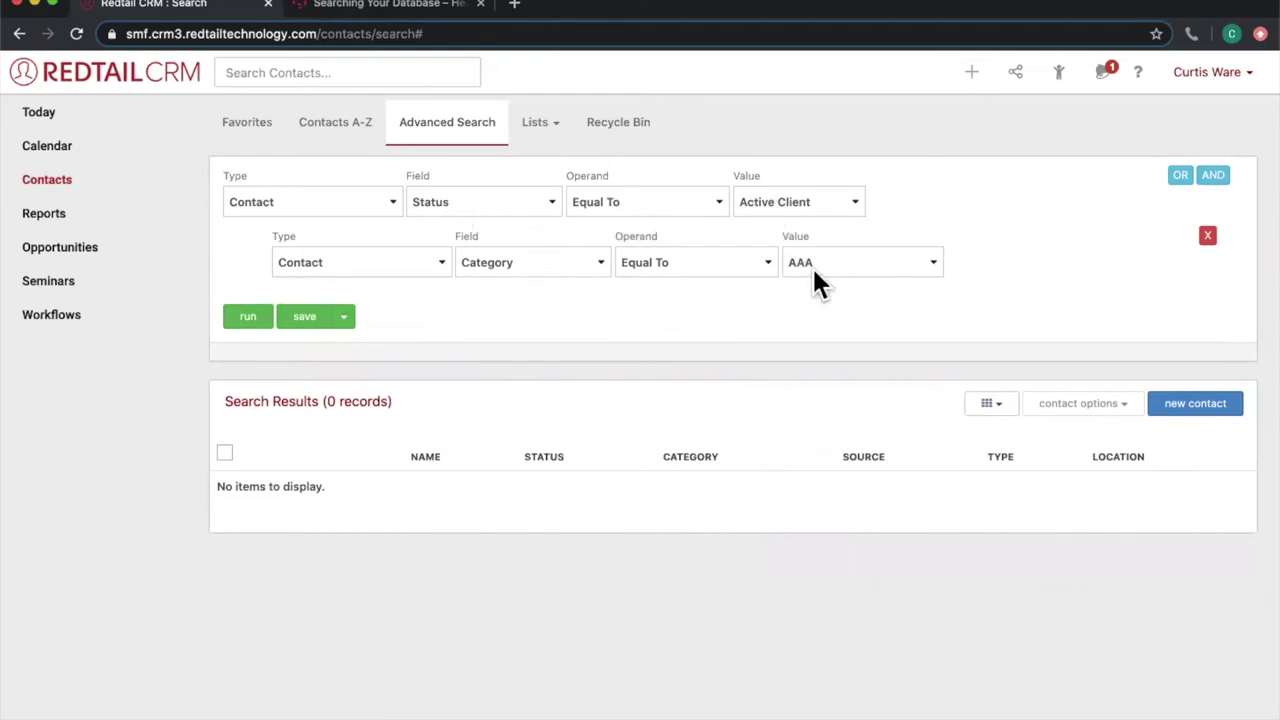
{"action": "left_click", "coordinate": [1179, 176]}
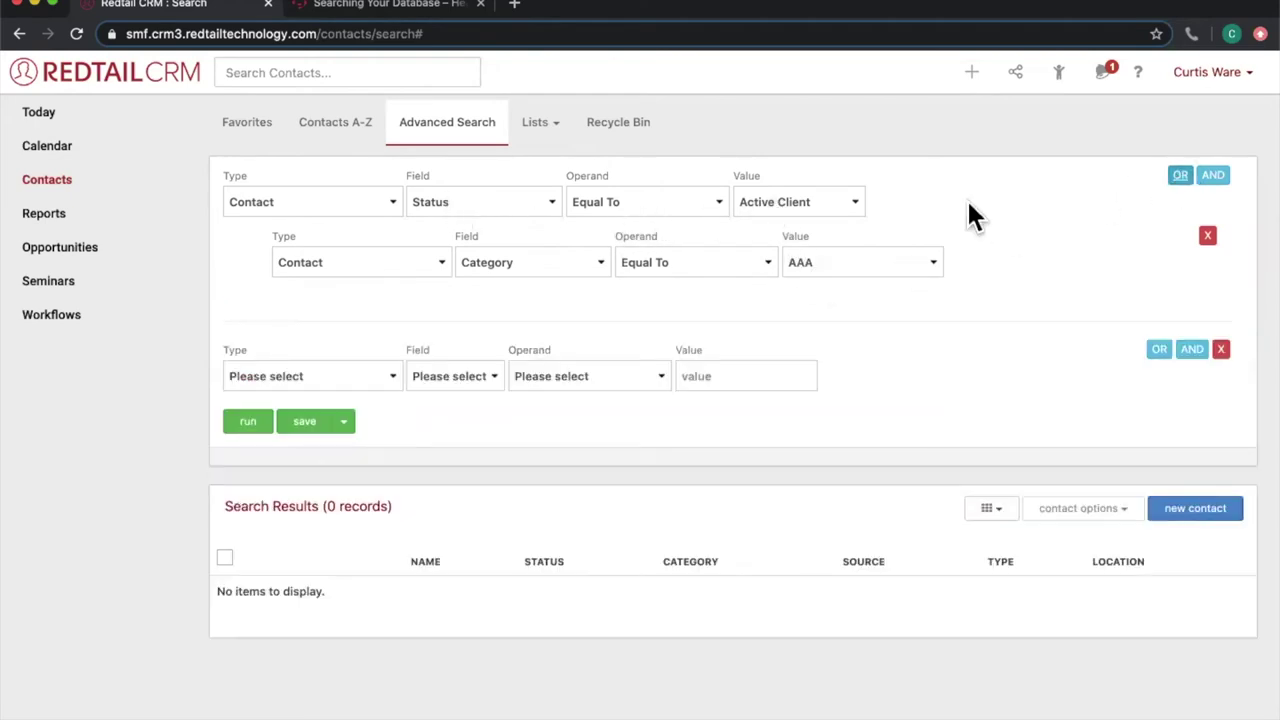
{"action": "left_click", "coordinate": [362, 377]}
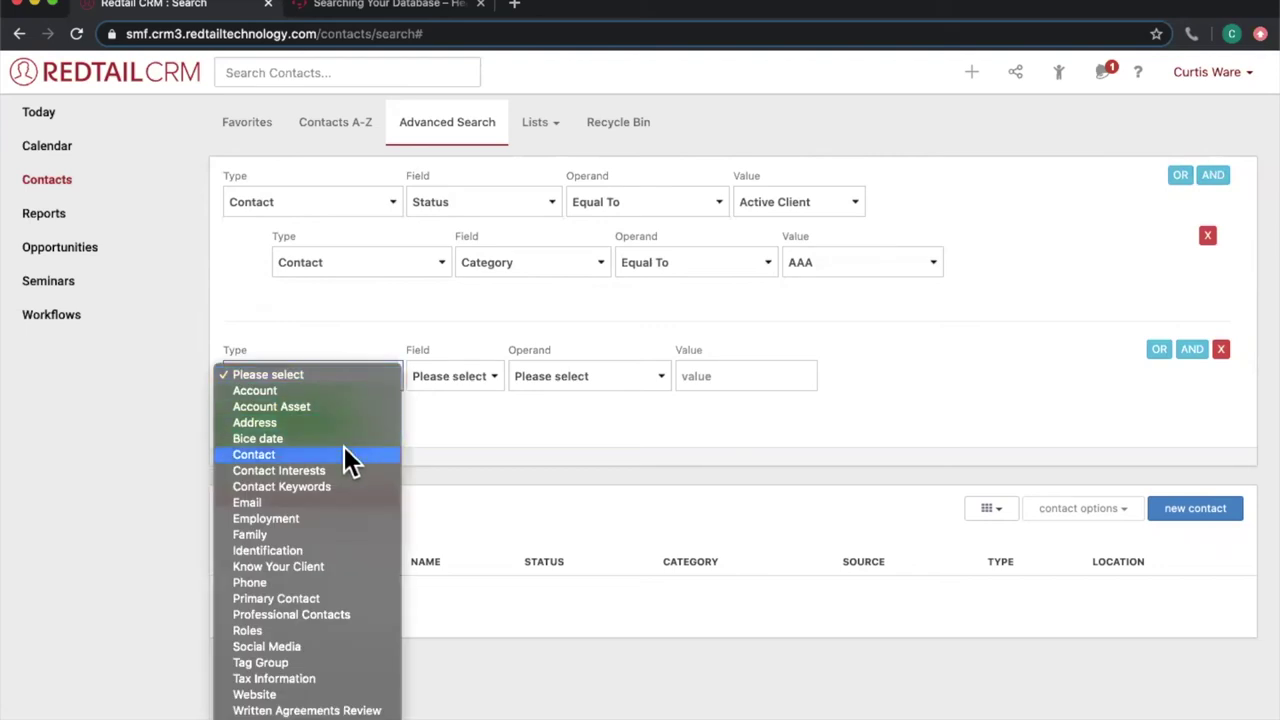
{"action": "left_click", "coordinate": [345, 452]}
{"action": "left_click", "coordinate": [485, 376]}
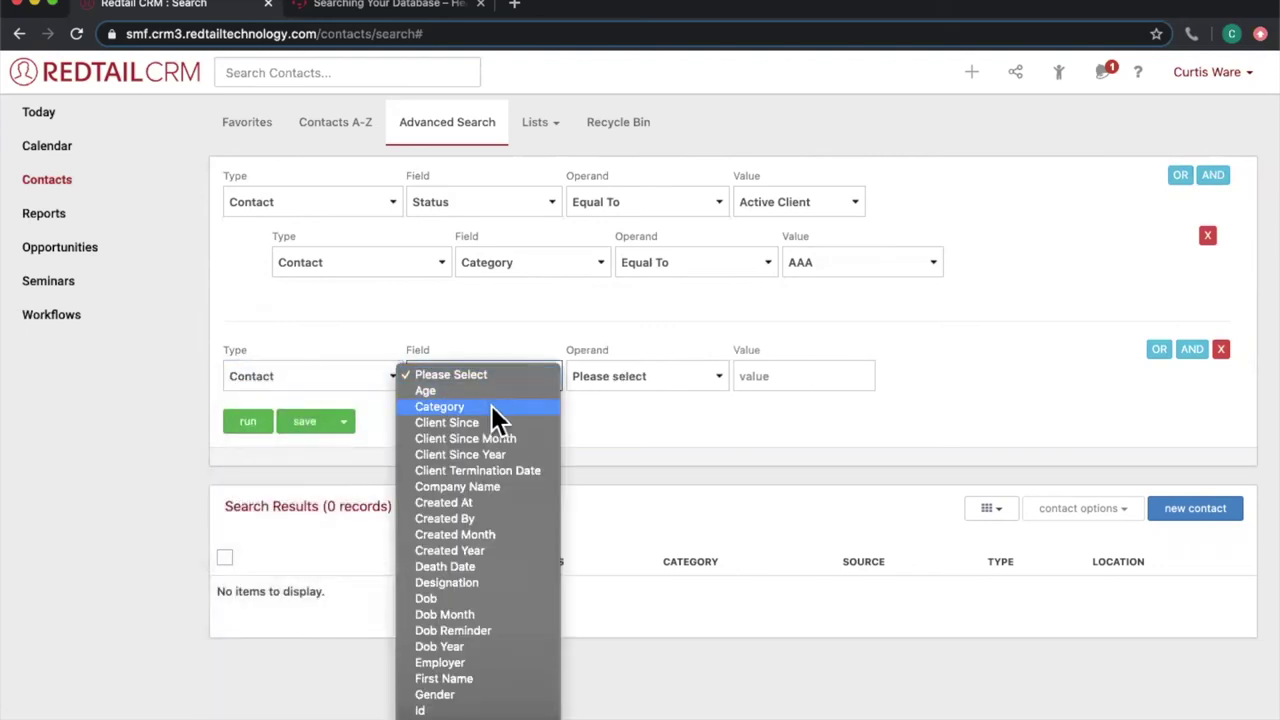
{"action": "left_click", "coordinate": [491, 406]}
{"action": "left_click", "coordinate": [646, 376]}
{"action": "left_click", "coordinate": [646, 406]}
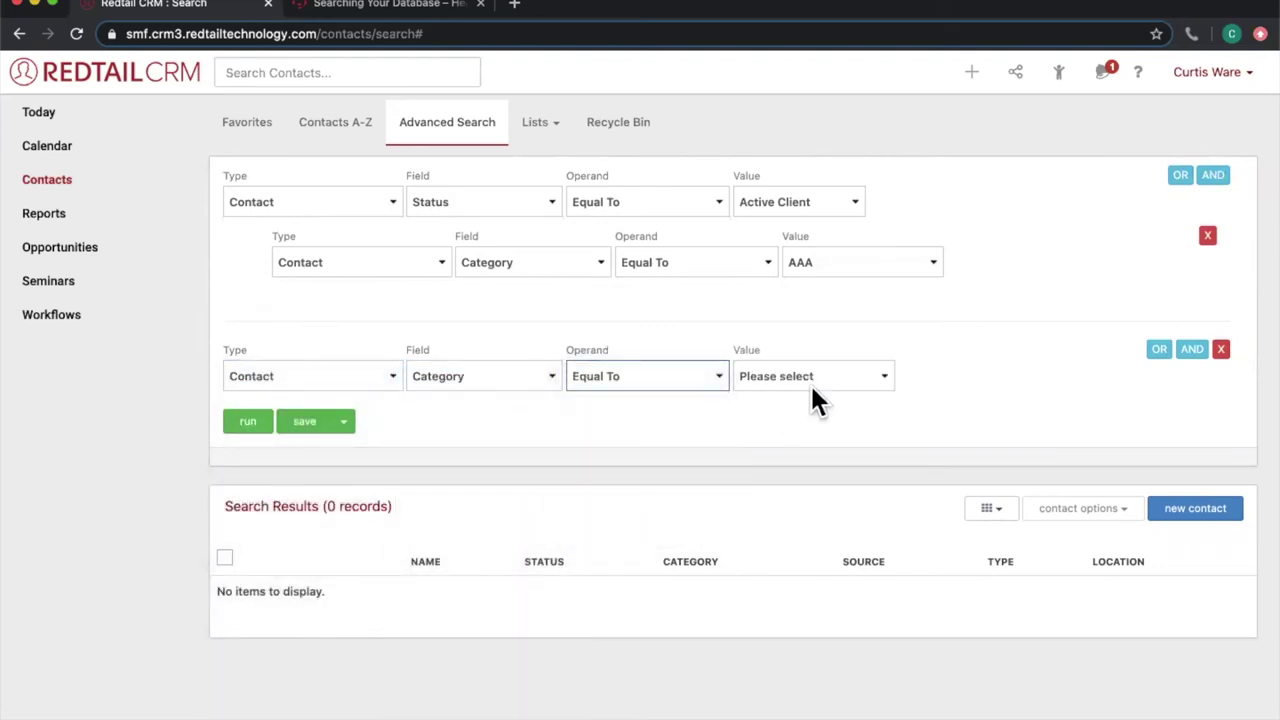
{"action": "left_click", "coordinate": [812, 380]}
{"action": "left_click", "coordinate": [818, 409]}
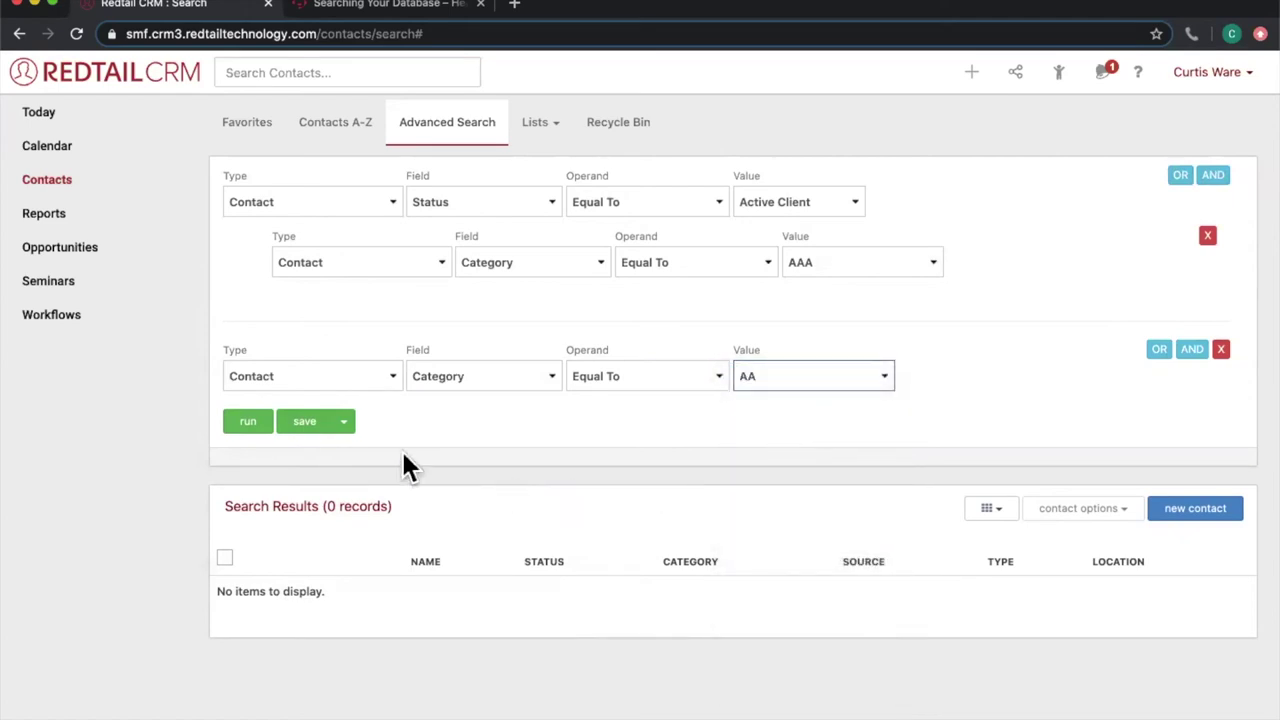
- Run the search with the standalone AA criterion and look through the resulting contacts
{"action": "left_click", "coordinate": [250, 424]}
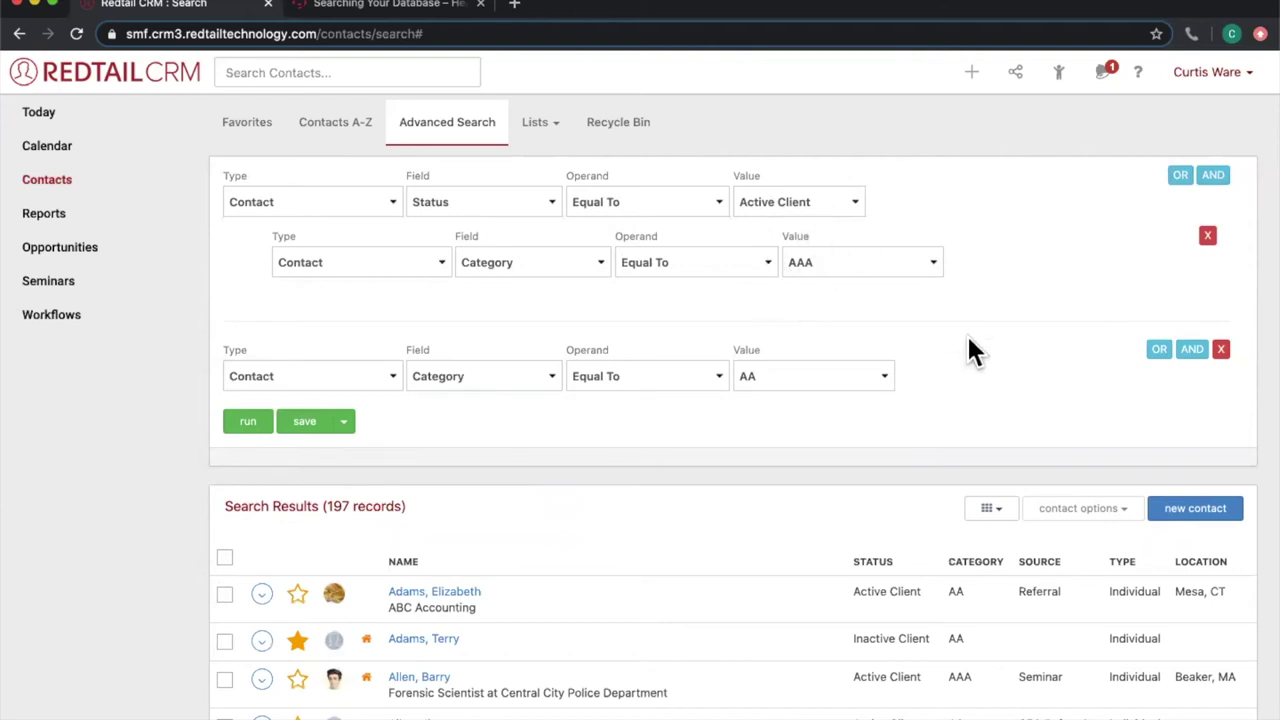
{"action": "scroll", "coordinate": [966, 340], "scroll_direction": "down", "scroll_amount": 1}
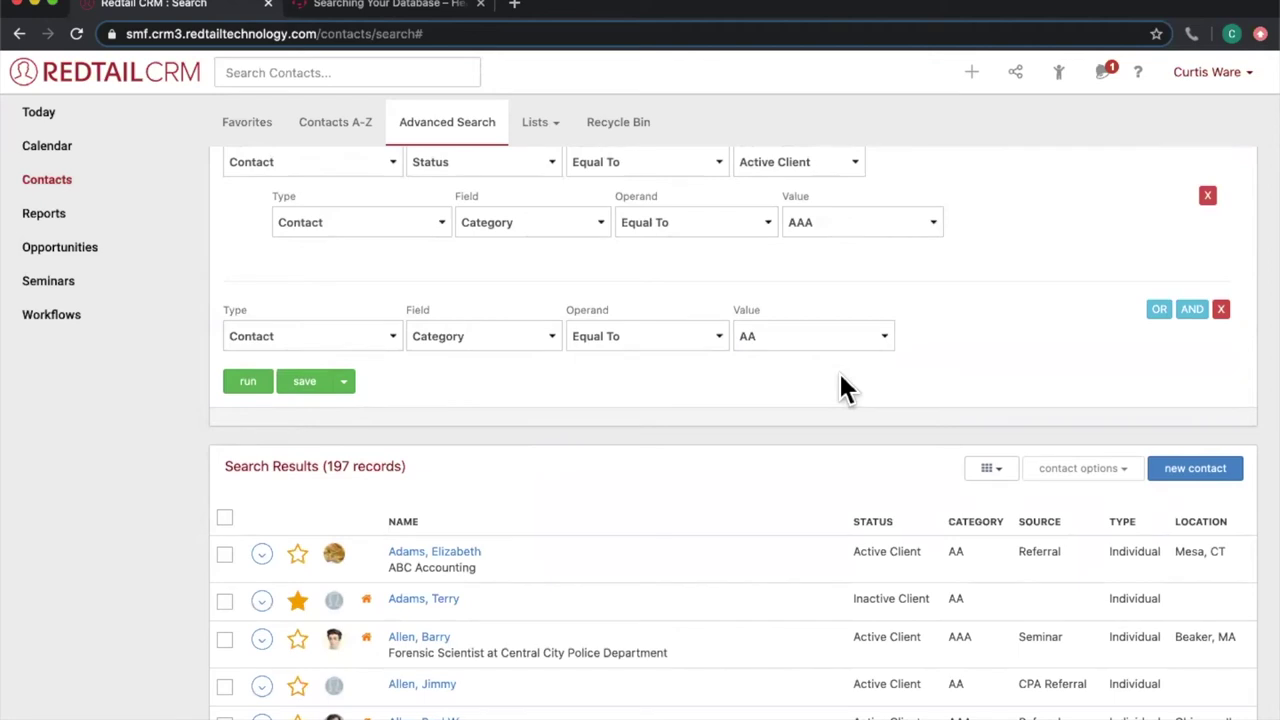
{"action": "scroll", "coordinate": [937, 360], "scroll_direction": "down", "scroll_amount": 5}
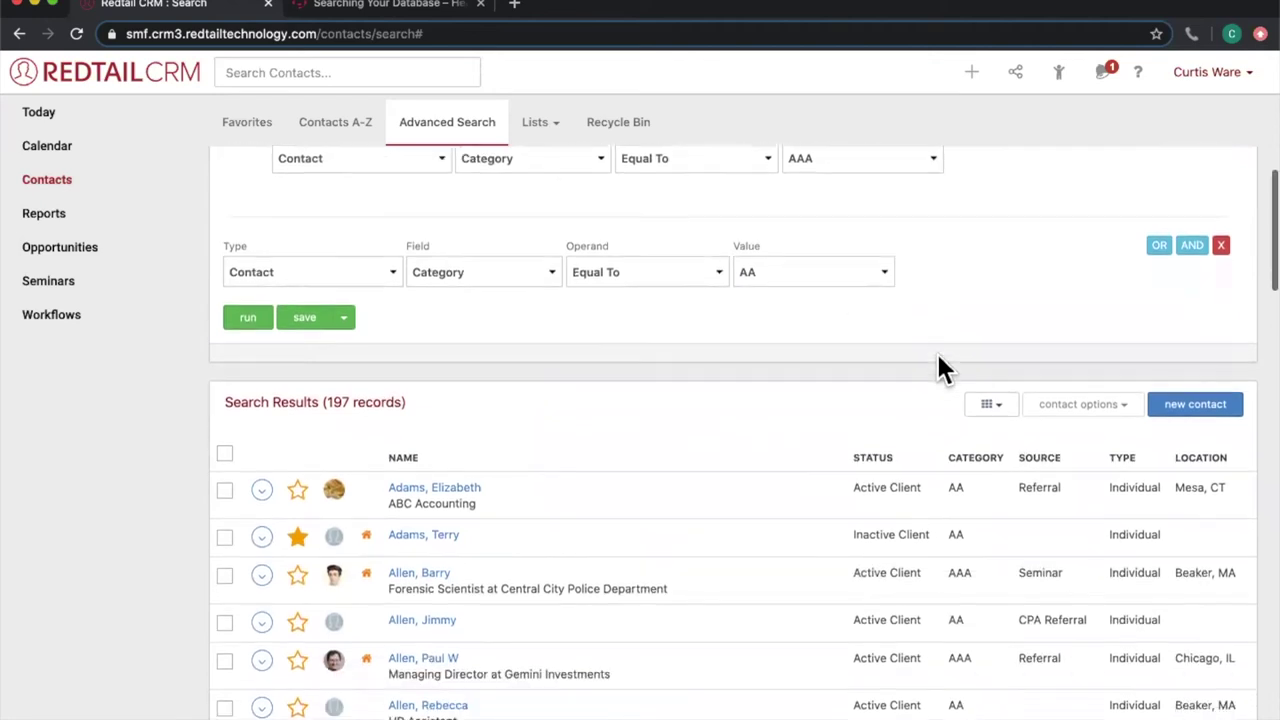
{"action": "scroll", "coordinate": [936, 363], "scroll_direction": "down", "scroll_amount": 1}
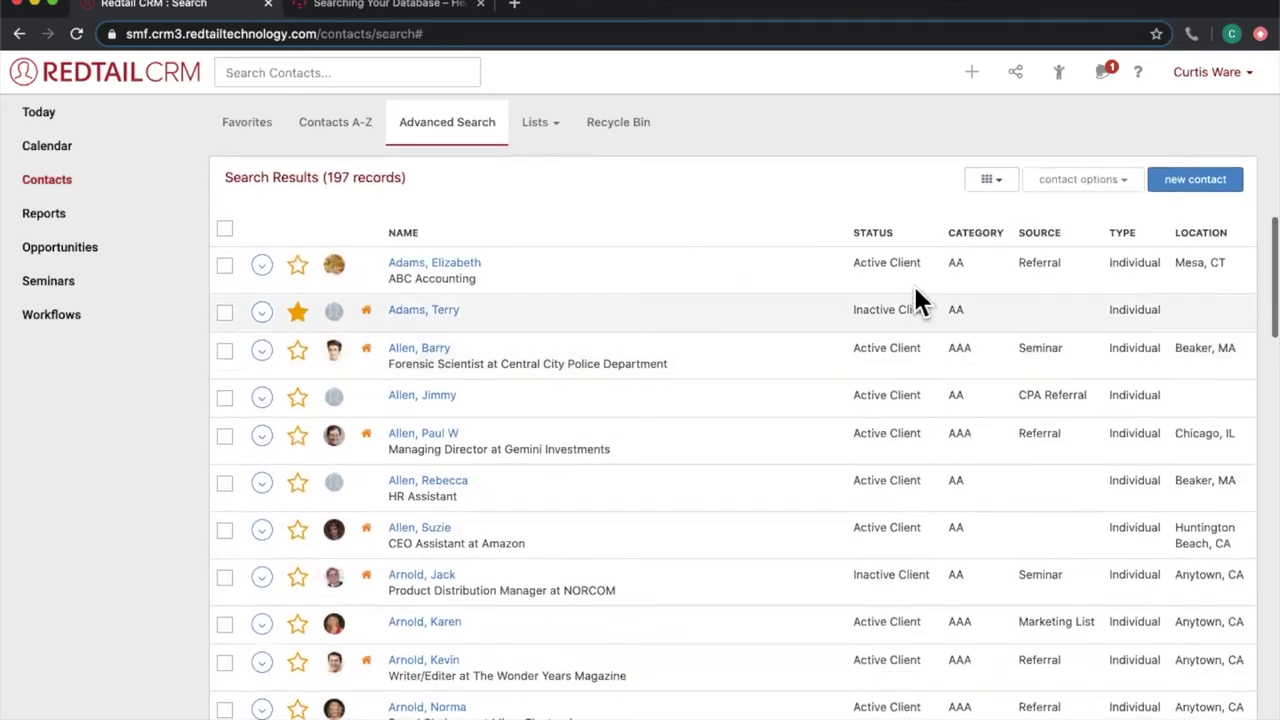
- Compare the status and category of the first two contacts with the criteria of the OR search
{"action": "left_click_drag", "start_coordinate": [855, 263], "coordinate": [924, 264]}
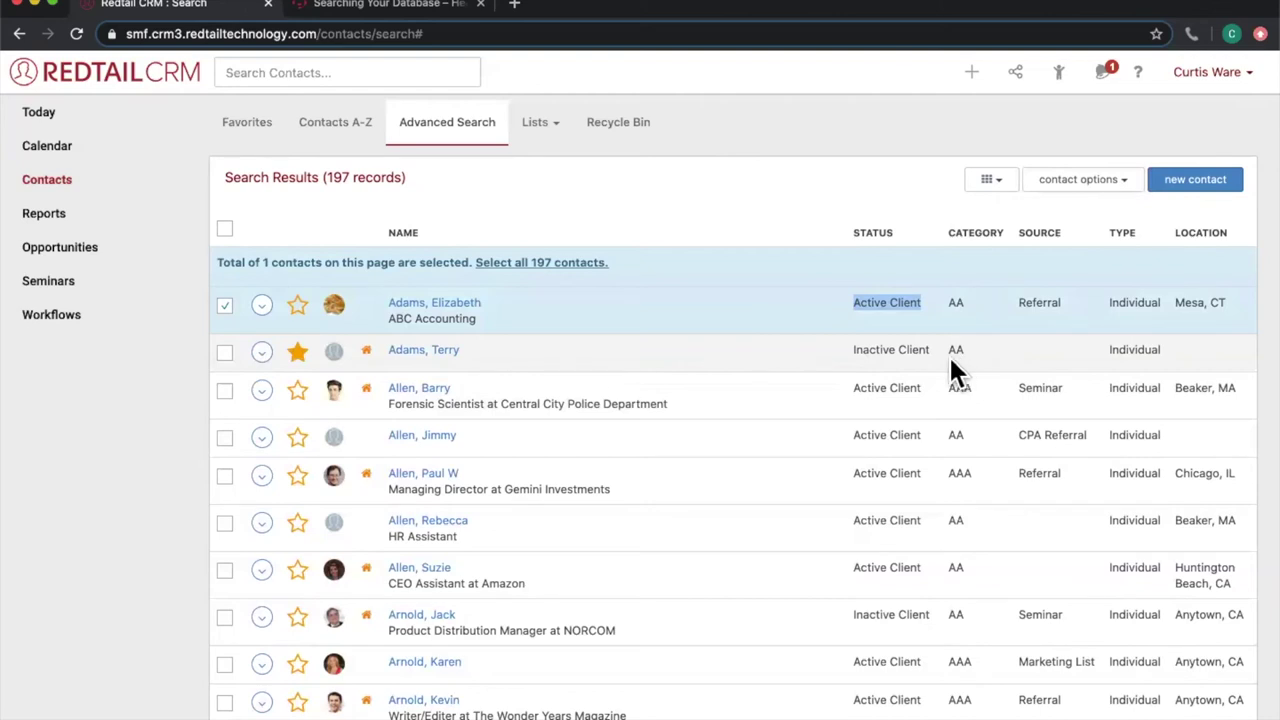
{"action": "double_click", "coordinate": [856, 350]}
{"action": "left_click_drag", "start_coordinate": [915, 352], "coordinate": [938, 351]}
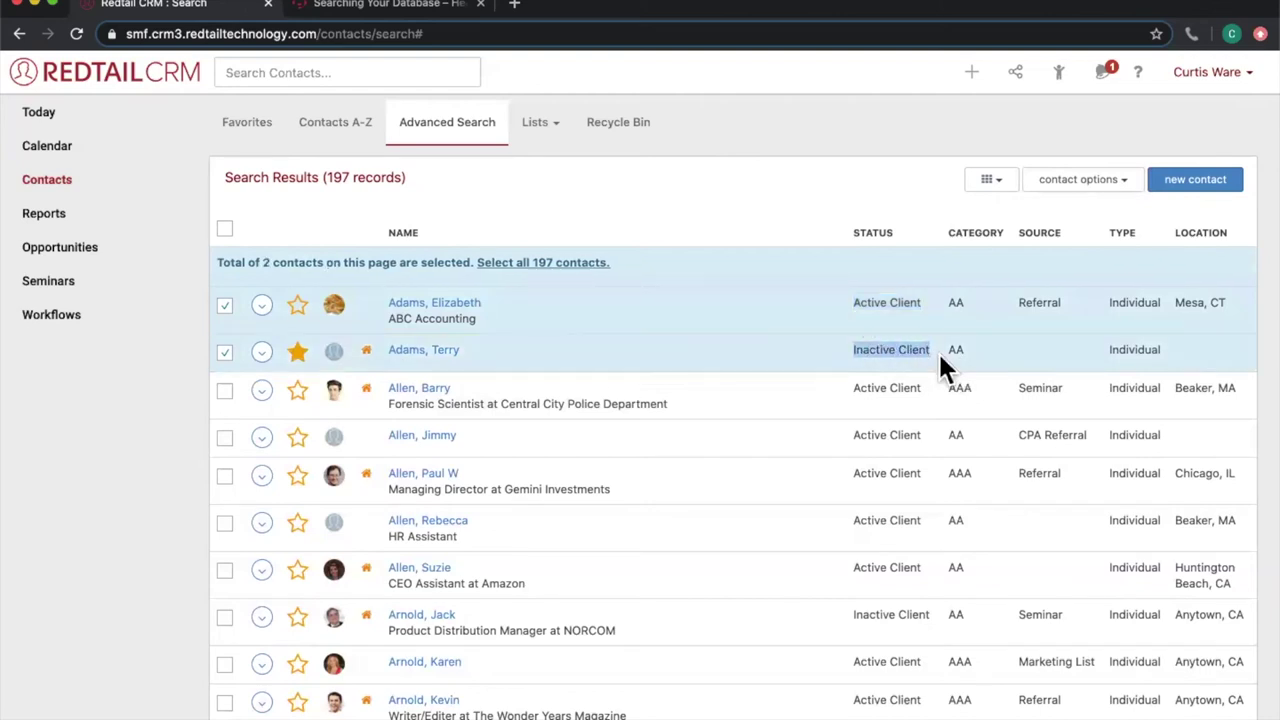
{"action": "double_click", "coordinate": [962, 348]}
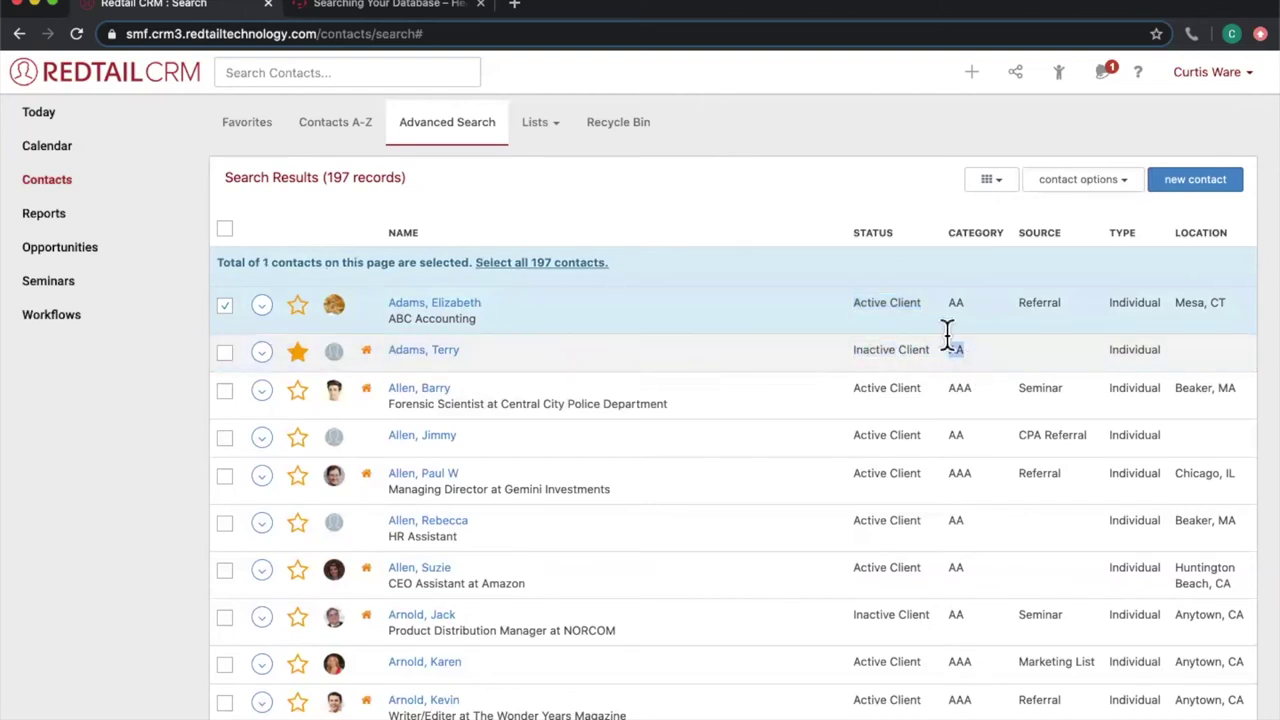
{"action": "scroll", "coordinate": [780, 205], "scroll_direction": "up", "scroll_amount": 5}
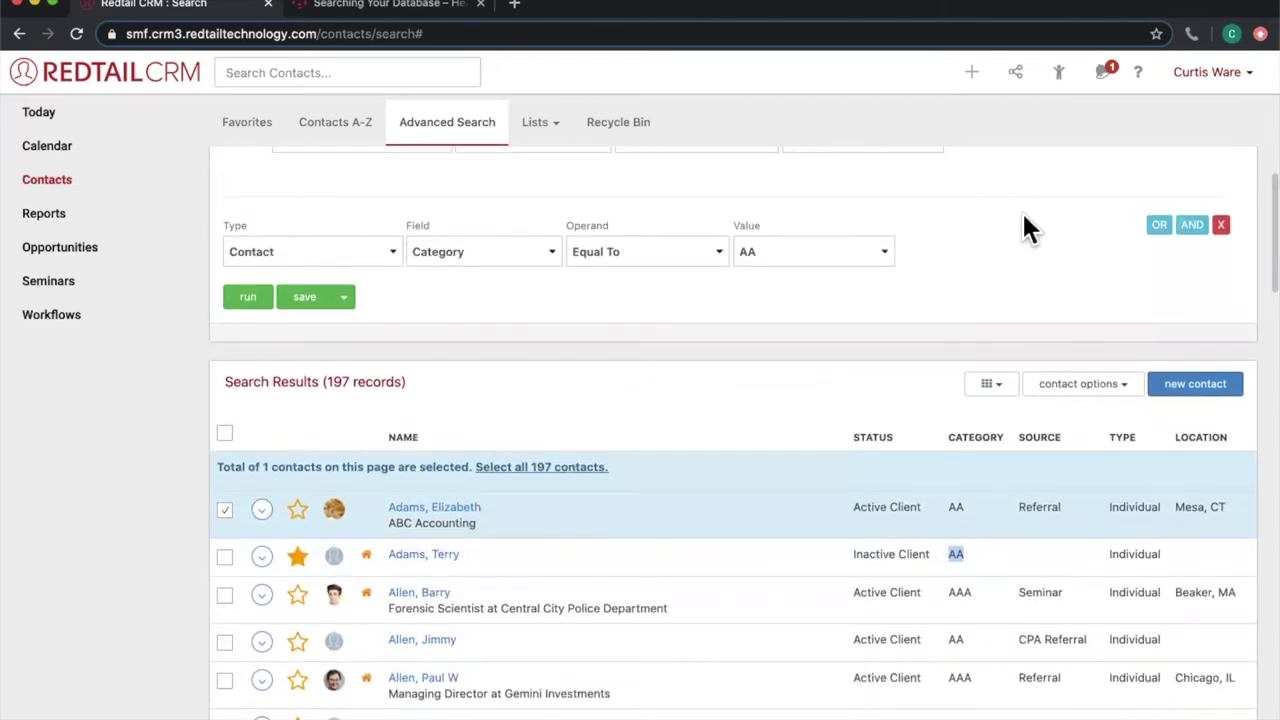
- Remove the standalone OR criterion for Category AA and rerun the search with the Active Client and AAA criteria
{"action": "scroll", "coordinate": [1029, 212], "scroll_direction": "up", "scroll_amount": 3}
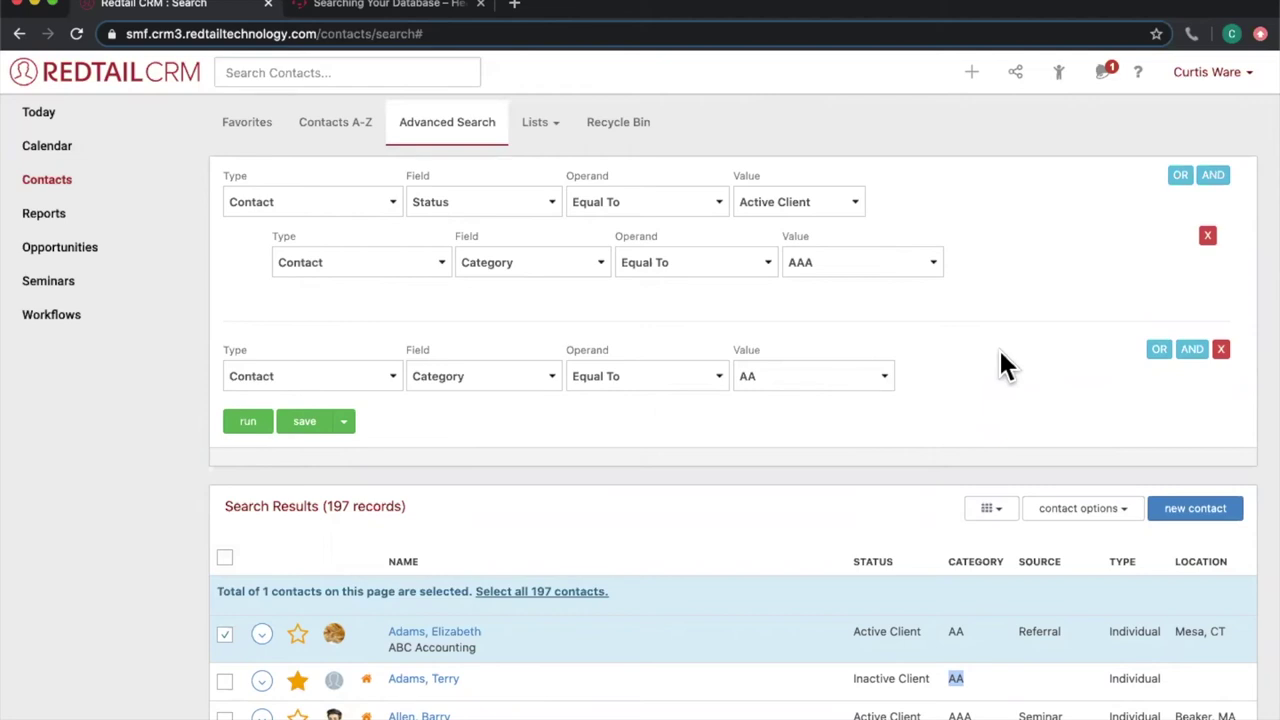
{"action": "left_click", "coordinate": [1222, 350]}
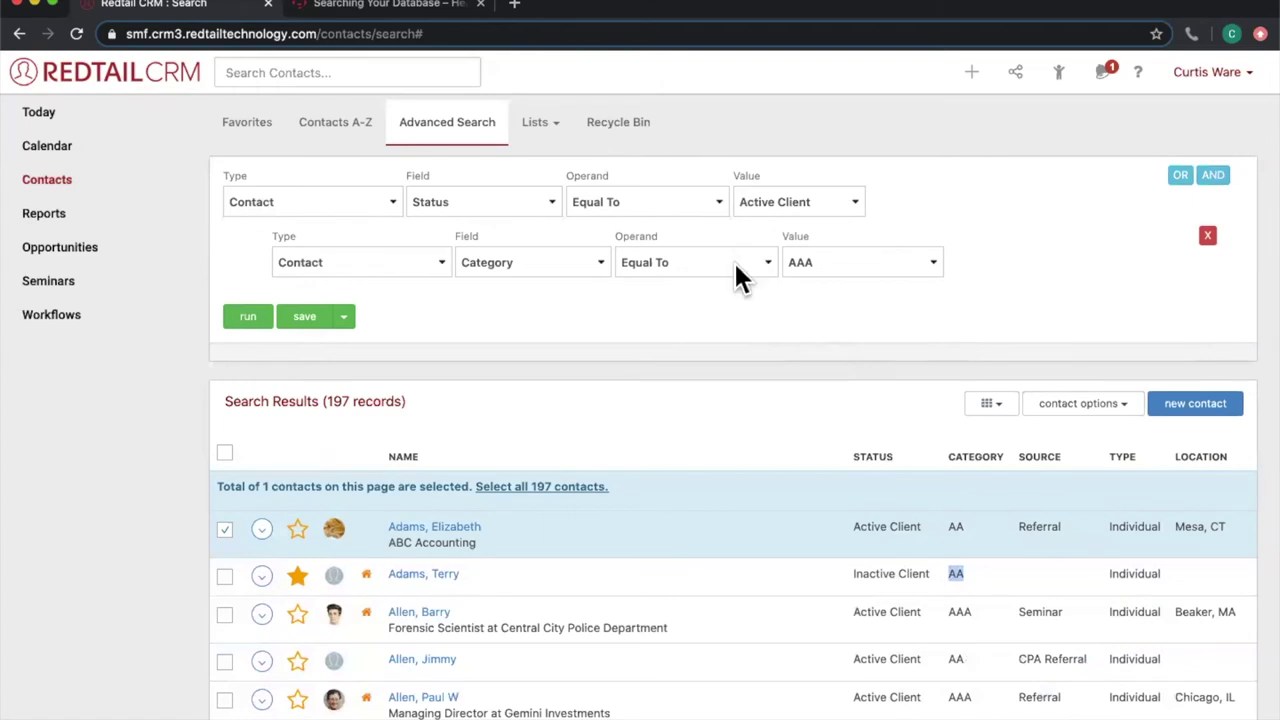
{"action": "left_click", "coordinate": [247, 320]}
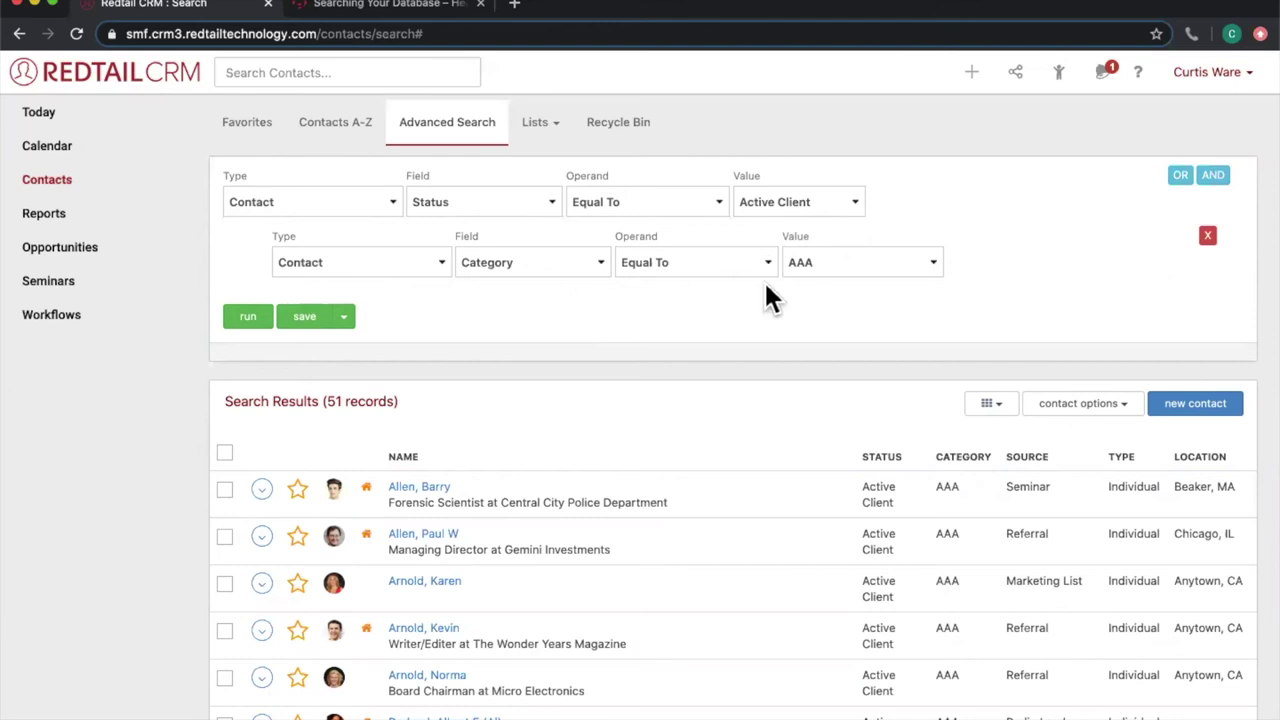
- Add an OR criterion of Type Contact with Status Equal To Prospect
{"action": "left_click", "coordinate": [1180, 177]}
{"action": "left_click", "coordinate": [358, 379]}
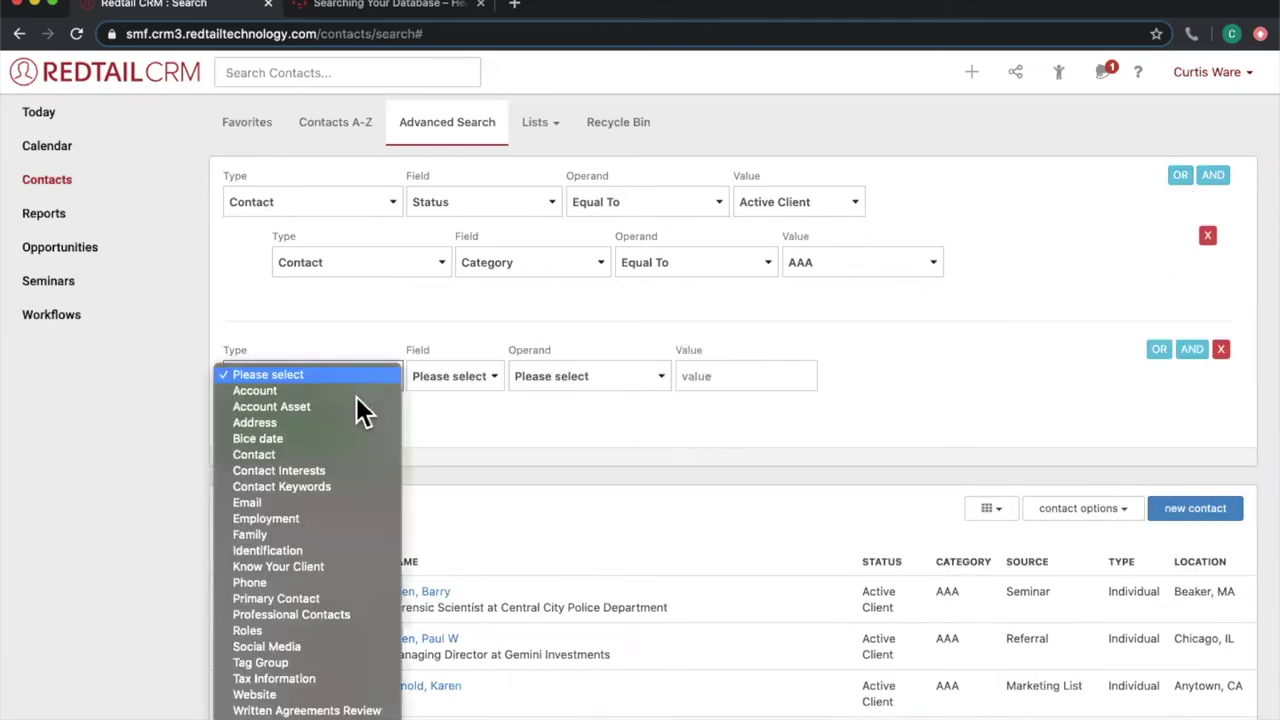
{"action": "left_click", "coordinate": [351, 455]}
{"action": "left_click", "coordinate": [490, 376]}
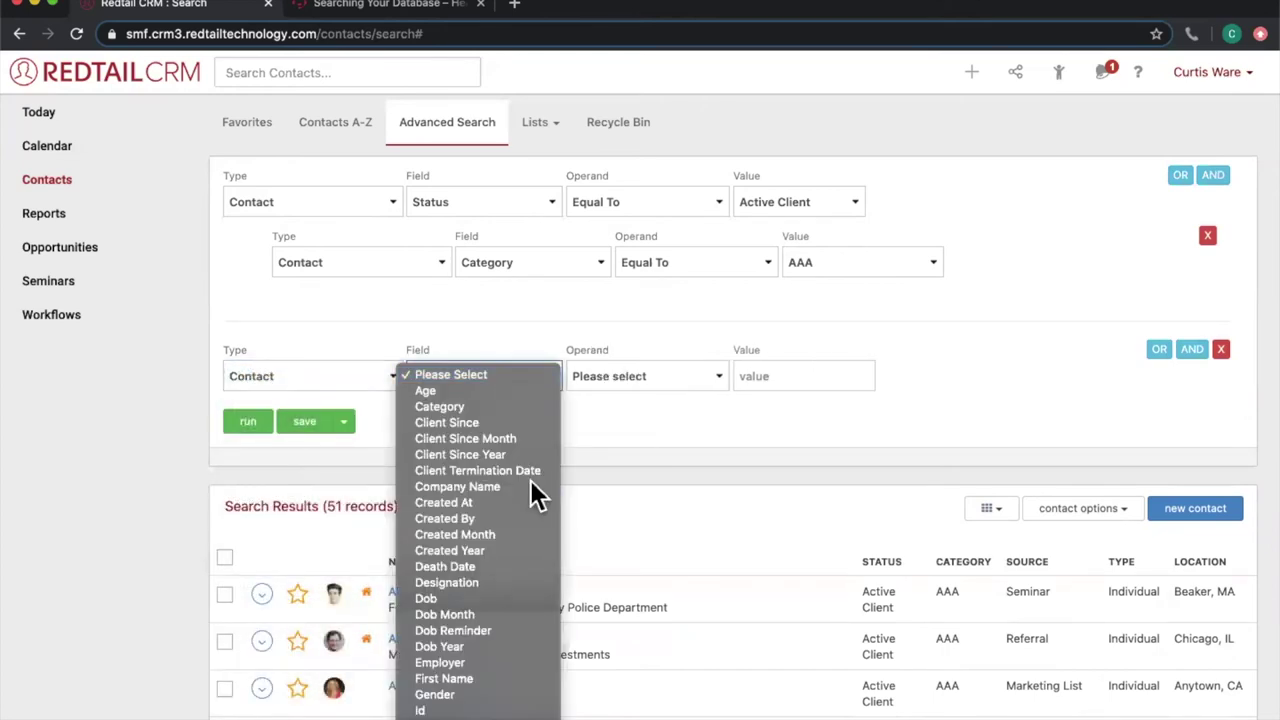
{"action": "left_click", "coordinate": [510, 680]}
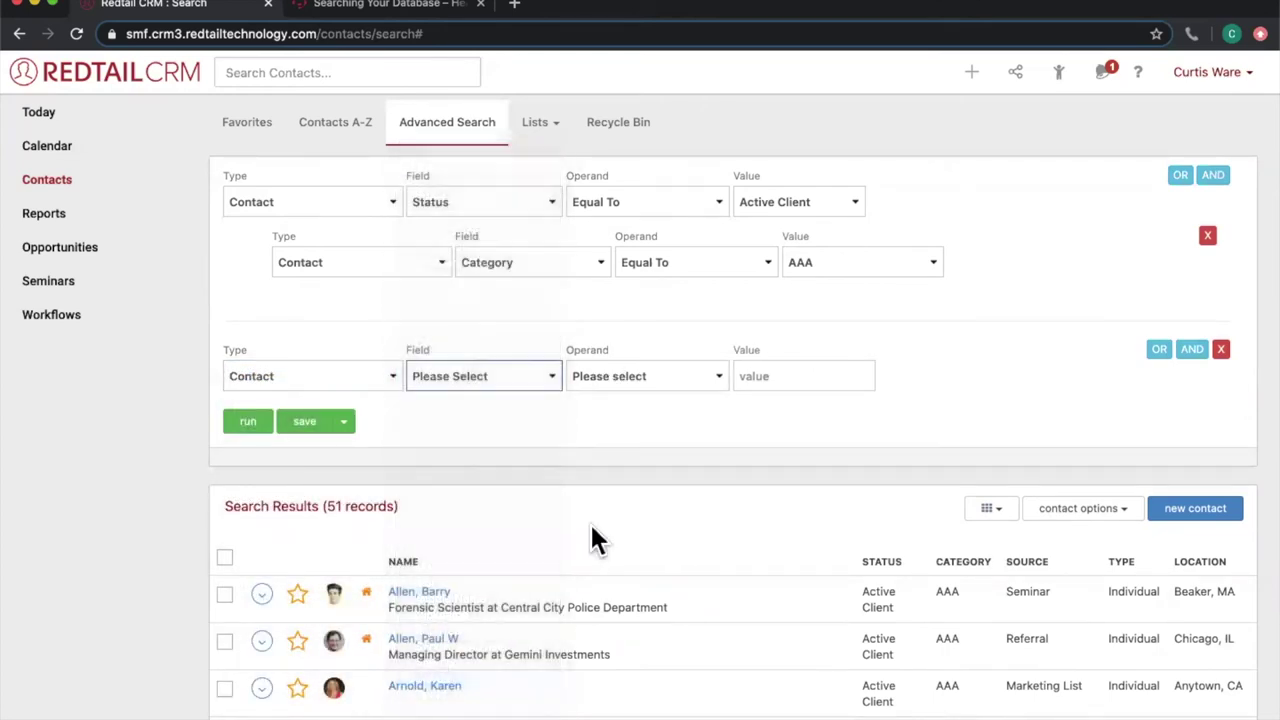
{"action": "left_click", "coordinate": [622, 376]}
{"action": "left_click", "coordinate": [619, 404]}
{"action": "left_click", "coordinate": [841, 376]}
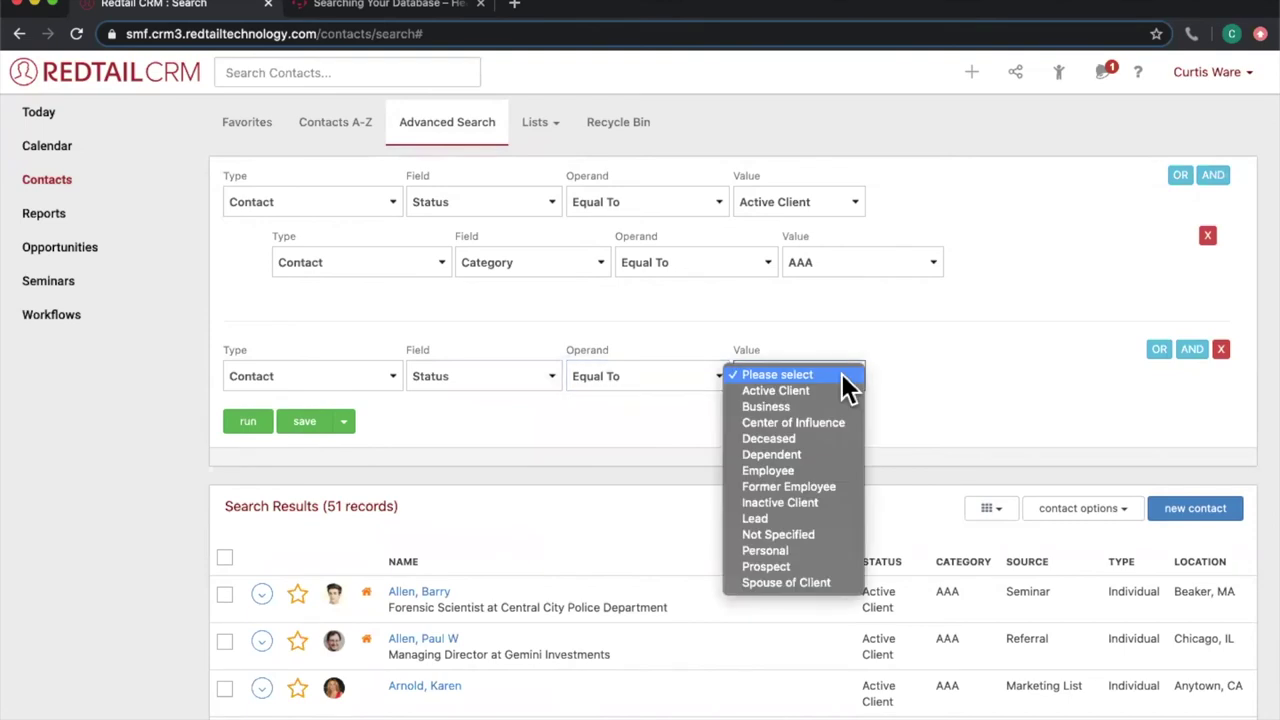
{"action": "left_click", "coordinate": [812, 566]}
- Add an AND criterion of Type Contact with Category Equal To Warm to the Prospect group, and run the search
{"action": "left_click", "coordinate": [1188, 355]}
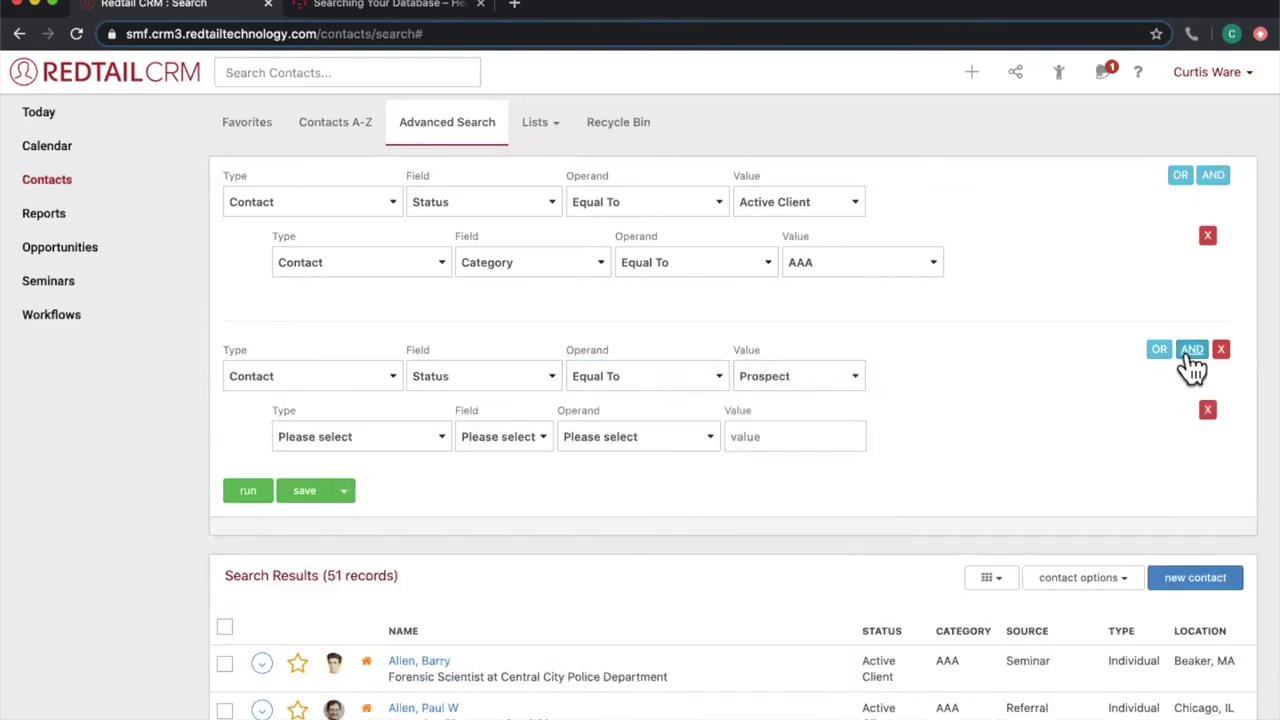
{"action": "left_click", "coordinate": [431, 437]}
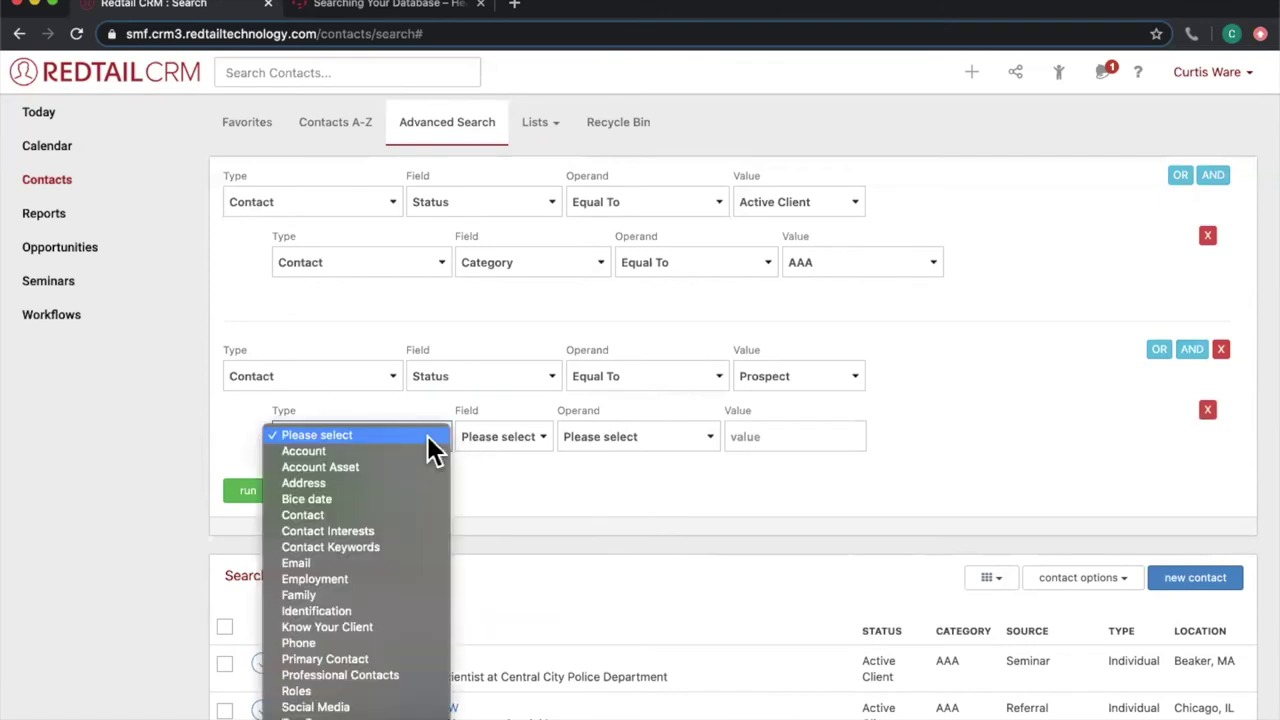
{"action": "left_click", "coordinate": [408, 518]}
{"action": "left_click", "coordinate": [527, 441]}
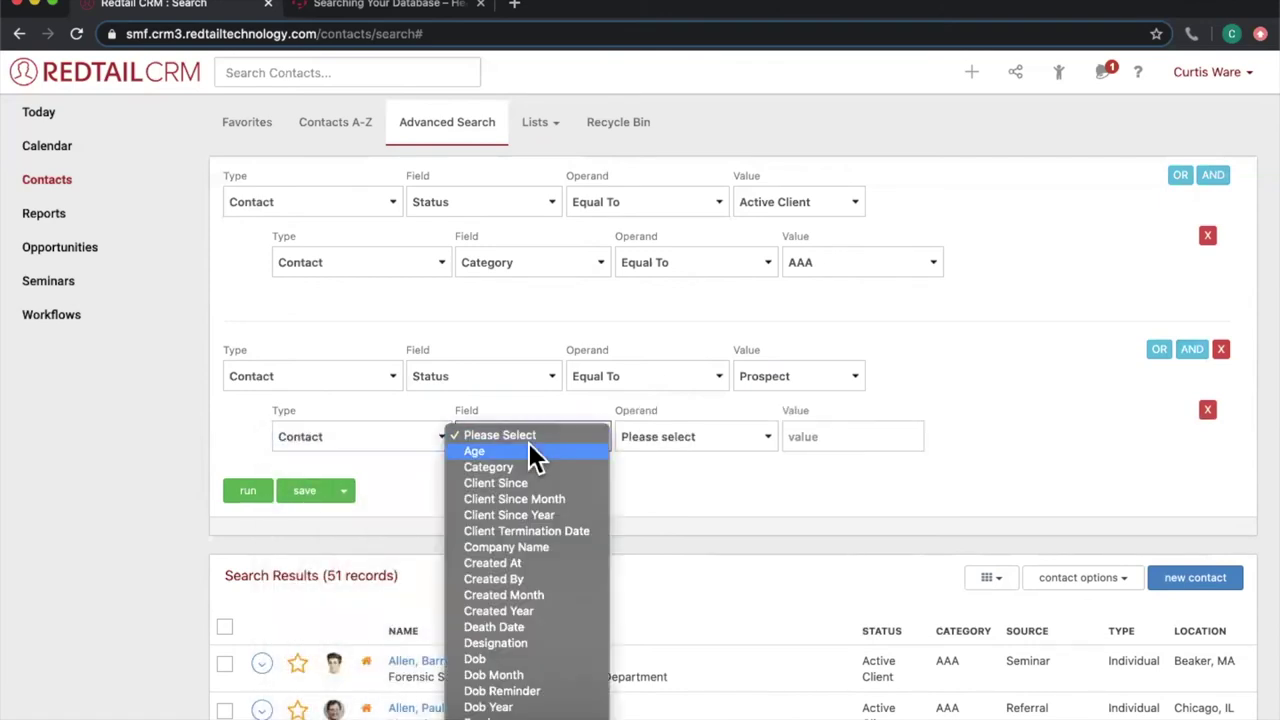
{"action": "left_click", "coordinate": [534, 469]}
{"action": "left_click", "coordinate": [682, 438]}
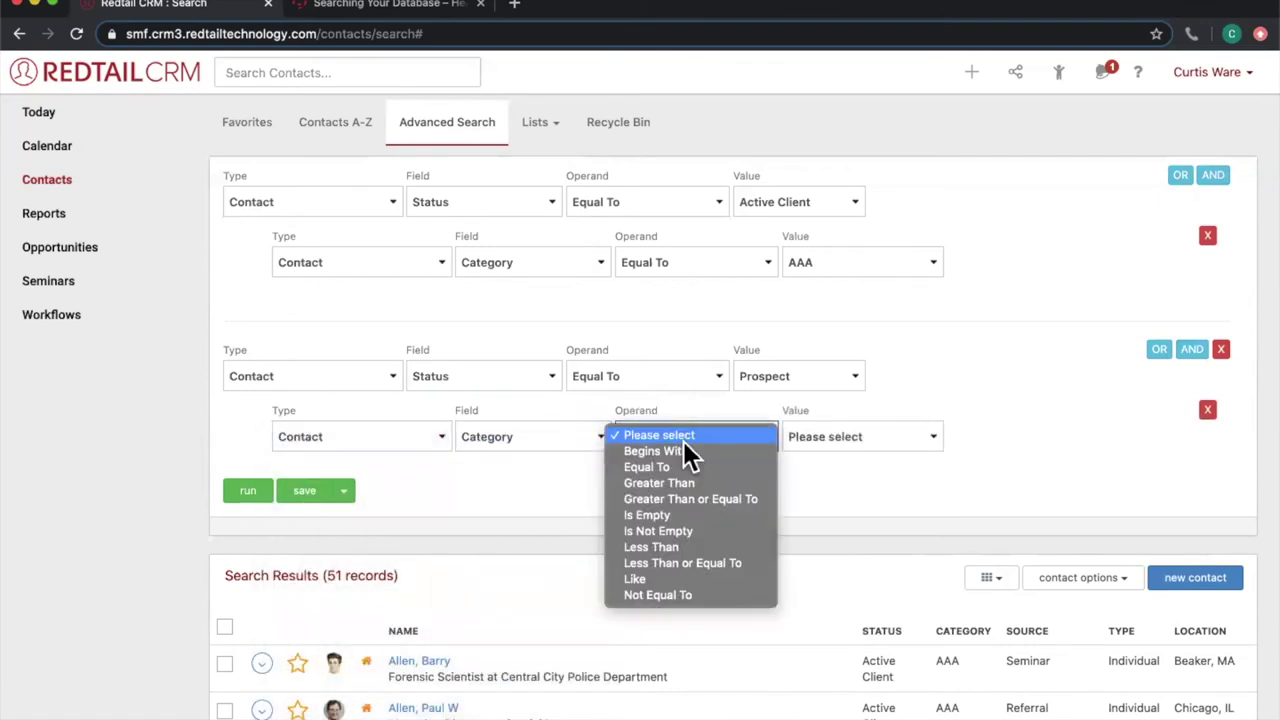
{"action": "left_click", "coordinate": [688, 467]}
{"action": "left_click", "coordinate": [852, 445]}
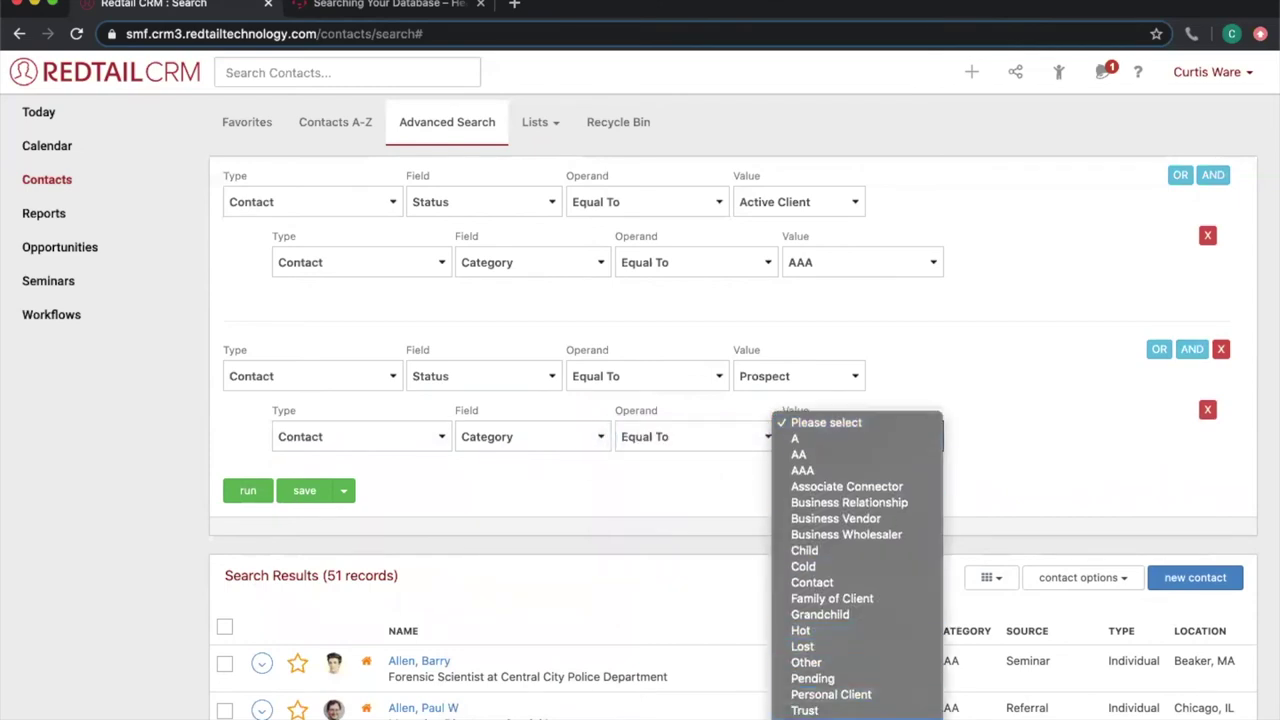
{"action": "left_click", "coordinate": [830, 710]}
{"action": "left_click", "coordinate": [1018, 458]}
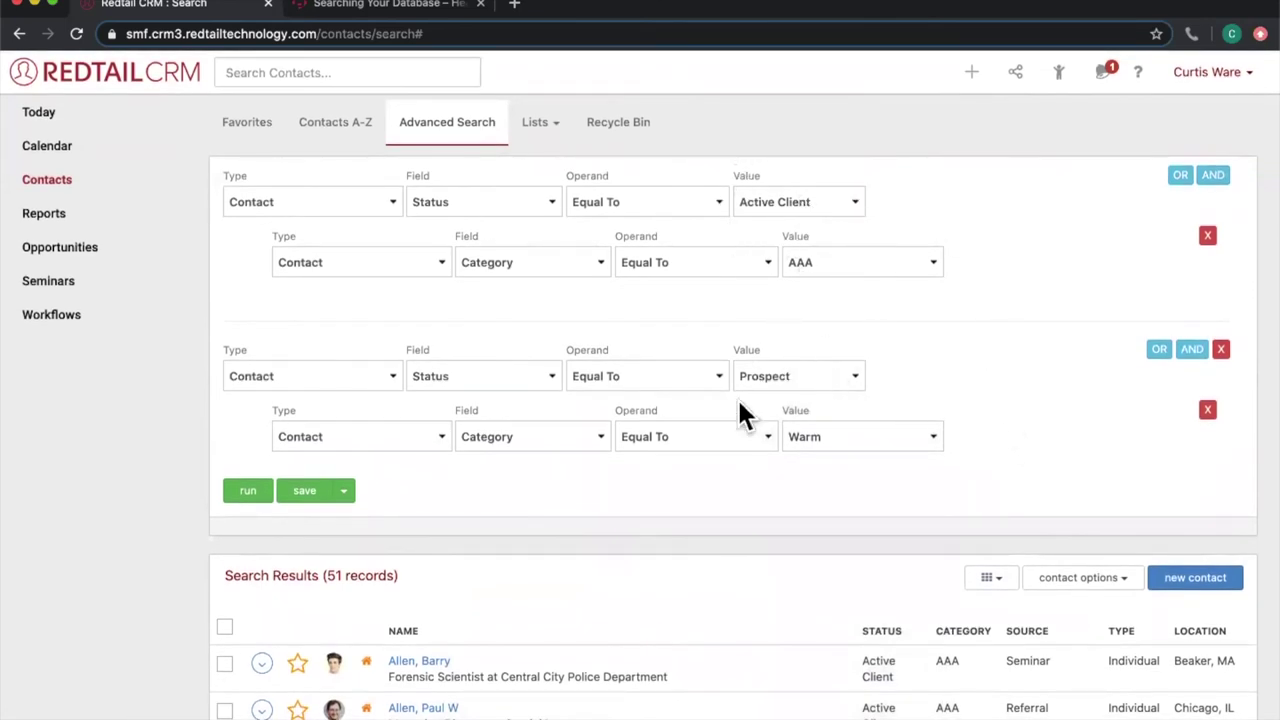
{"action": "left_click", "coordinate": [249, 490]}
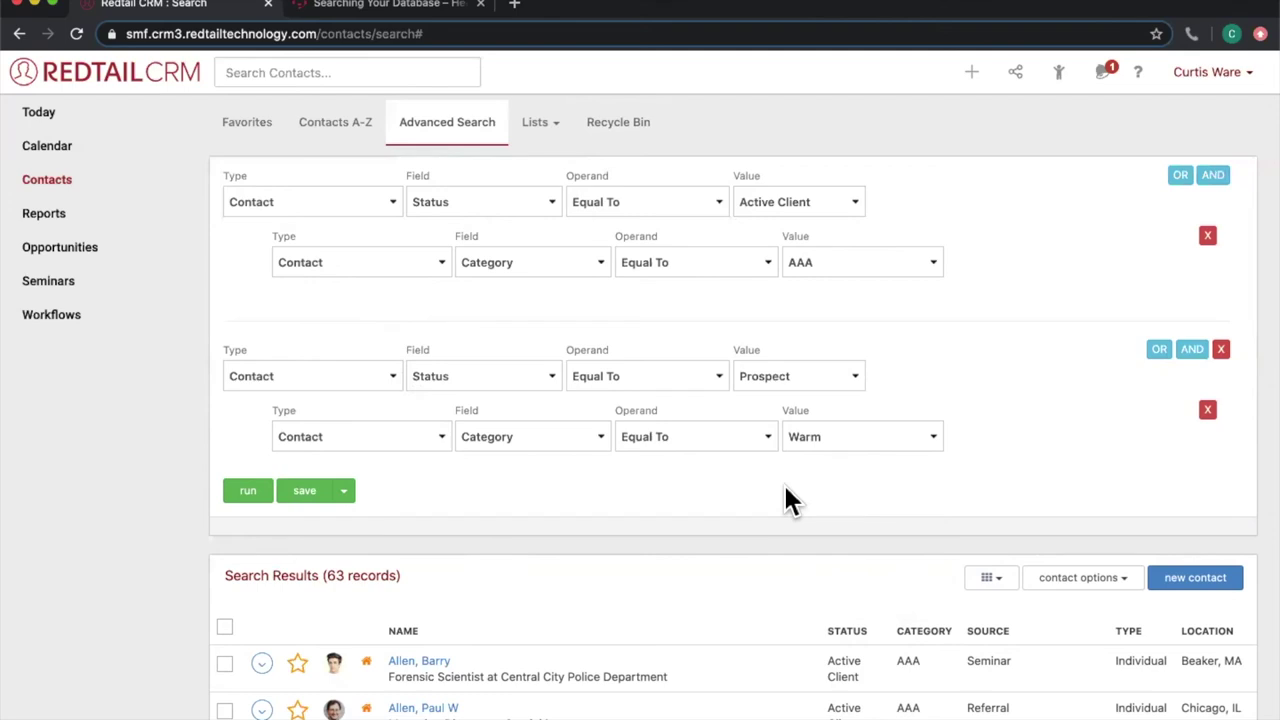
- Save the search as a quicklist named "Active AAA and Warm Prospects"
{"action": "left_click", "coordinate": [303, 492]}
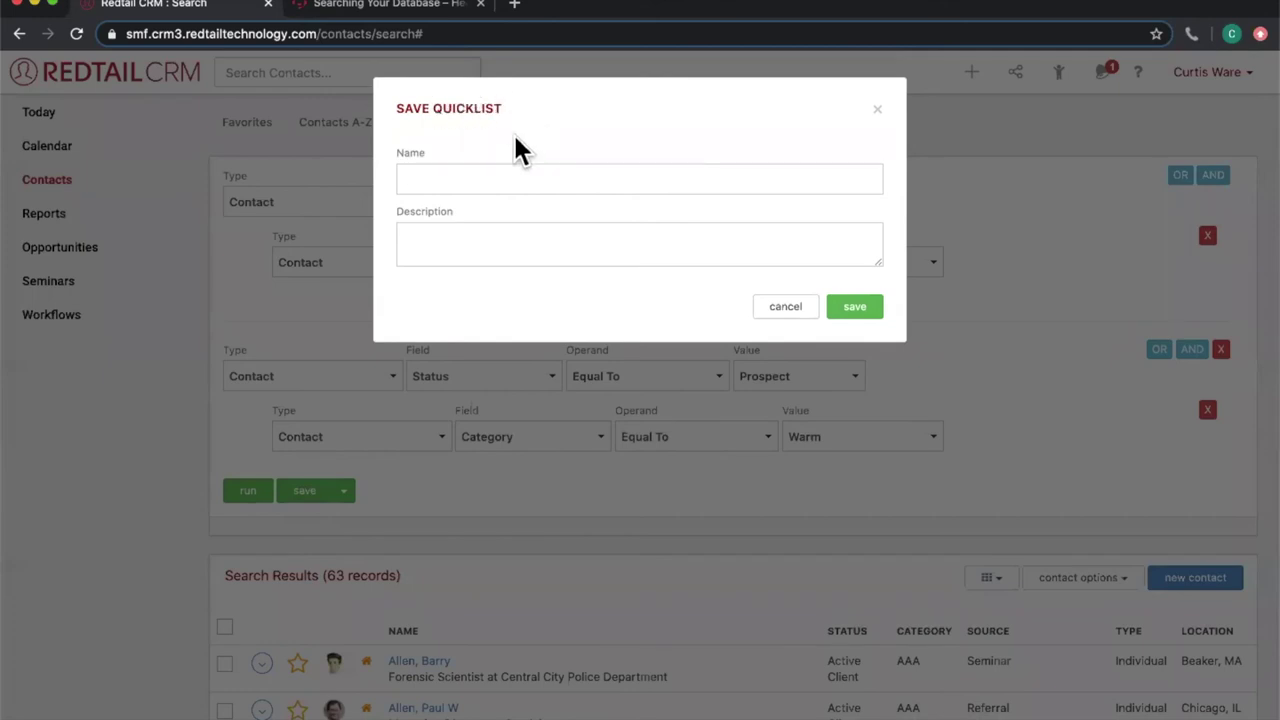
{"action": "left_click", "coordinate": [480, 181]}
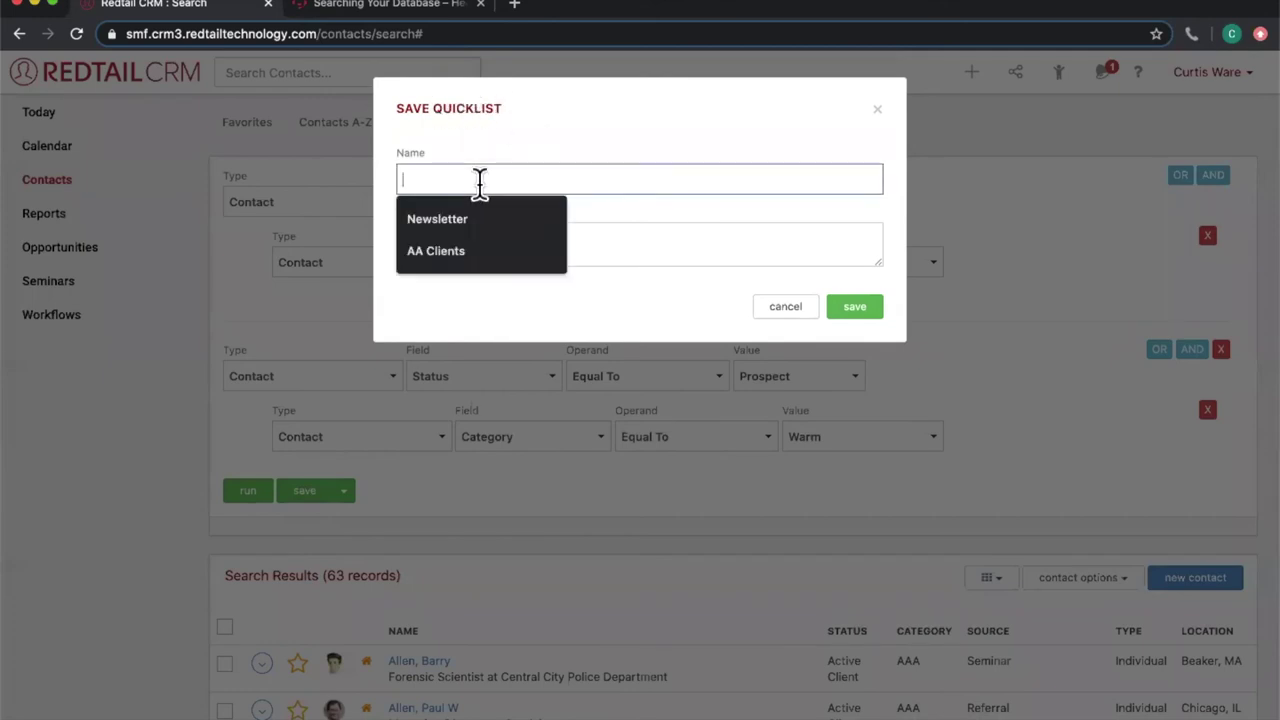
{"action": "type", "text": "A"}
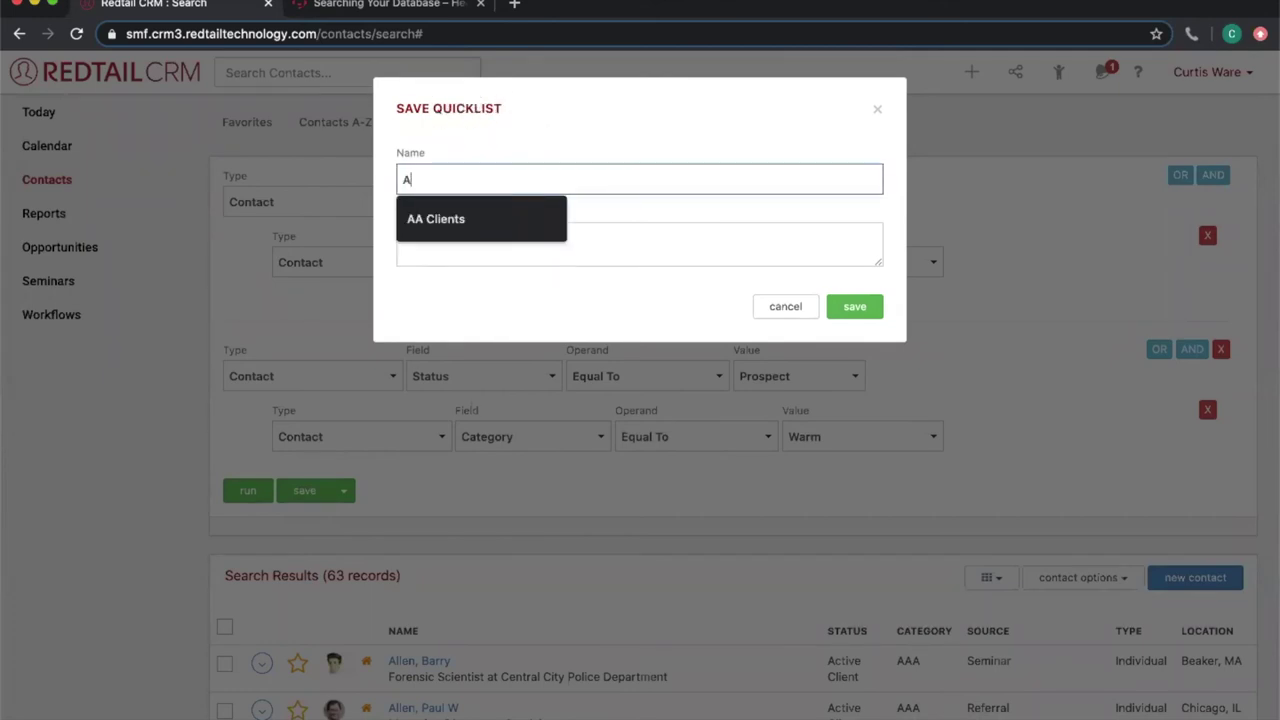
{"action": "type", "text": "ctive AAA "}
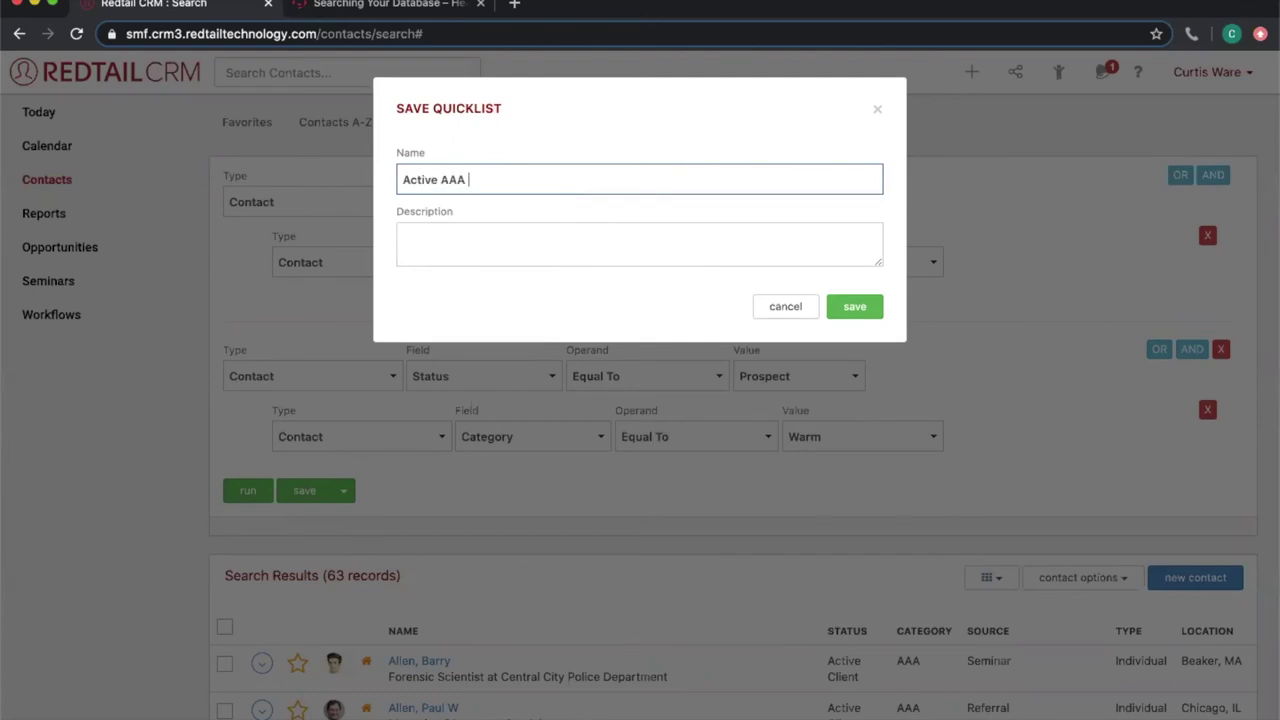
{"action": "type", "text": "and Warm Prospects"}
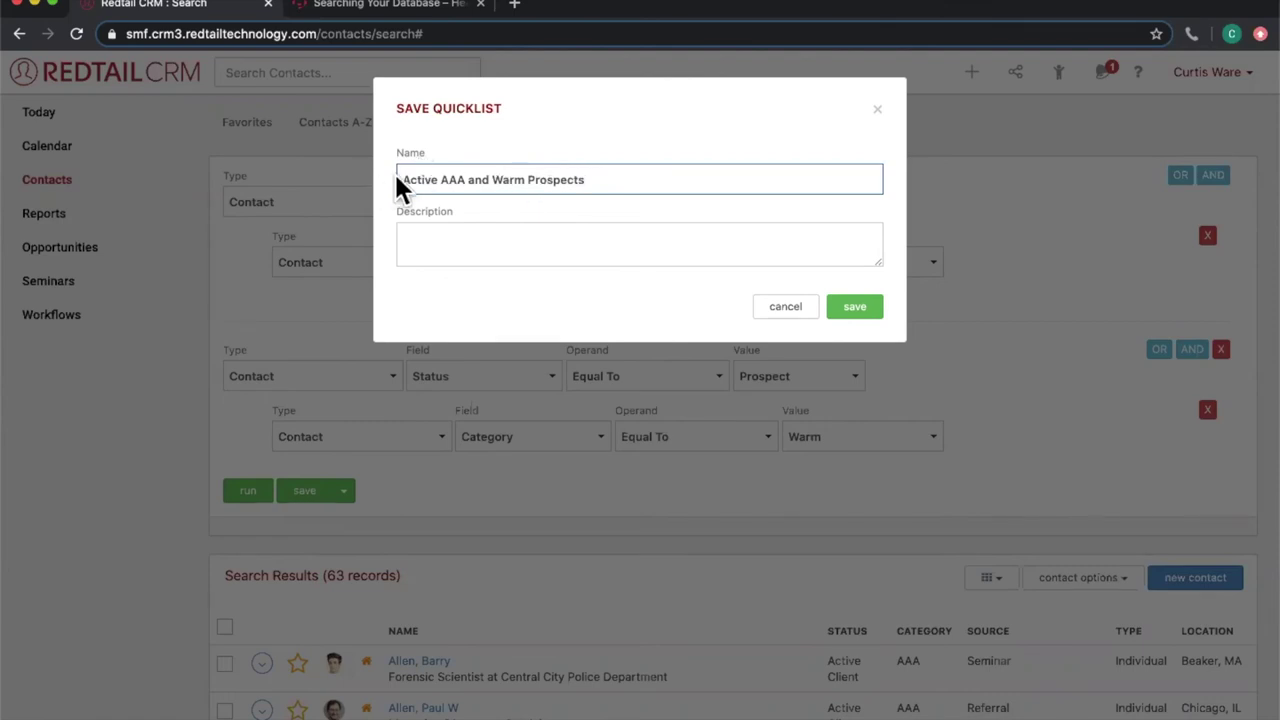
{"action": "left_click", "coordinate": [862, 310]}
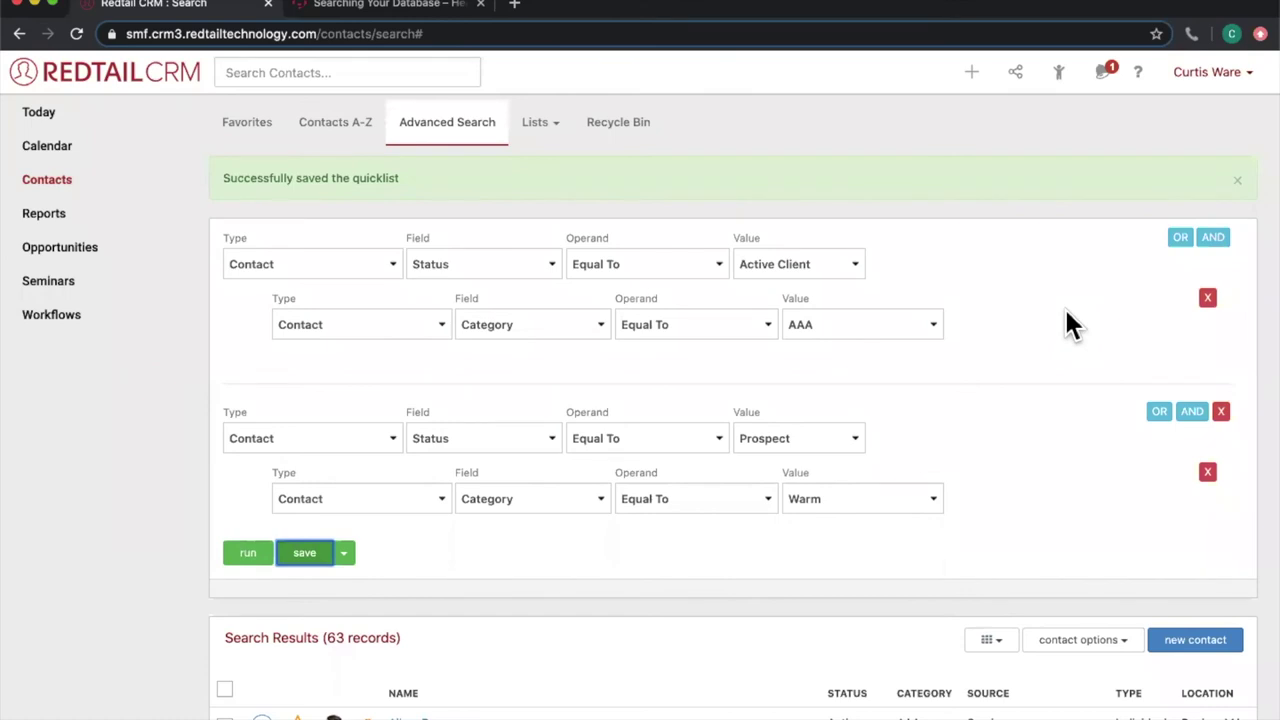
- Go to the Today dashboard and open the saved quicklist "Active AAA and Warm Prospects" from there
{"action": "left_click", "coordinate": [54, 122]}
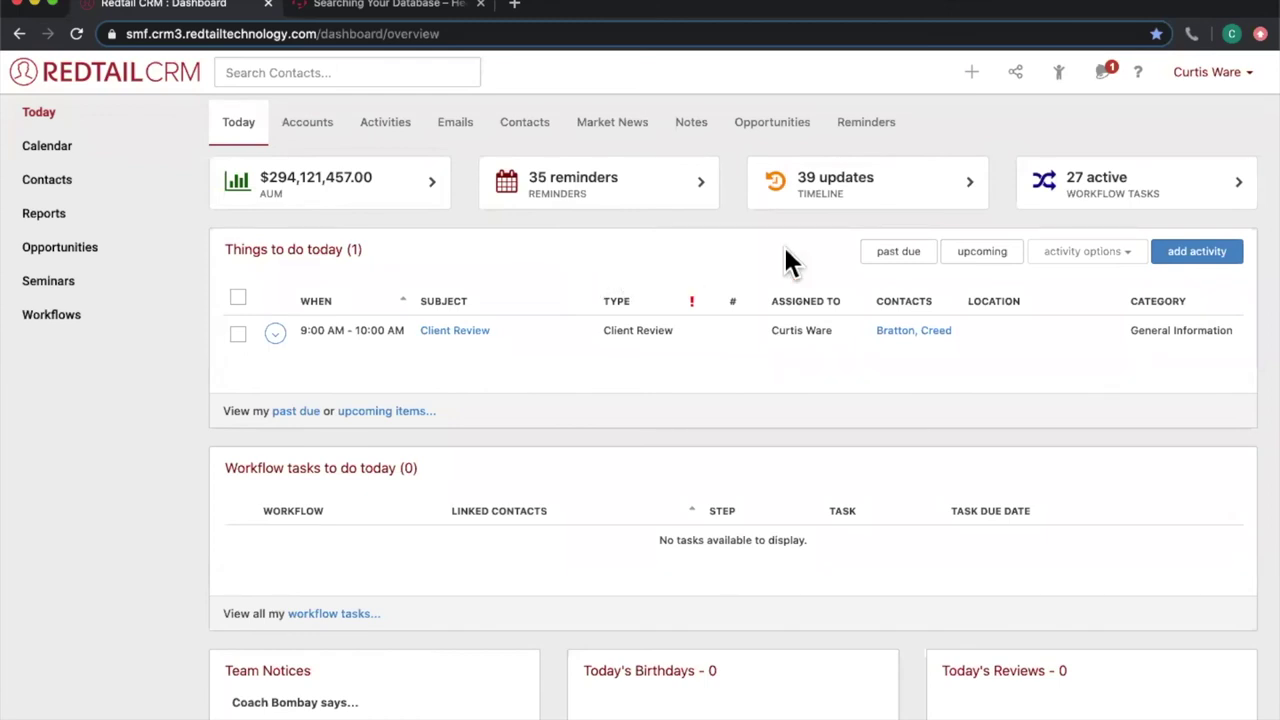
{"action": "left_click", "coordinate": [1061, 74]}
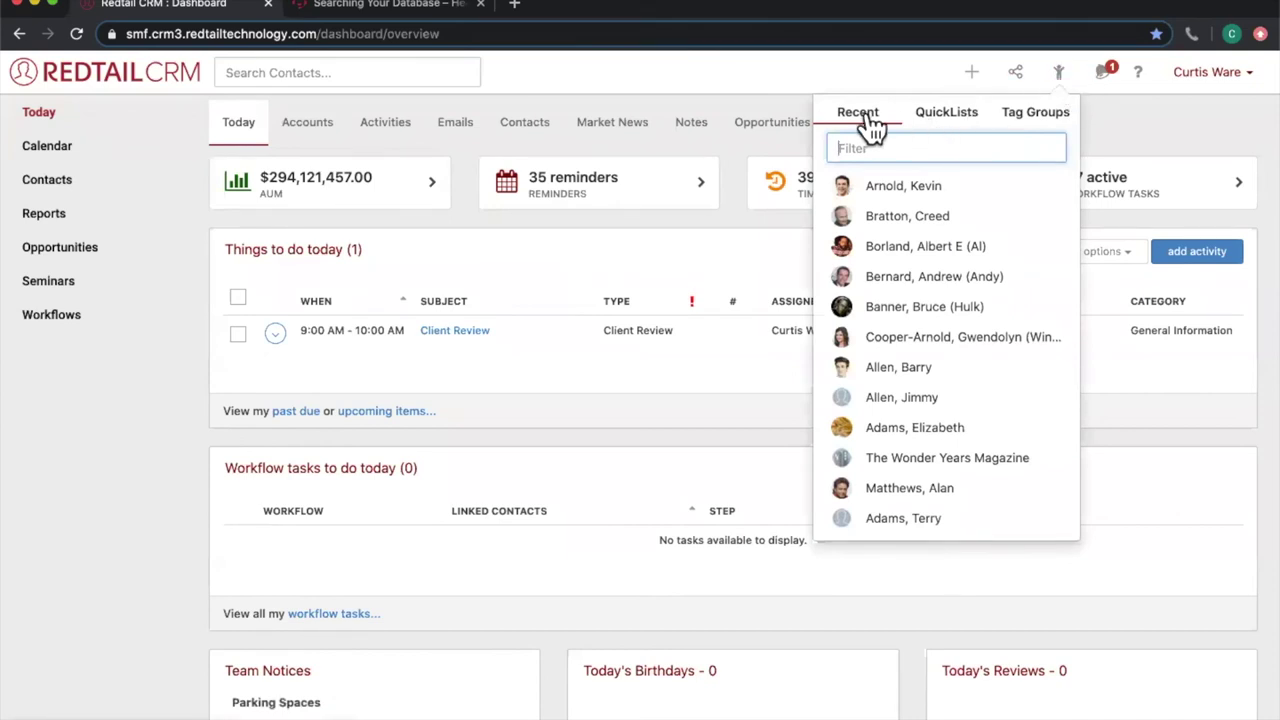
{"action": "left_click", "coordinate": [943, 124]}
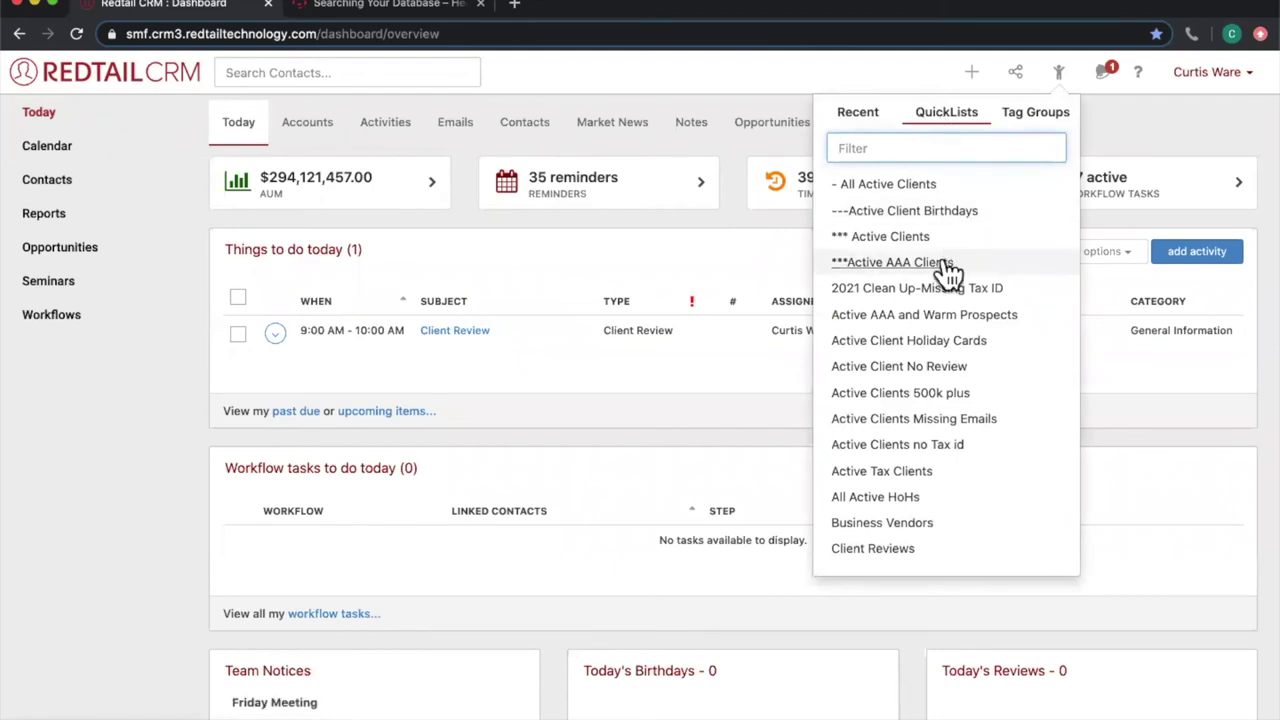
{"action": "scroll", "coordinate": [937, 255], "scroll_direction": "down", "scroll_amount": 2}
{"action": "scroll", "coordinate": [866, 271], "scroll_direction": "up", "scroll_amount": 2}
{"action": "left_click", "coordinate": [906, 320]}
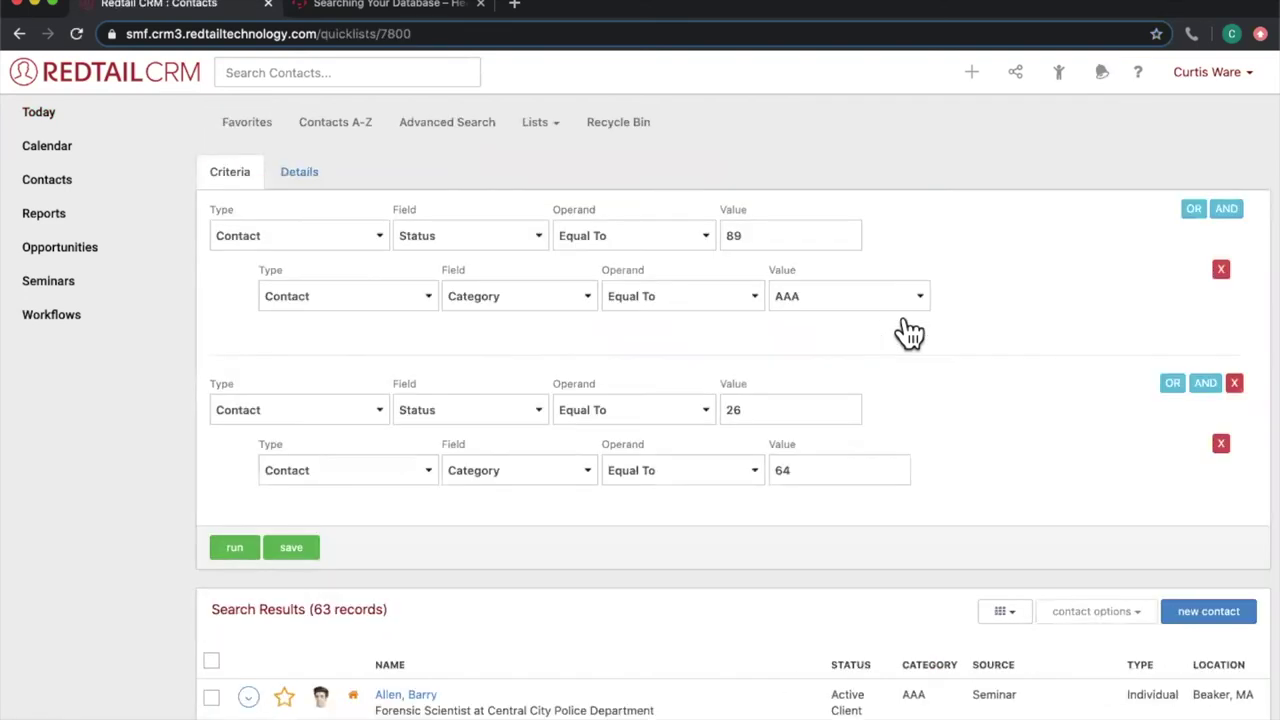
- Open the record of the third contact in the quicklist results and bring its contact details into view
{"action": "scroll", "coordinate": [1003, 400], "scroll_direction": "down", "scroll_amount": 2}
{"action": "scroll", "coordinate": [1005, 400], "scroll_direction": "down", "scroll_amount": 2}
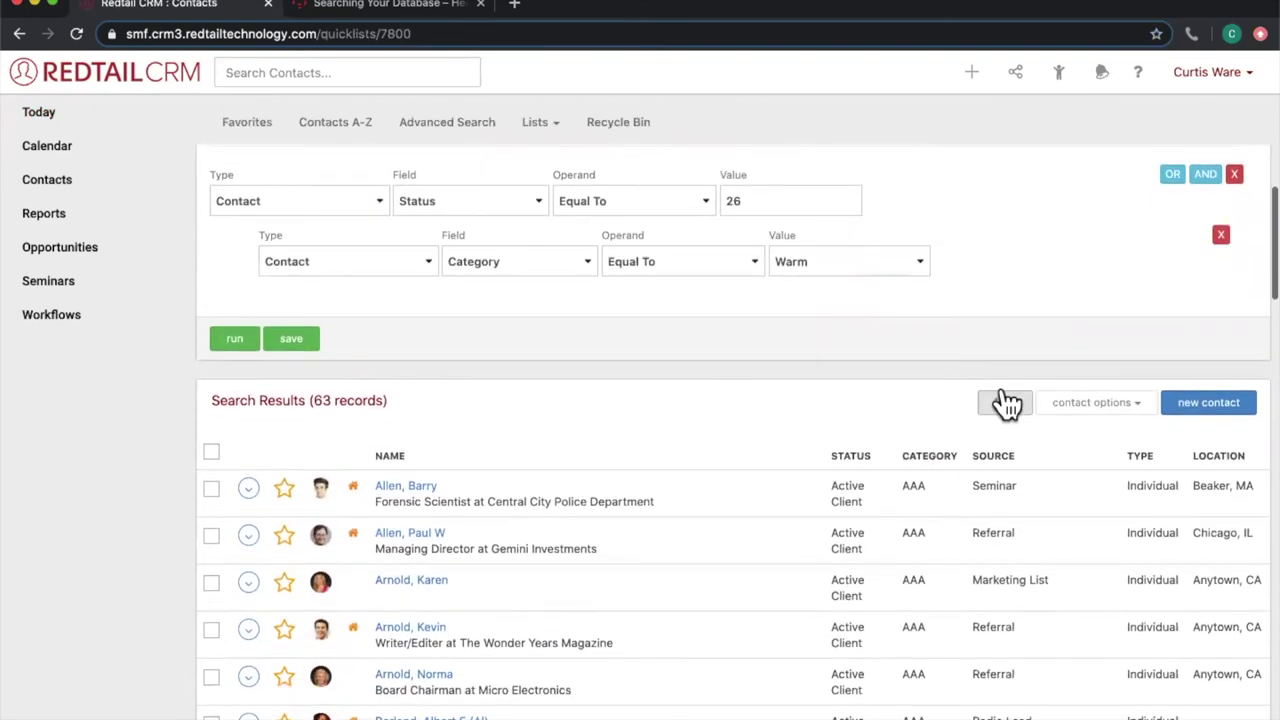
{"action": "scroll", "coordinate": [756, 392], "scroll_direction": "down", "scroll_amount": 4}
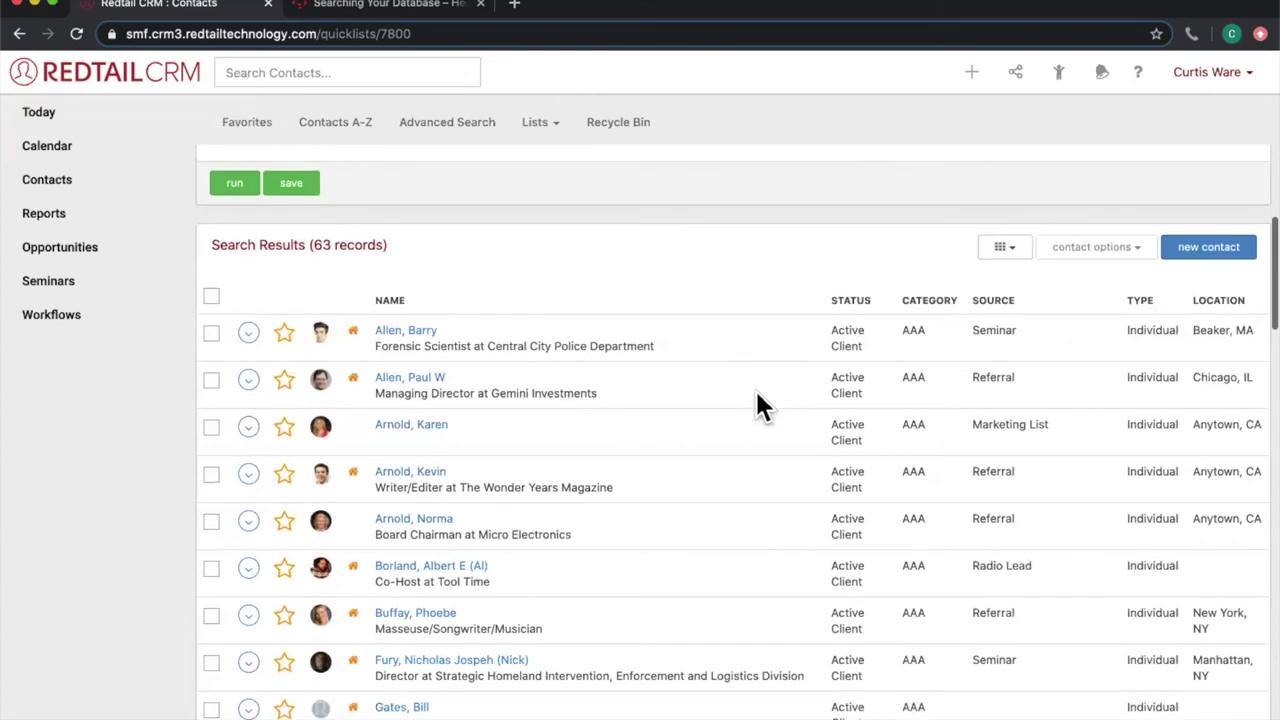
{"action": "scroll", "coordinate": [755, 405], "scroll_direction": "down", "scroll_amount": 1}
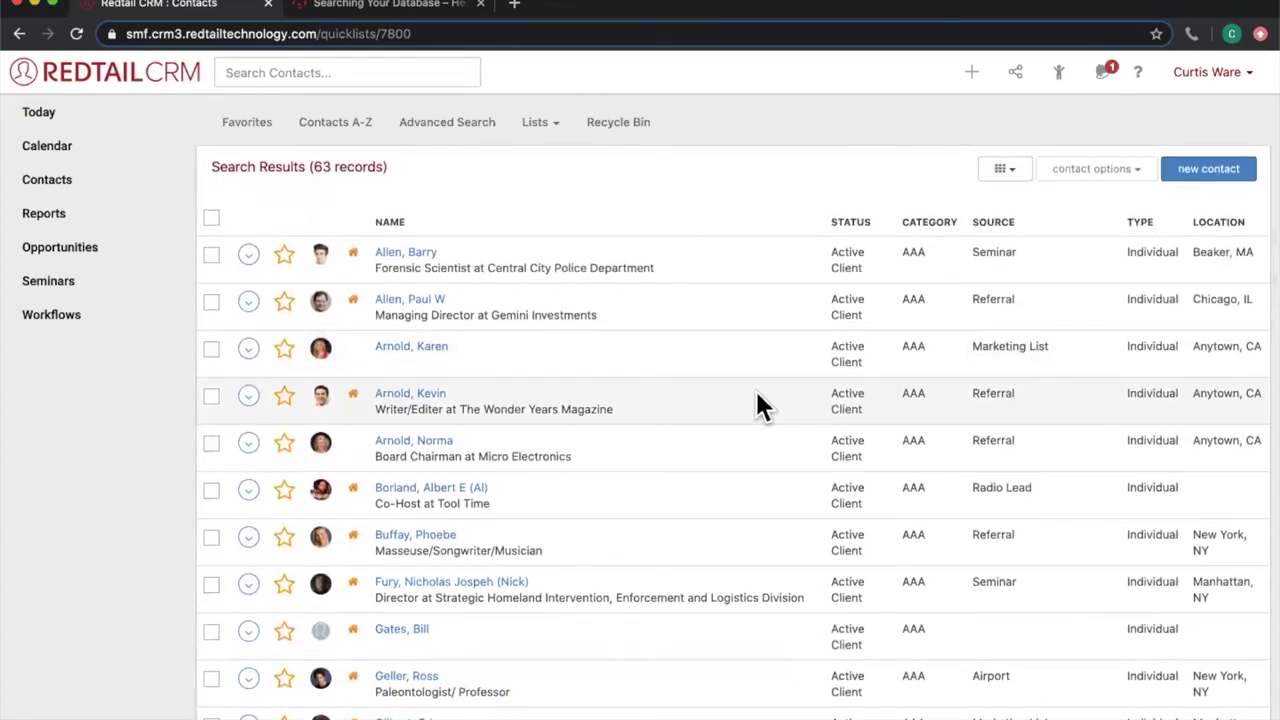
{"action": "left_click", "coordinate": [418, 367]}
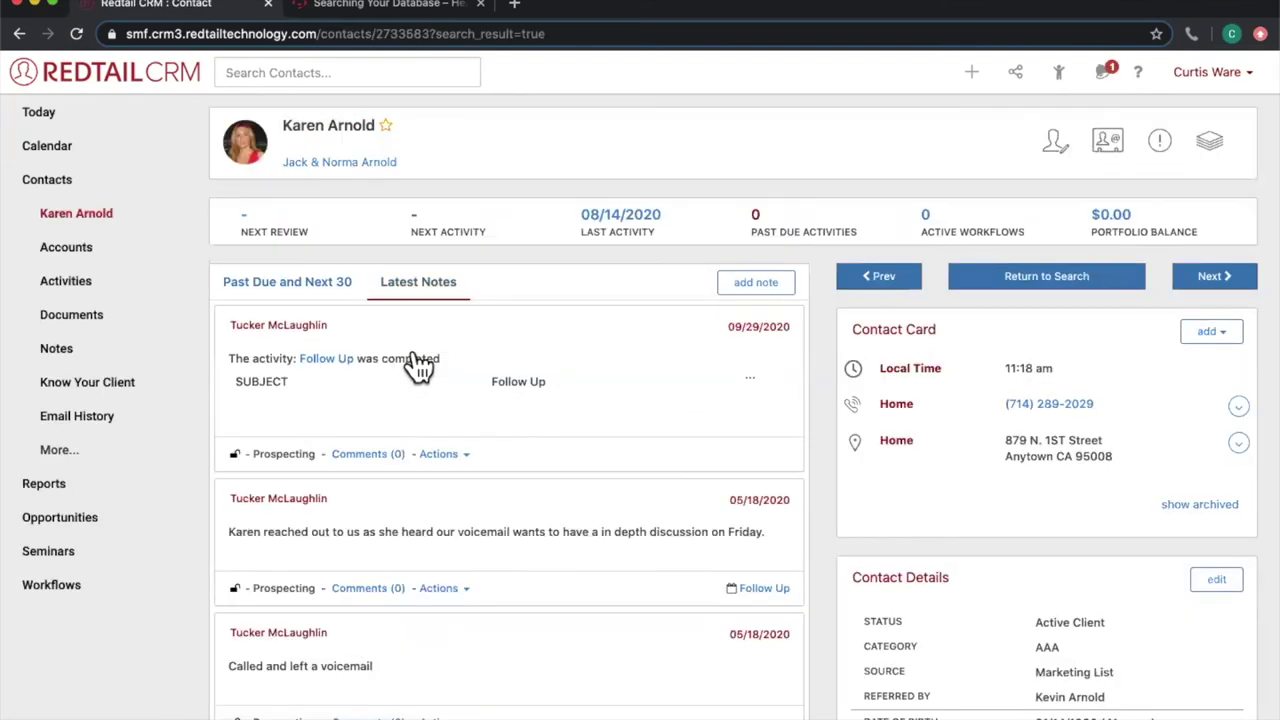
{"action": "scroll", "coordinate": [1104, 519], "scroll_direction": "down", "scroll_amount": 5}
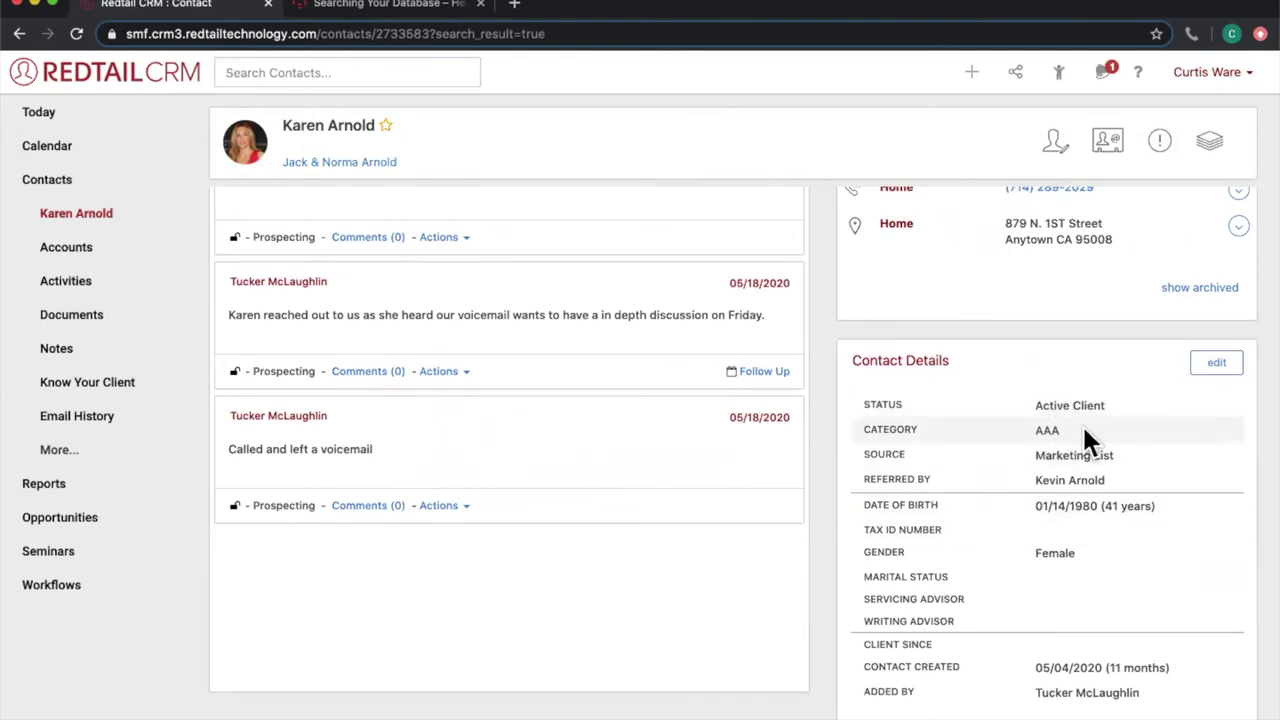
- Set the contact's category to AA and update the contact details
{"action": "left_click", "coordinate": [1212, 364]}
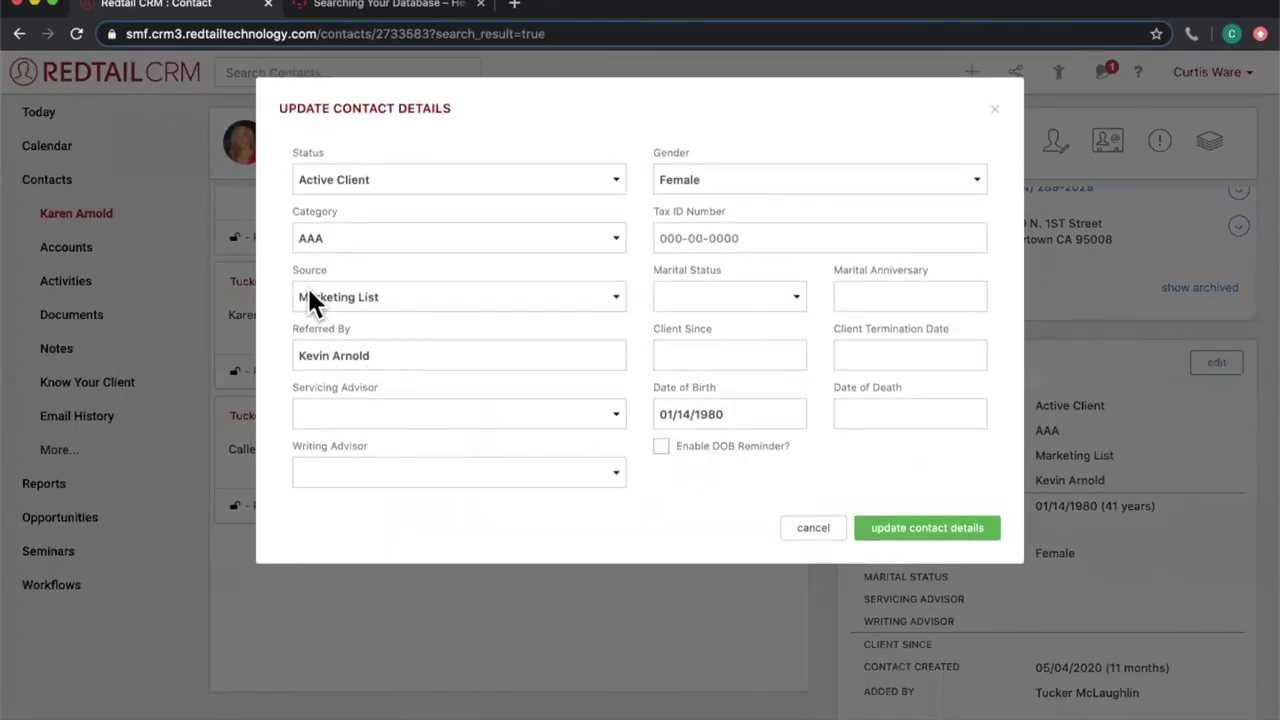
{"action": "left_click", "coordinate": [329, 240]}
{"action": "left_click", "coordinate": [328, 222]}
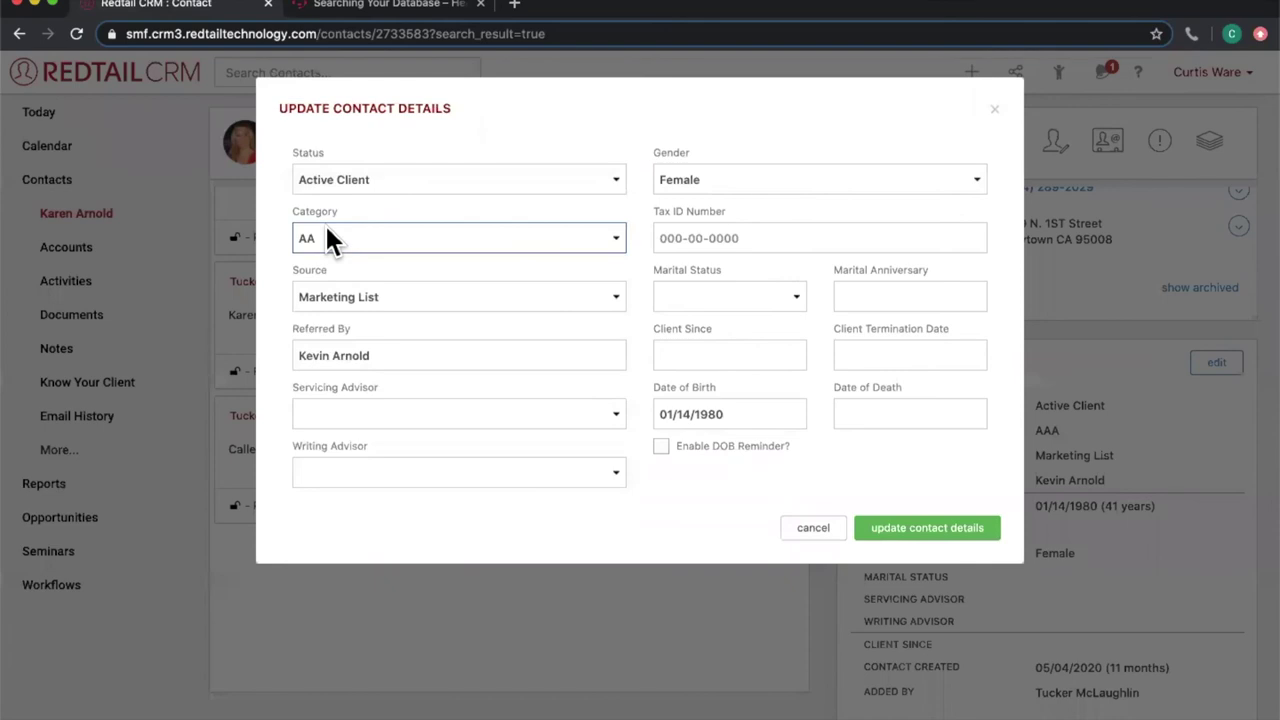
{"action": "left_click", "coordinate": [996, 538]}
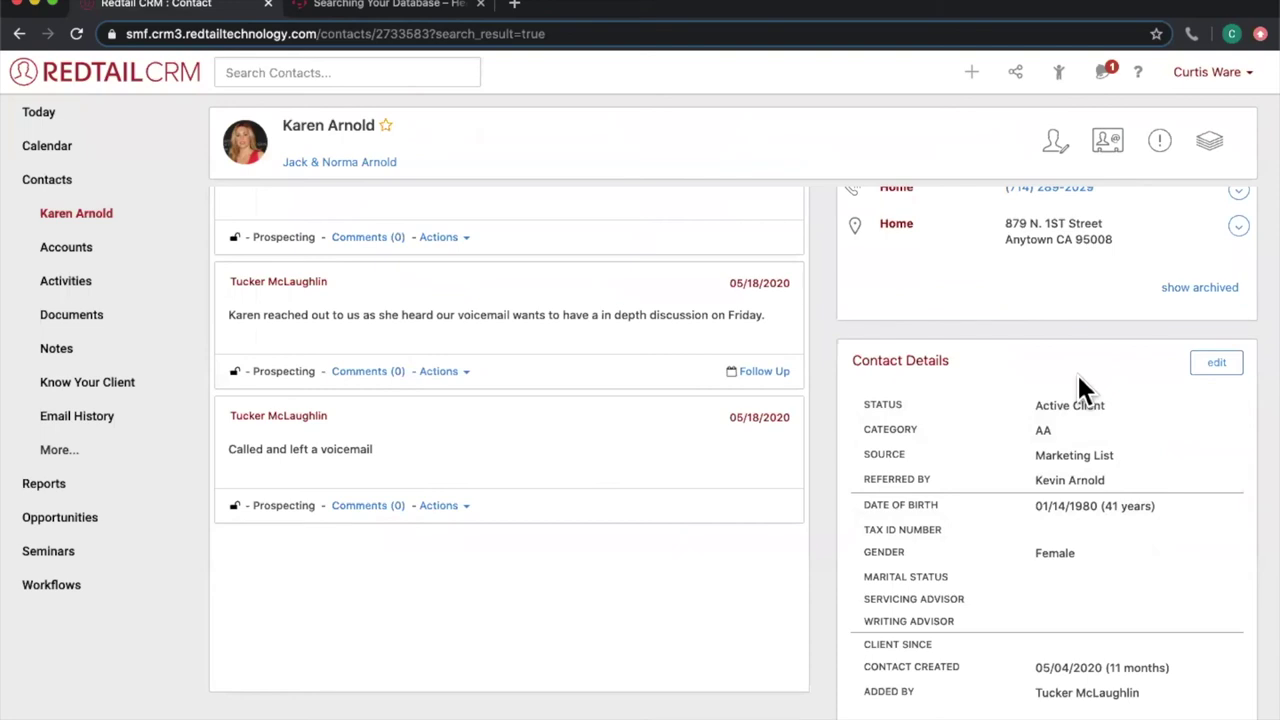
- Reopen the "Active AAA and Warm Prospects" quicklist from the contact's record
{"action": "left_click", "coordinate": [1059, 76]}
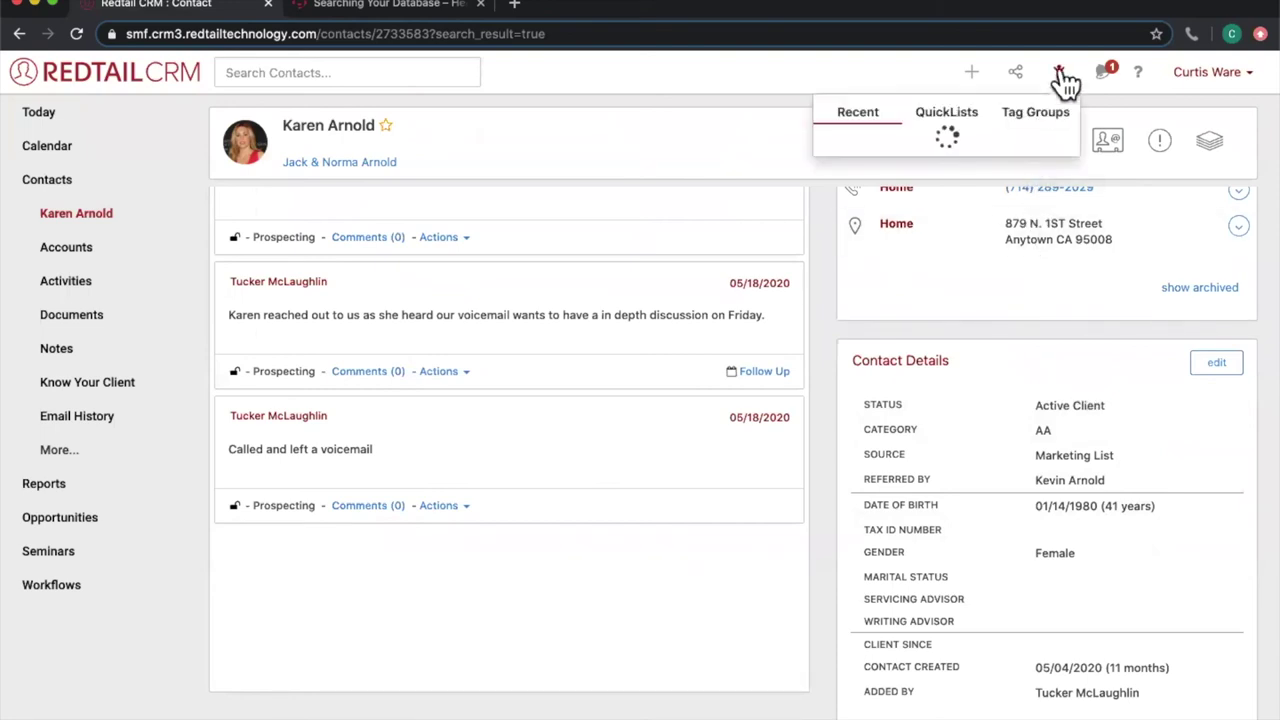
{"action": "left_click", "coordinate": [964, 120]}
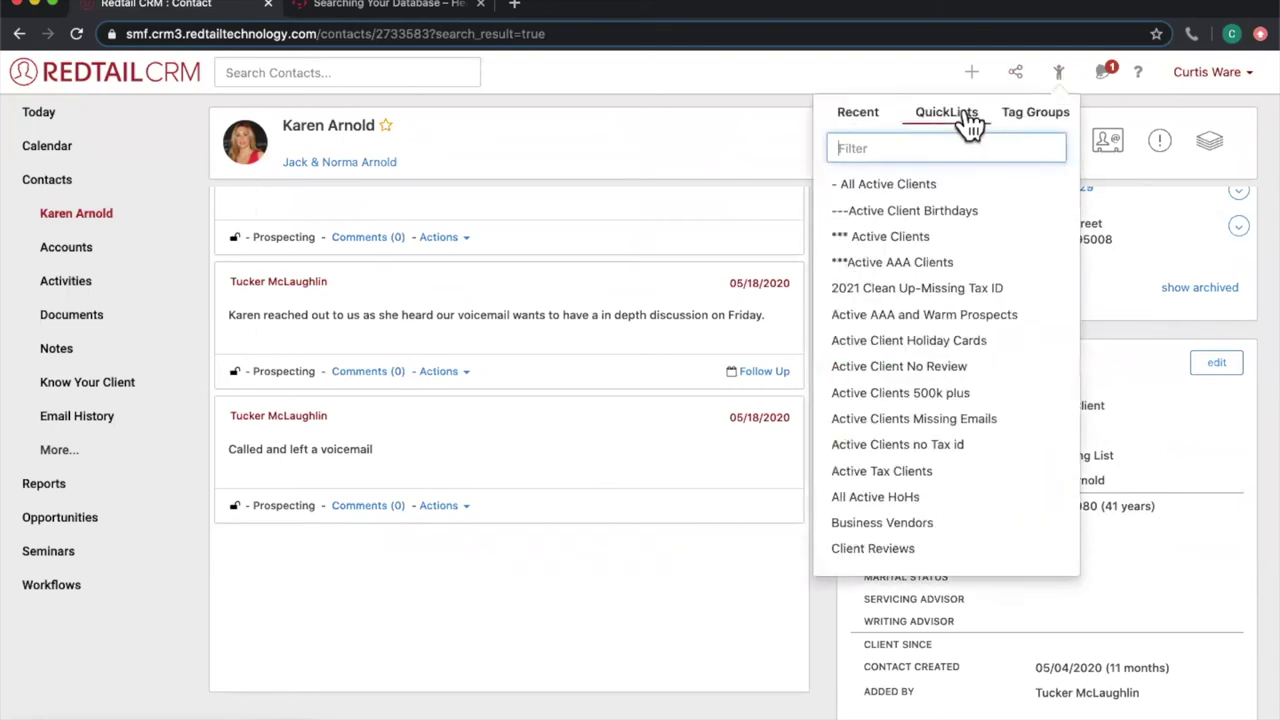
{"action": "left_click", "coordinate": [884, 316]}
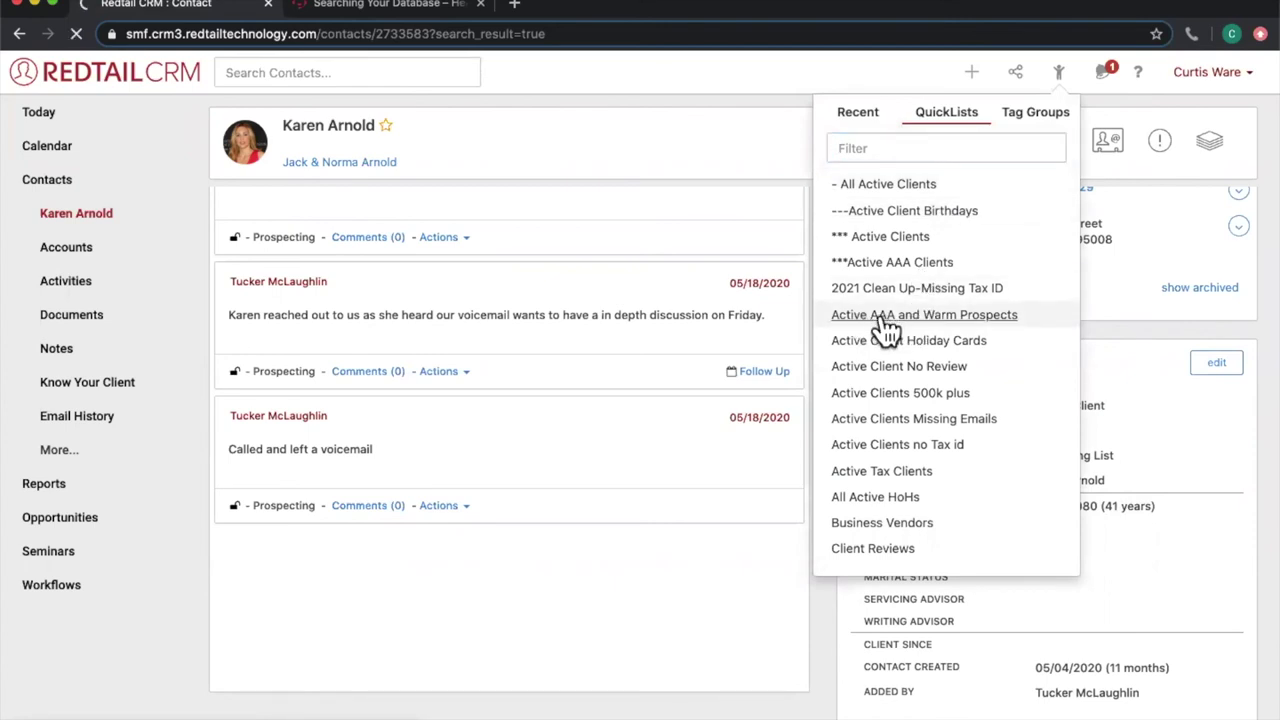
- Examine the quicklist's search criteria and the contacts listed in its results
{"action": "scroll", "coordinate": [691, 630], "scroll_direction": "down", "scroll_amount": 3}
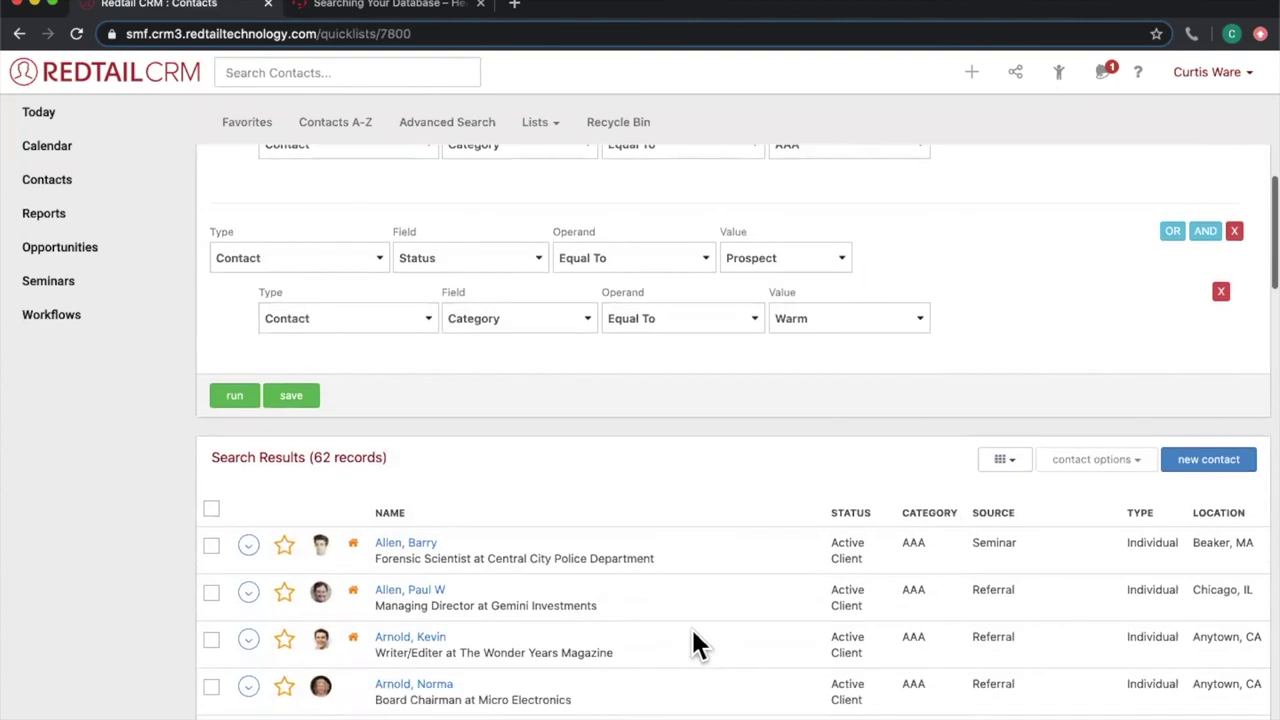
{"action": "scroll", "coordinate": [691, 626], "scroll_direction": "down", "scroll_amount": 3}
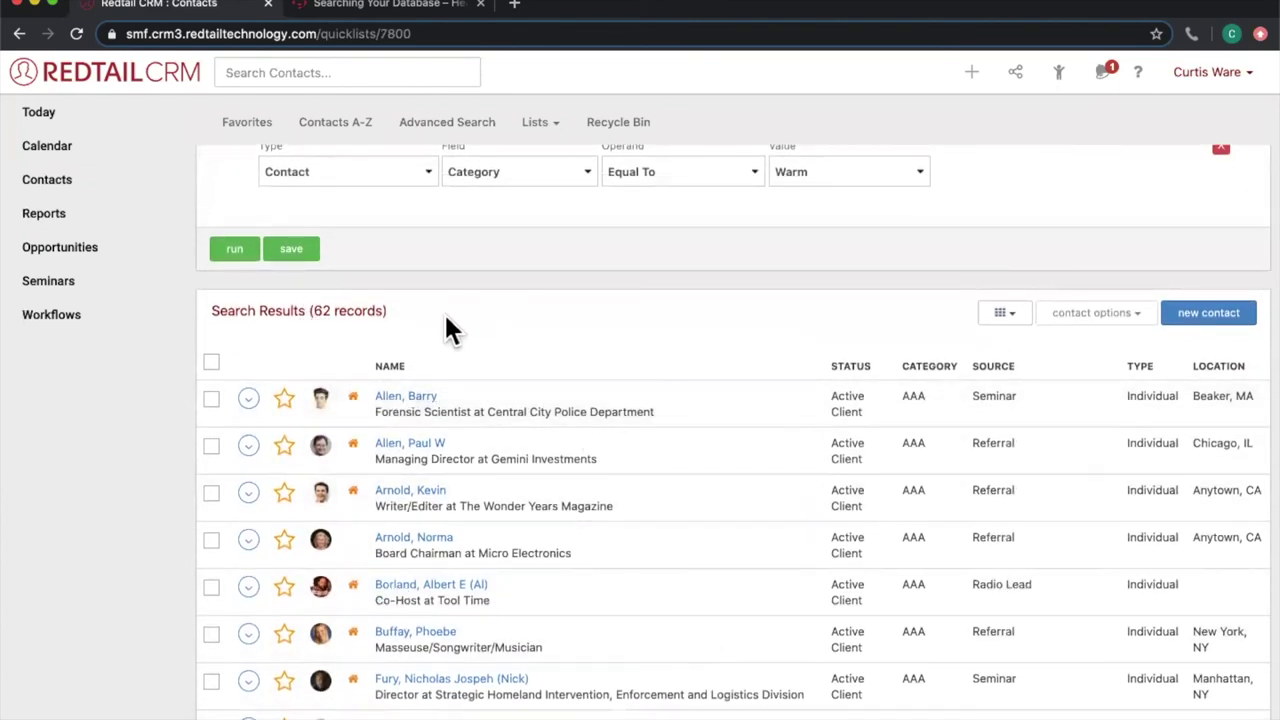
{"action": "scroll", "coordinate": [446, 320], "scroll_direction": "down", "scroll_amount": 1}
{"action": "scroll", "coordinate": [582, 298], "scroll_direction": "up", "scroll_amount": 3}
{"action": "scroll", "coordinate": [585, 297], "scroll_direction": "up", "scroll_amount": 4}
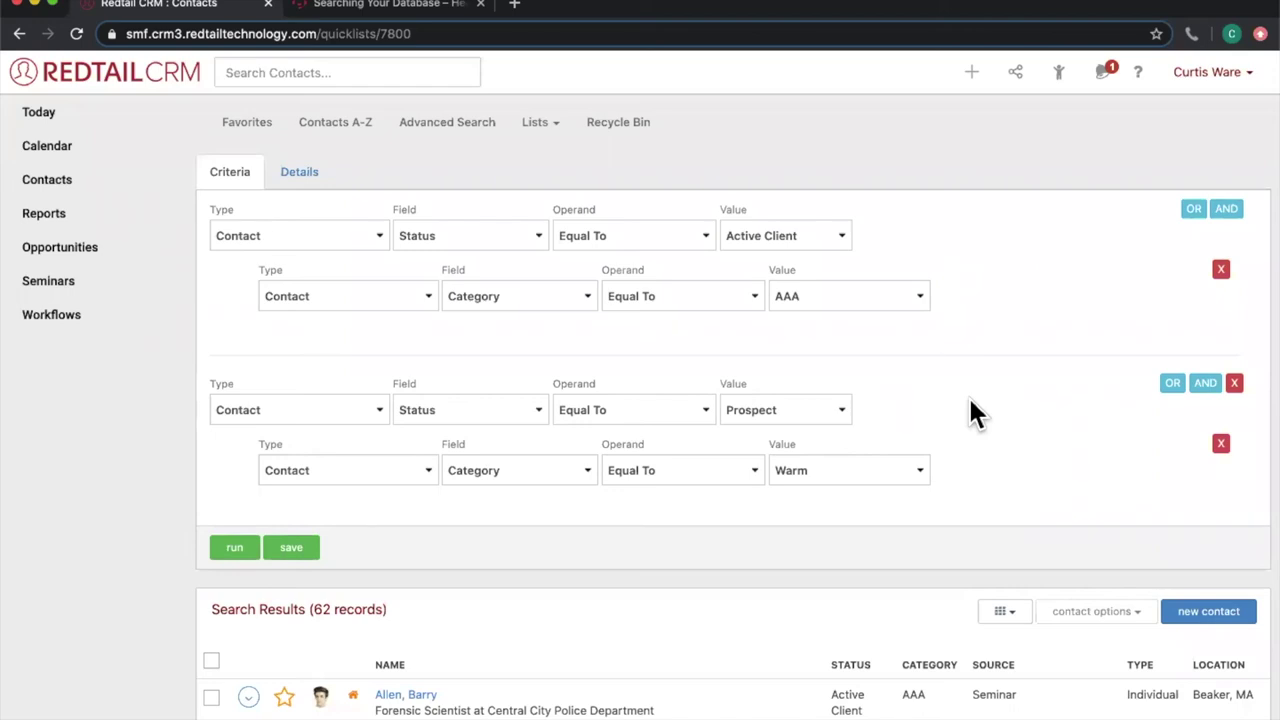
{"action": "scroll", "coordinate": [970, 401], "scroll_direction": "down", "scroll_amount": 5}
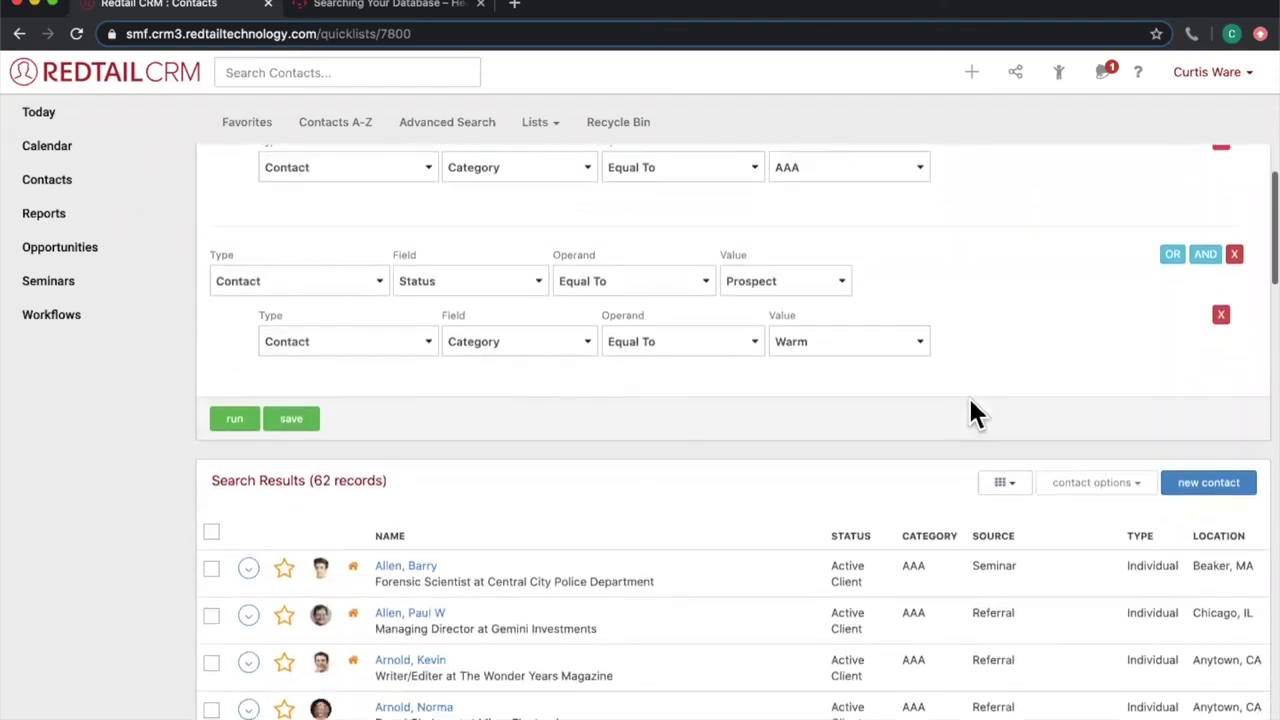
{"action": "scroll", "coordinate": [968, 395], "scroll_direction": "down", "scroll_amount": 1}
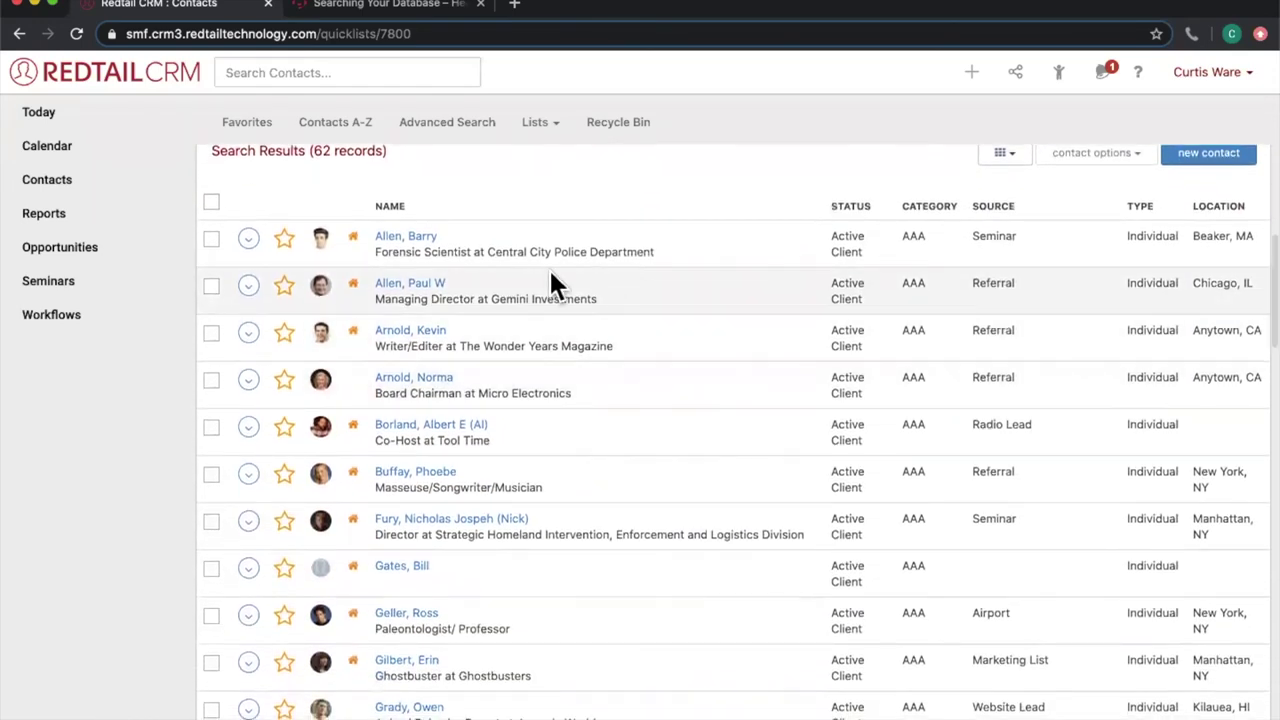
{"action": "scroll", "coordinate": [424, 300], "scroll_direction": "up", "scroll_amount": 1}
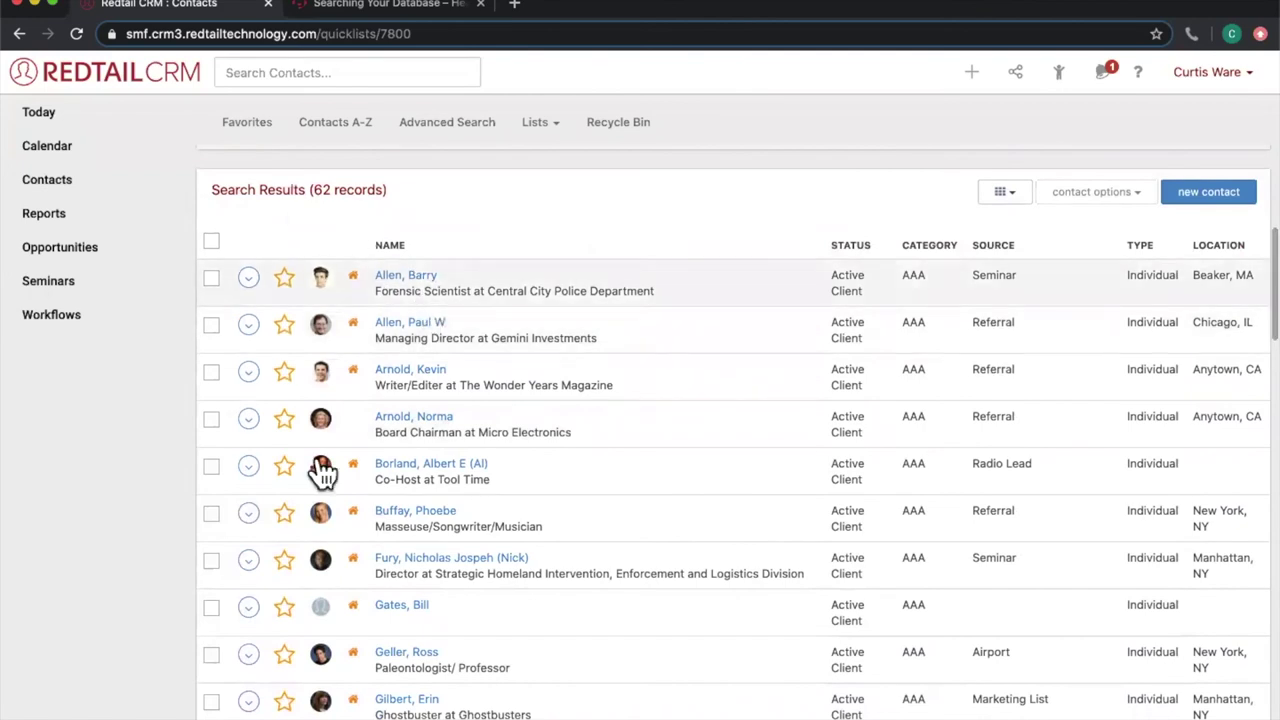
- Select all contacts on the results page and review the available bulk contact actions, leaving without applying any
{"action": "left_click", "coordinate": [211, 242]}
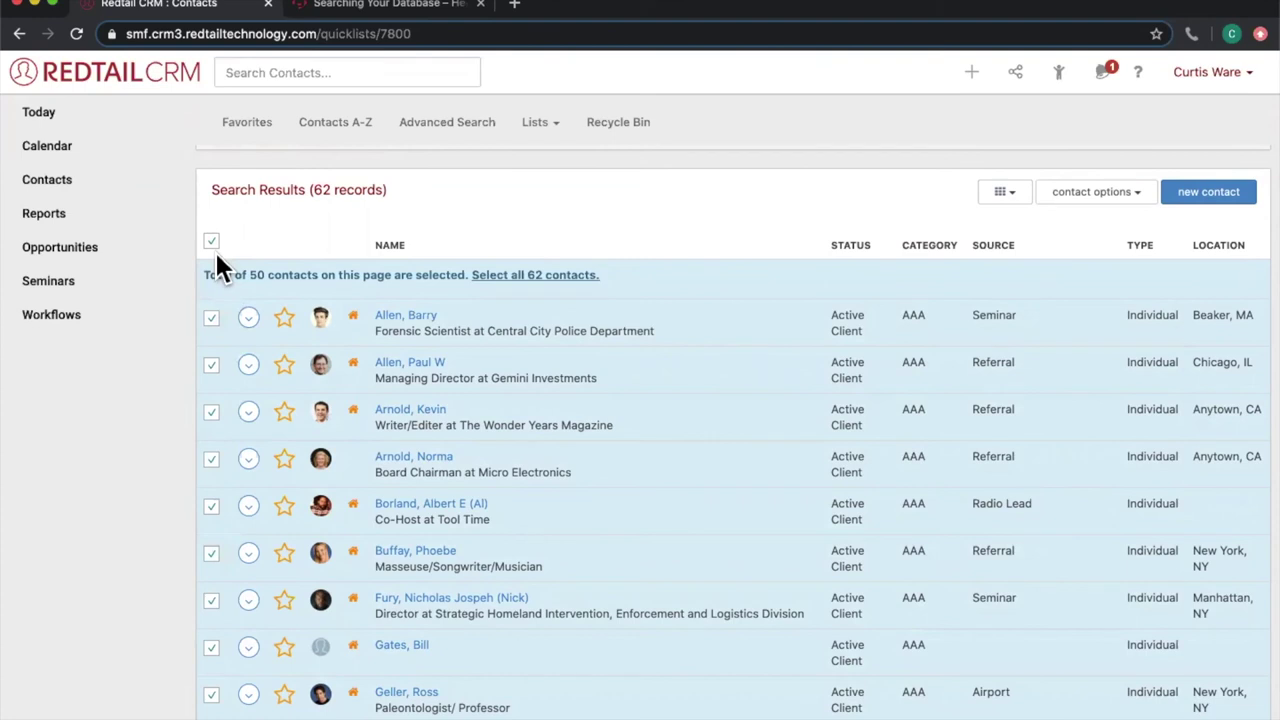
{"action": "left_click", "coordinate": [1094, 199]}
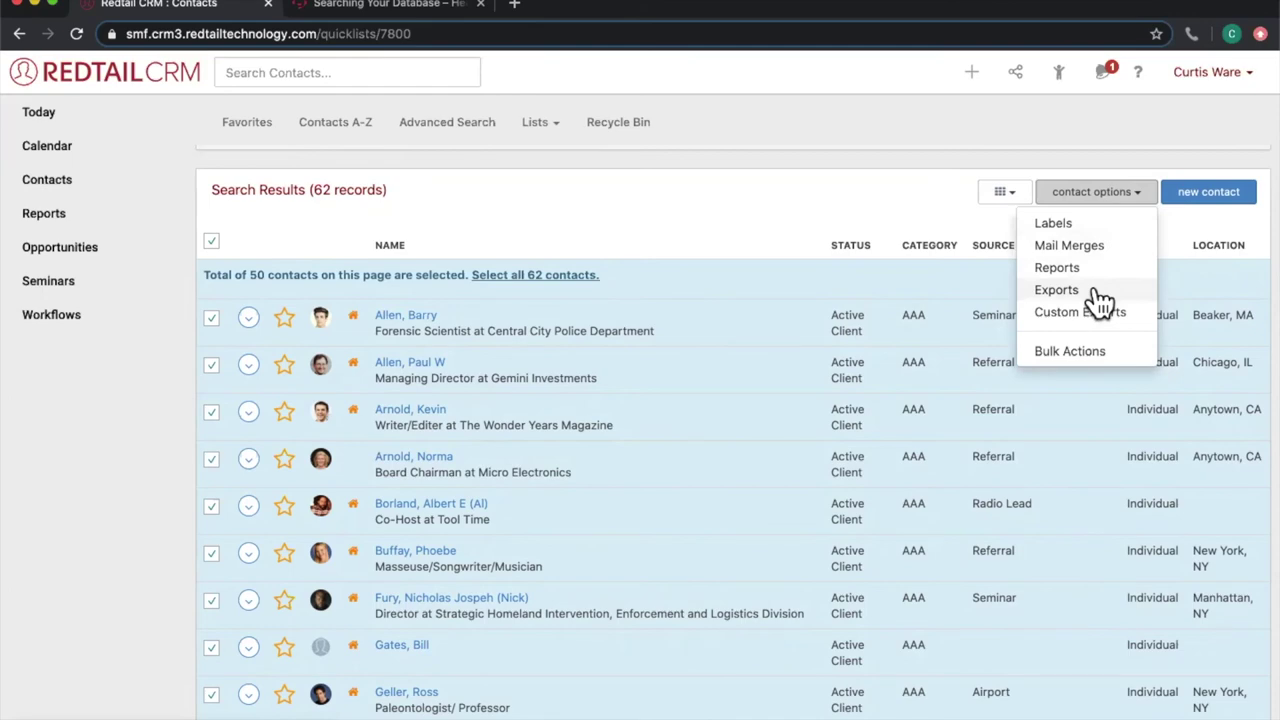
{"action": "left_click", "coordinate": [1072, 354]}
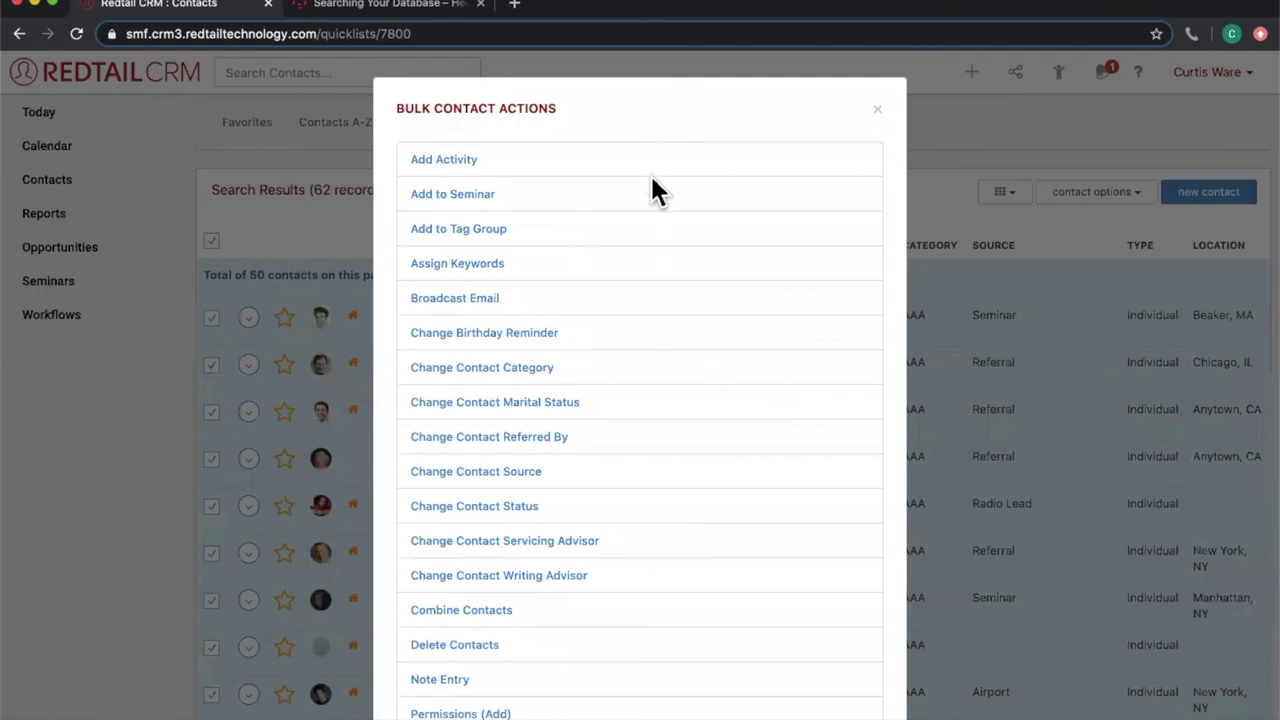
{"action": "scroll", "coordinate": [686, 308], "scroll_direction": "down", "scroll_amount": 1}
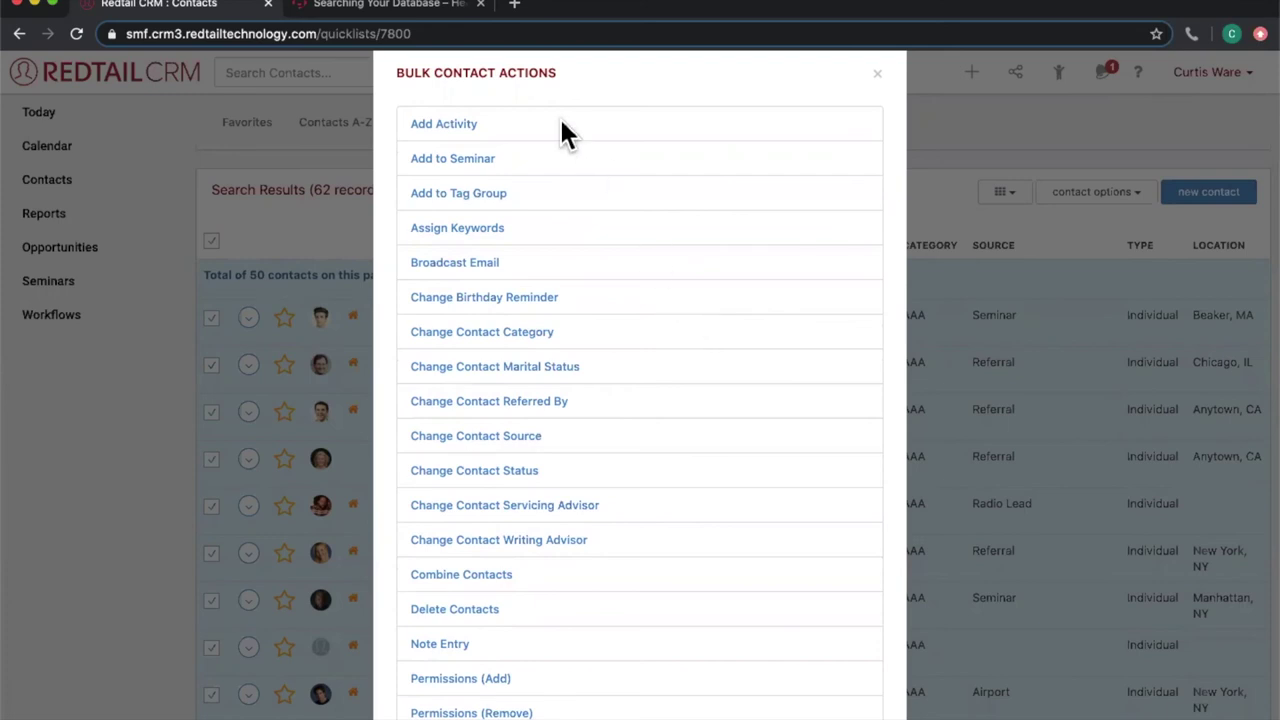
{"action": "scroll", "coordinate": [614, 441], "scroll_direction": "down", "scroll_amount": 2}
{"action": "scroll", "coordinate": [614, 441], "scroll_direction": "up", "scroll_amount": 1}
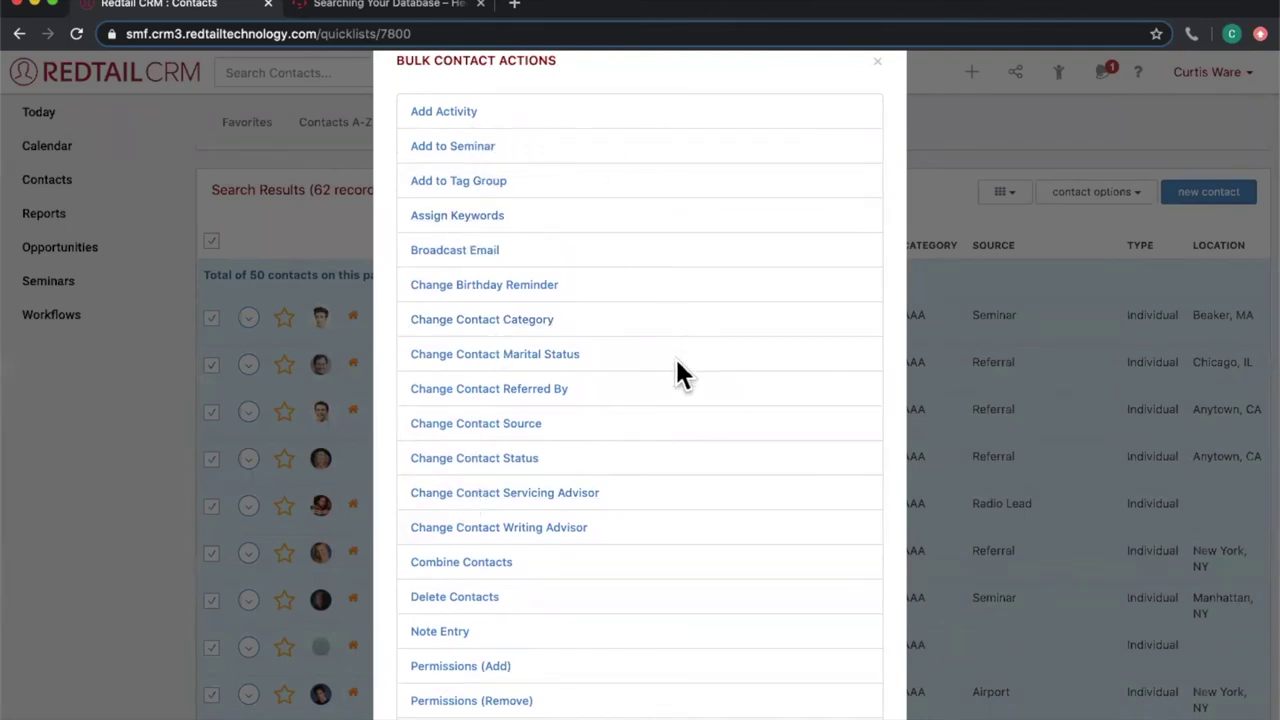
{"action": "scroll", "coordinate": [640, 398], "scroll_direction": "up", "scroll_amount": 1}
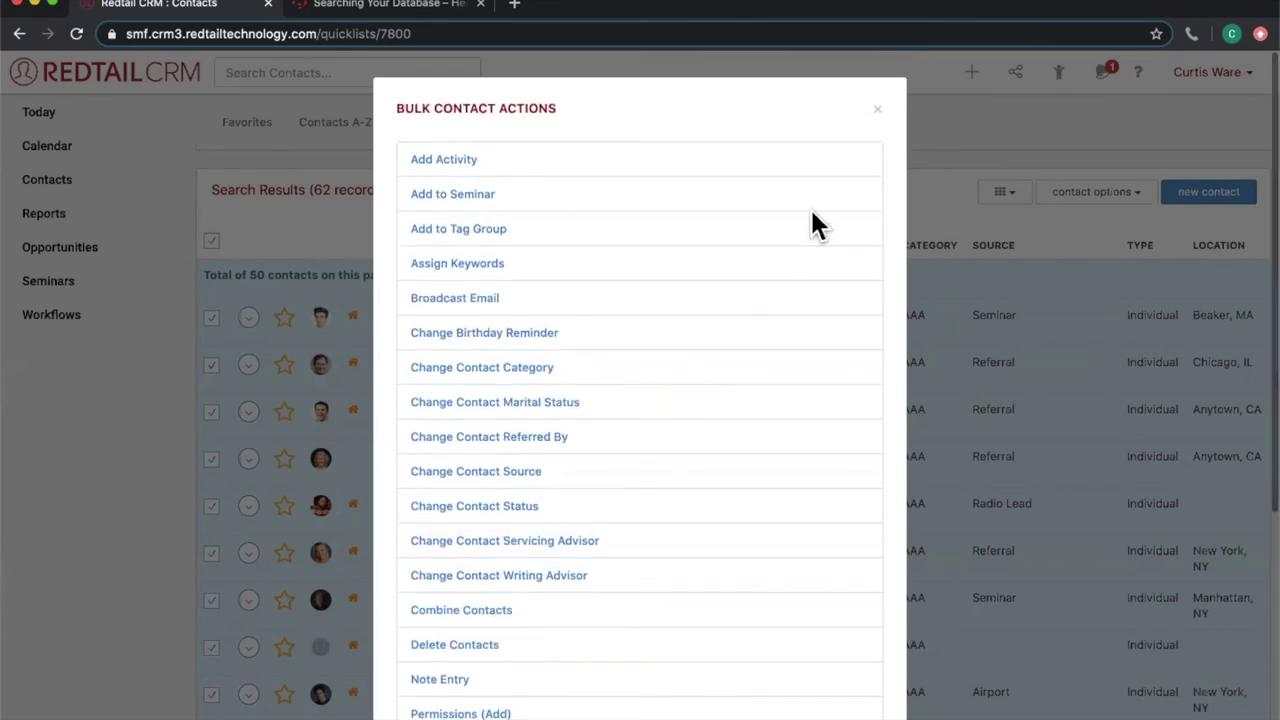
{"action": "left_click", "coordinate": [875, 112]}
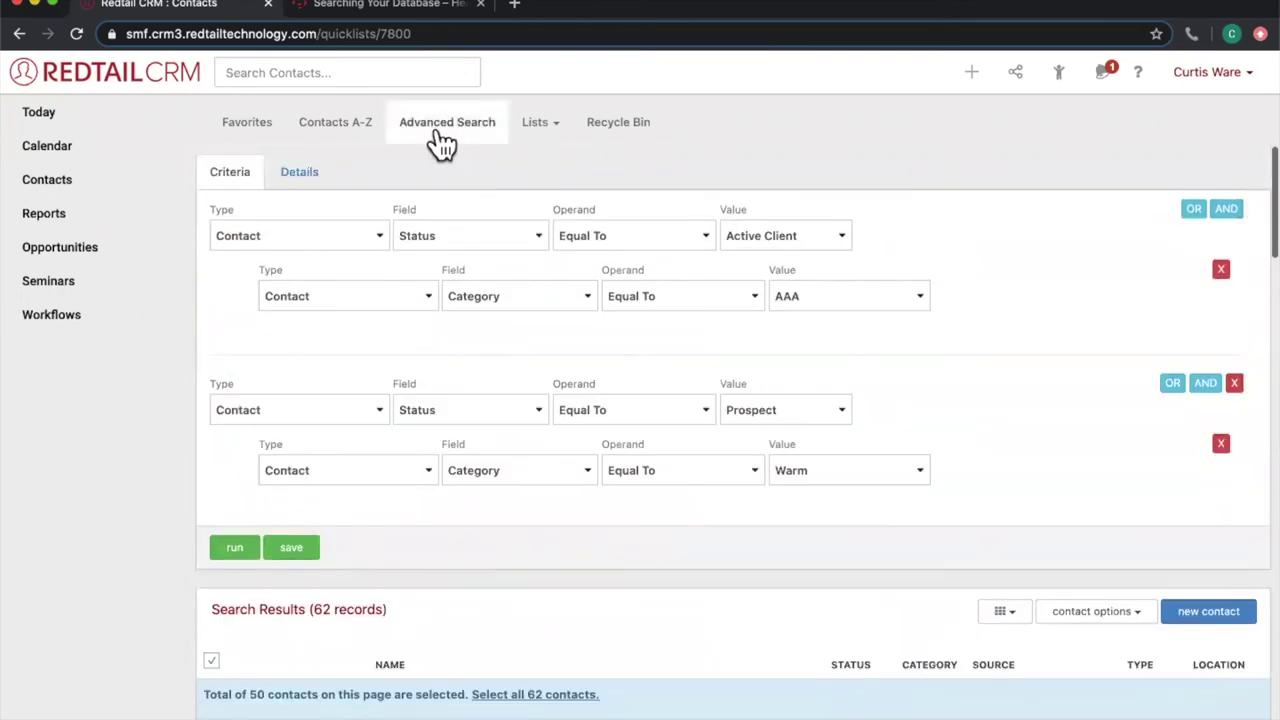
- Start a new Advanced Search with the criterion Contact, Status, Equal To, Active Client
{"action": "left_click", "coordinate": [446, 128]}
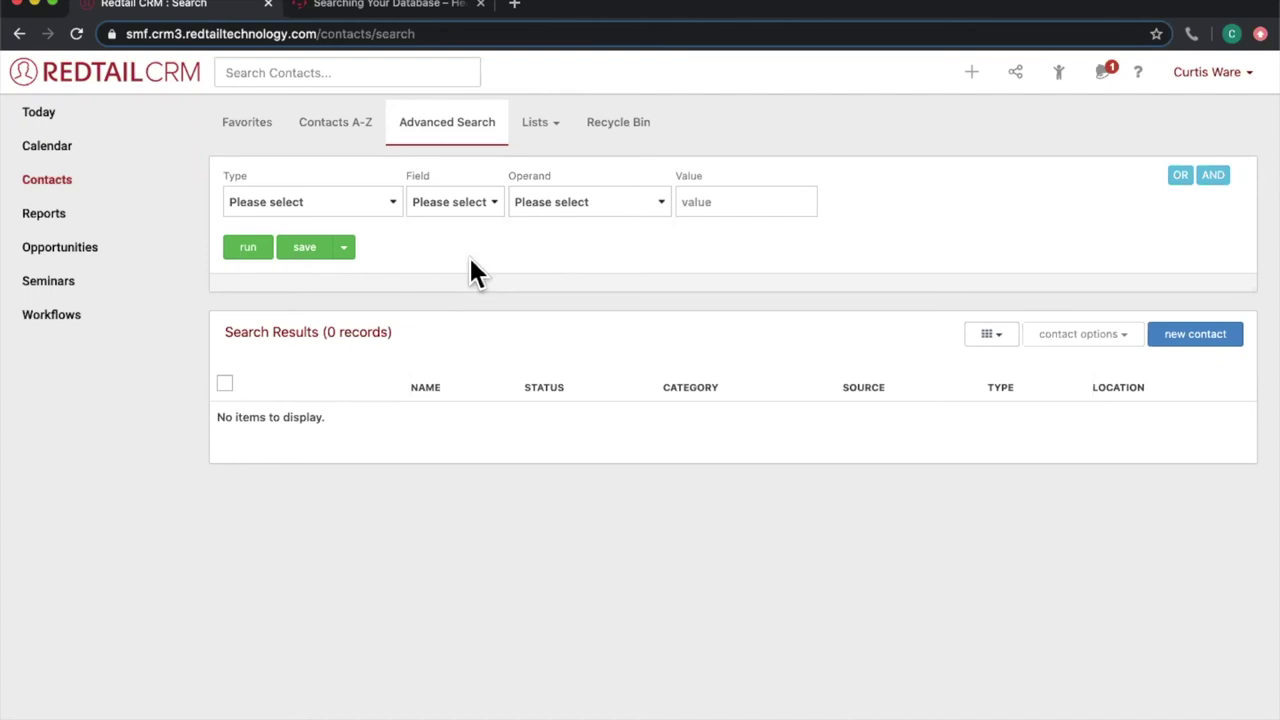
{"action": "left_click", "coordinate": [388, 222]}
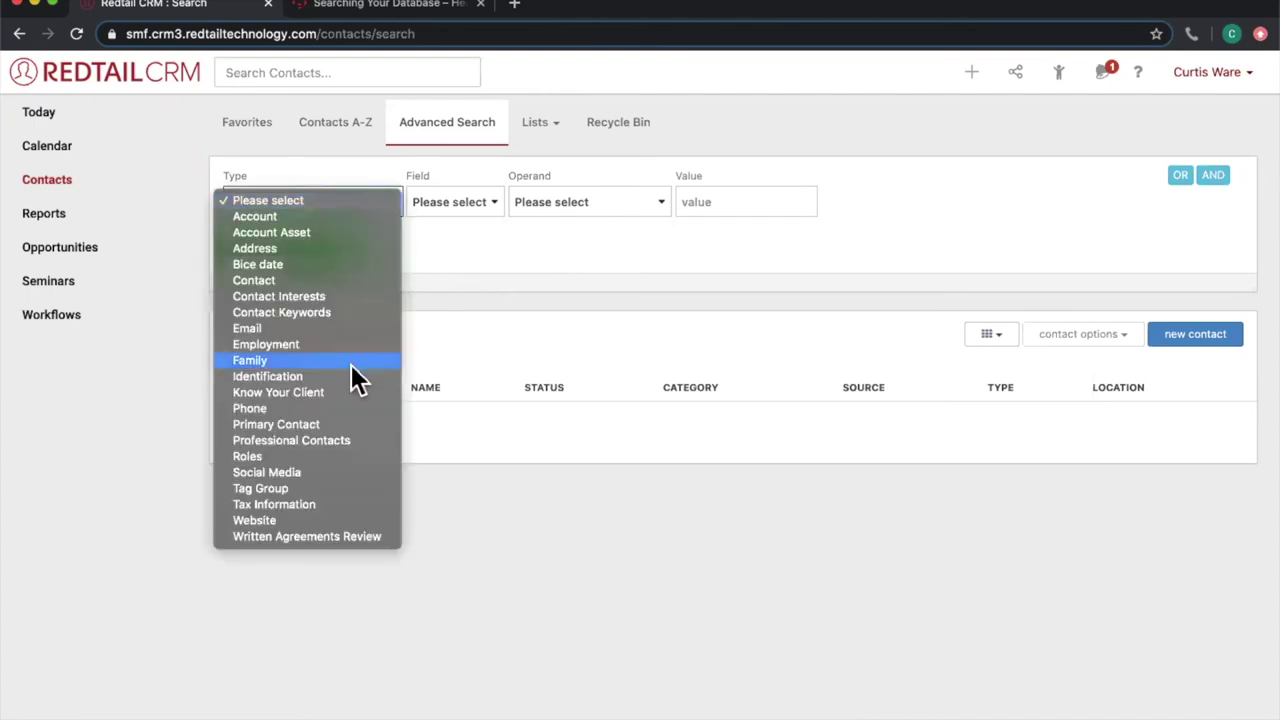
{"action": "left_click", "coordinate": [320, 280]}
{"action": "left_click", "coordinate": [506, 203]}
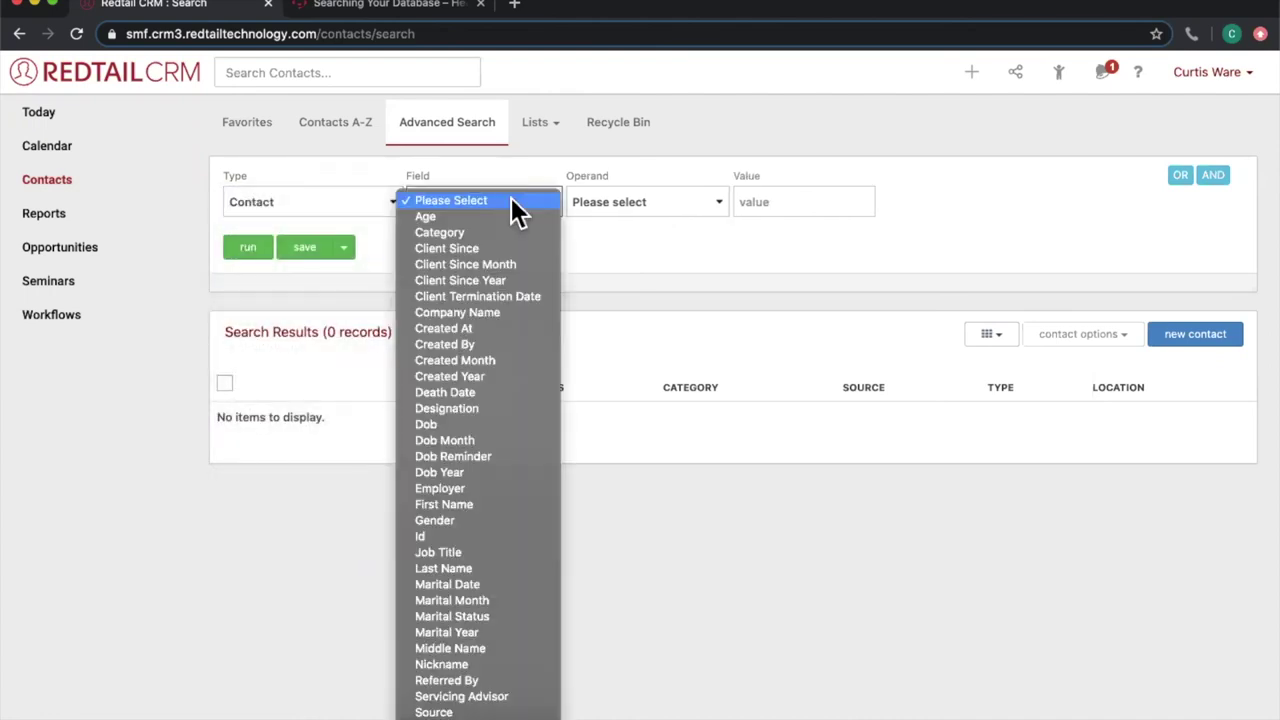
{"action": "scroll", "coordinate": [507, 430], "scroll_direction": "down", "scroll_amount": 1}
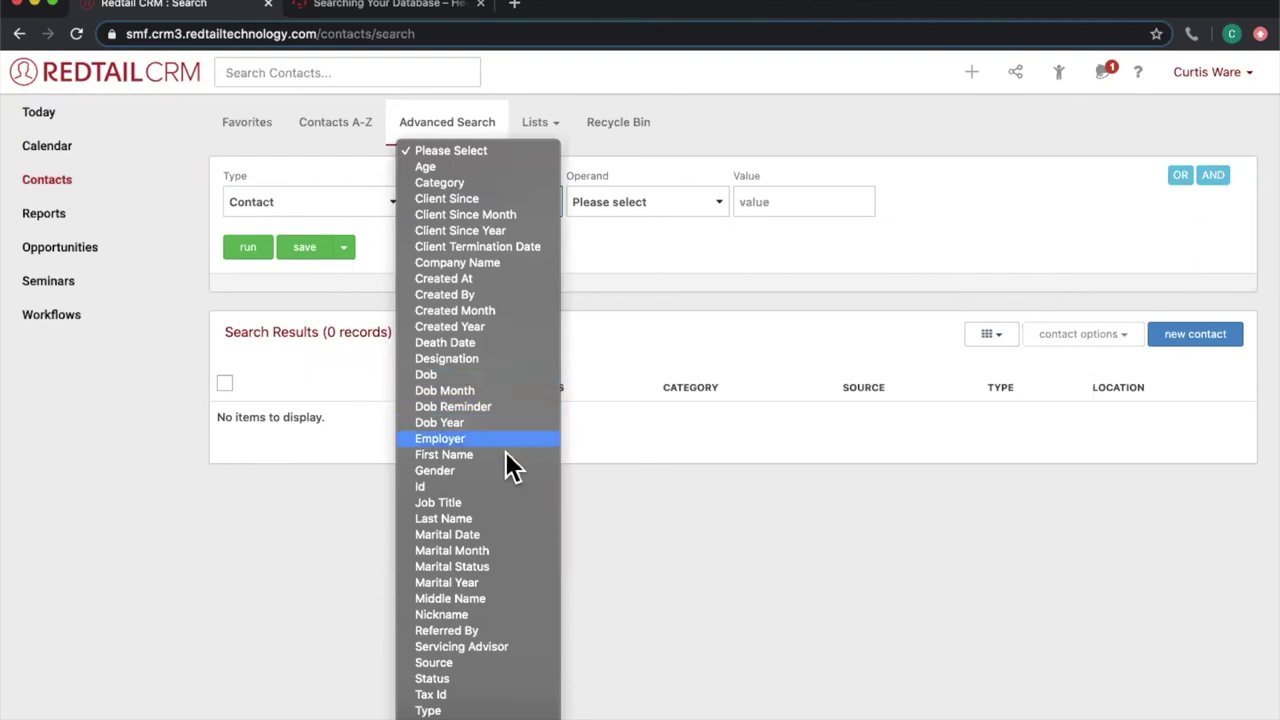
{"action": "left_click", "coordinate": [478, 678]}
{"action": "left_click", "coordinate": [617, 205]}
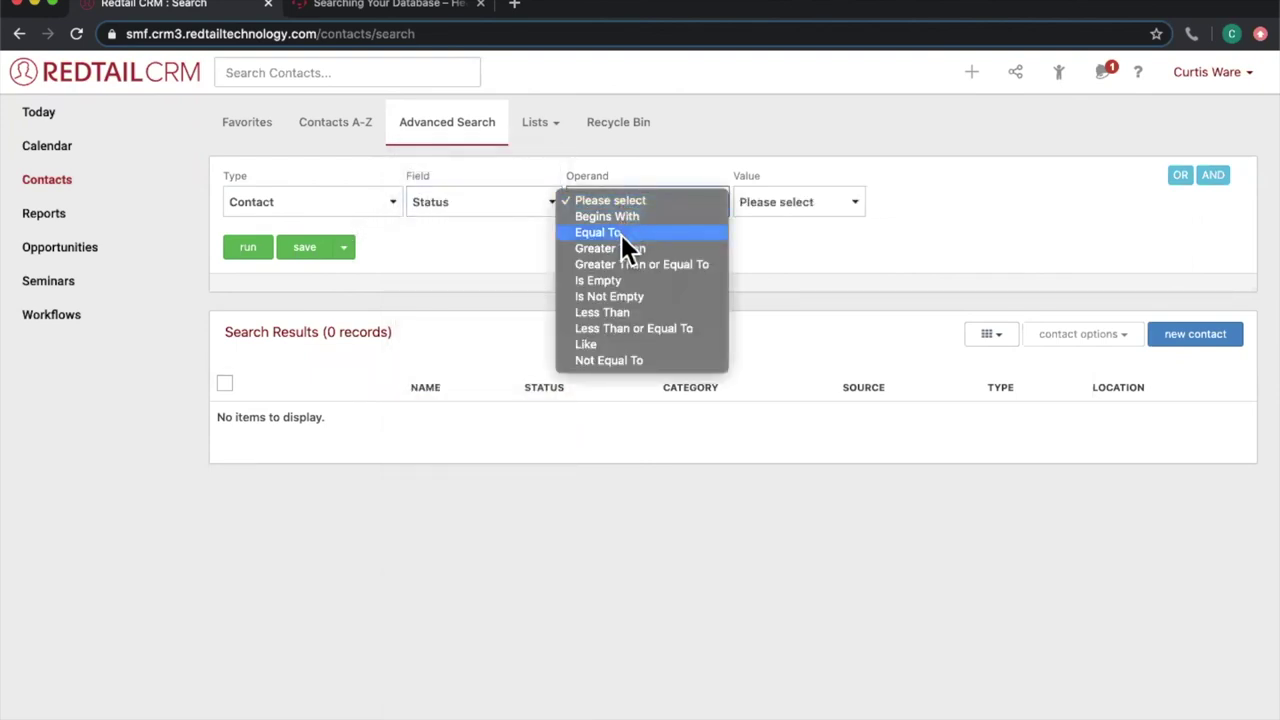
{"action": "left_click", "coordinate": [621, 233]}
{"action": "left_click", "coordinate": [770, 202]}
{"action": "left_click", "coordinate": [788, 214]}
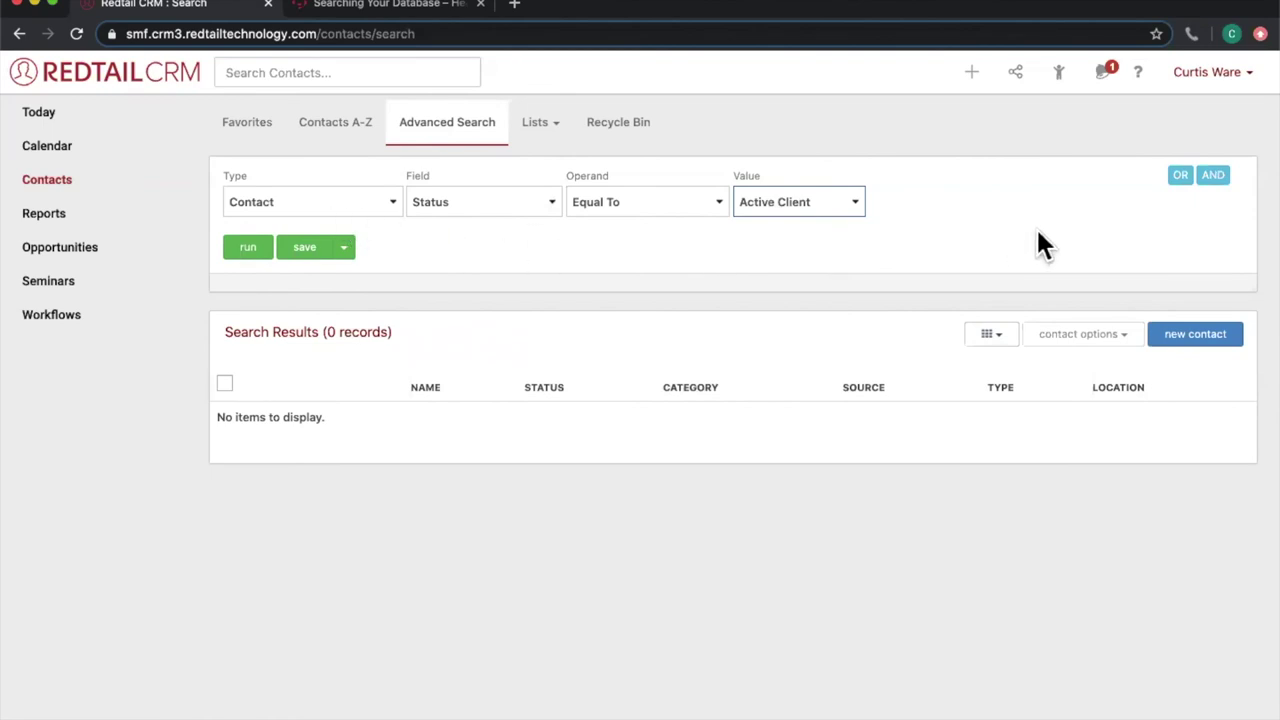
- Add the AND criterion Contact, Dob Month, Equal To, April, and run the search
{"action": "left_click", "coordinate": [1214, 178]}
{"action": "left_click", "coordinate": [383, 262]}
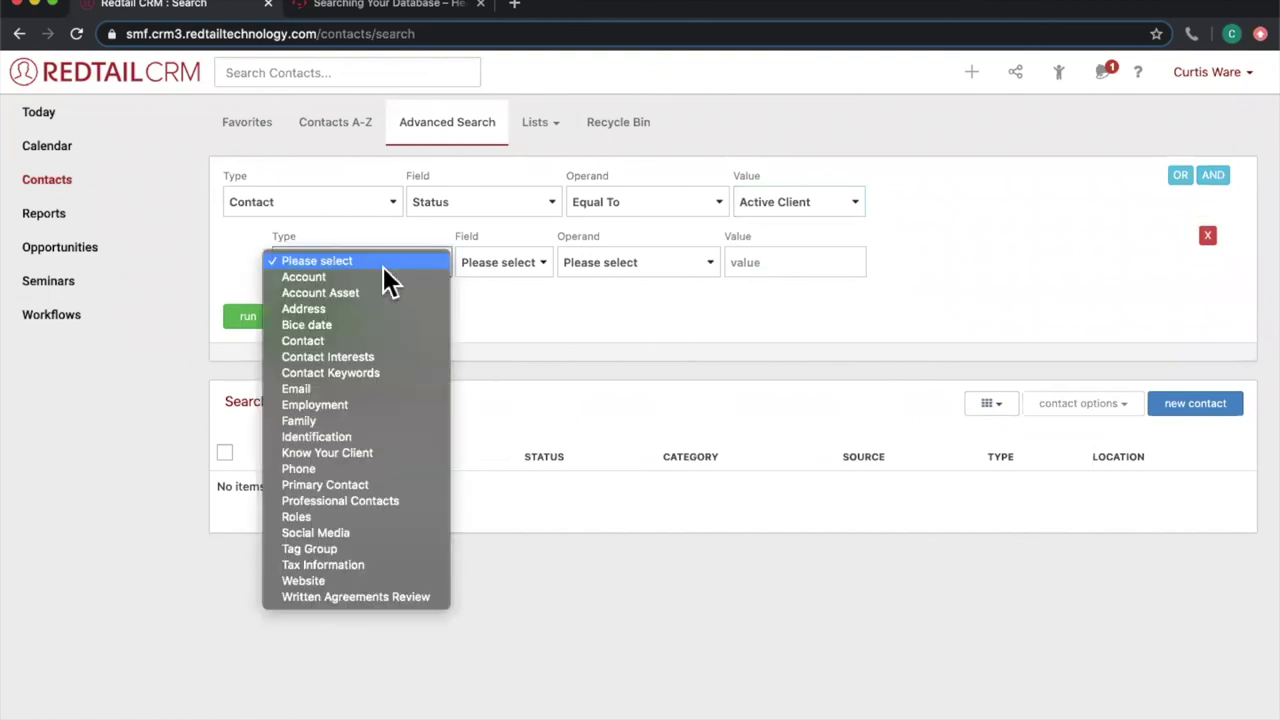
{"action": "left_click", "coordinate": [372, 341]}
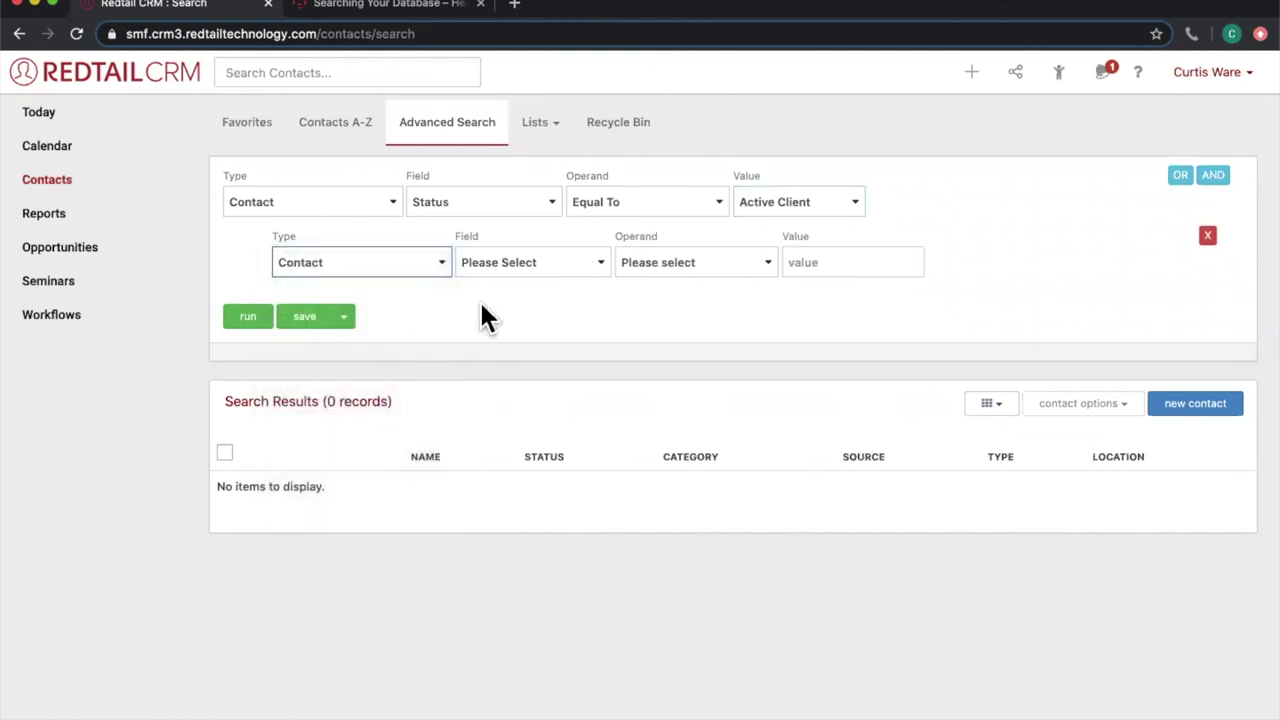
{"action": "left_click", "coordinate": [562, 270]}
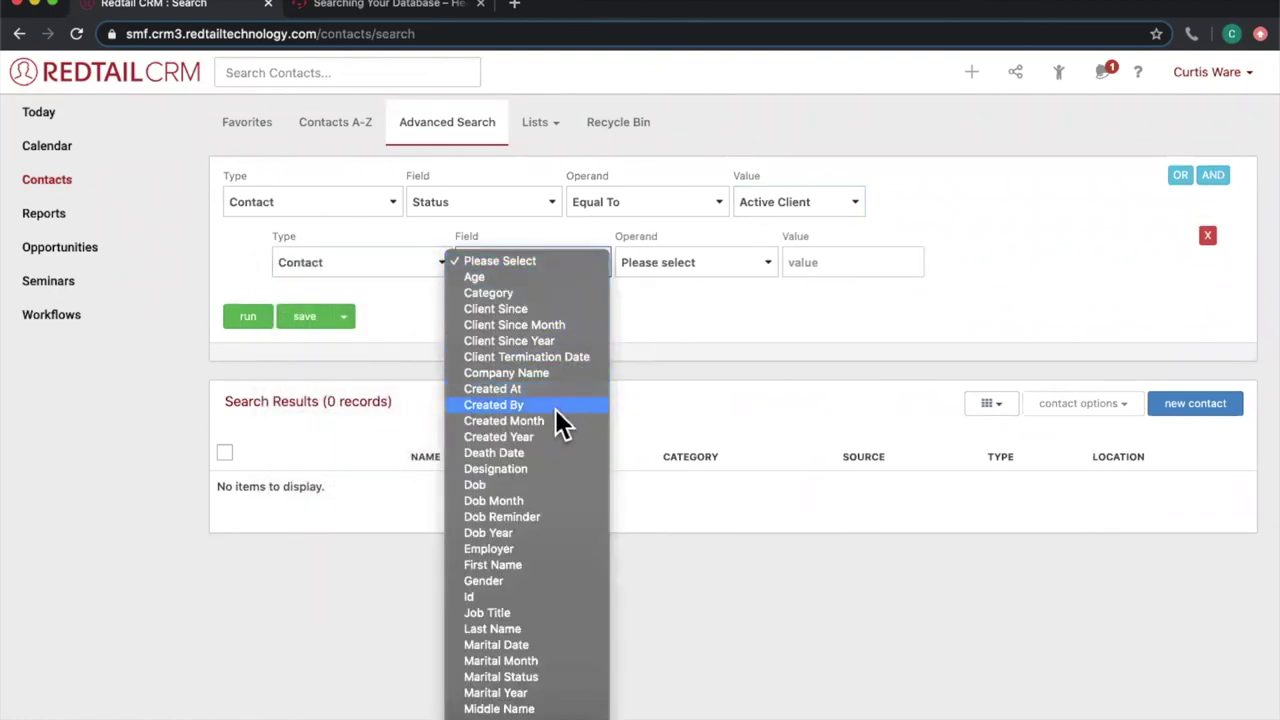
{"action": "left_click", "coordinate": [543, 500]}
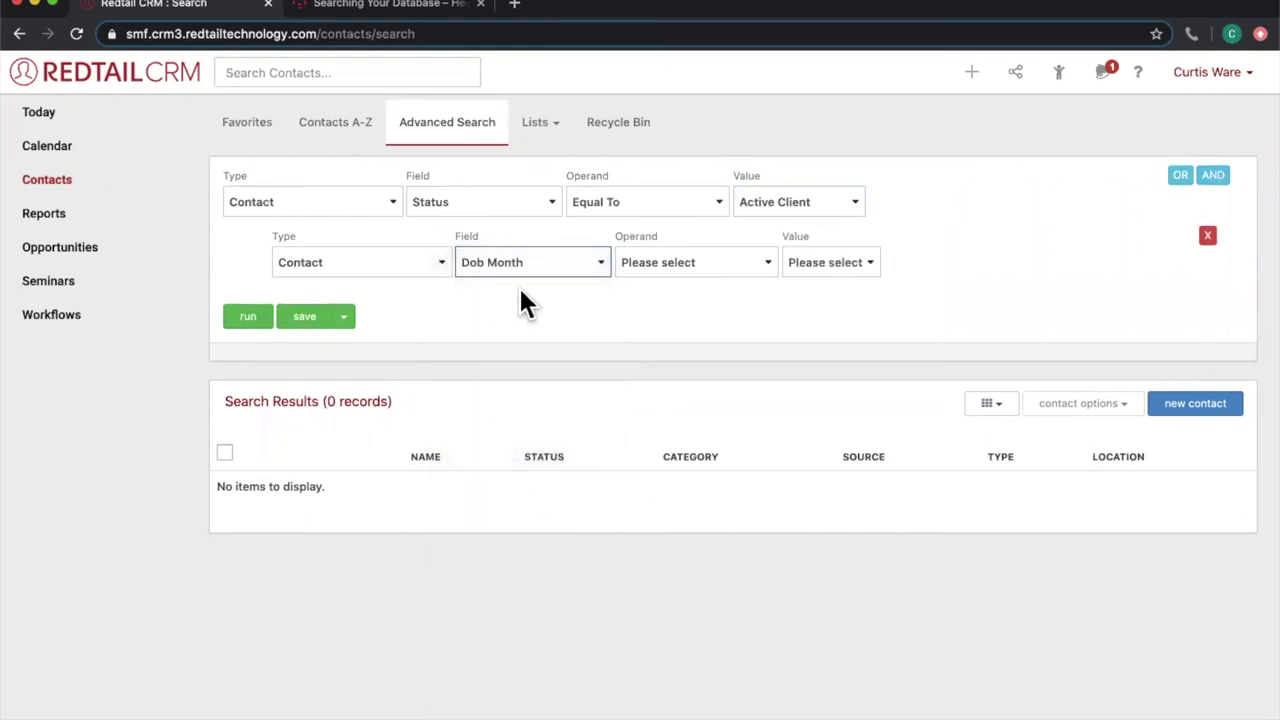
{"action": "left_click", "coordinate": [682, 264]}
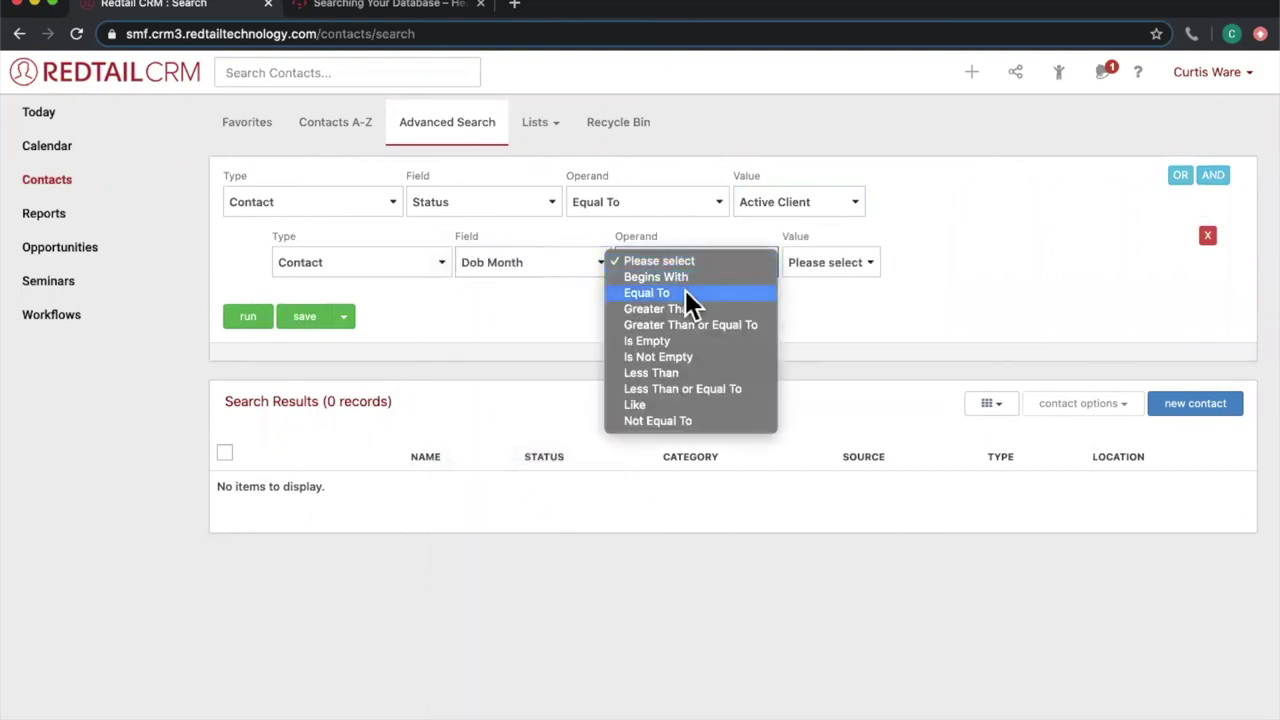
{"action": "left_click", "coordinate": [685, 290]}
{"action": "left_click", "coordinate": [848, 265]}
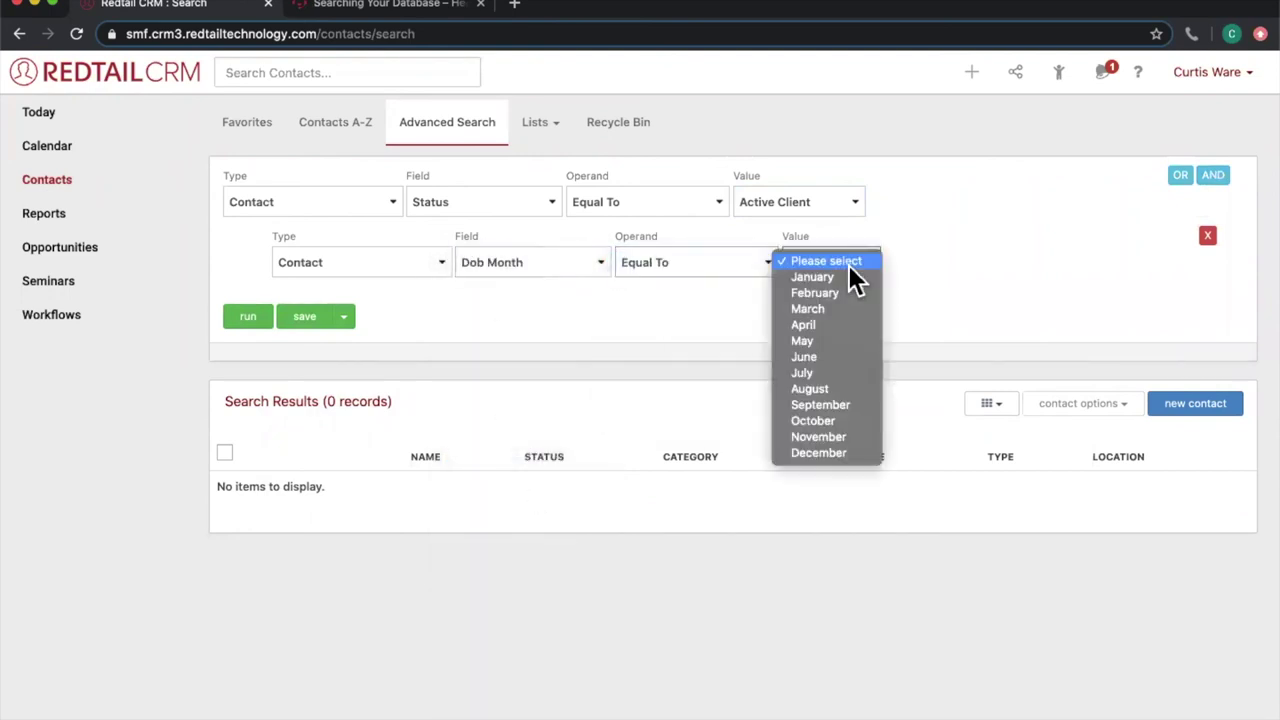
{"action": "left_click", "coordinate": [856, 324]}
{"action": "left_click", "coordinate": [248, 317]}
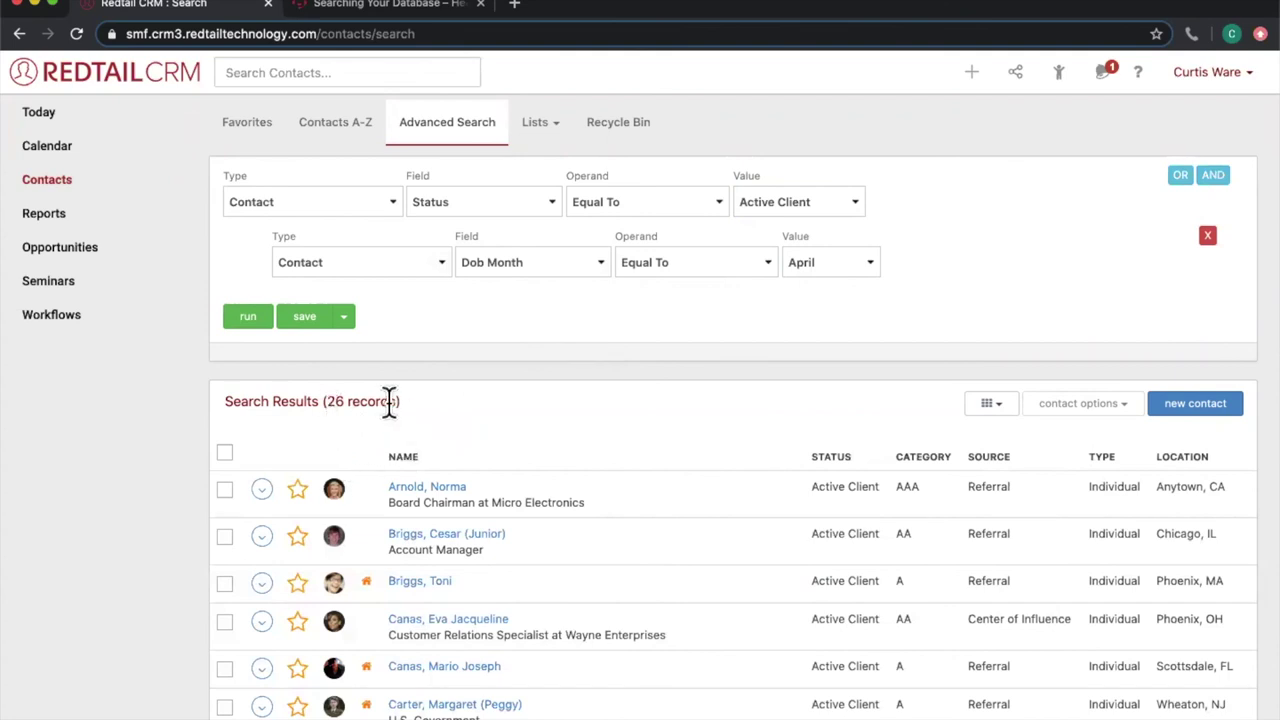
- Select all contacts in the search results and generate the Birthday Report for them
{"action": "scroll", "coordinate": [485, 406], "scroll_direction": "down", "scroll_amount": 2}
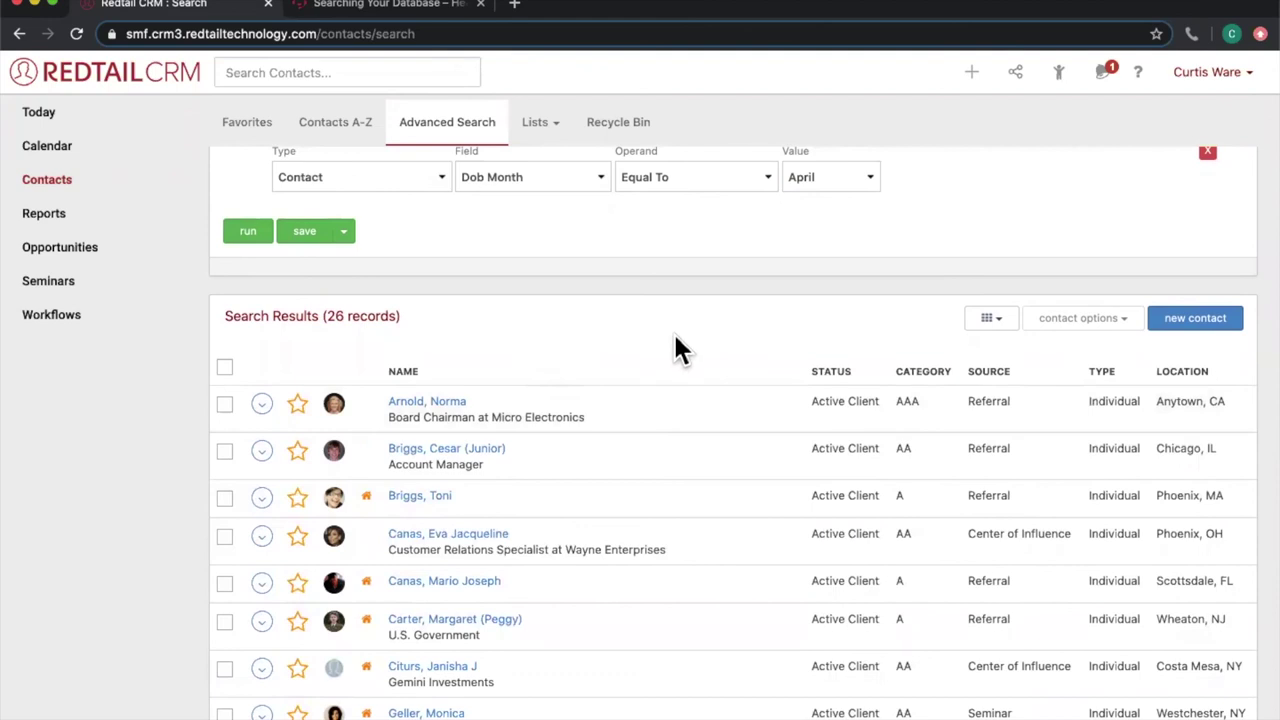
{"action": "scroll", "coordinate": [676, 340], "scroll_direction": "down", "scroll_amount": 3}
{"action": "scroll", "coordinate": [676, 345], "scroll_direction": "down", "scroll_amount": 1}
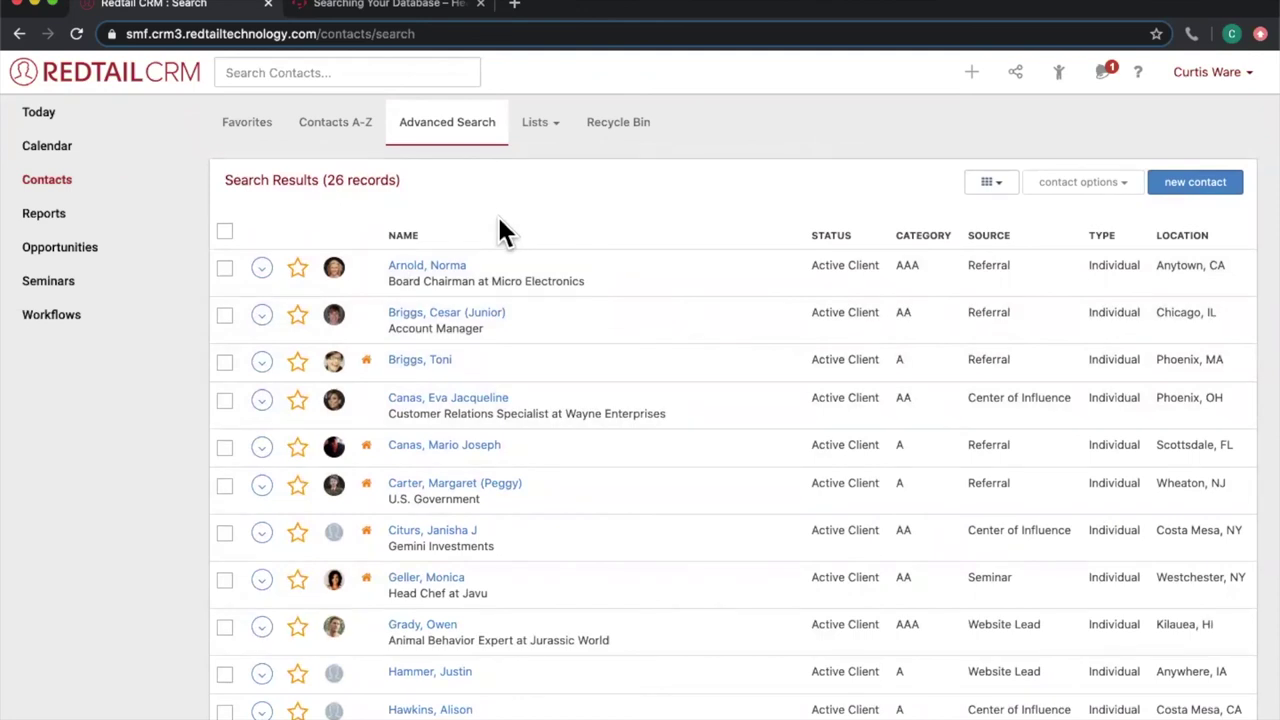
{"action": "left_click", "coordinate": [225, 232]}
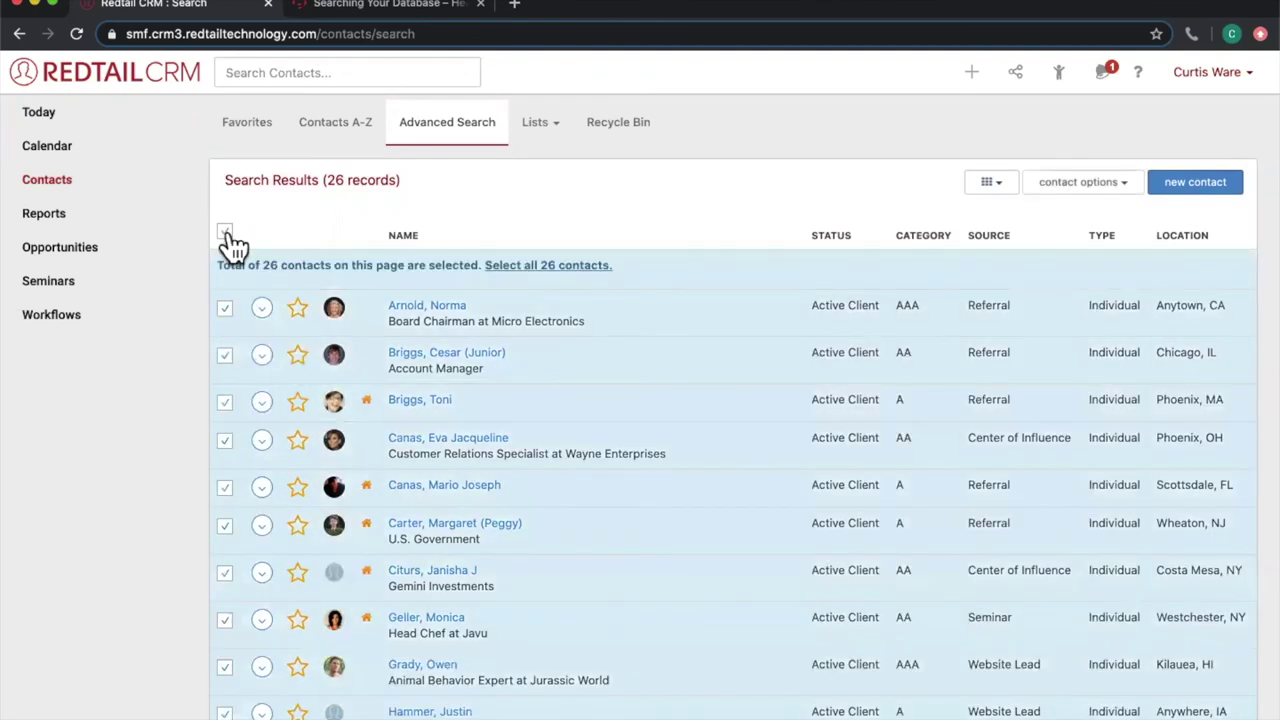
{"action": "left_click", "coordinate": [1080, 188]}
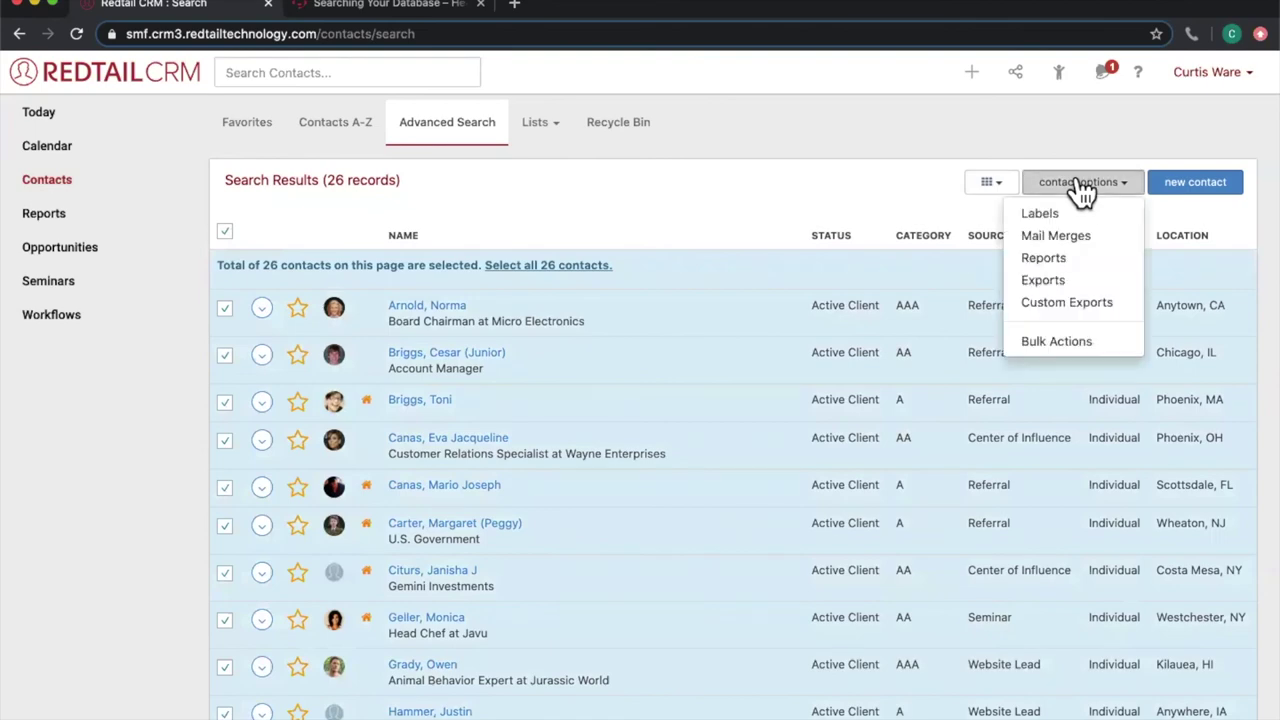
{"action": "left_click", "coordinate": [1075, 263]}
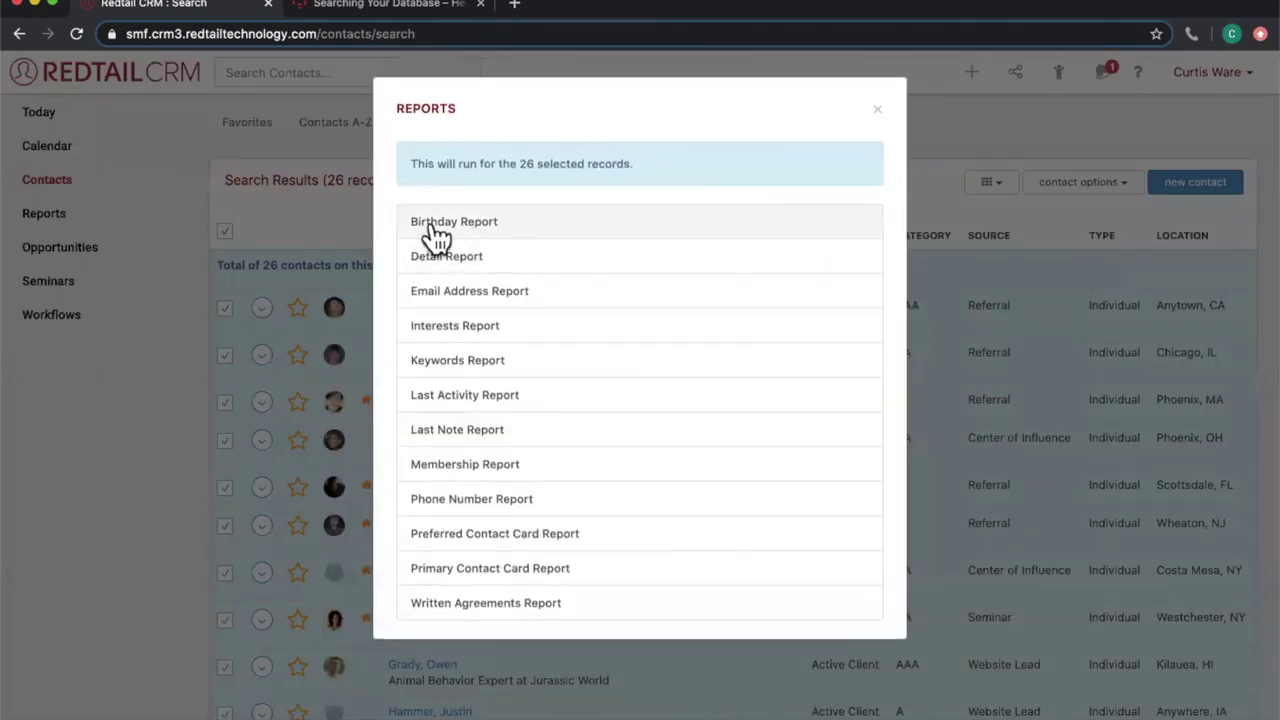
{"action": "left_click", "coordinate": [484, 237]}
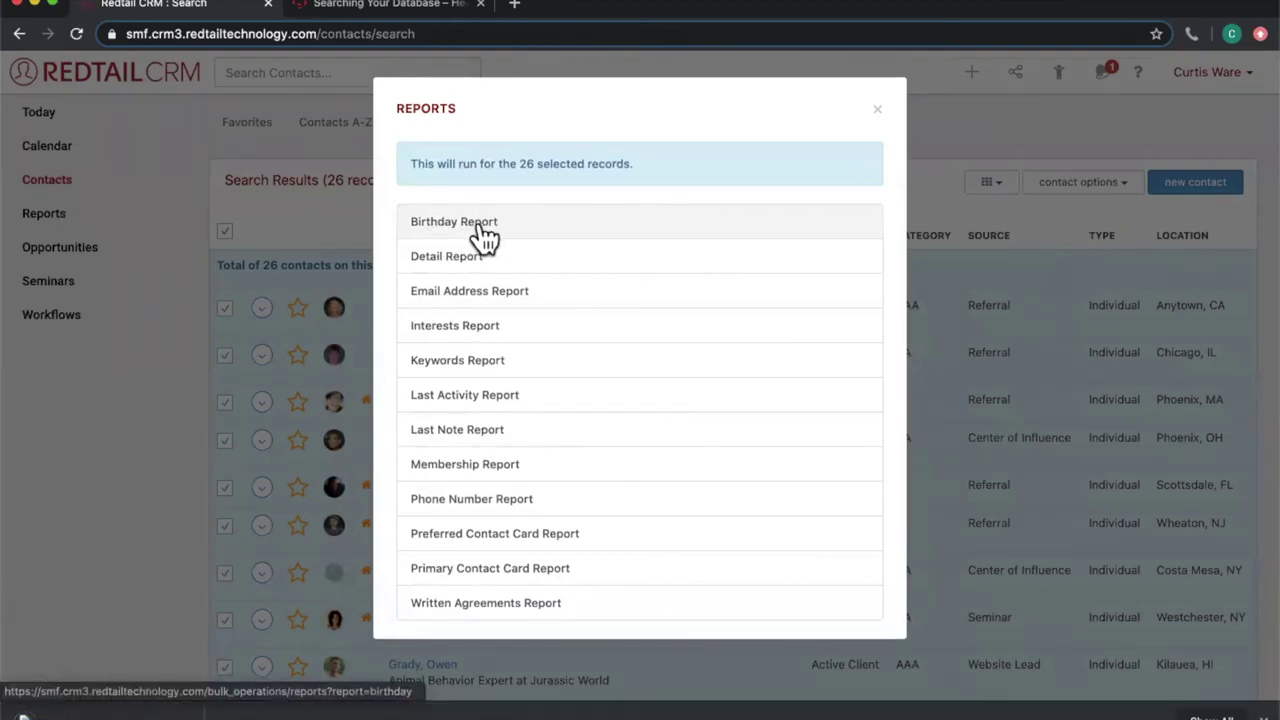
- Open the downloaded Birthday Report PDF and look through its contact entries
{"action": "left_click", "coordinate": [170, 709]}
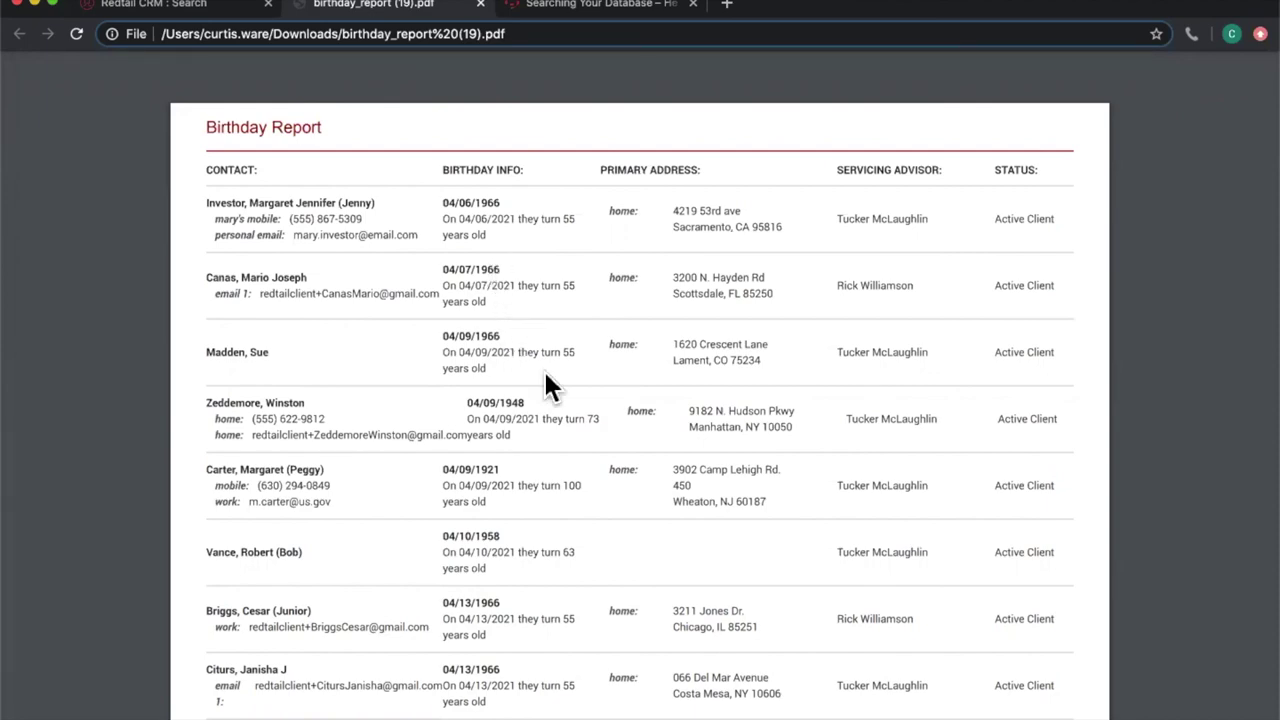
{"action": "scroll", "coordinate": [546, 380], "scroll_direction": "down", "scroll_amount": 5}
{"action": "scroll", "coordinate": [546, 376], "scroll_direction": "down", "scroll_amount": 10}
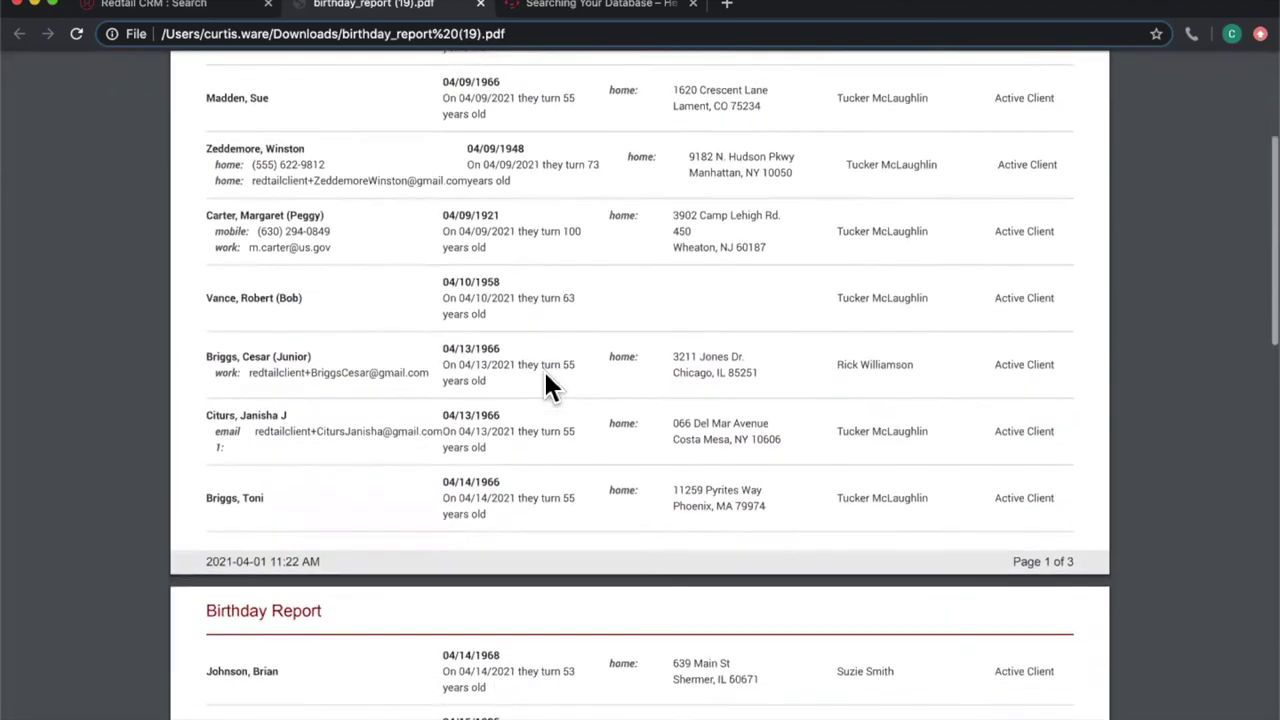
{"action": "scroll", "coordinate": [546, 383], "scroll_direction": "down", "scroll_amount": 5}
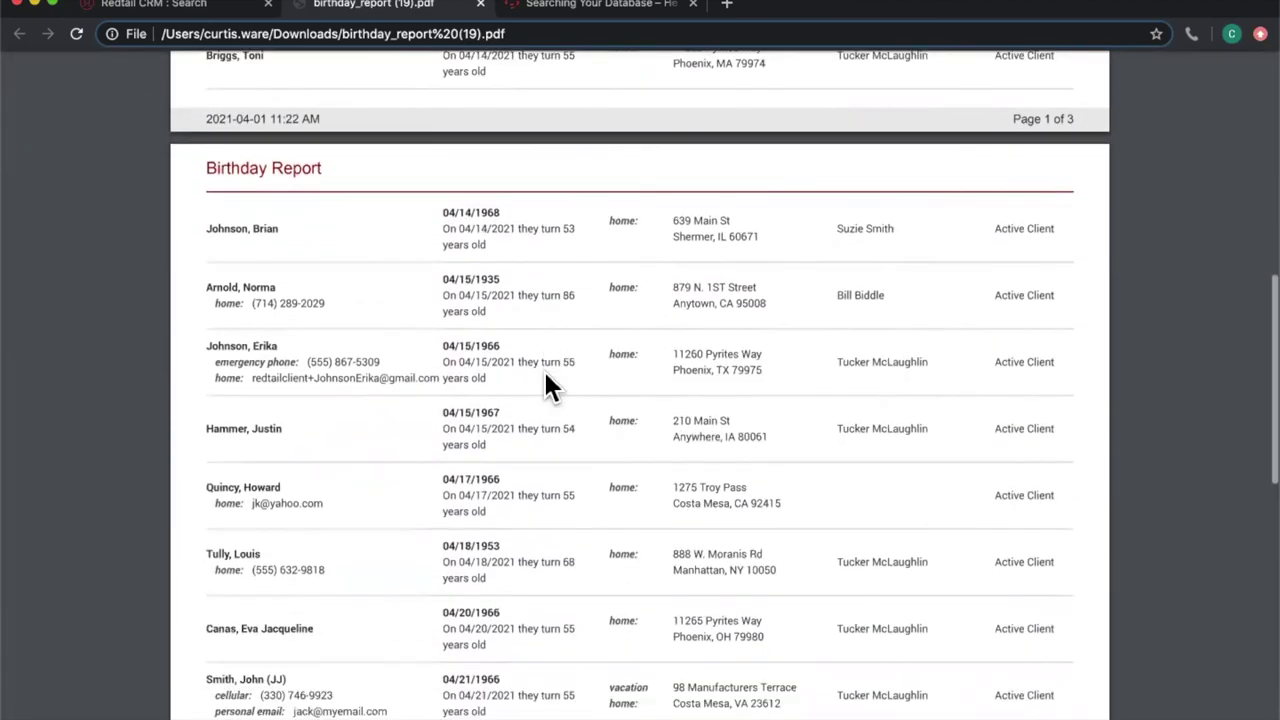
- Close the Birthday Report PDF and the Reports dialog, then view the actions available for the selected contacts
{"action": "key", "text": "Home"}
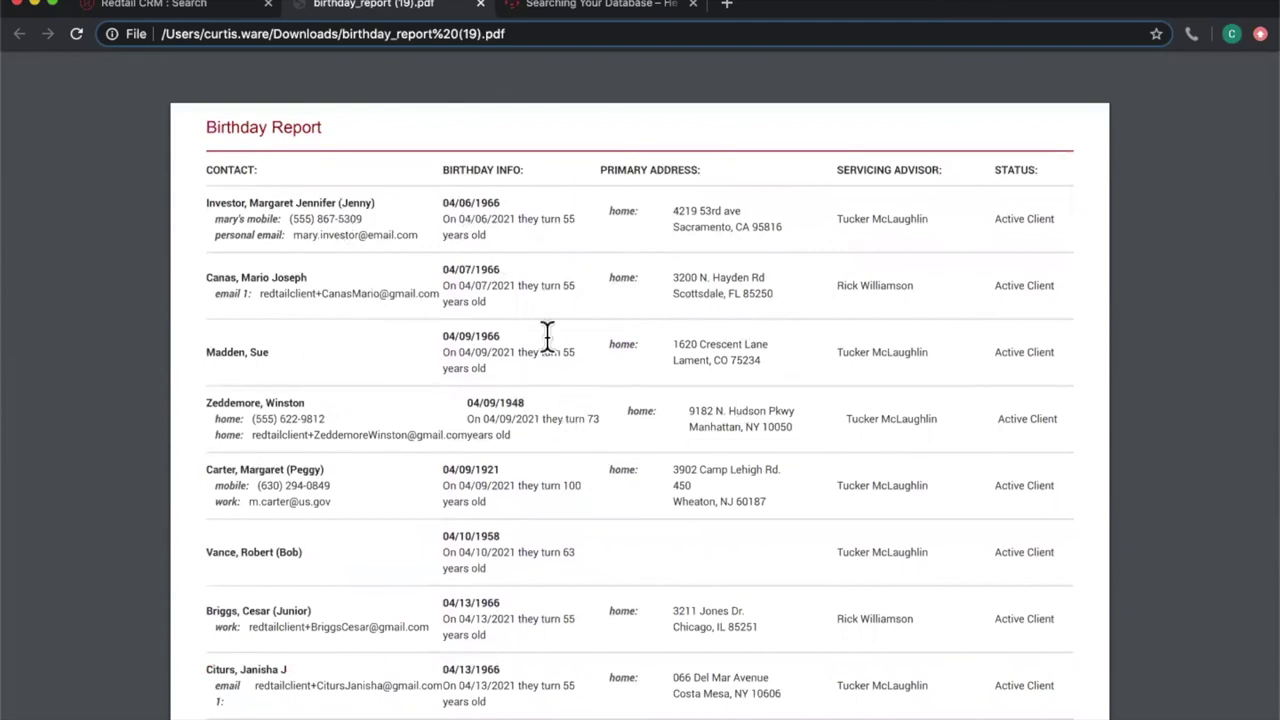
{"action": "left_click", "coordinate": [480, 6]}
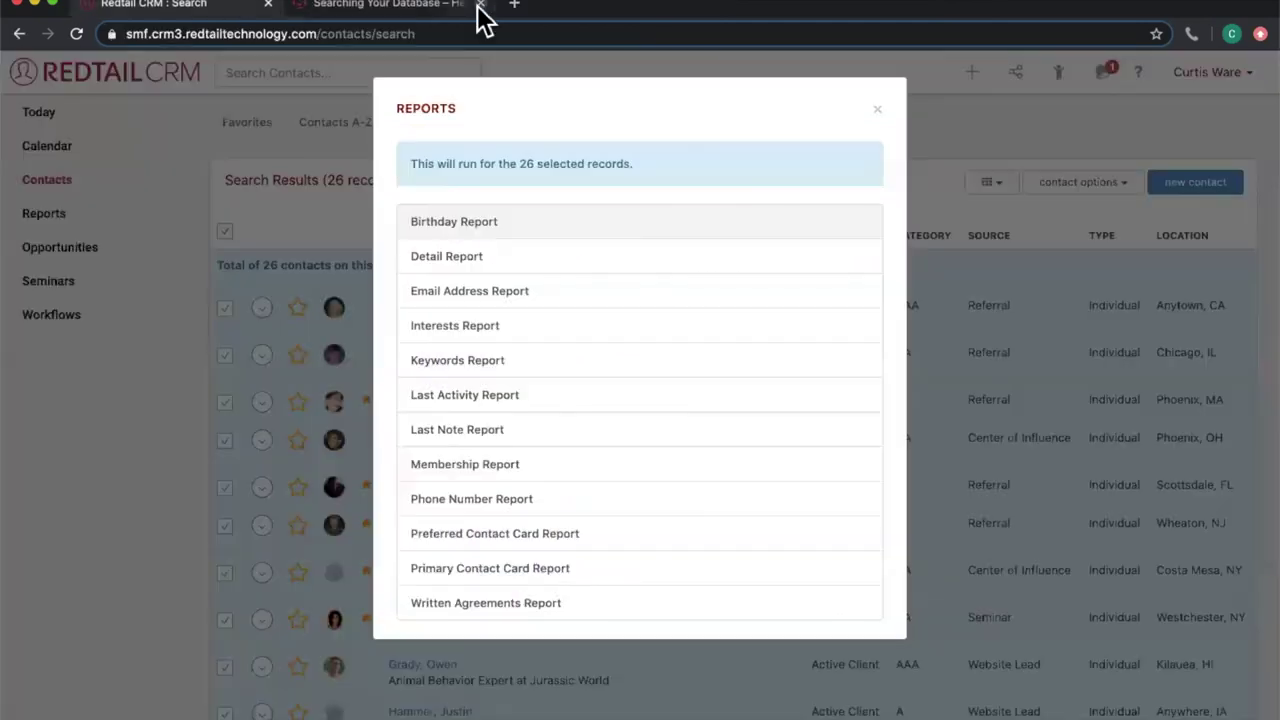
{"action": "scroll", "coordinate": [880, 120], "scroll_direction": "down", "scroll_amount": 2}
{"action": "left_click", "coordinate": [884, 120]}
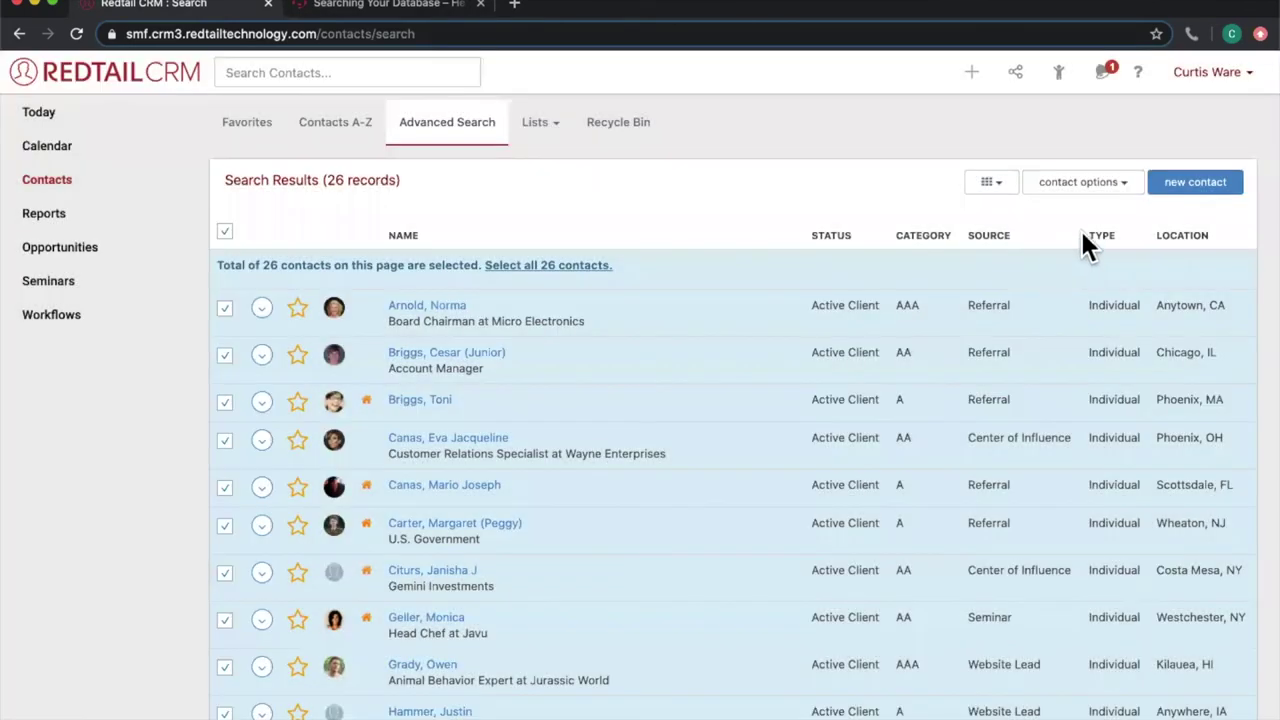
{"action": "left_click", "coordinate": [1095, 186]}
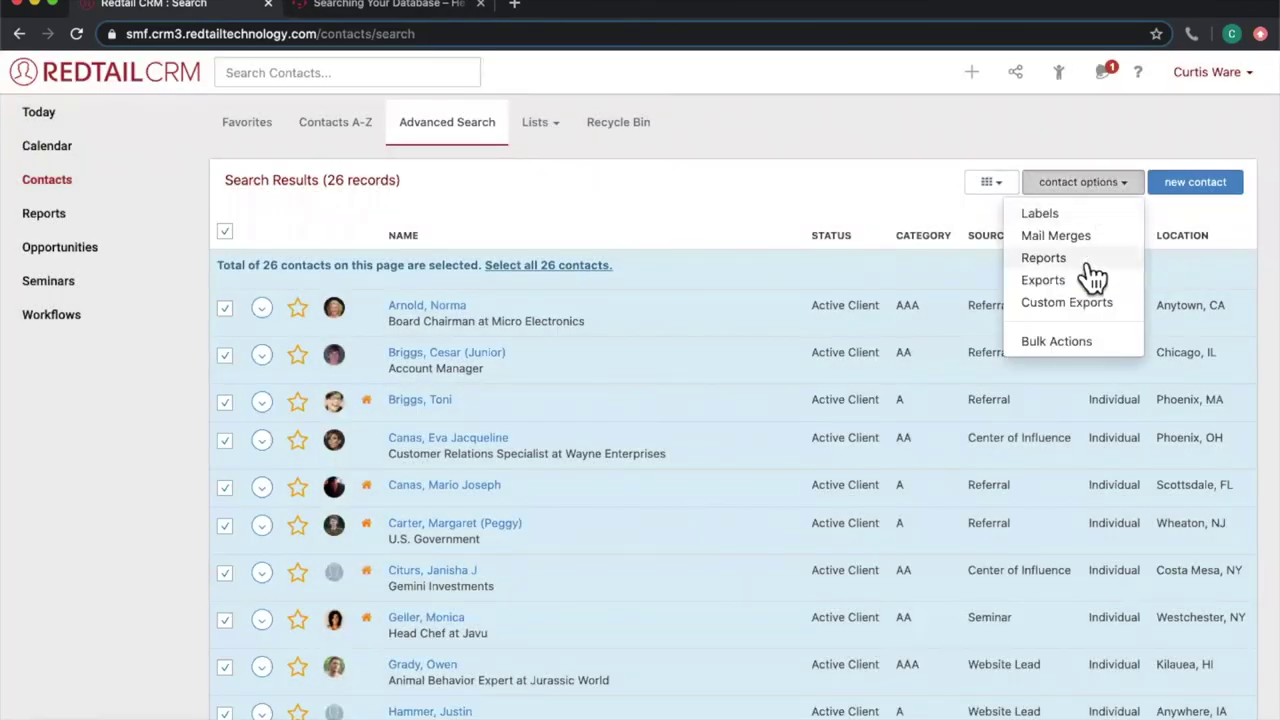
{"action": "left_click", "coordinate": [822, 190]}
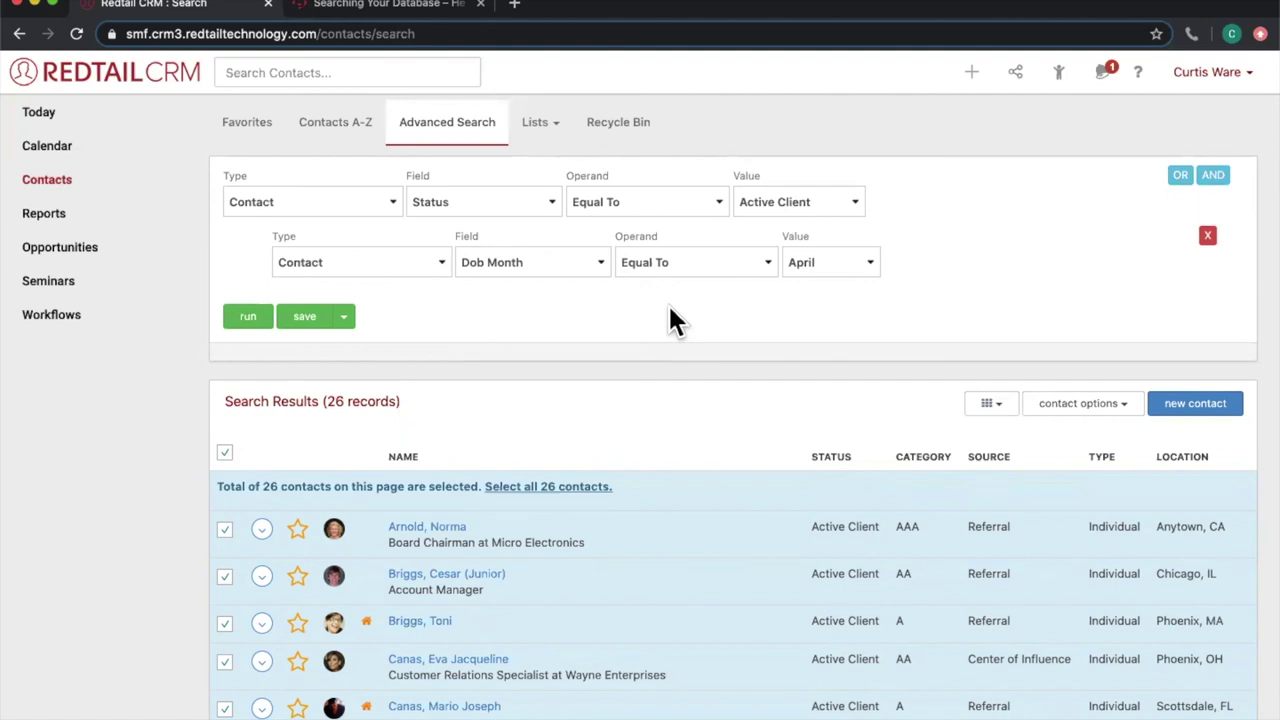
- Change the second criterion to Contact, Dob, Is Empty, run the search, and look through the resulting contacts
{"action": "left_click", "coordinate": [547, 266]}
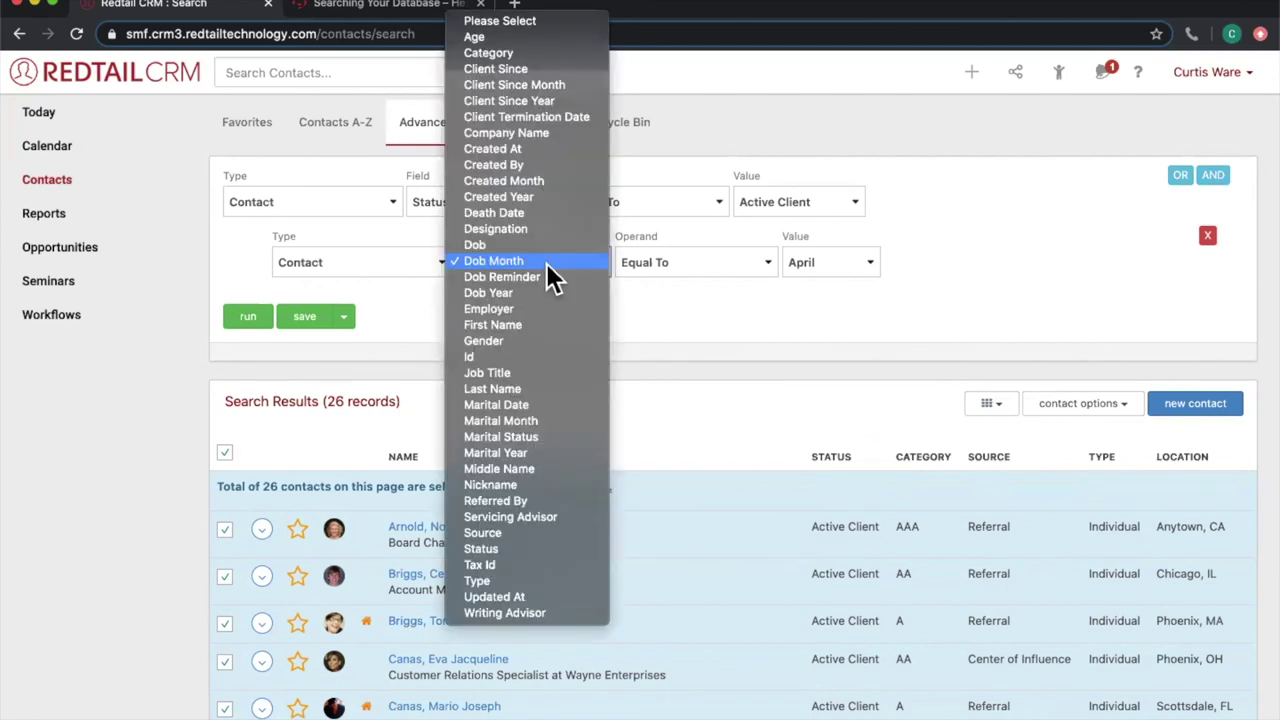
{"action": "left_click", "coordinate": [549, 247]}
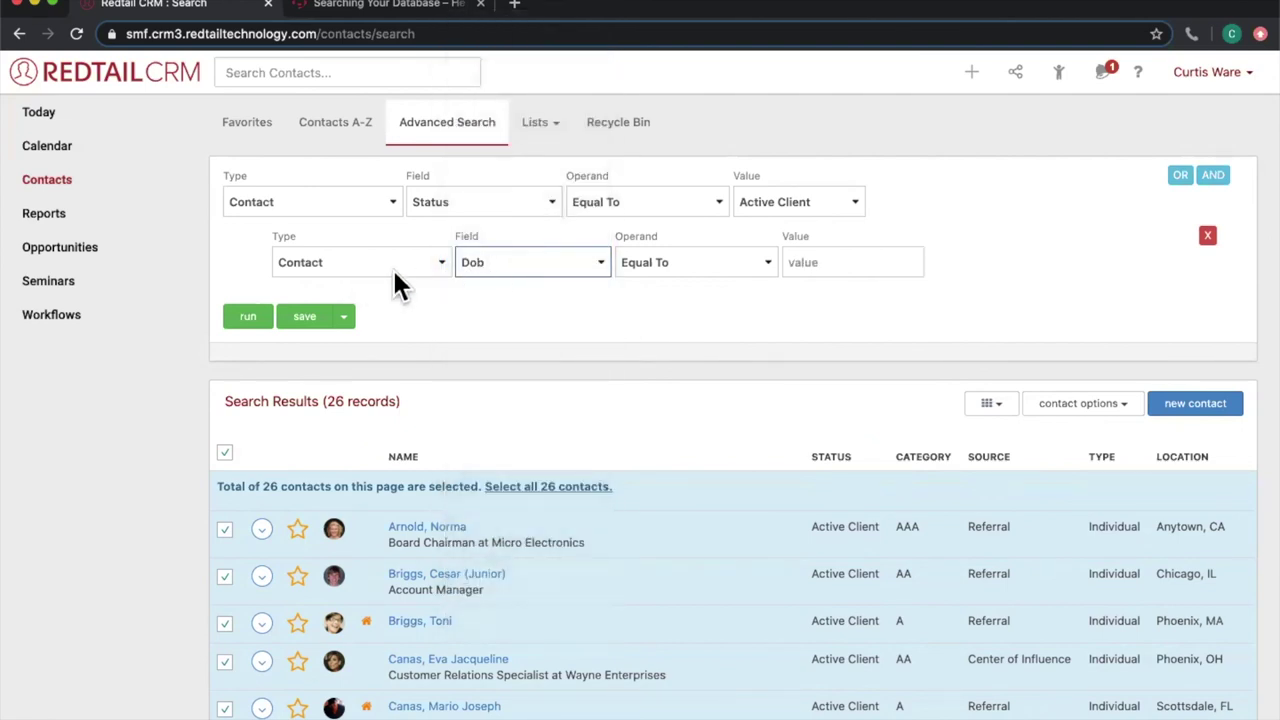
{"action": "left_click", "coordinate": [696, 265]}
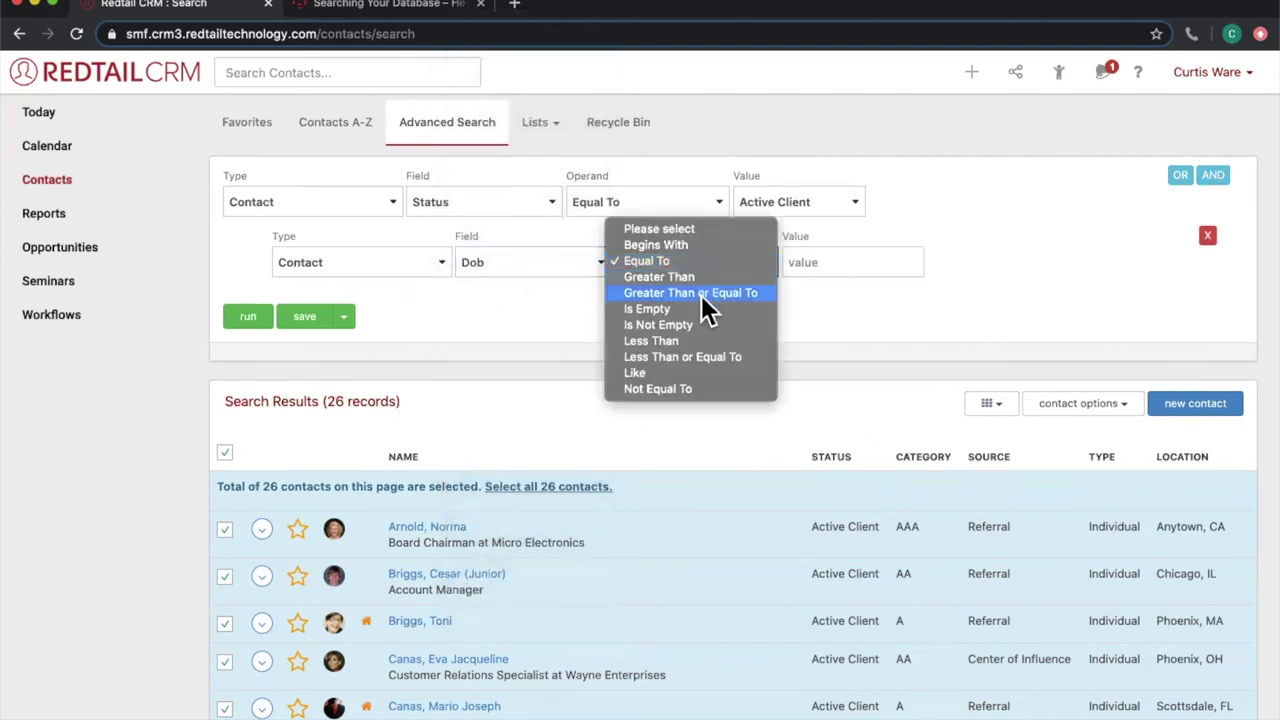
{"action": "left_click", "coordinate": [702, 310]}
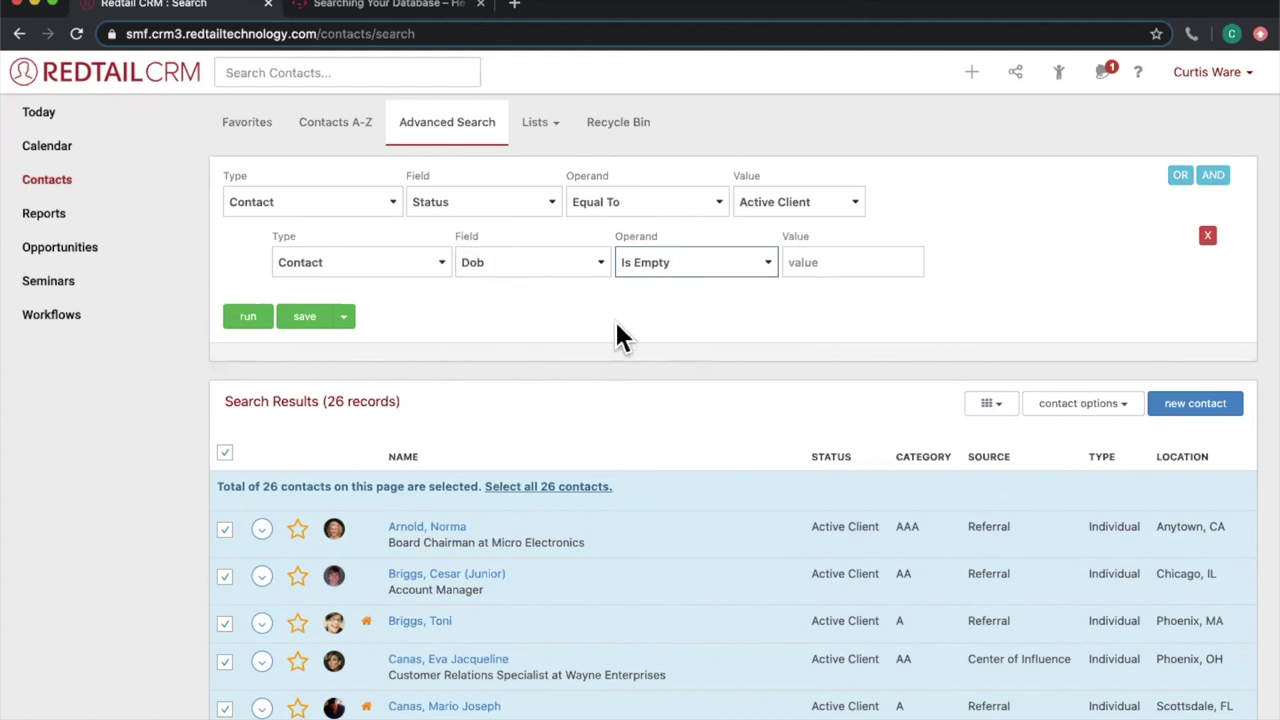
{"action": "left_click", "coordinate": [247, 316]}
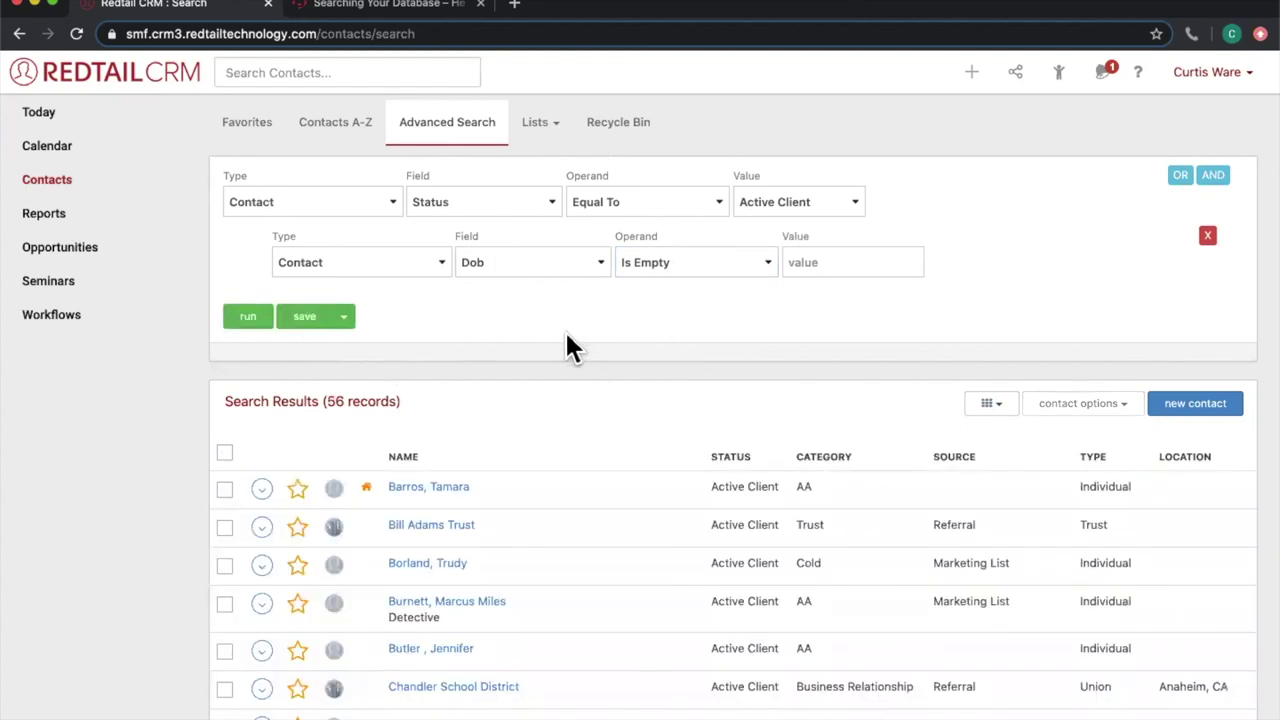
{"action": "left_click_drag", "start_coordinate": [323, 401], "coordinate": [408, 404]}
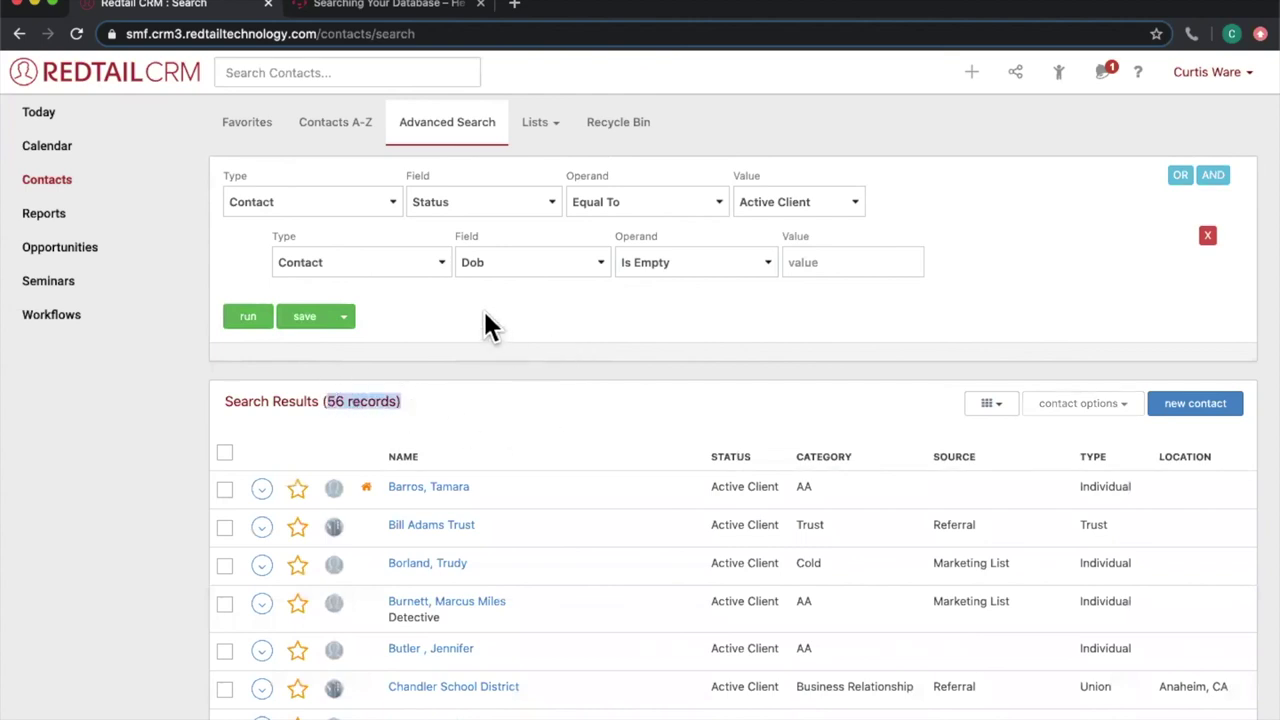
{"action": "scroll", "coordinate": [586, 446], "scroll_direction": "down", "scroll_amount": 4}
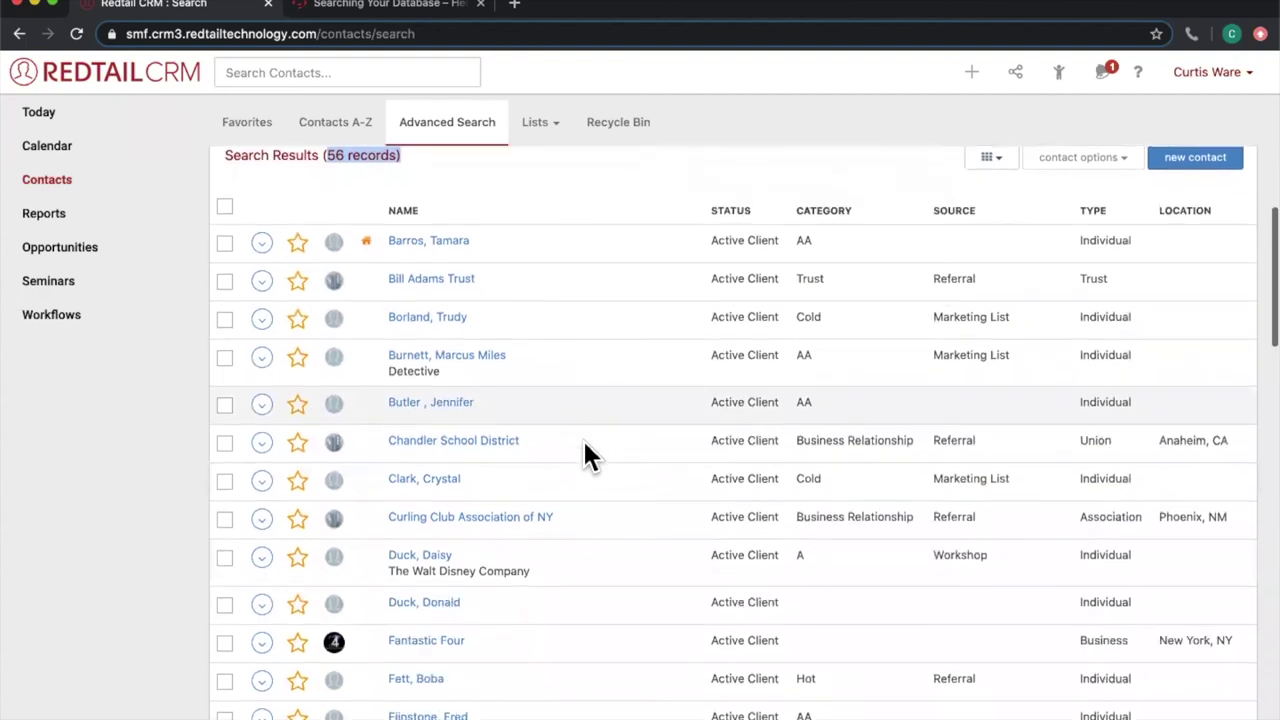
{"action": "scroll", "coordinate": [586, 451], "scroll_direction": "up", "scroll_amount": 4}
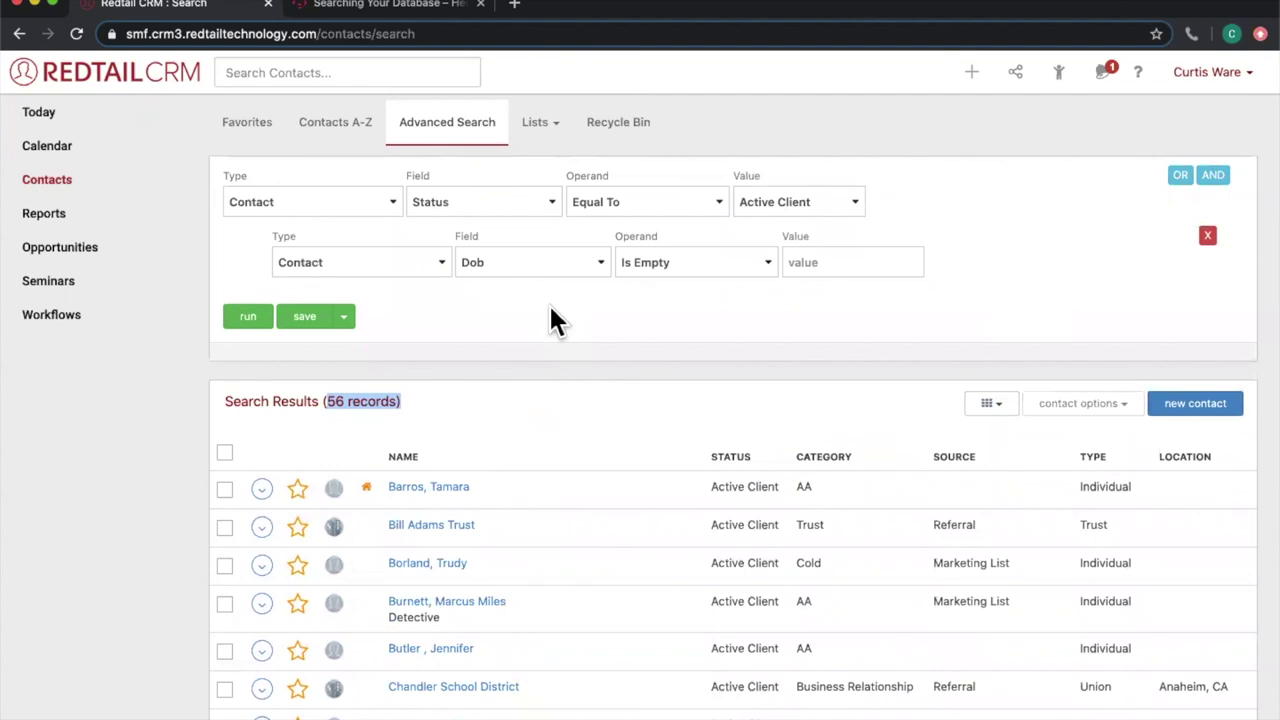
- Change the second criterion's field to Tax Id, keeping the Is Empty operand, and run the search
{"action": "left_click", "coordinate": [512, 268]}
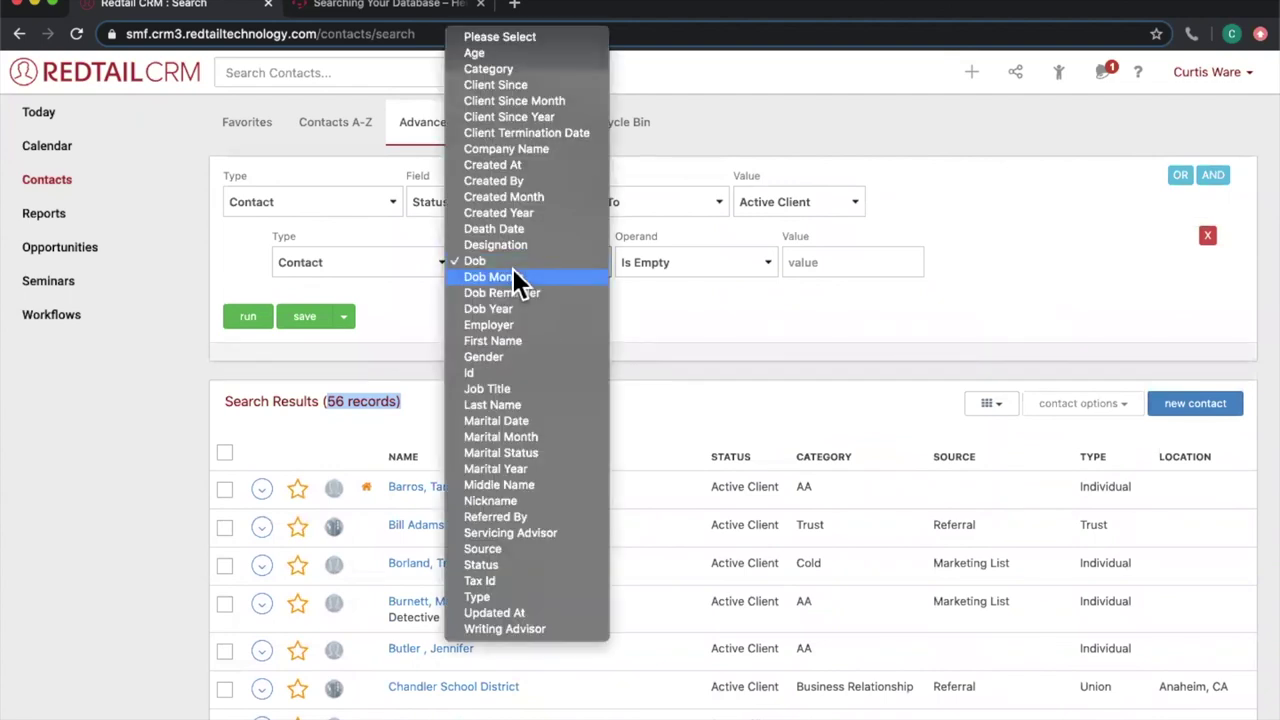
{"action": "left_click", "coordinate": [527, 580]}
{"action": "left_click", "coordinate": [610, 325]}
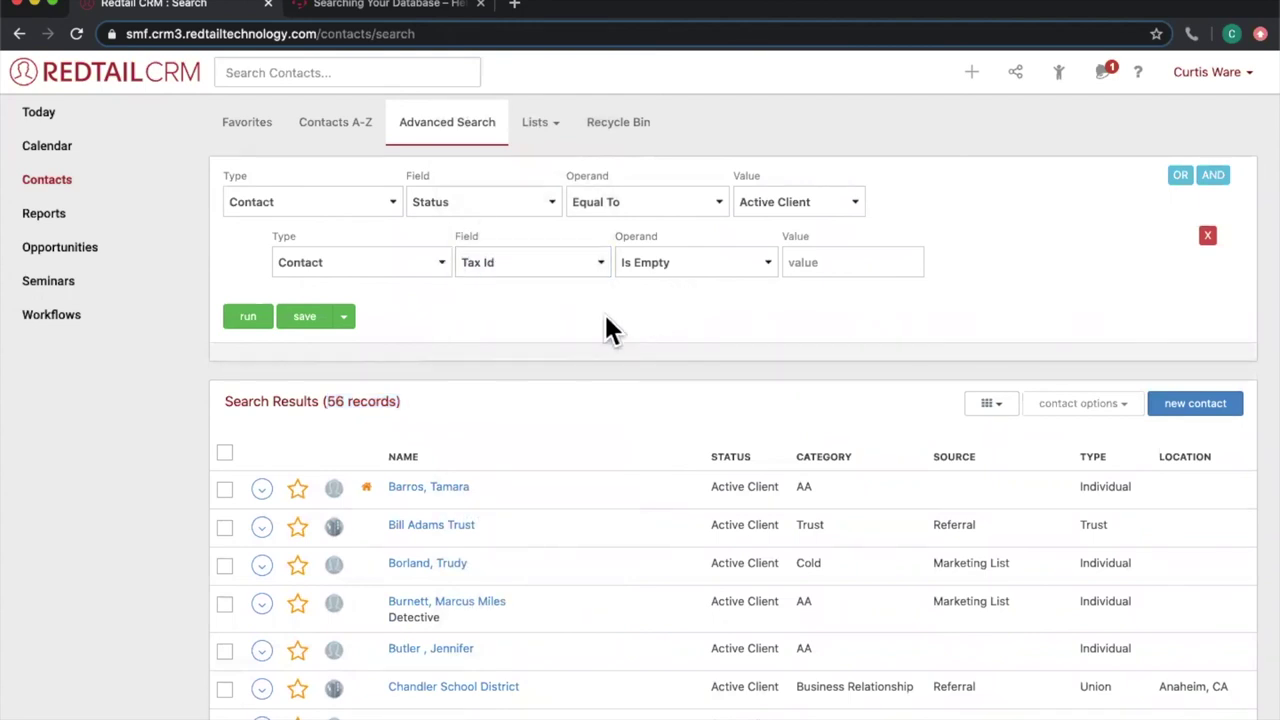
{"action": "left_click", "coordinate": [250, 318]}
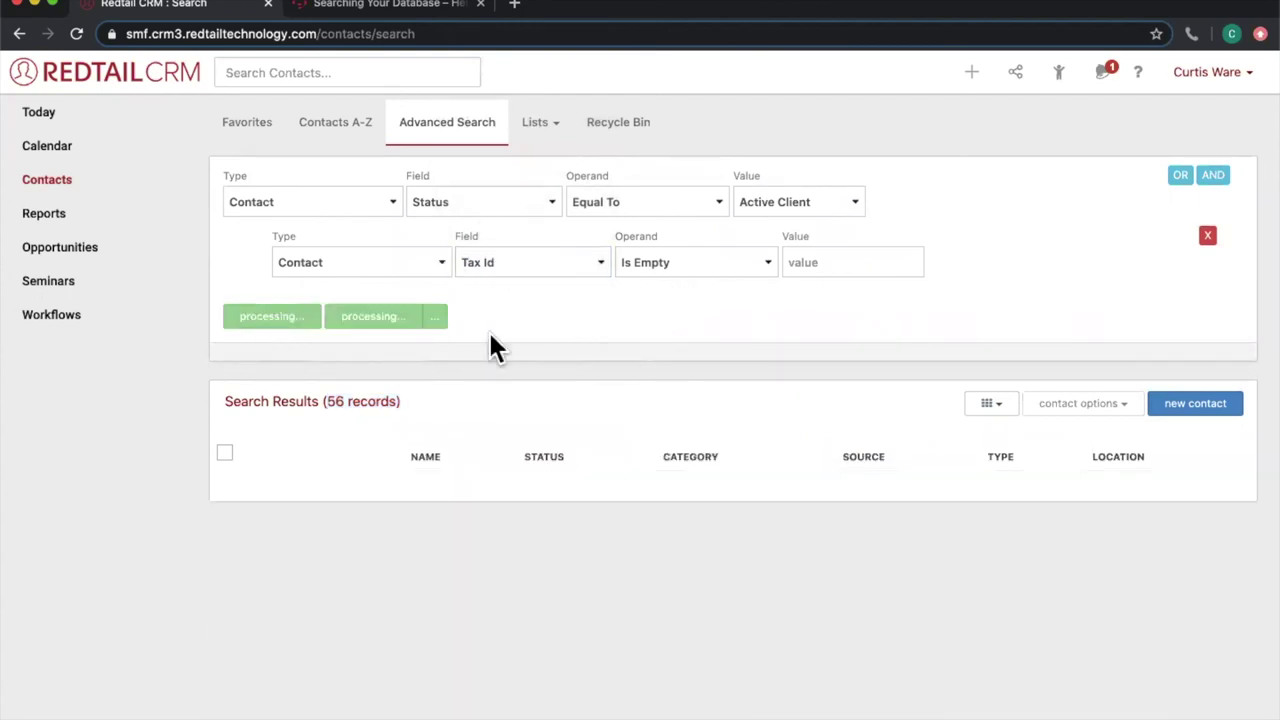